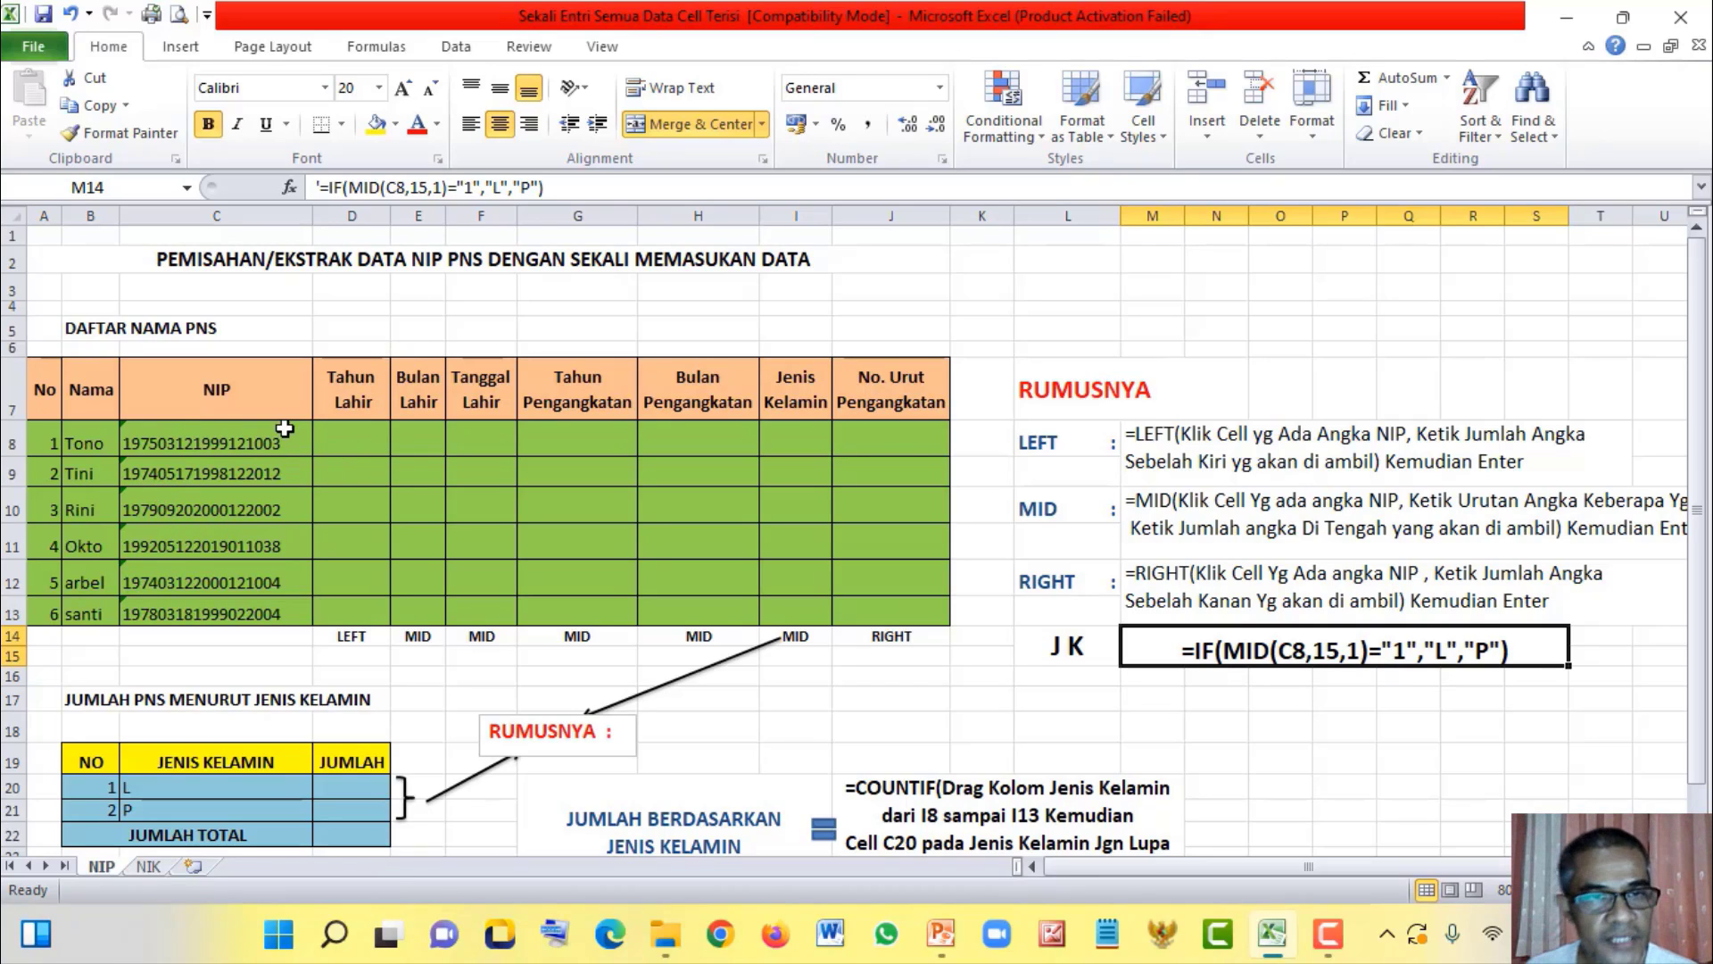
Step: Review the first NIP entry and the empty columns from Tahun Lahir to No. Urut Pengangkatan
{"action": "left_click", "coordinate": [158, 446]}
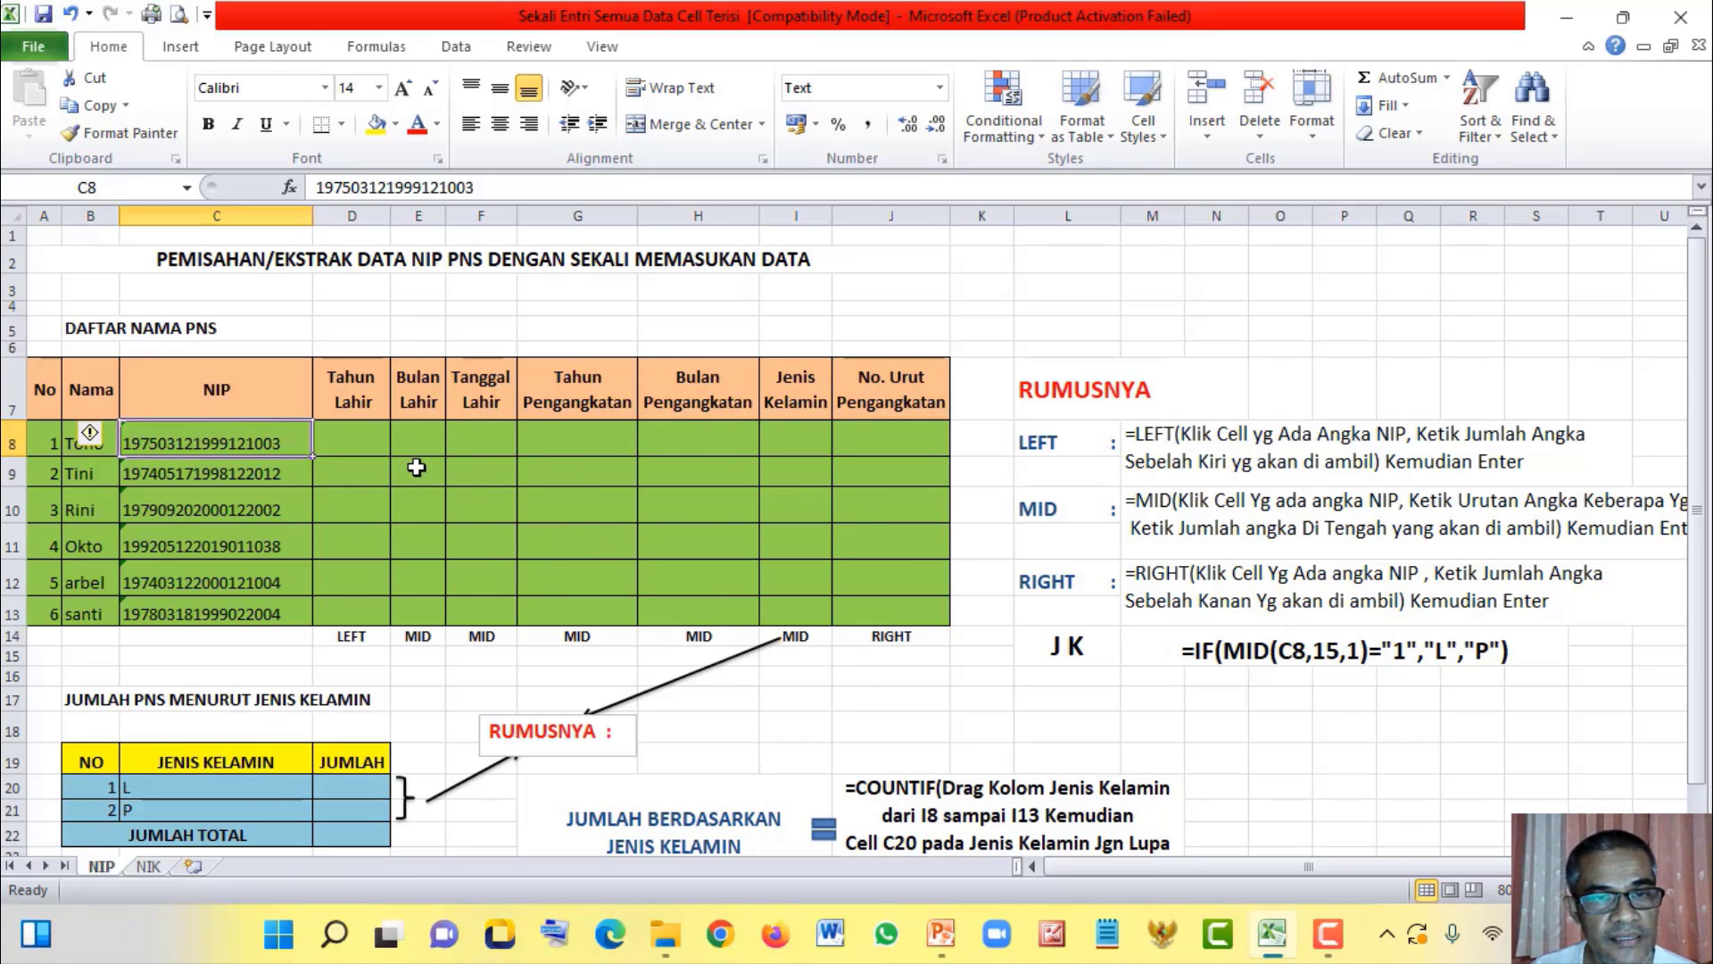
{"action": "left_click", "coordinate": [346, 439]}
{"action": "left_click", "coordinate": [452, 440]}
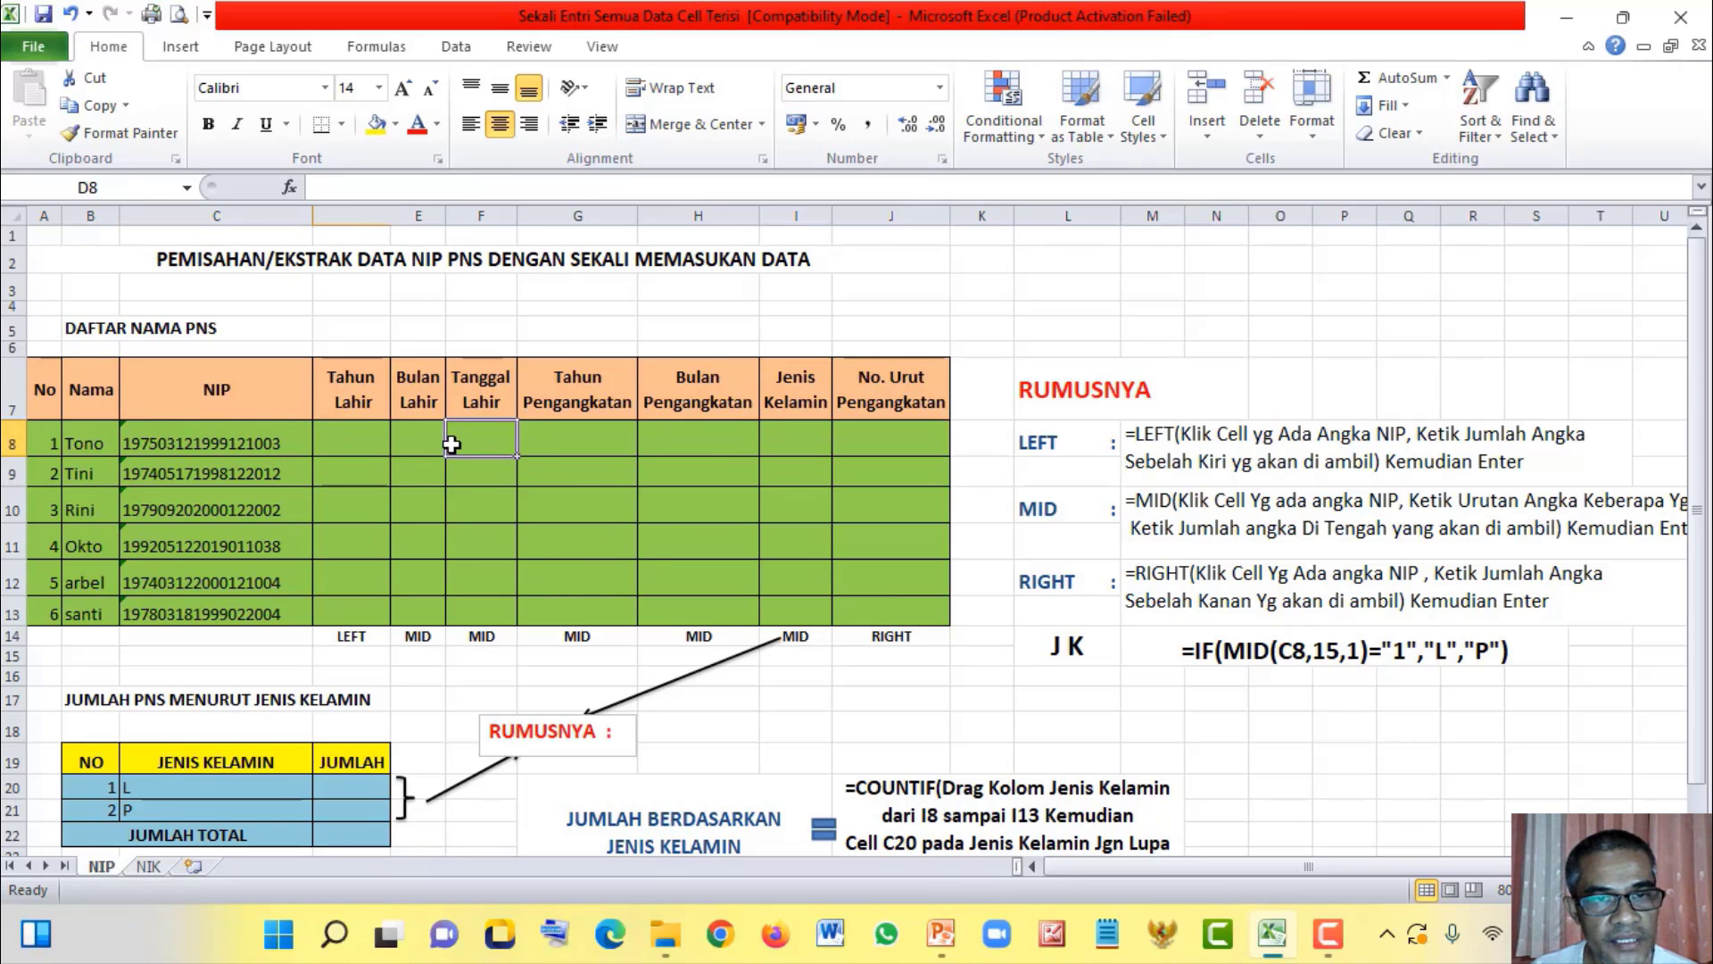
{"action": "left_click", "coordinate": [532, 460]}
{"action": "left_click", "coordinate": [705, 426]}
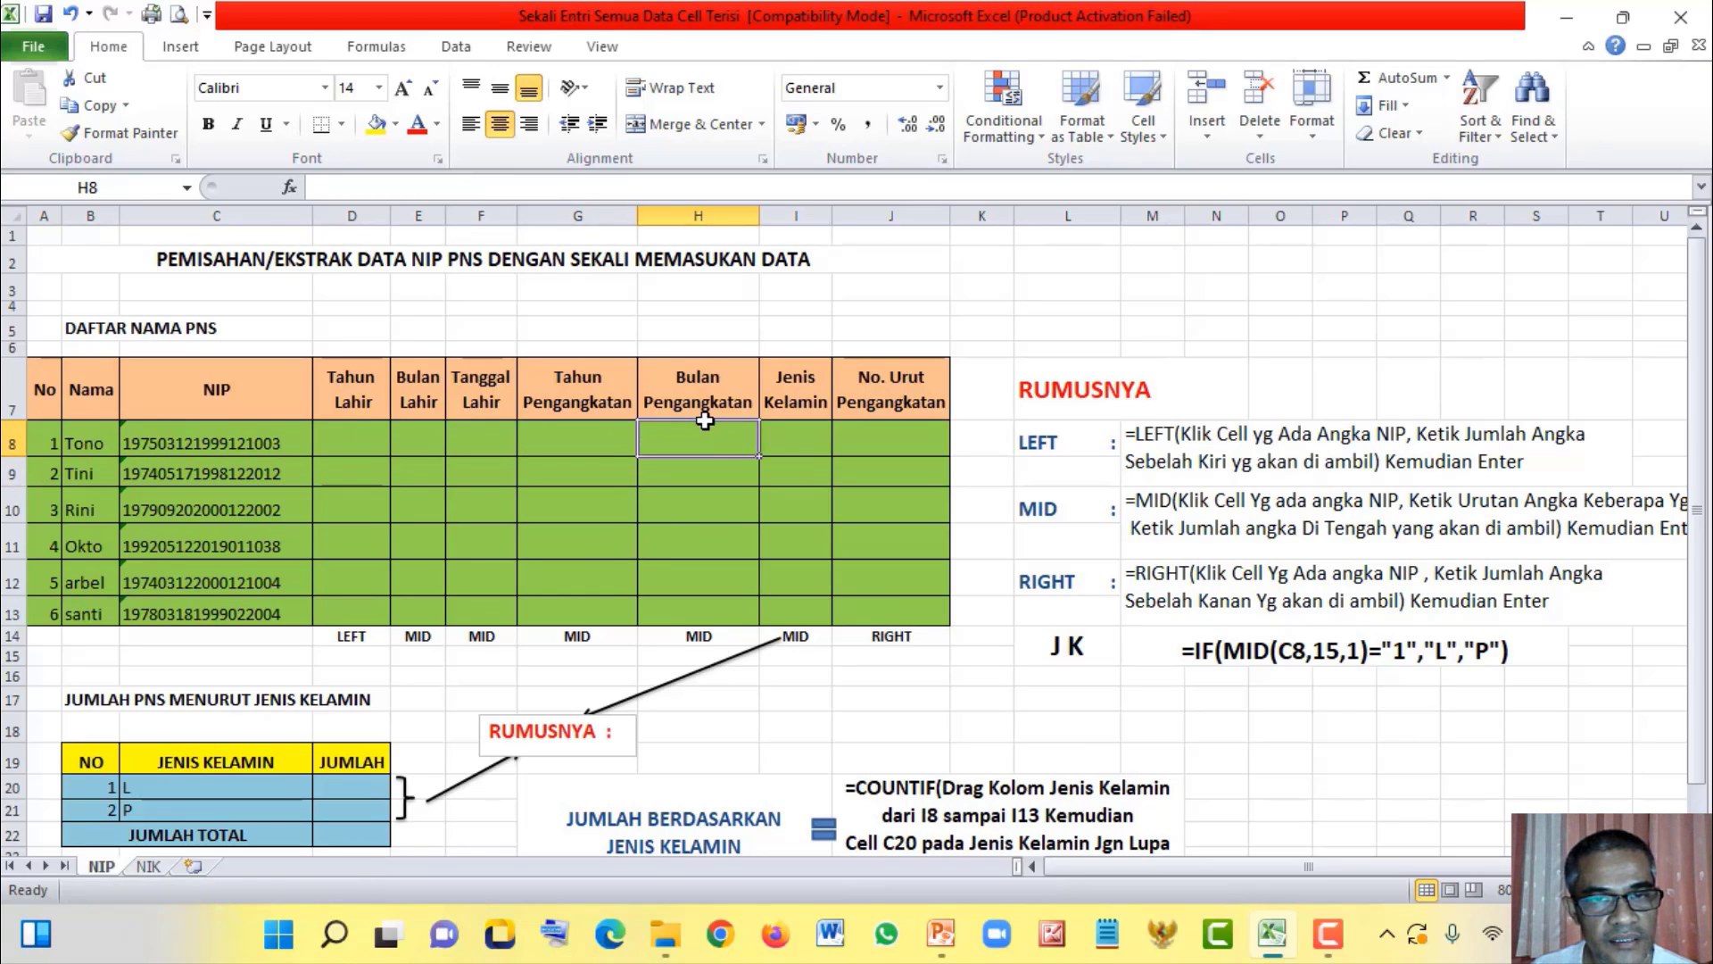
{"action": "left_click", "coordinate": [777, 443]}
{"action": "left_click", "coordinate": [863, 482]}
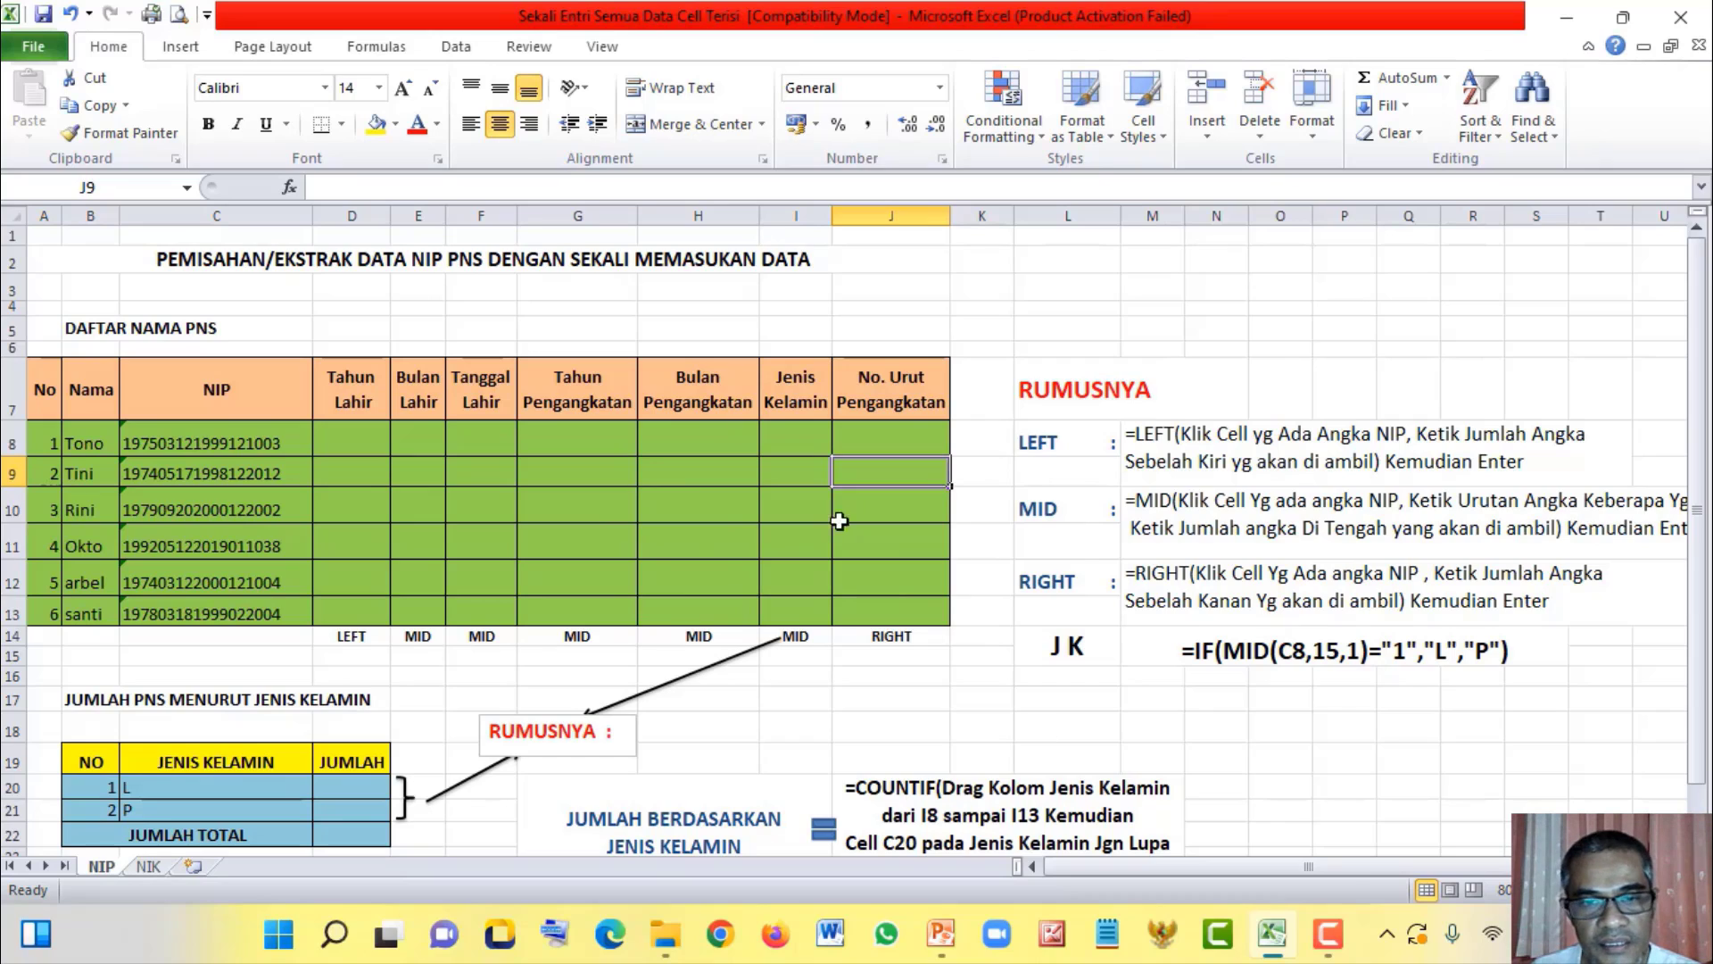
Step: Review the LEFT, MID, RIGHT, COUNTIF and JK formula notes and the Jenis Kelamin cell they apply to
{"action": "left_click", "coordinate": [1022, 451]}
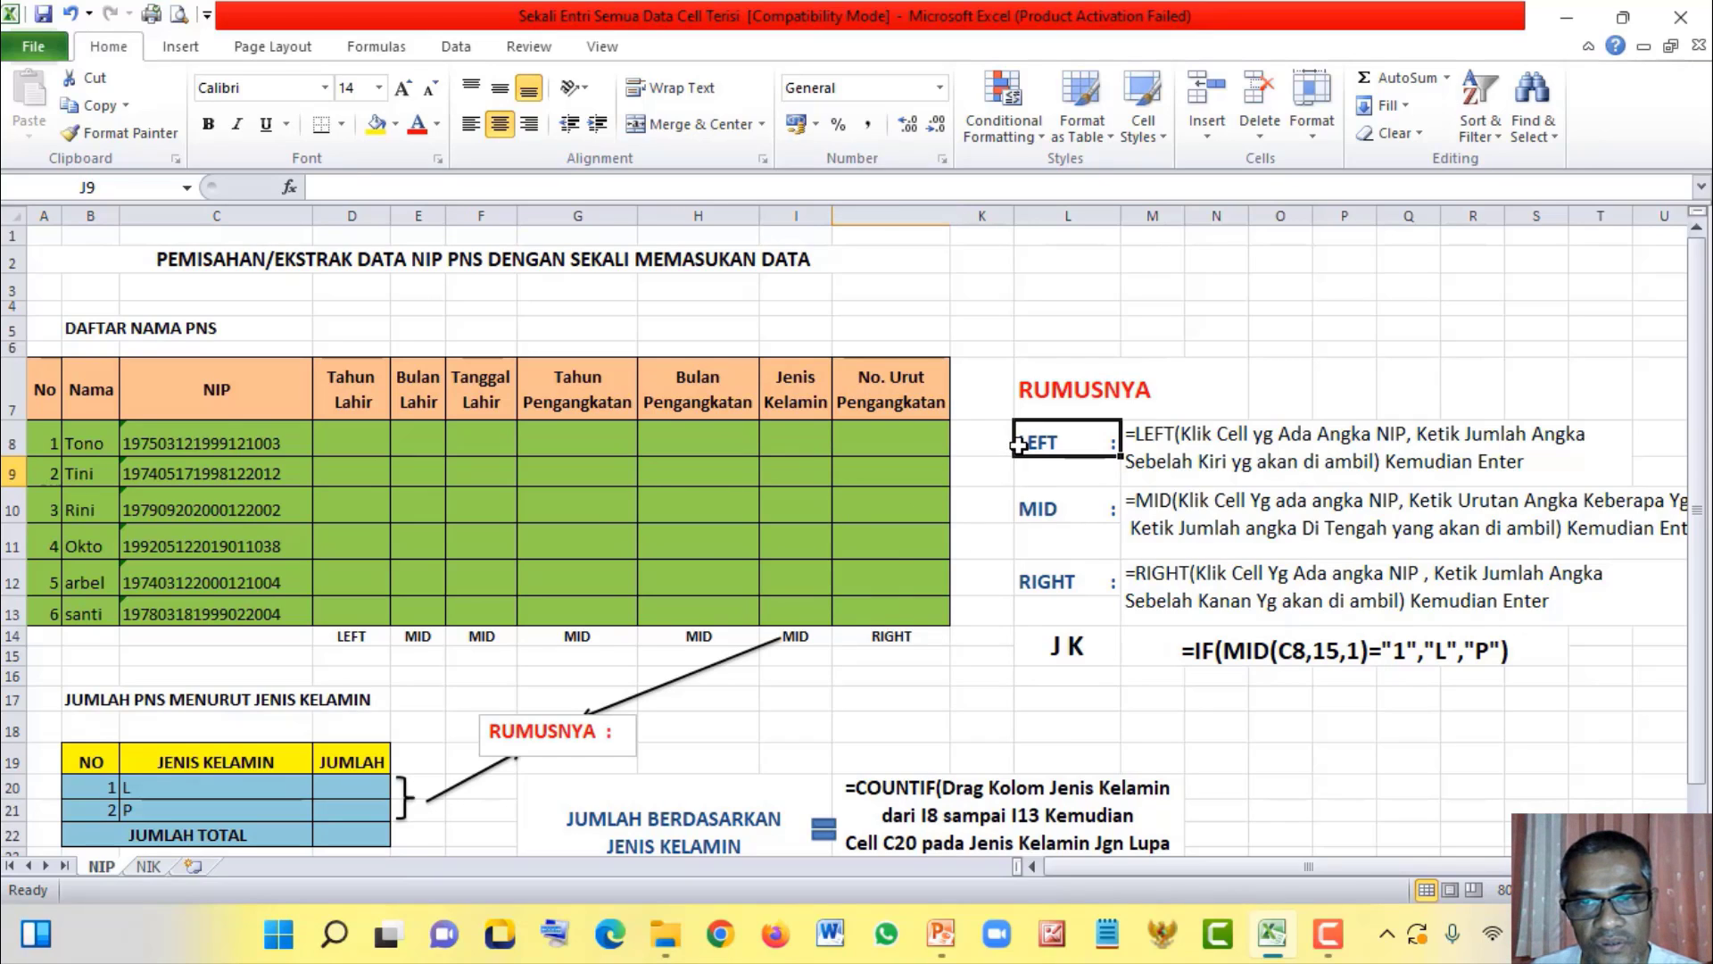
{"action": "left_click", "coordinate": [1037, 508]}
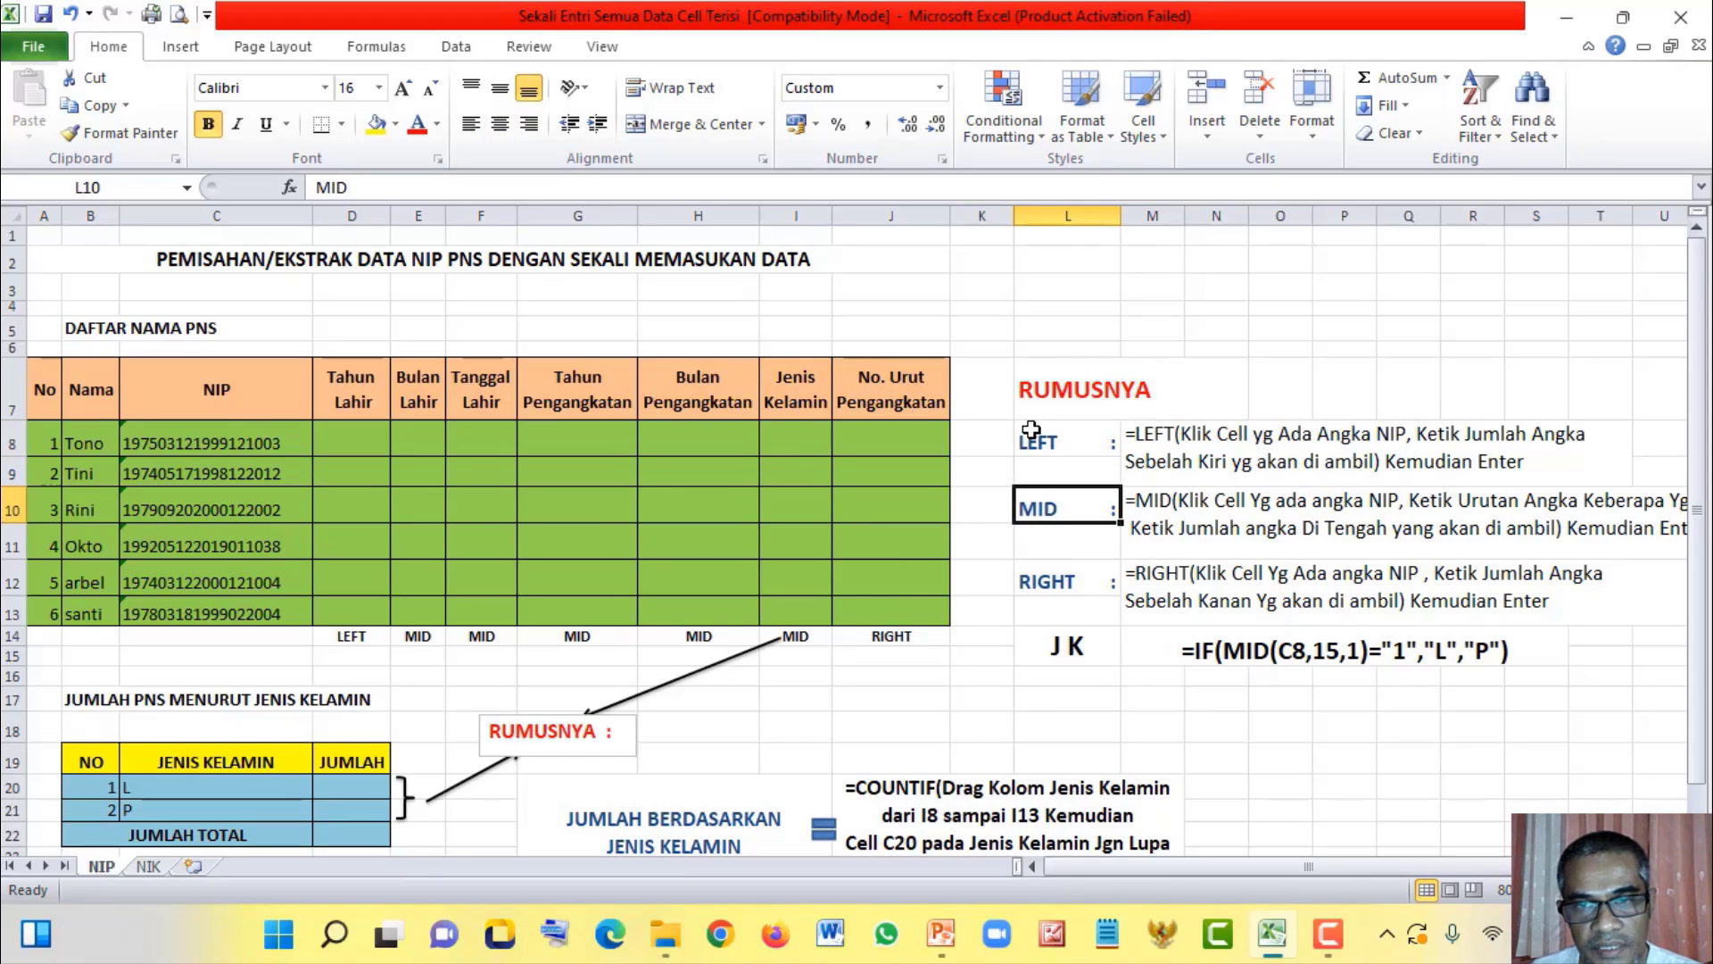
{"action": "left_click", "coordinate": [1030, 432]}
{"action": "left_click", "coordinate": [1044, 584]}
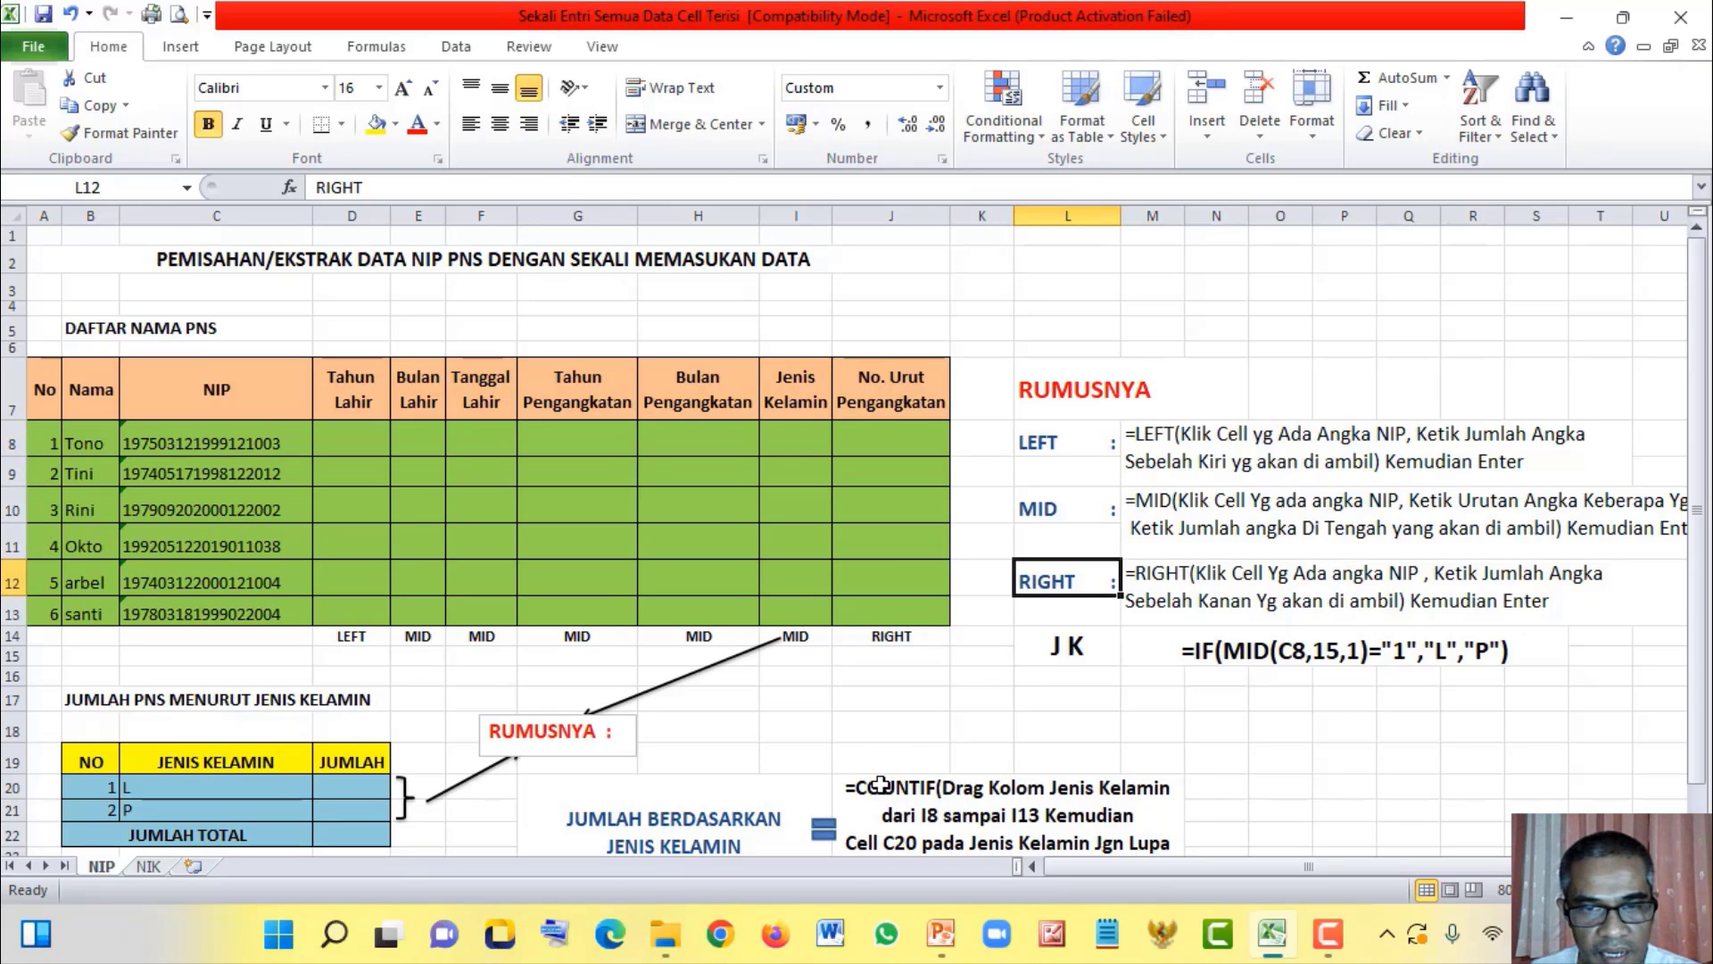
{"action": "left_click", "coordinate": [881, 784]}
{"action": "scroll", "coordinate": [1018, 718], "scroll_direction": "down", "scroll_amount": 1}
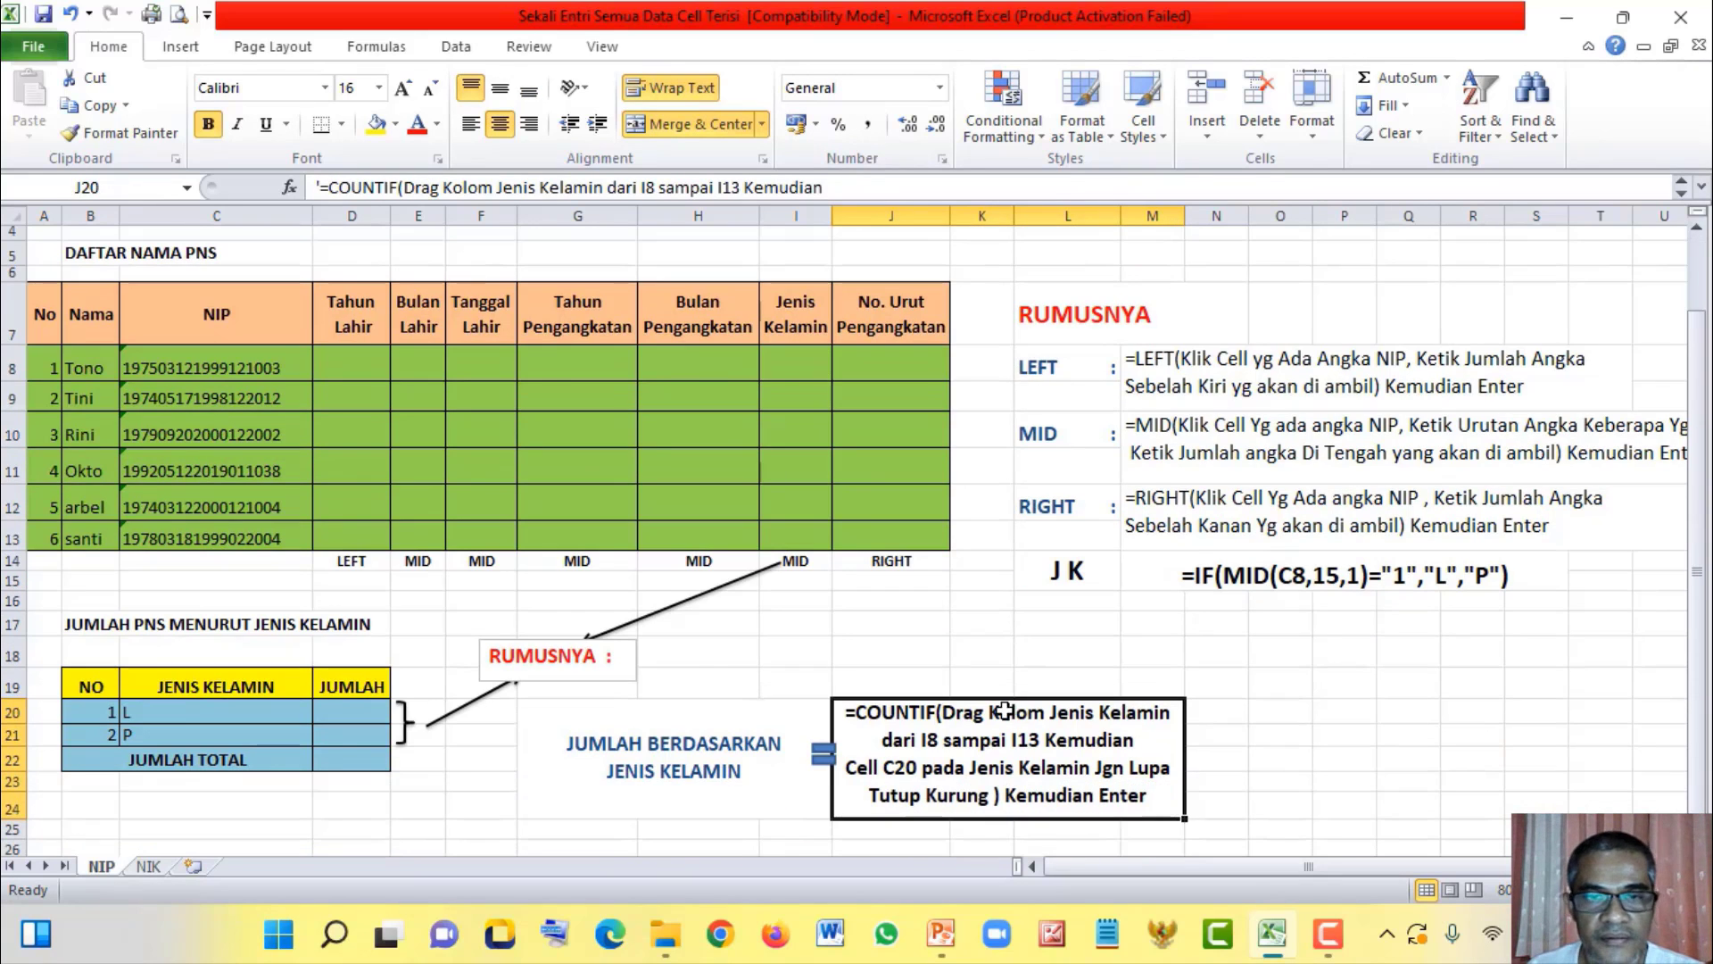
{"action": "scroll", "coordinate": [1000, 719], "scroll_direction": "up", "scroll_amount": 1}
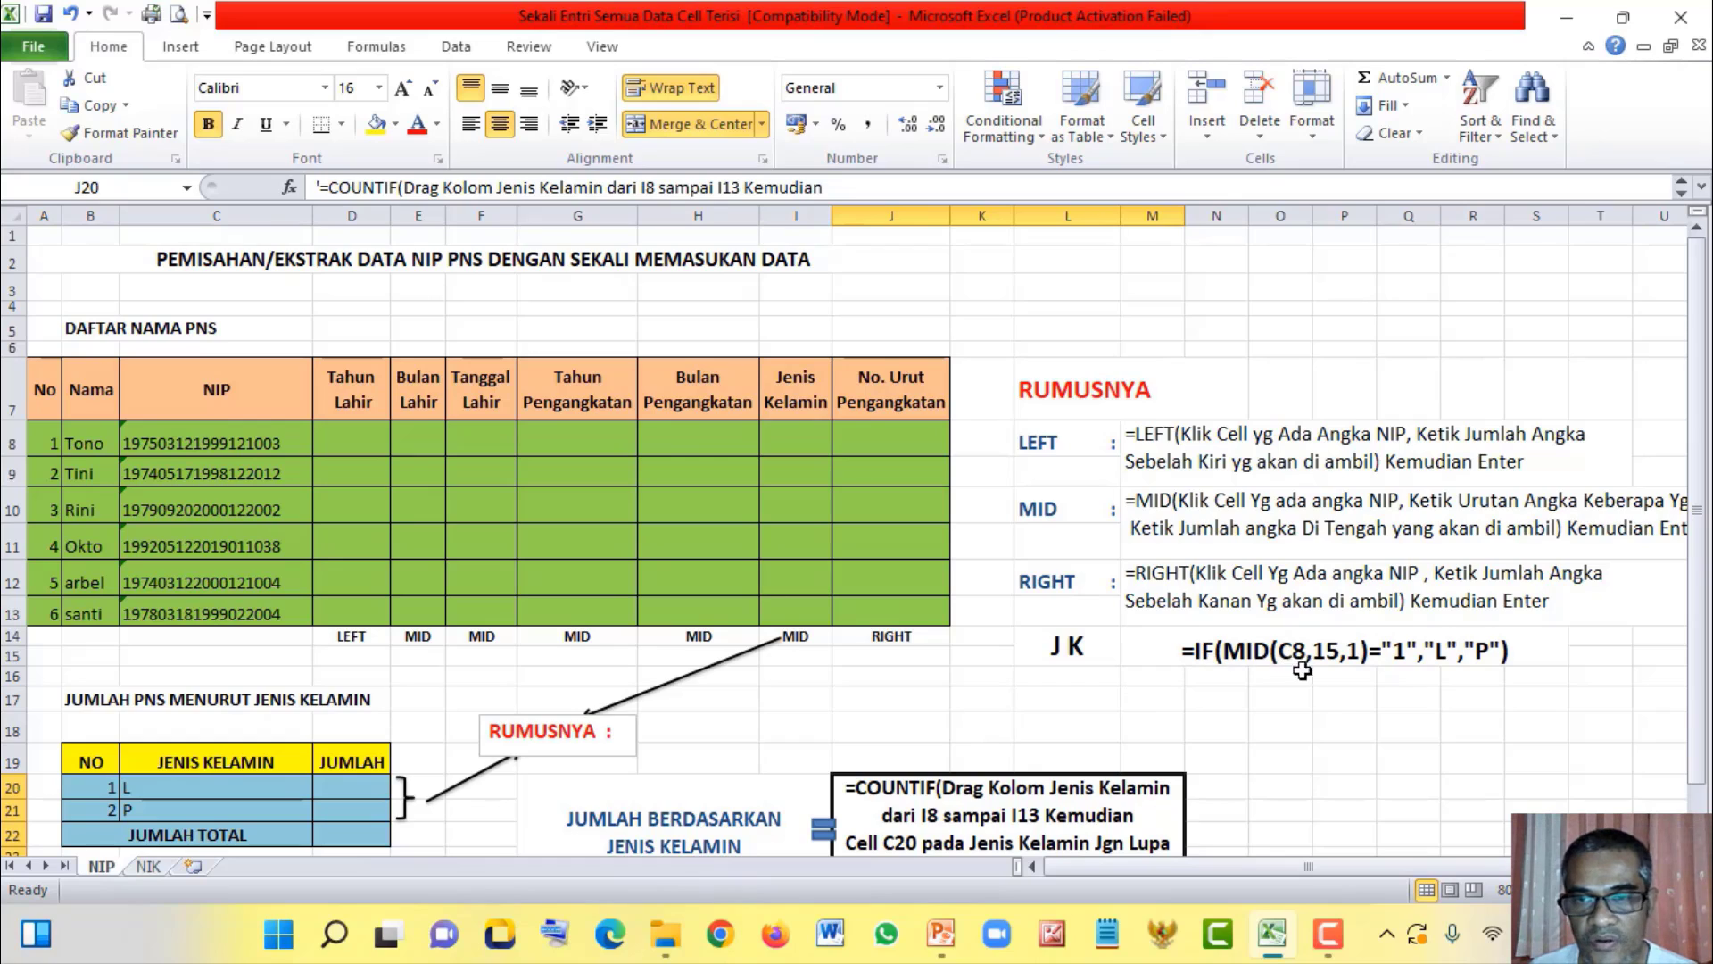
{"action": "left_click", "coordinate": [1111, 659]}
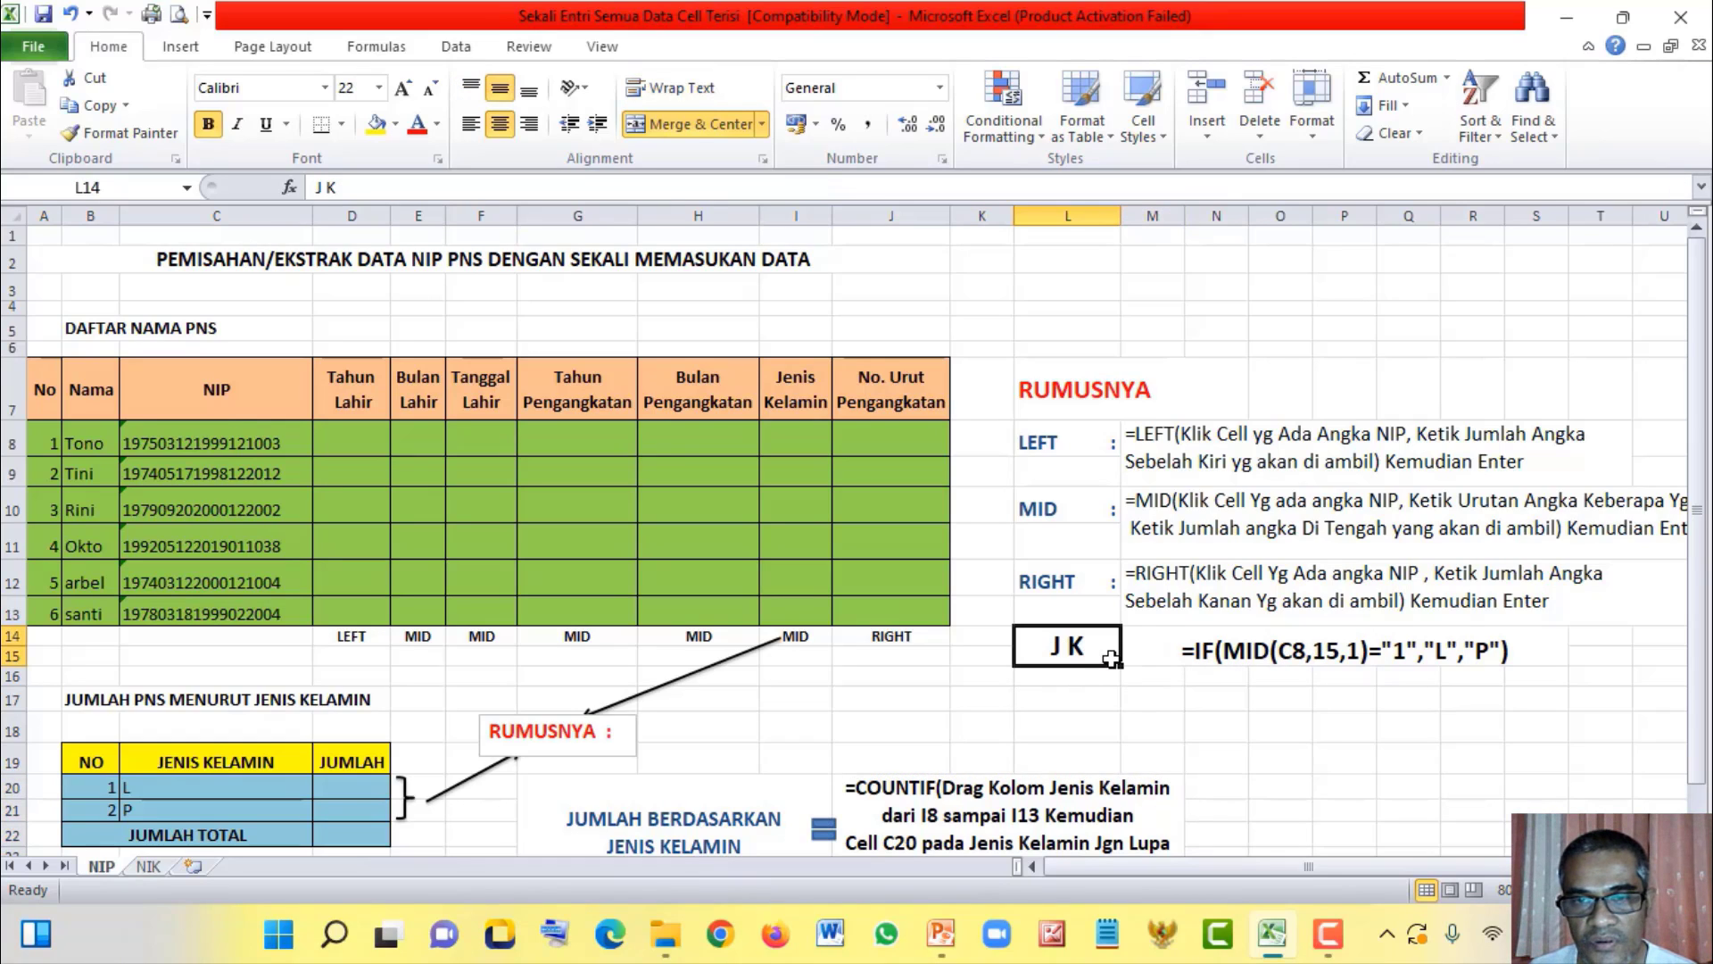
{"action": "mouse_move", "coordinate": [785, 435]}
{"action": "left_mouse_down"}
{"action": "mouse_move", "coordinate": [816, 584]}
{"action": "mouse_move", "coordinate": [786, 449]}
{"action": "left_mouse_up"}
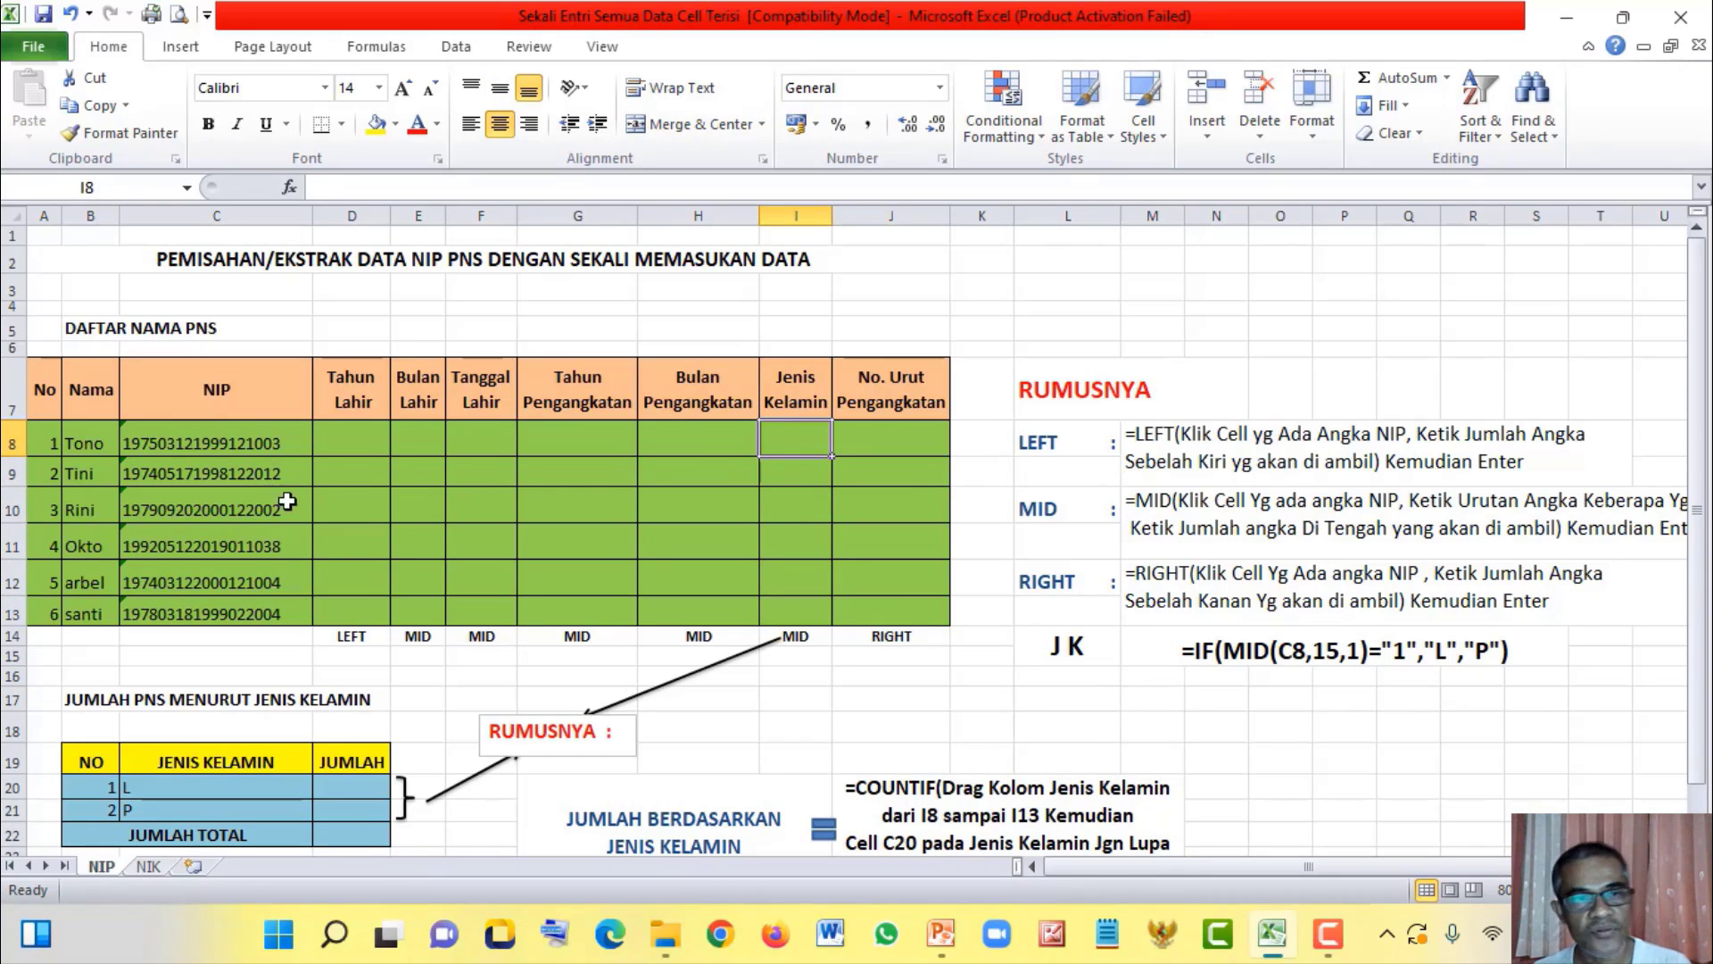
Step: Examine which table columns take the LEFT, MID and RIGHT functions, starting from the first NIP
{"action": "left_click", "coordinate": [160, 445]}
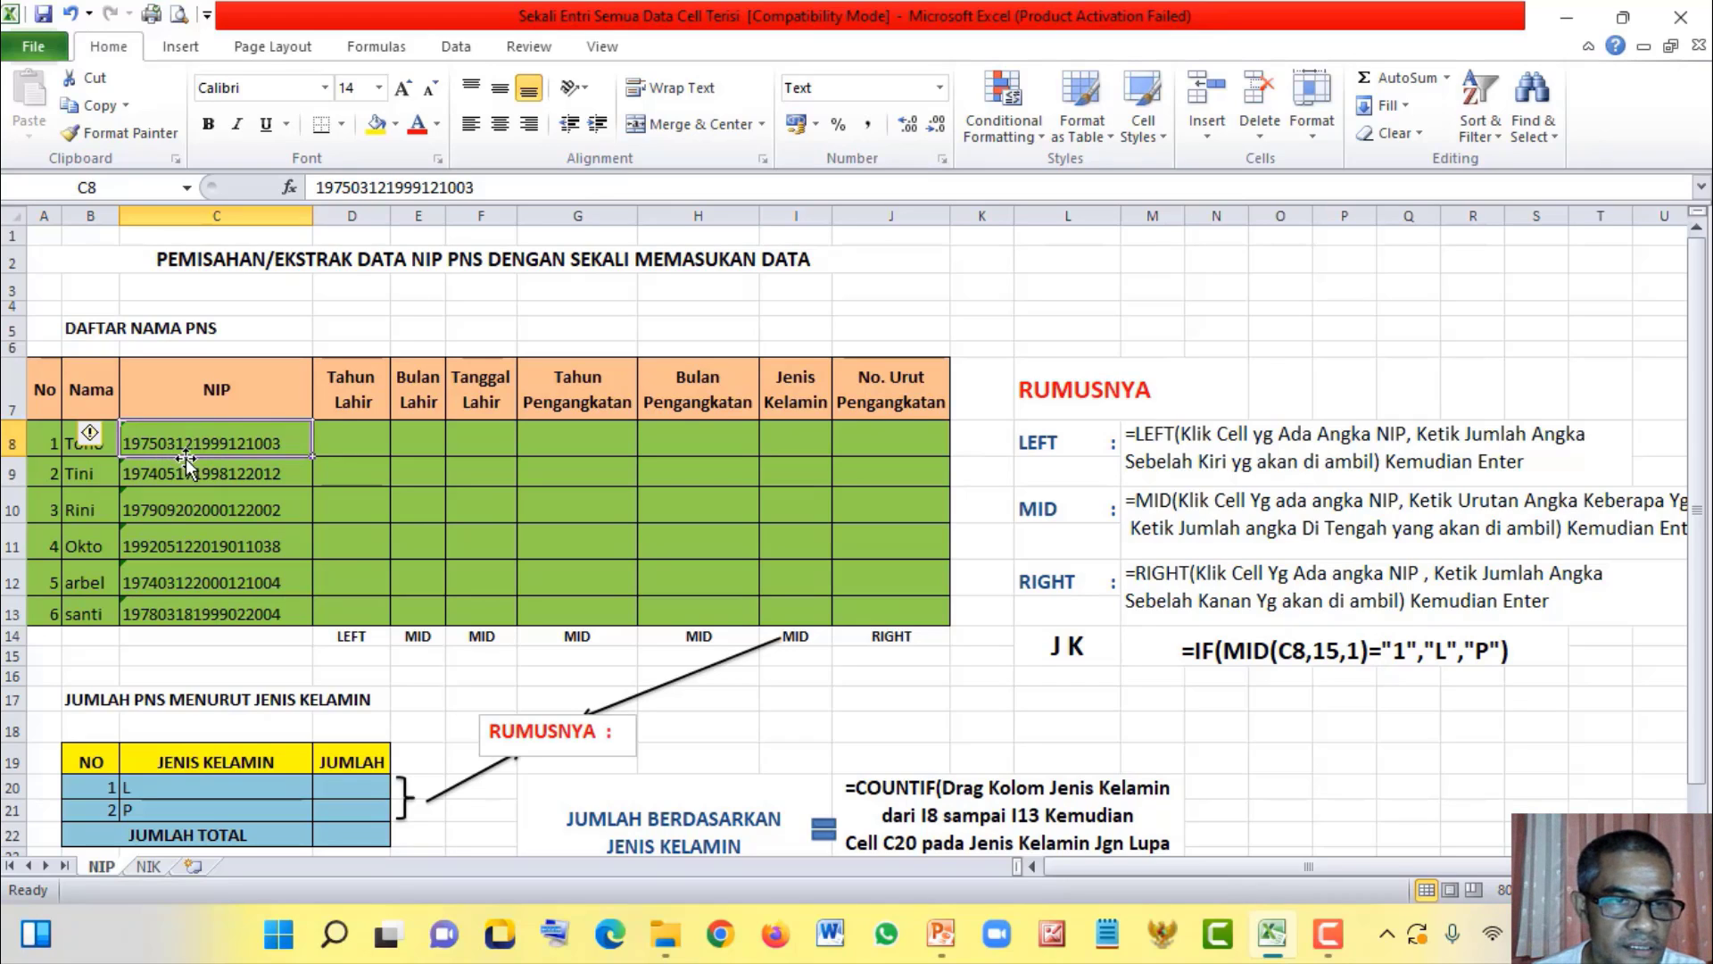
{"action": "left_click_drag", "start_coordinate": [350, 445], "coordinate": [346, 584]}
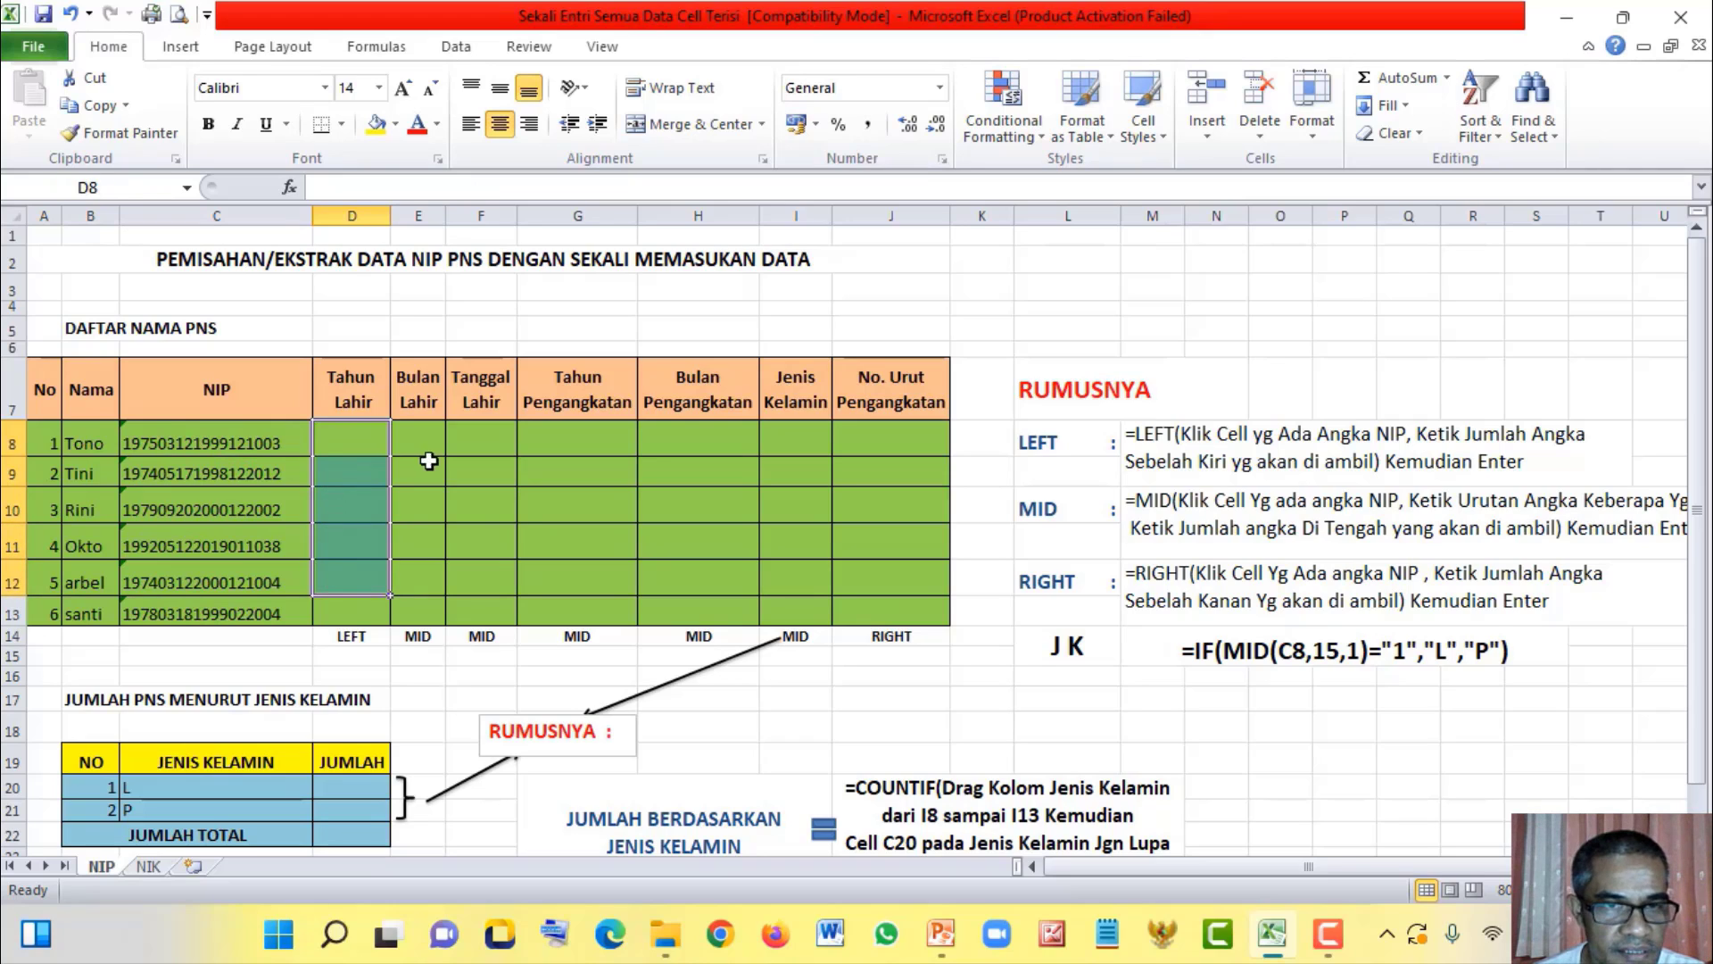
{"action": "left_click_drag", "start_coordinate": [412, 435], "coordinate": [807, 599]}
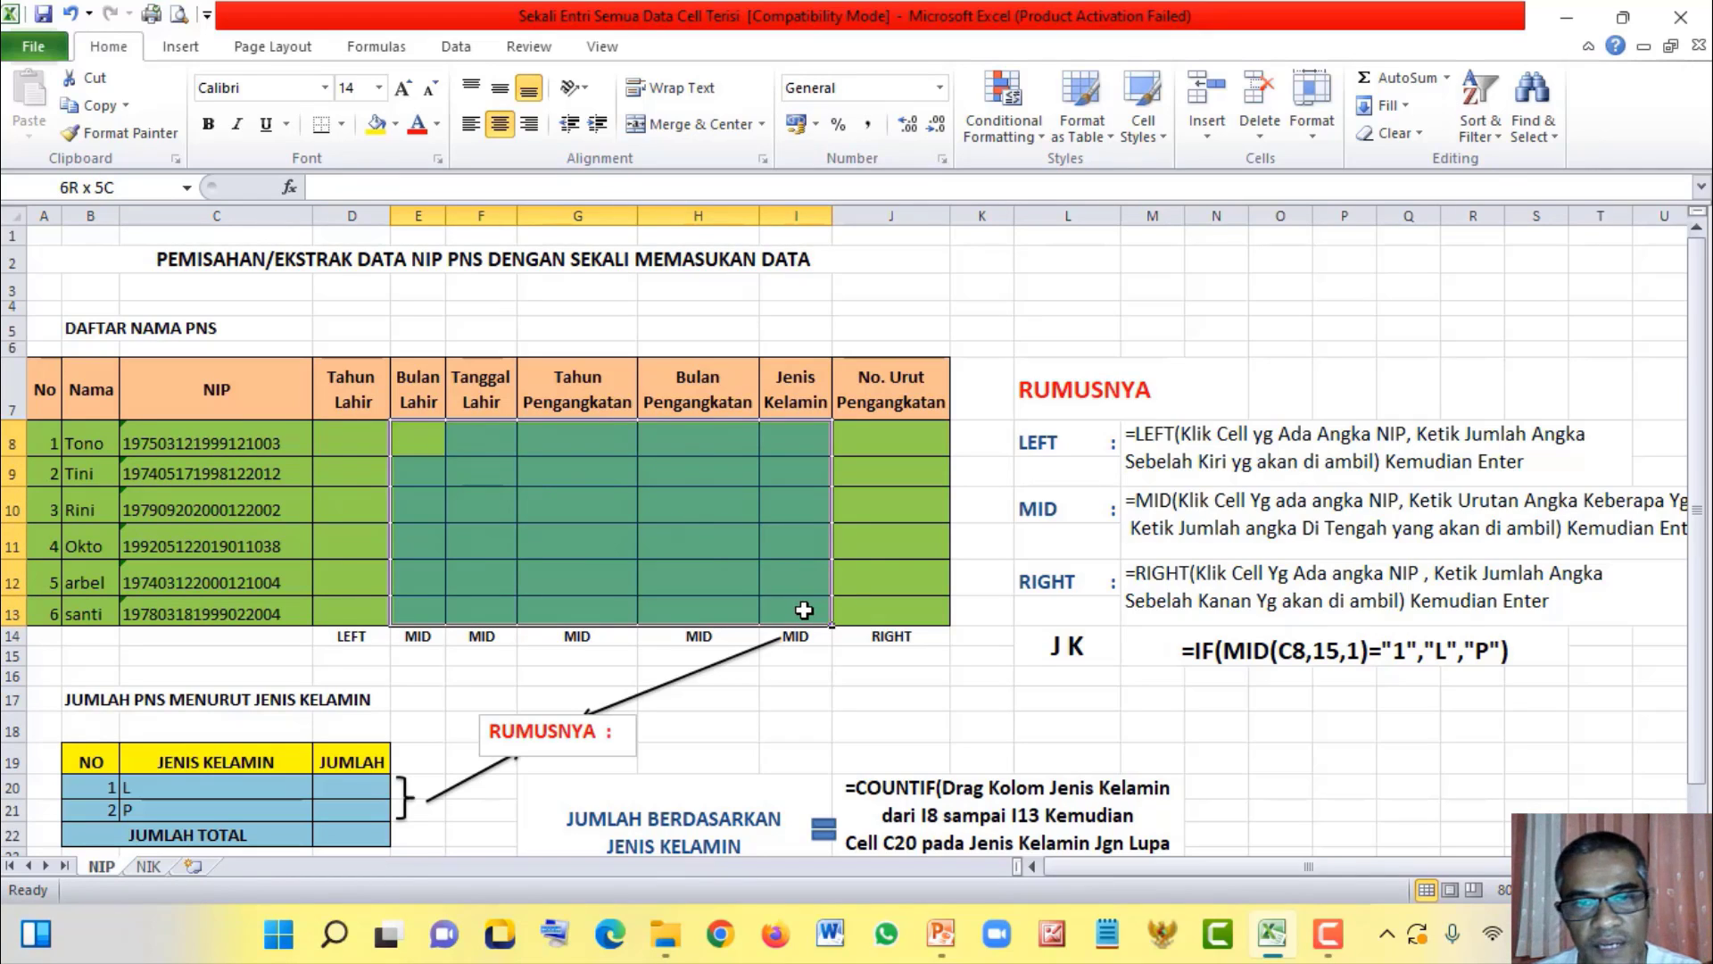
{"action": "left_click_drag", "start_coordinate": [801, 605], "coordinate": [800, 603]}
{"action": "left_click", "coordinate": [784, 546]}
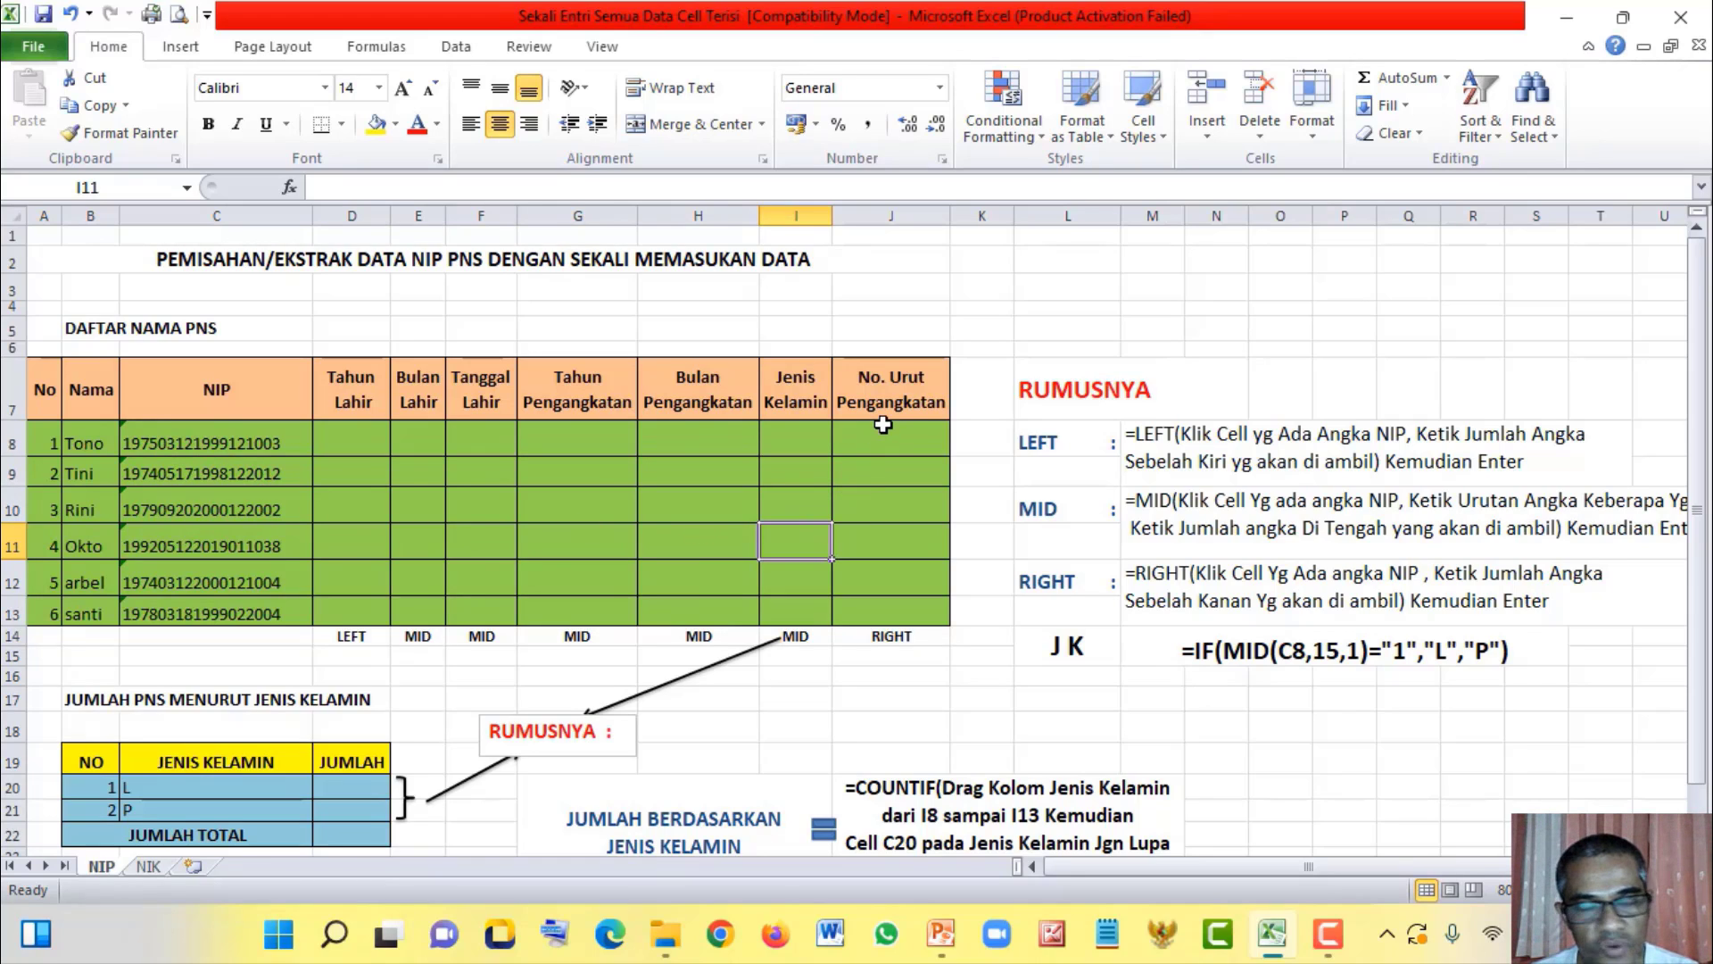
{"action": "left_click_drag", "start_coordinate": [883, 431], "coordinate": [915, 602]}
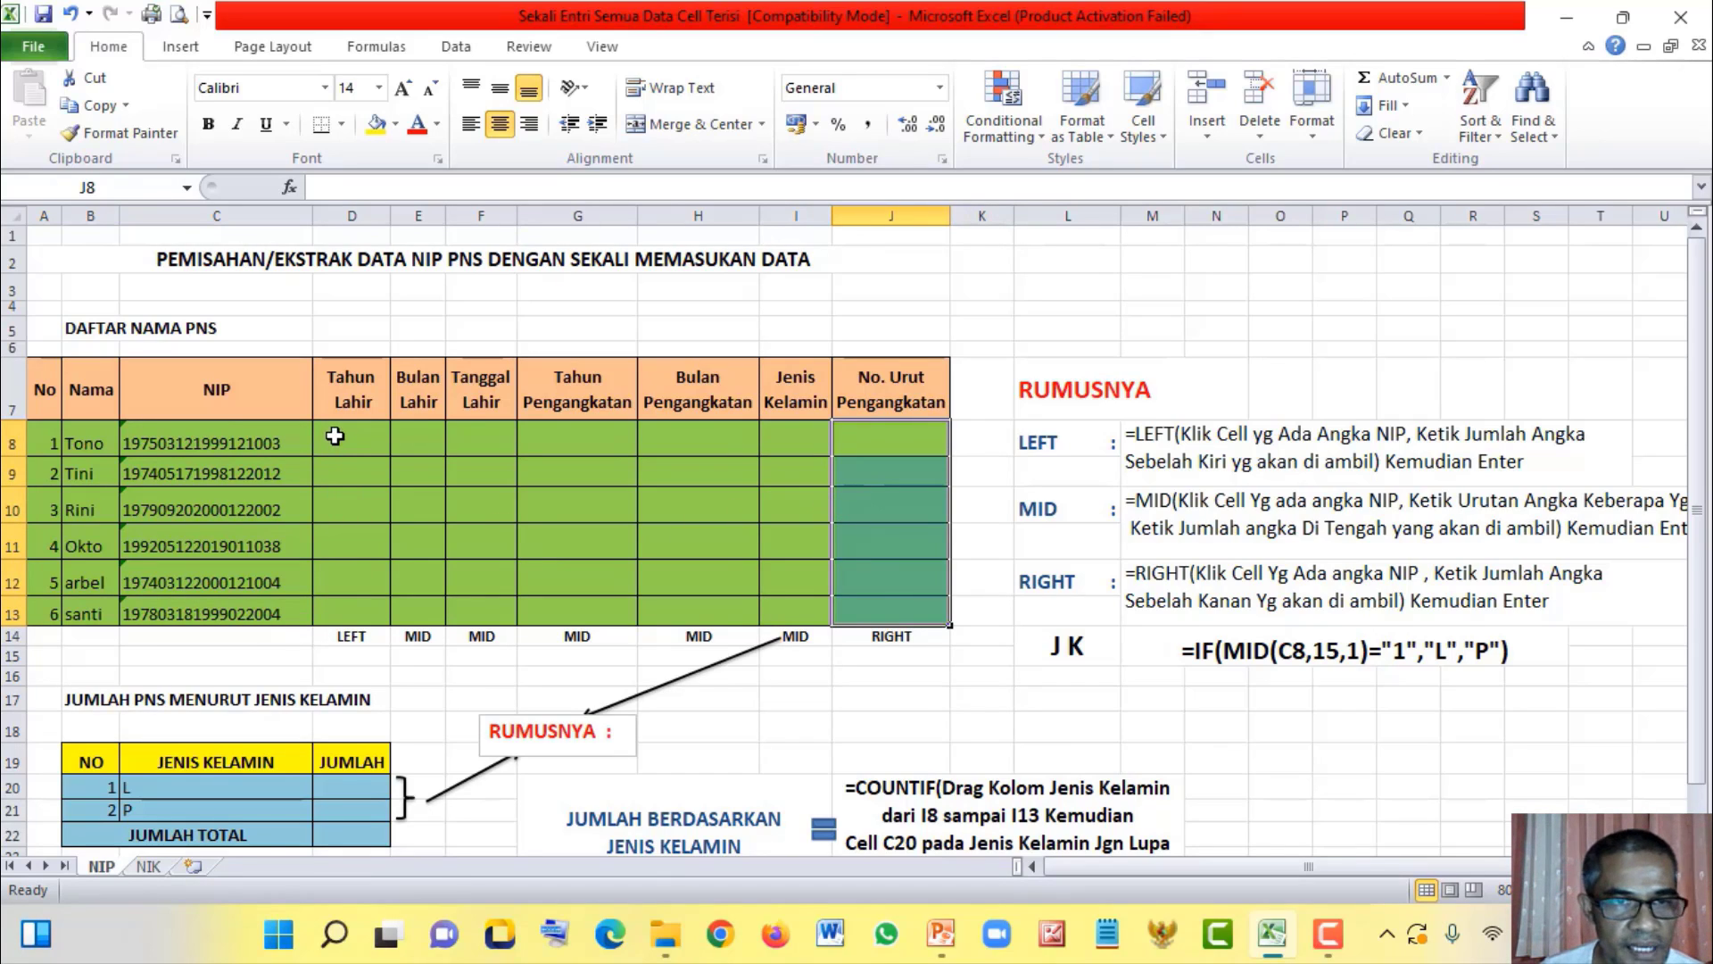
Step: Enter =LEFT(C8,4) in cell D8 to extract the birth year from the first NIP
{"action": "left_click", "coordinate": [1017, 444]}
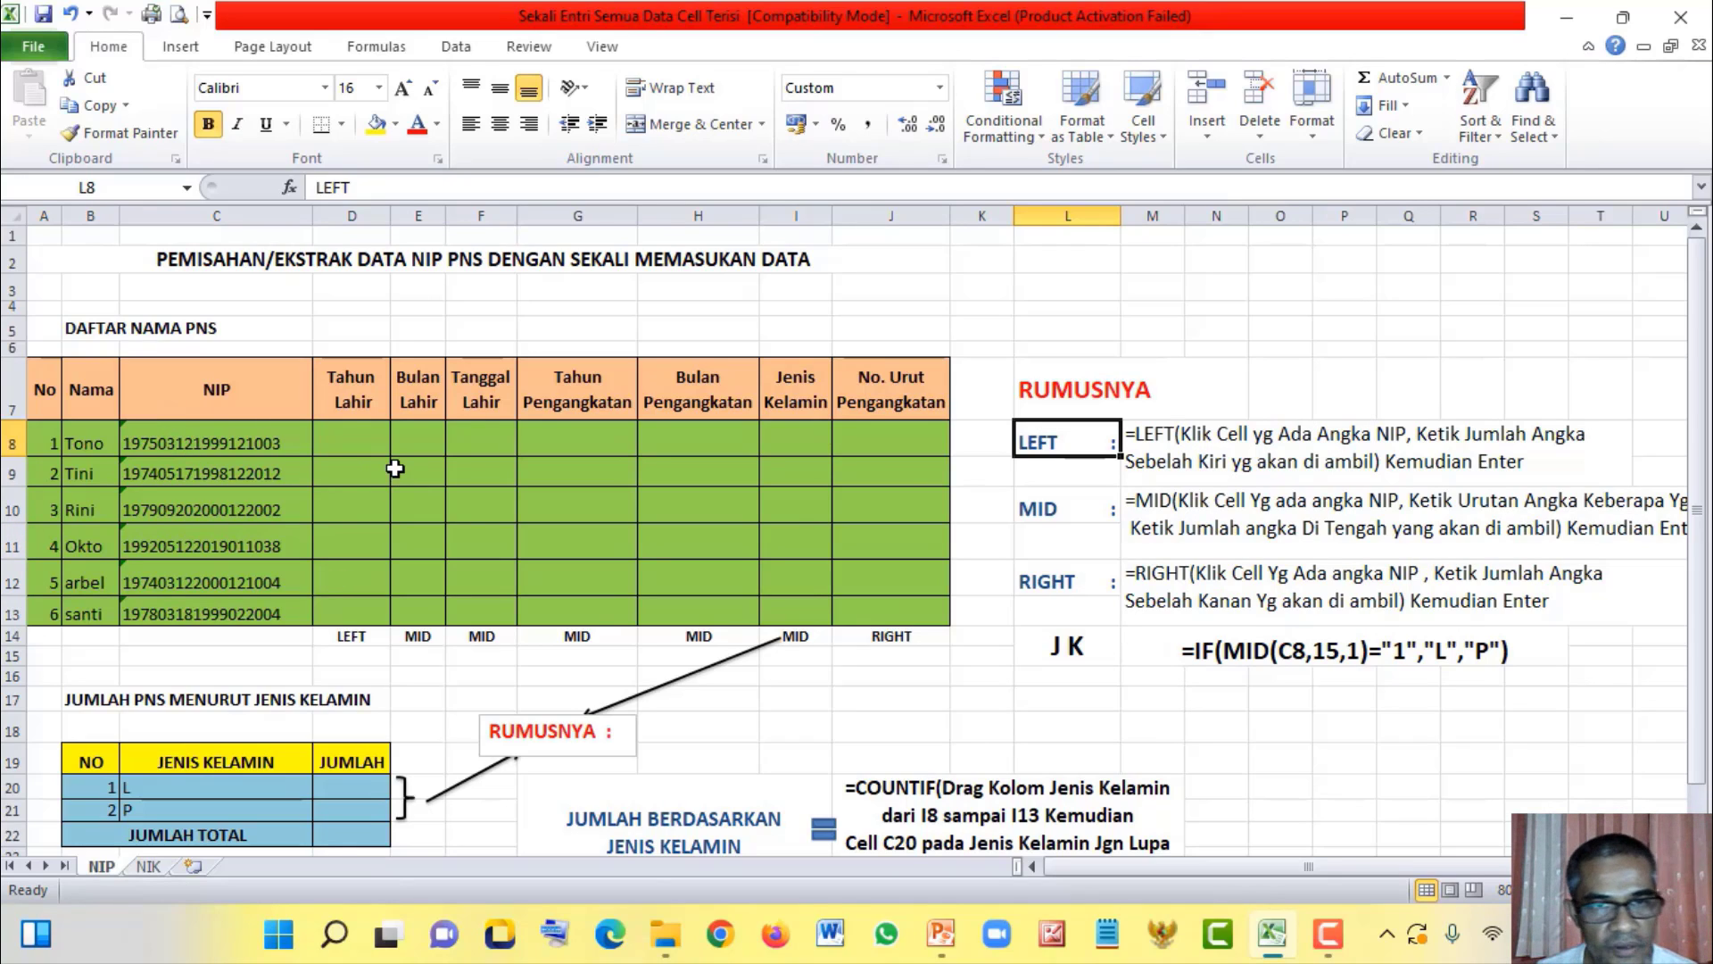
{"action": "left_click", "coordinate": [347, 440]}
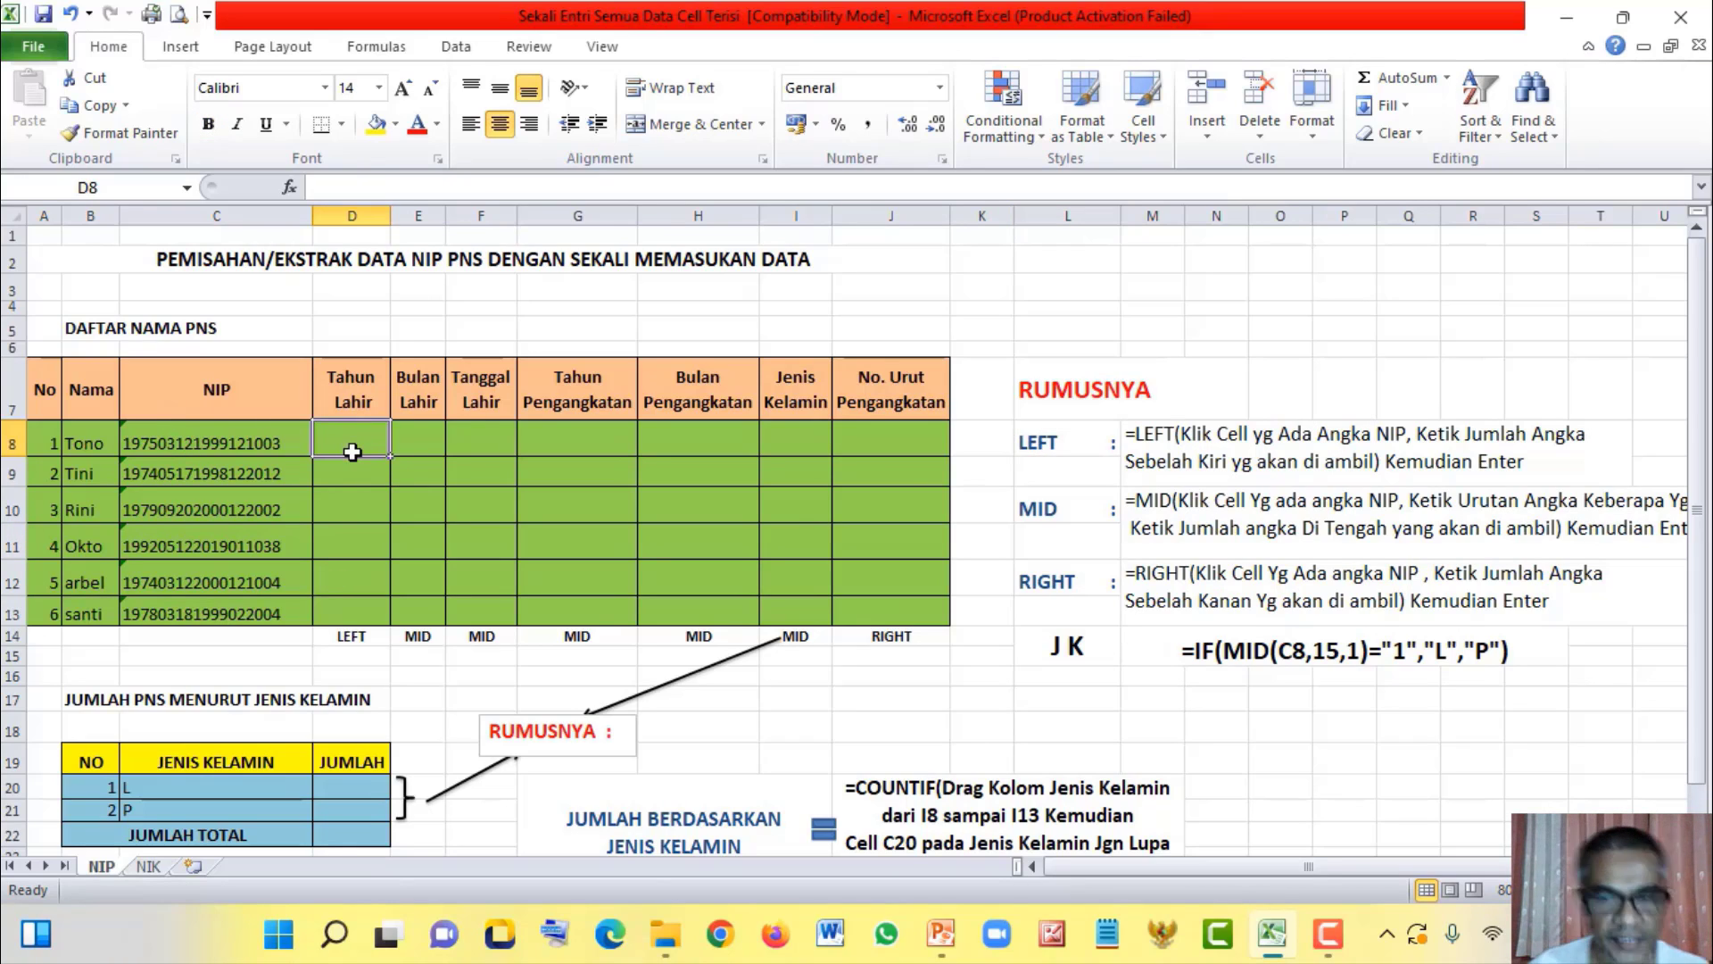
{"action": "type", "text": "="}
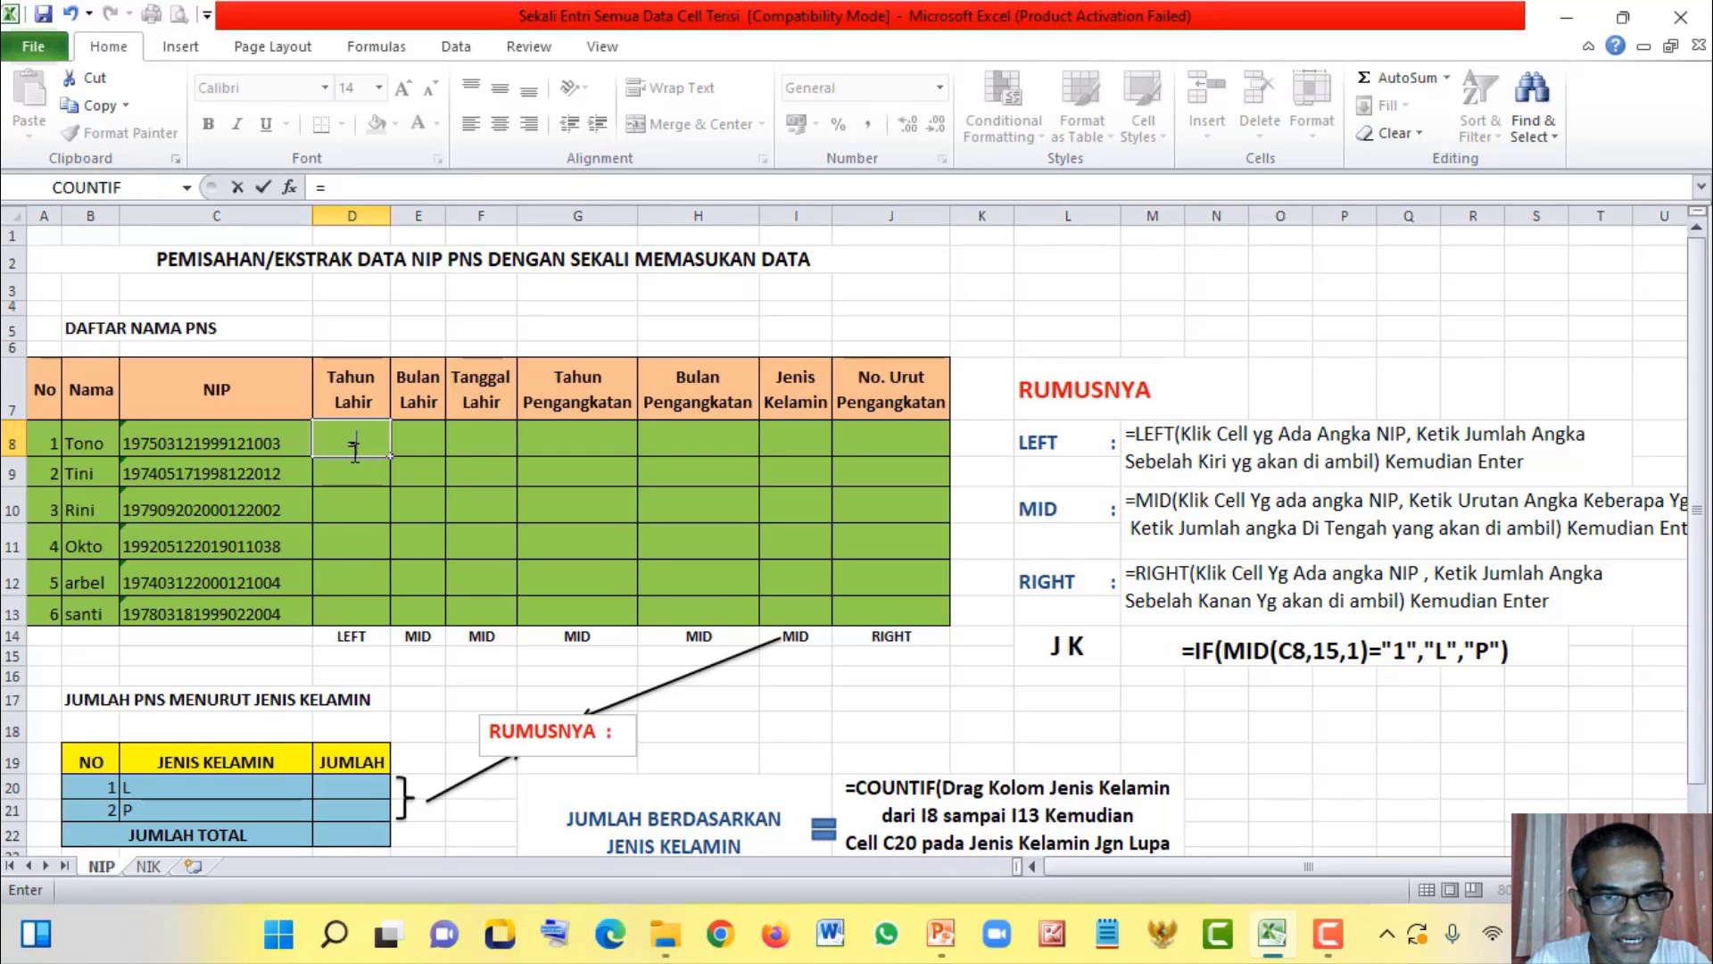
{"action": "type", "text": "le"}
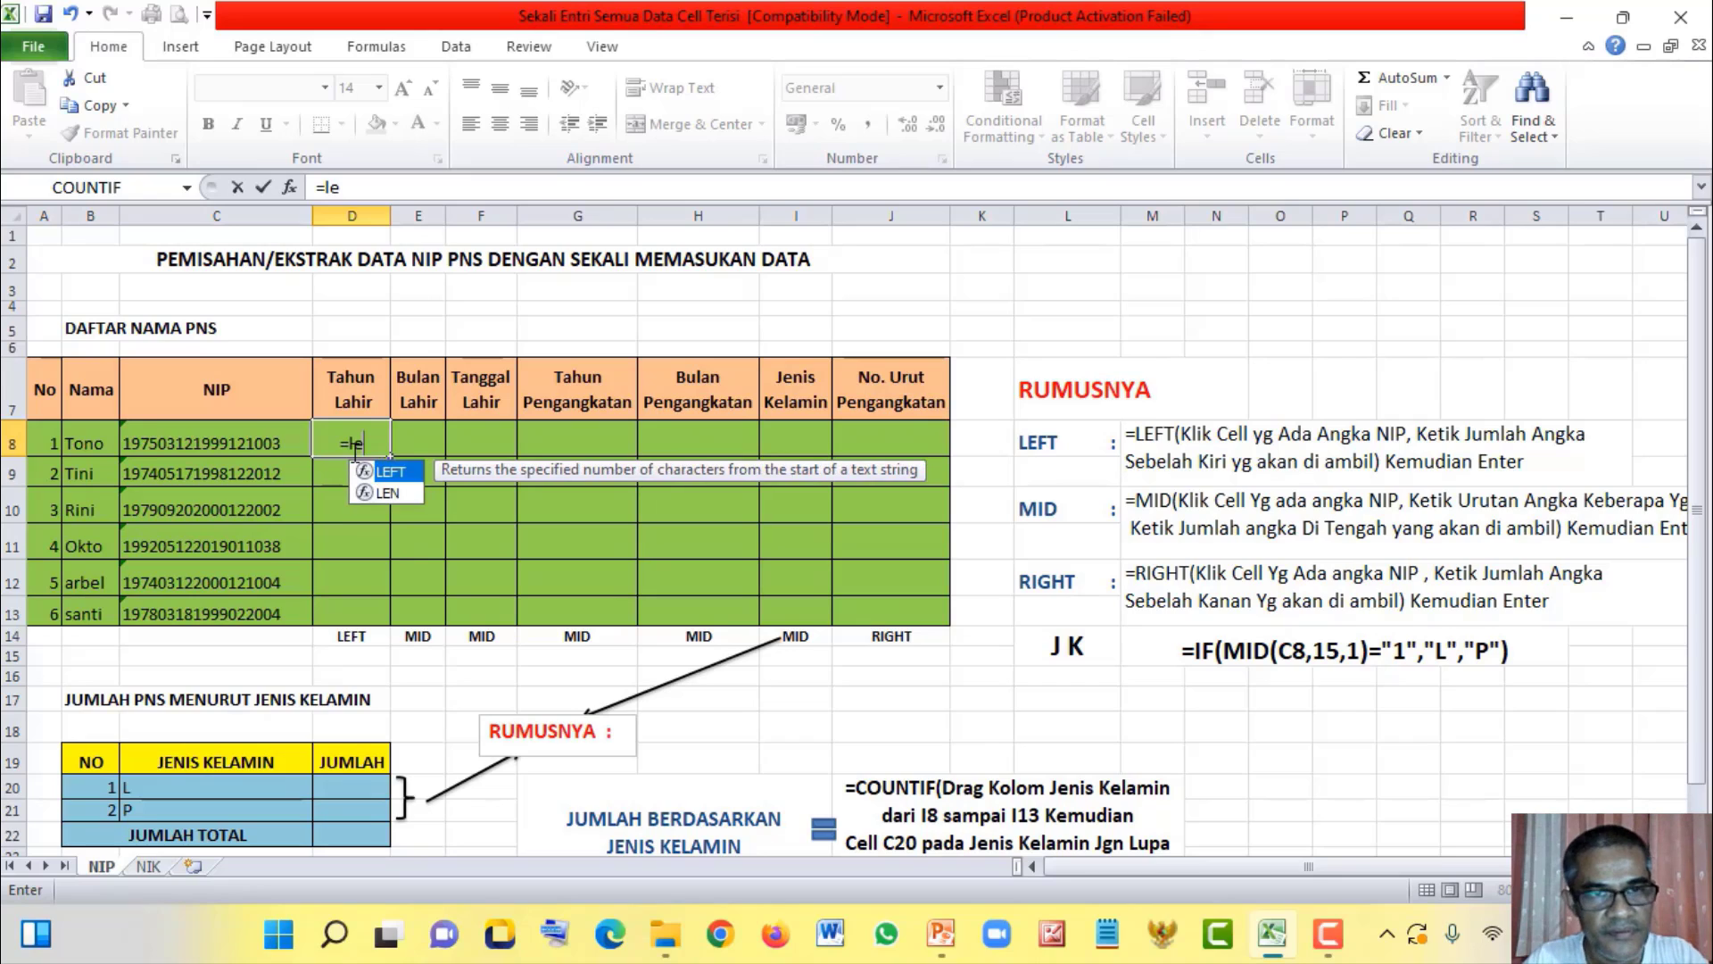
{"action": "key", "text": "Tab"}
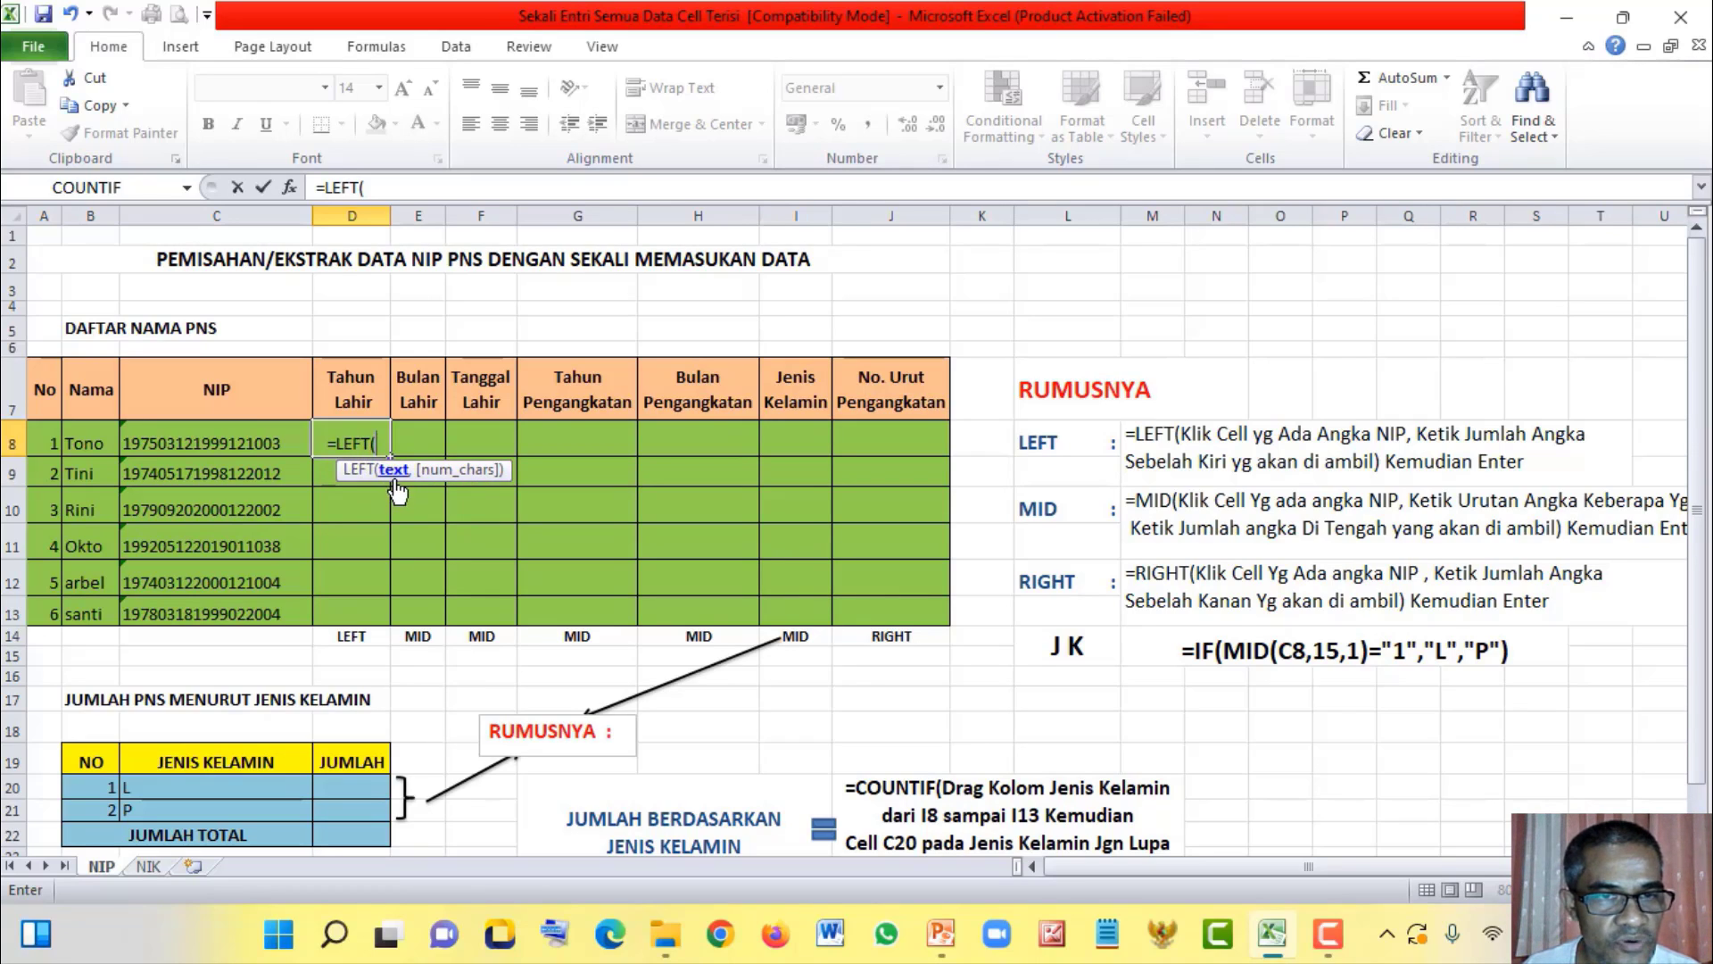
{"action": "left_click", "coordinate": [221, 445]}
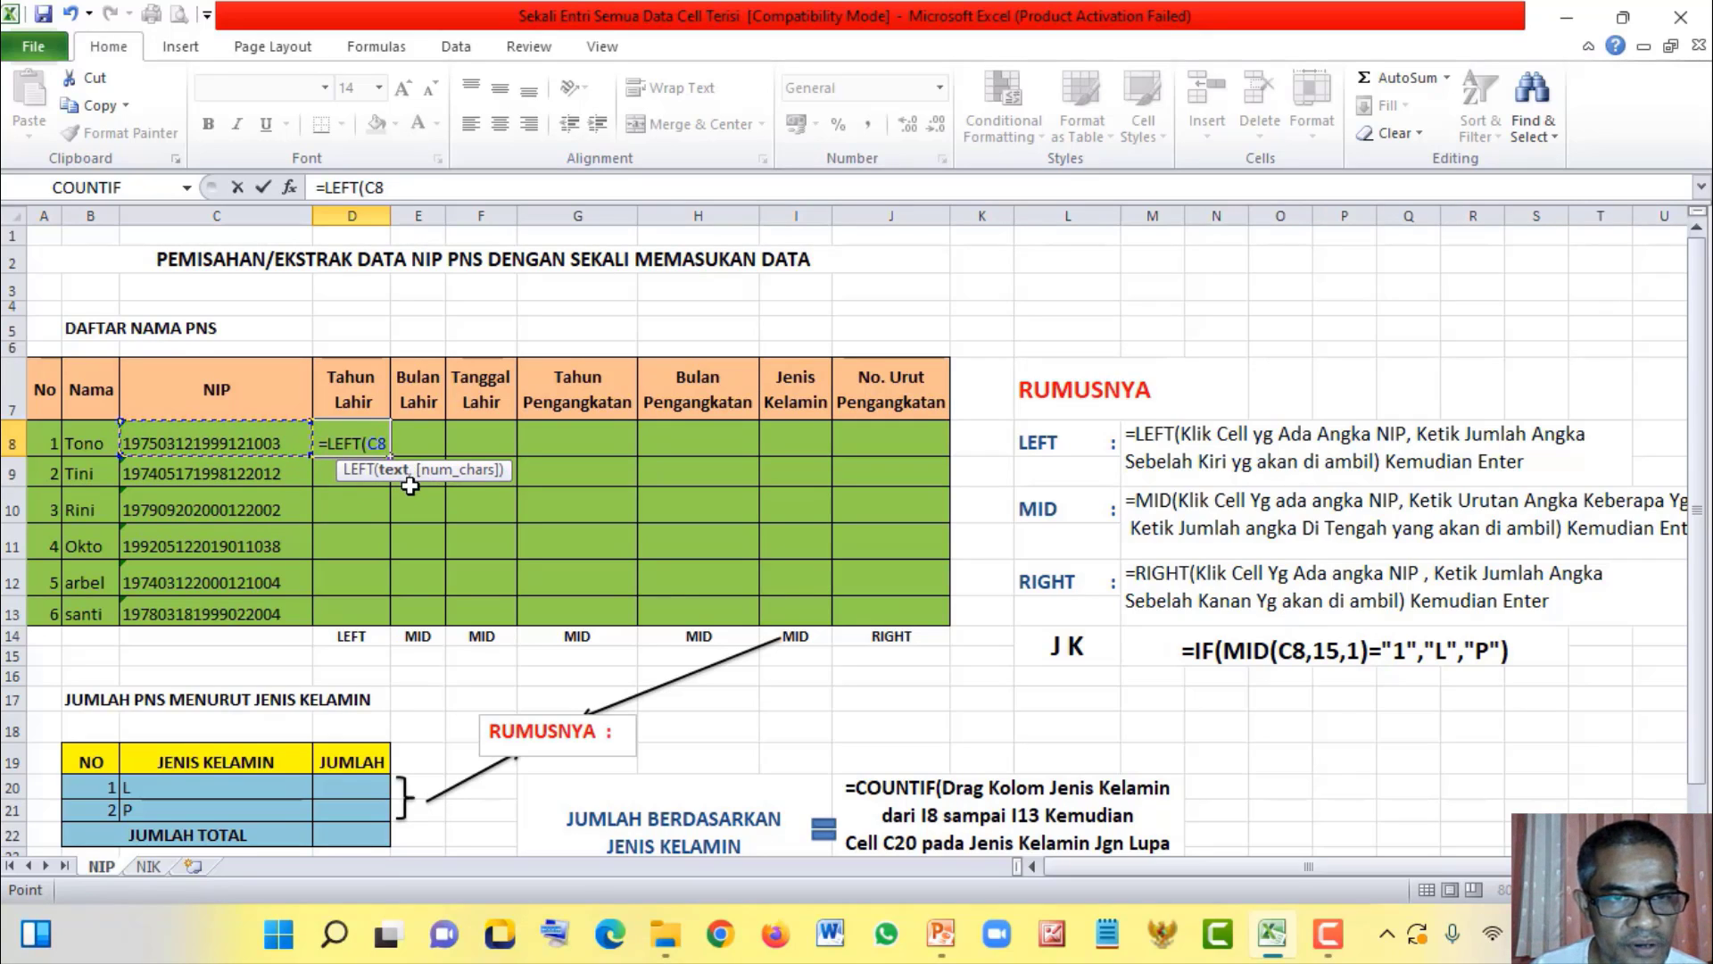
{"action": "type", "text": ","}
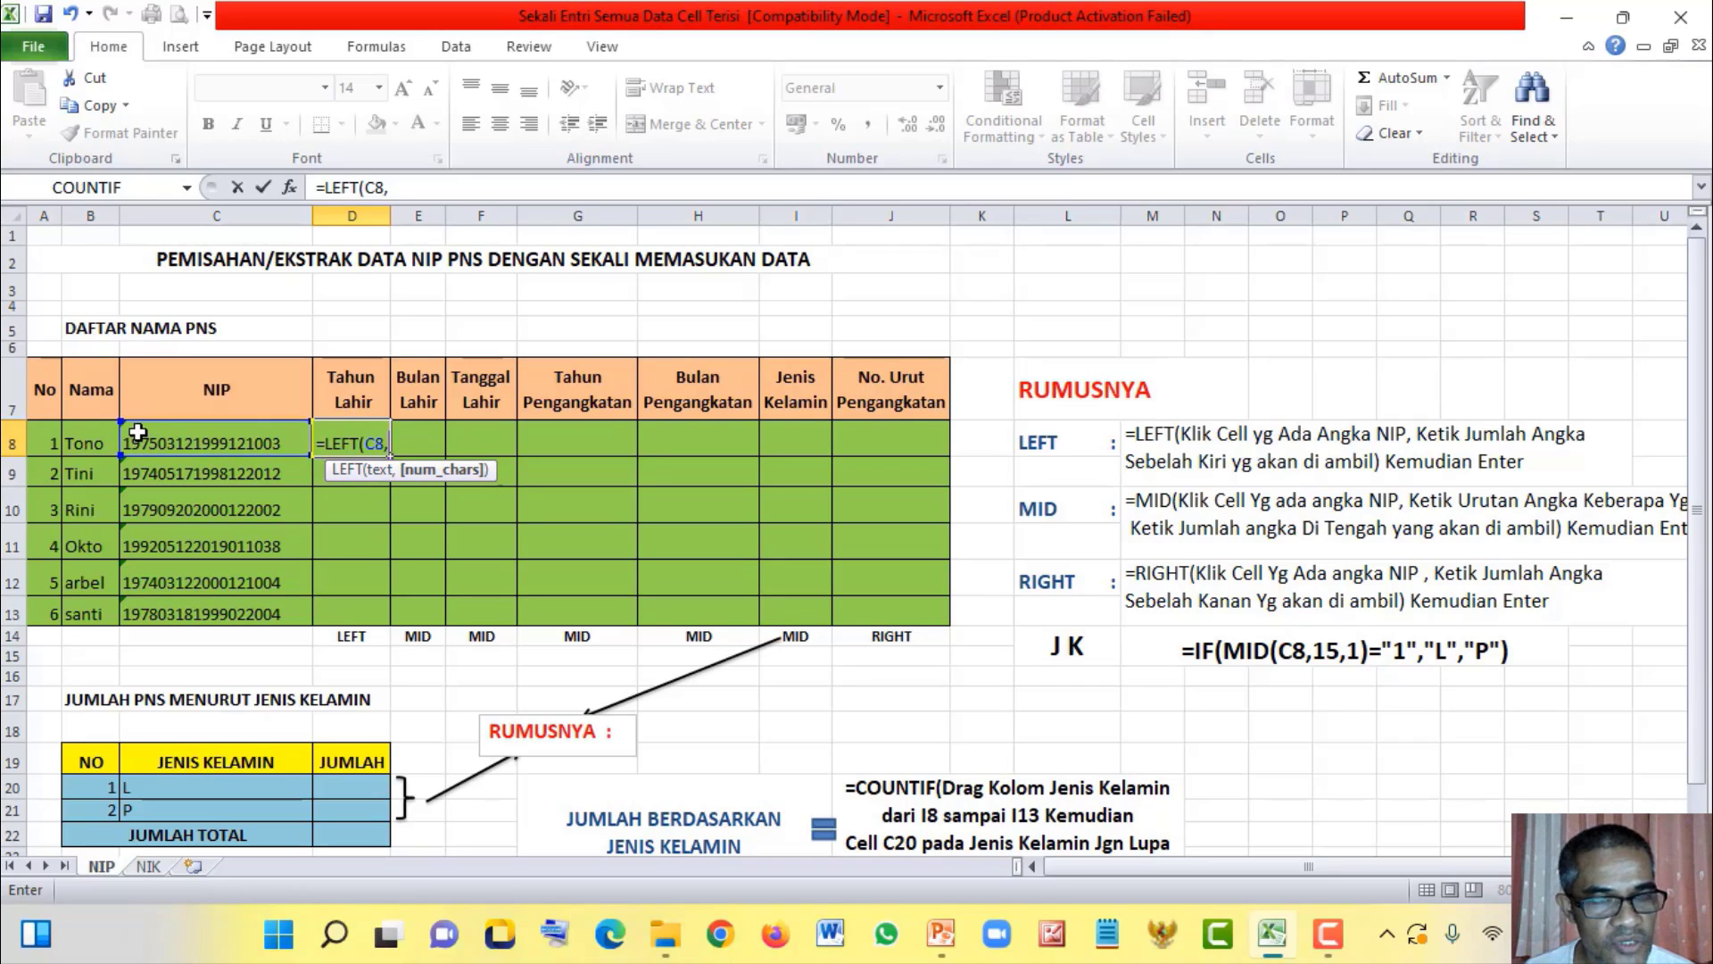
{"action": "type", "text": "4"}
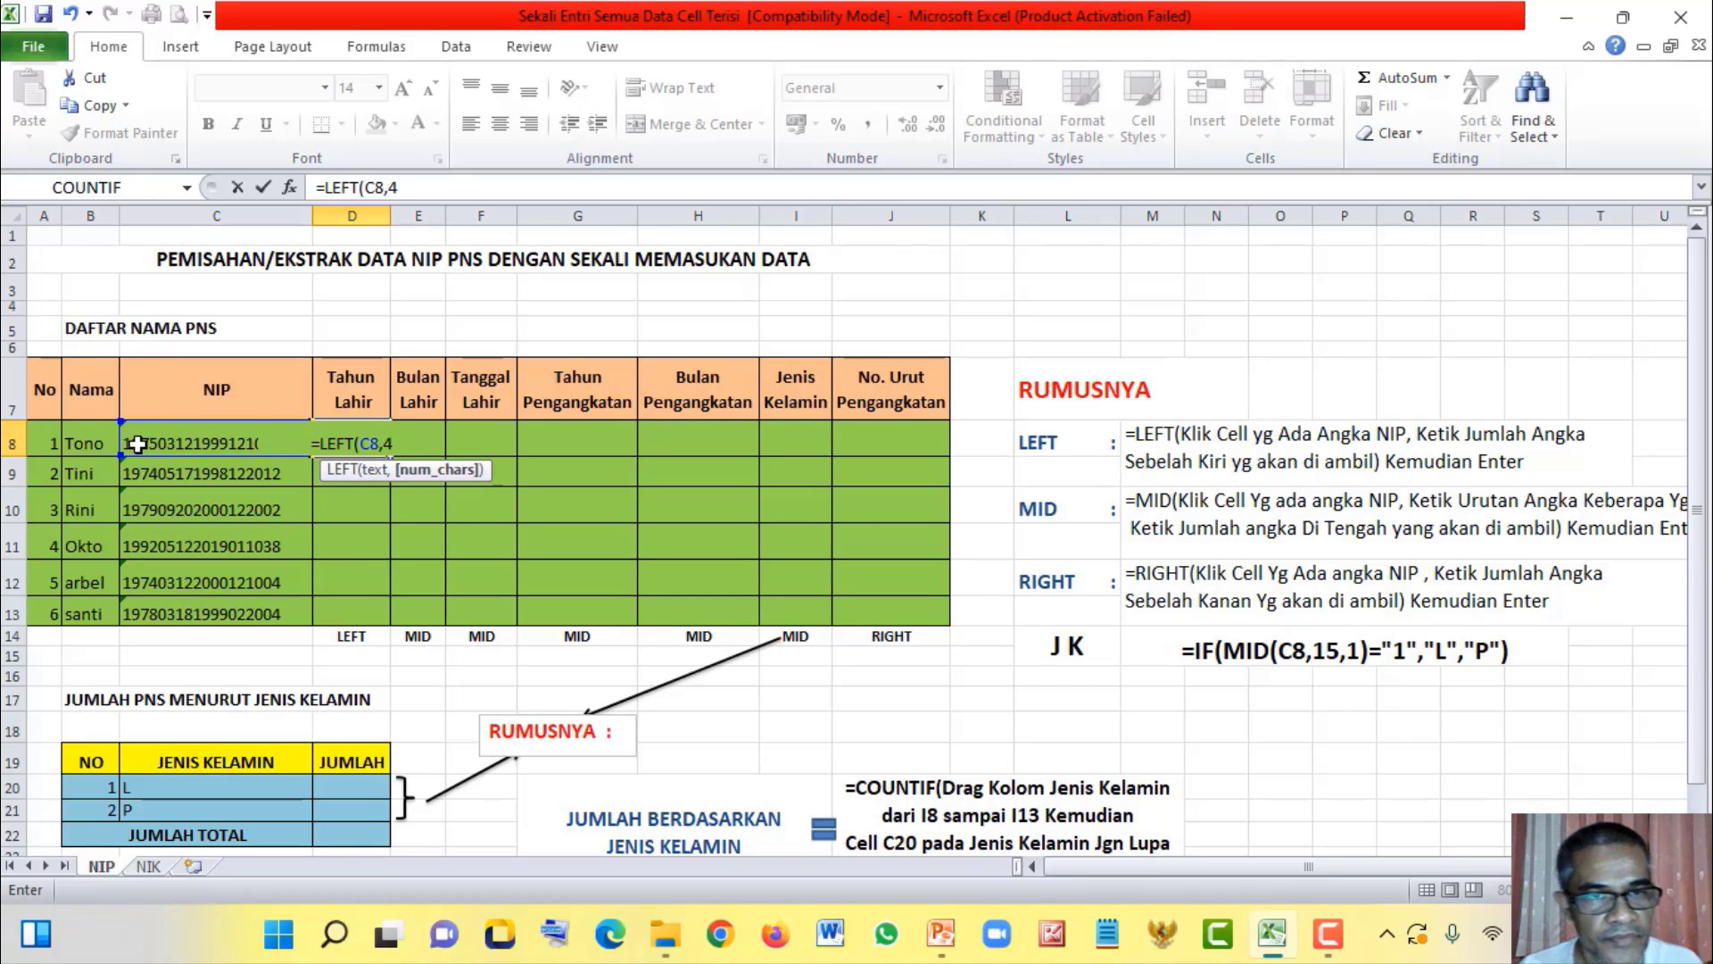
{"action": "type", "text": ")"}
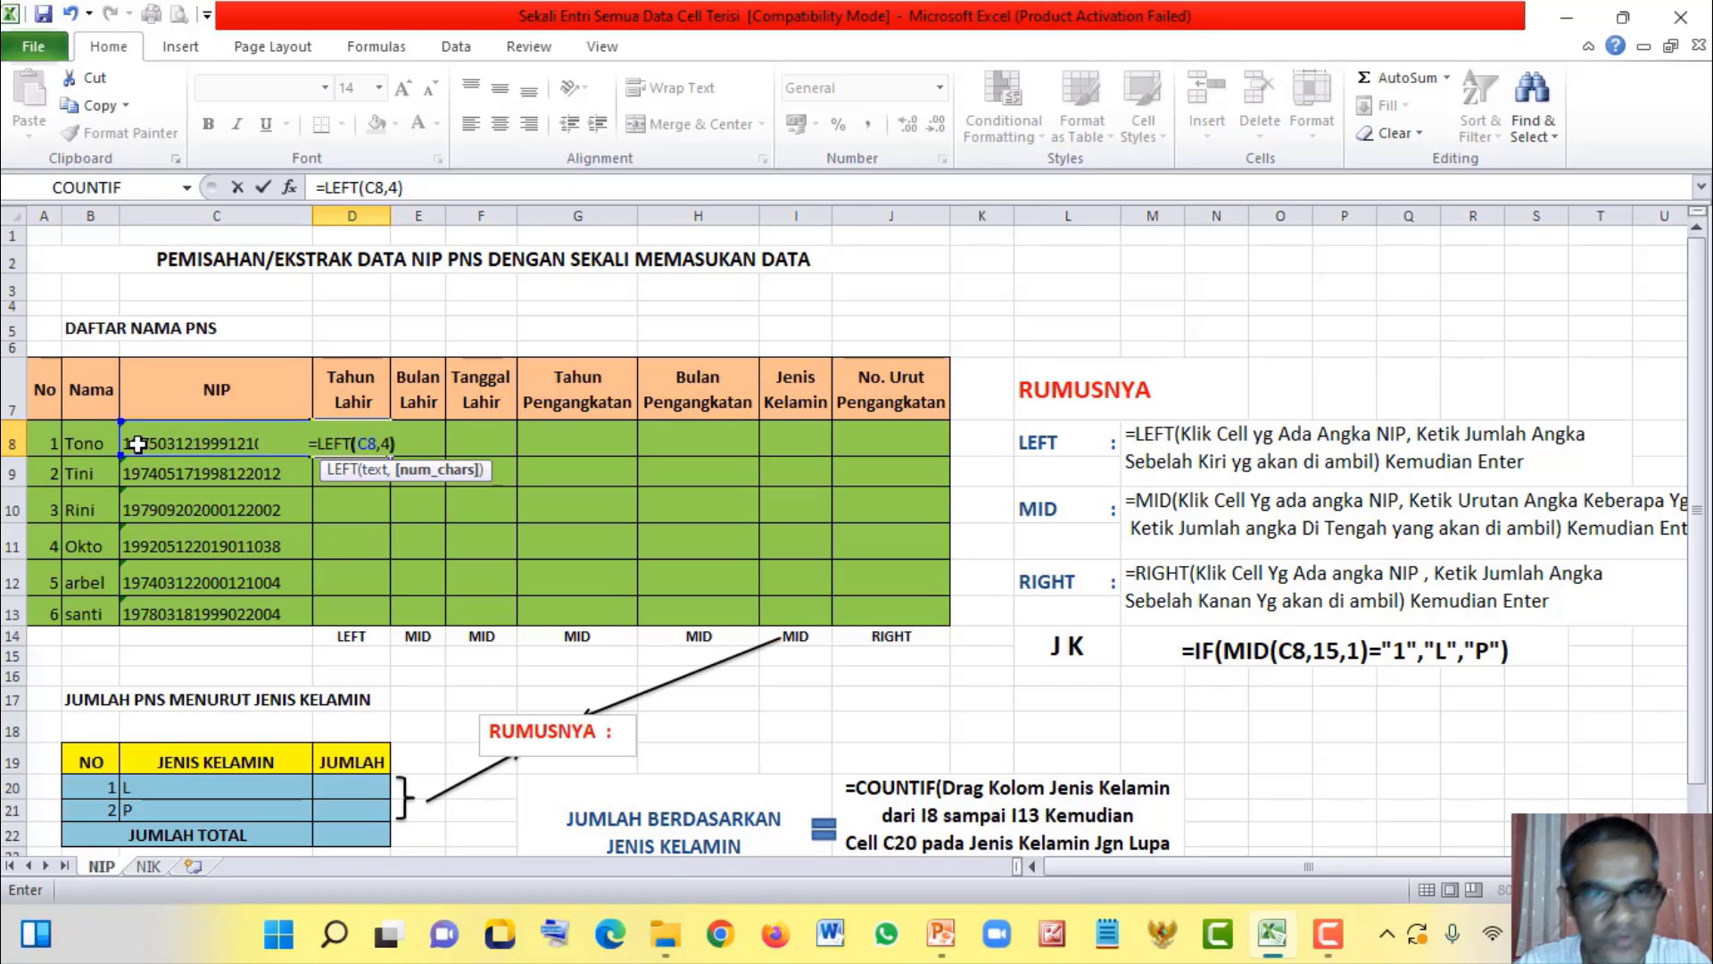
{"action": "key", "text": "Return"}
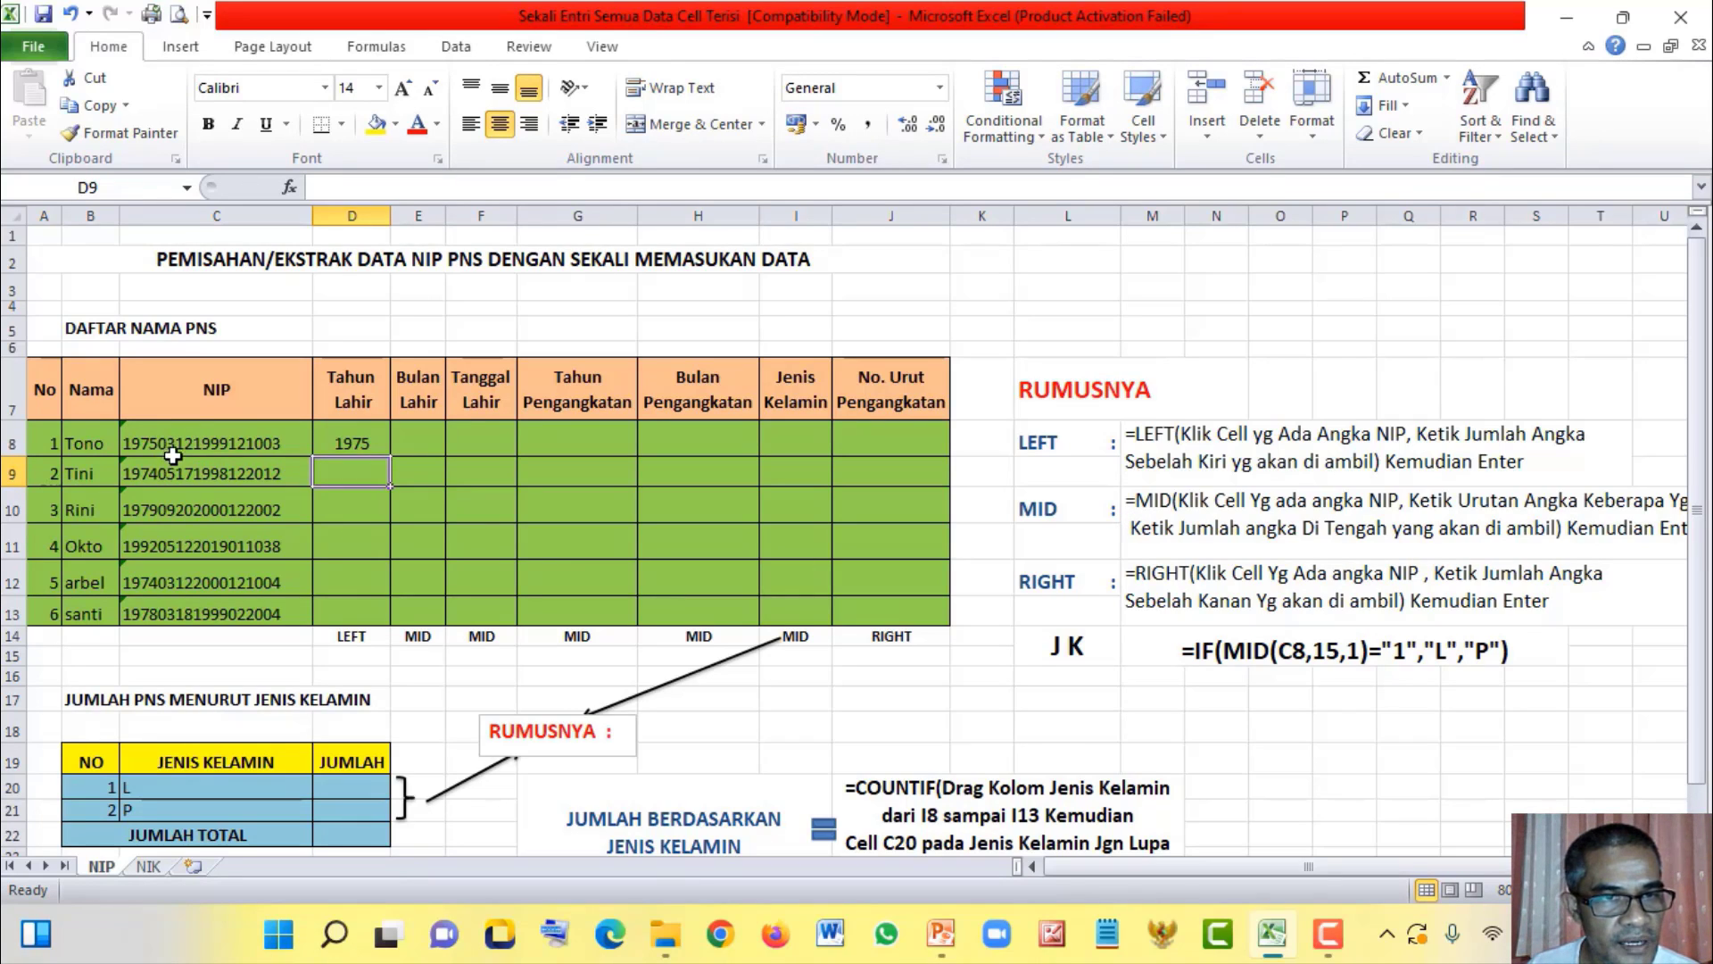
Step: Enter =MID(C8,5,2) in cell E8 to extract the birth month from the first NIP
{"action": "left_click", "coordinate": [417, 446]}
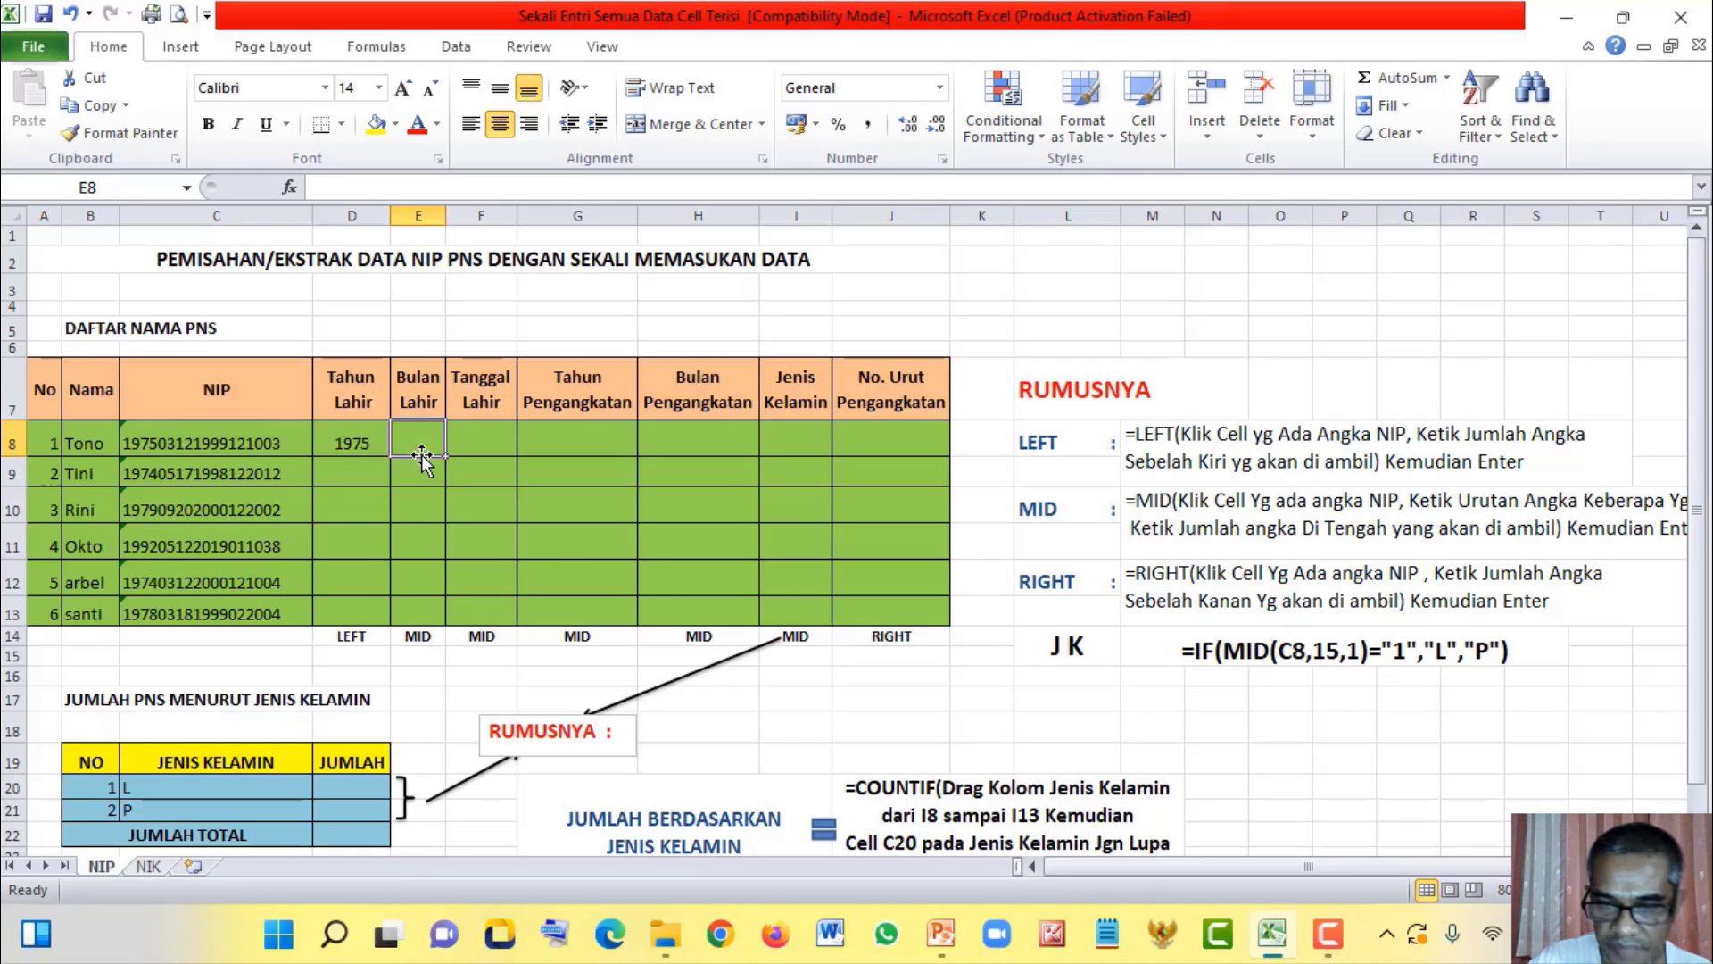
{"action": "type", "text": "="}
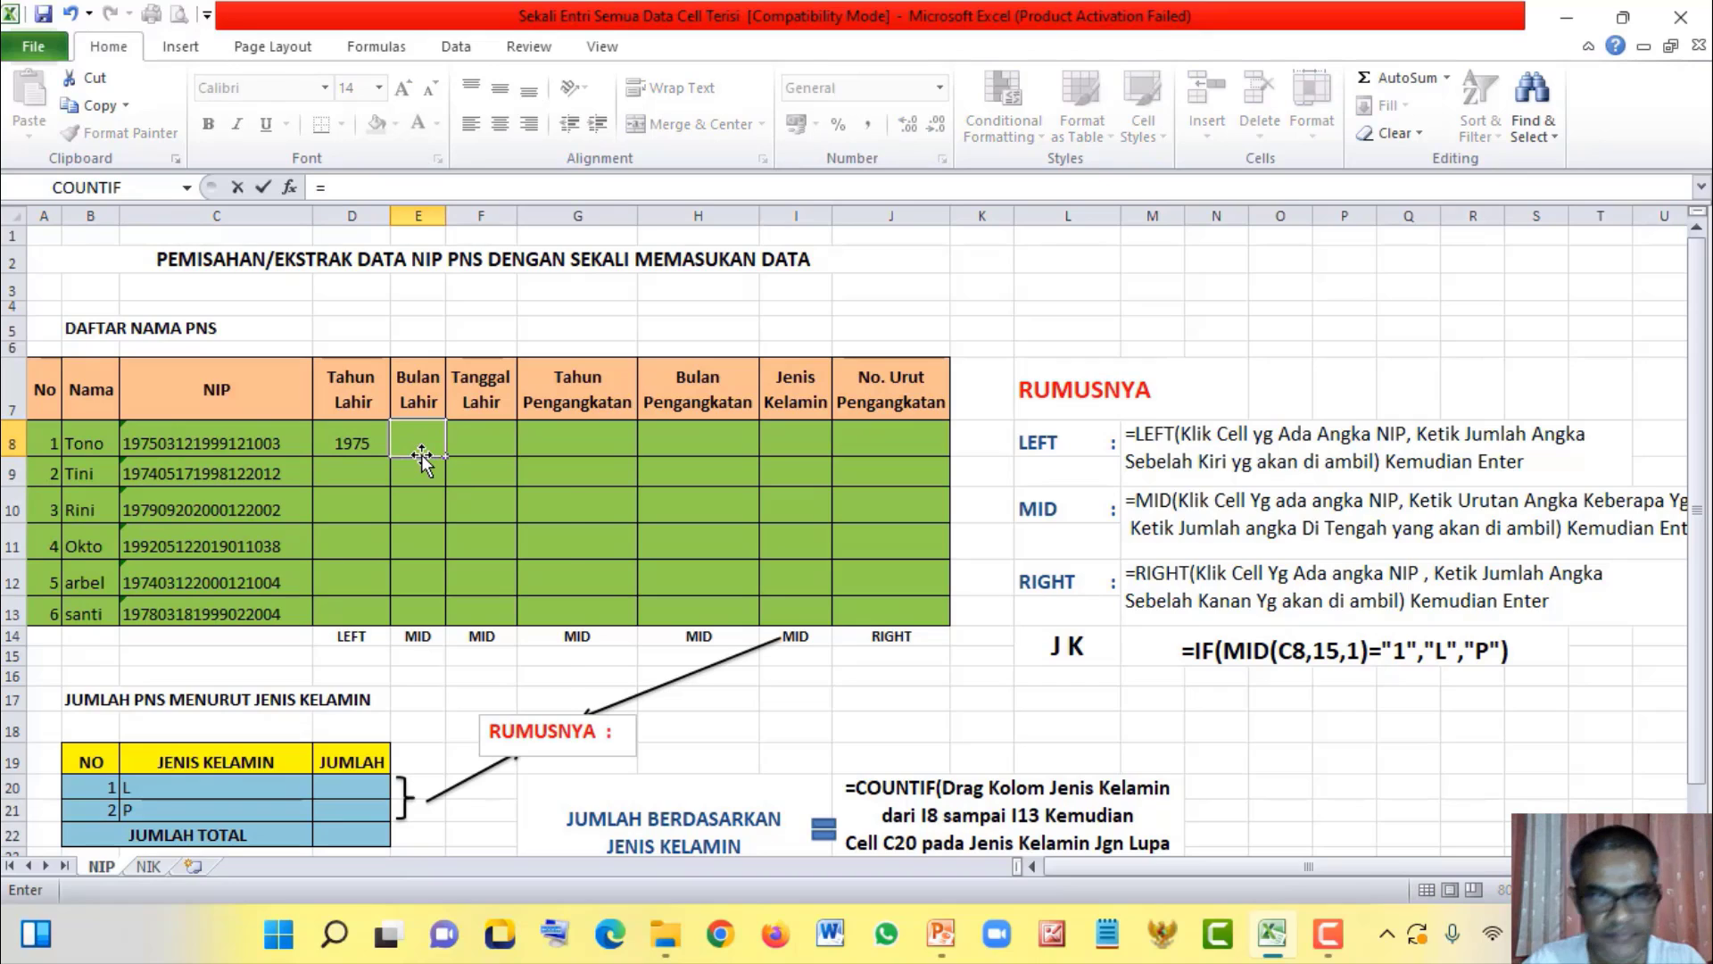
{"action": "type", "text": "mi"}
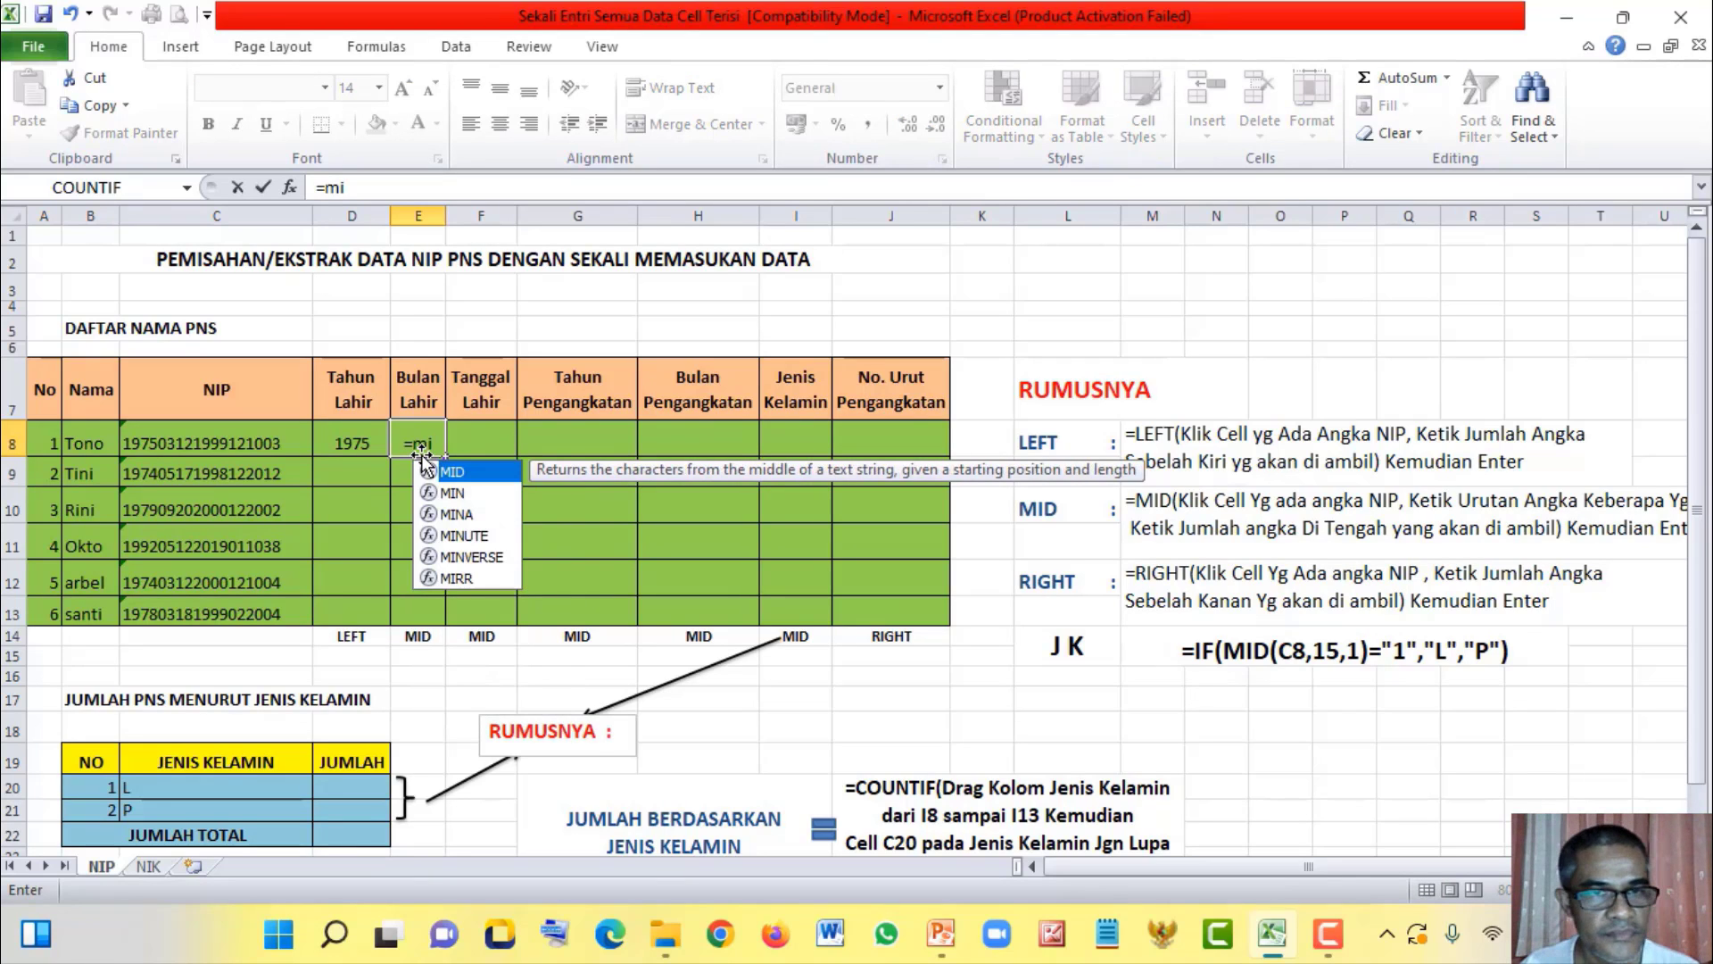
{"action": "key", "text": "Tab"}
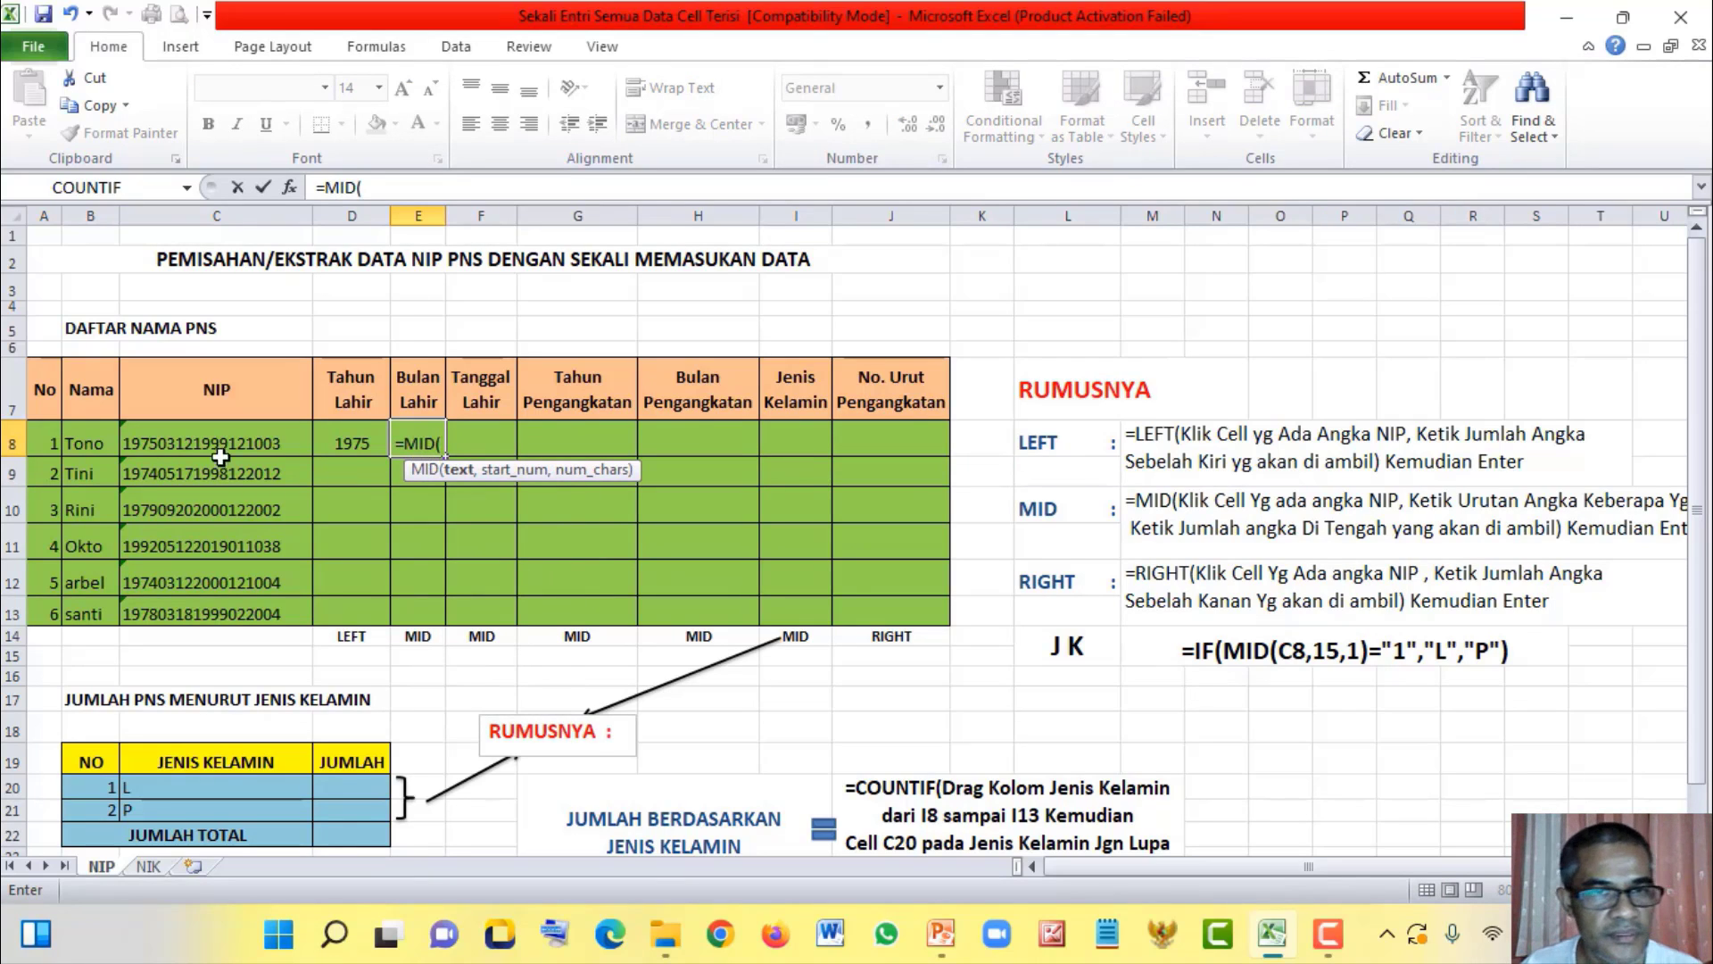
{"action": "left_click", "coordinate": [187, 443]}
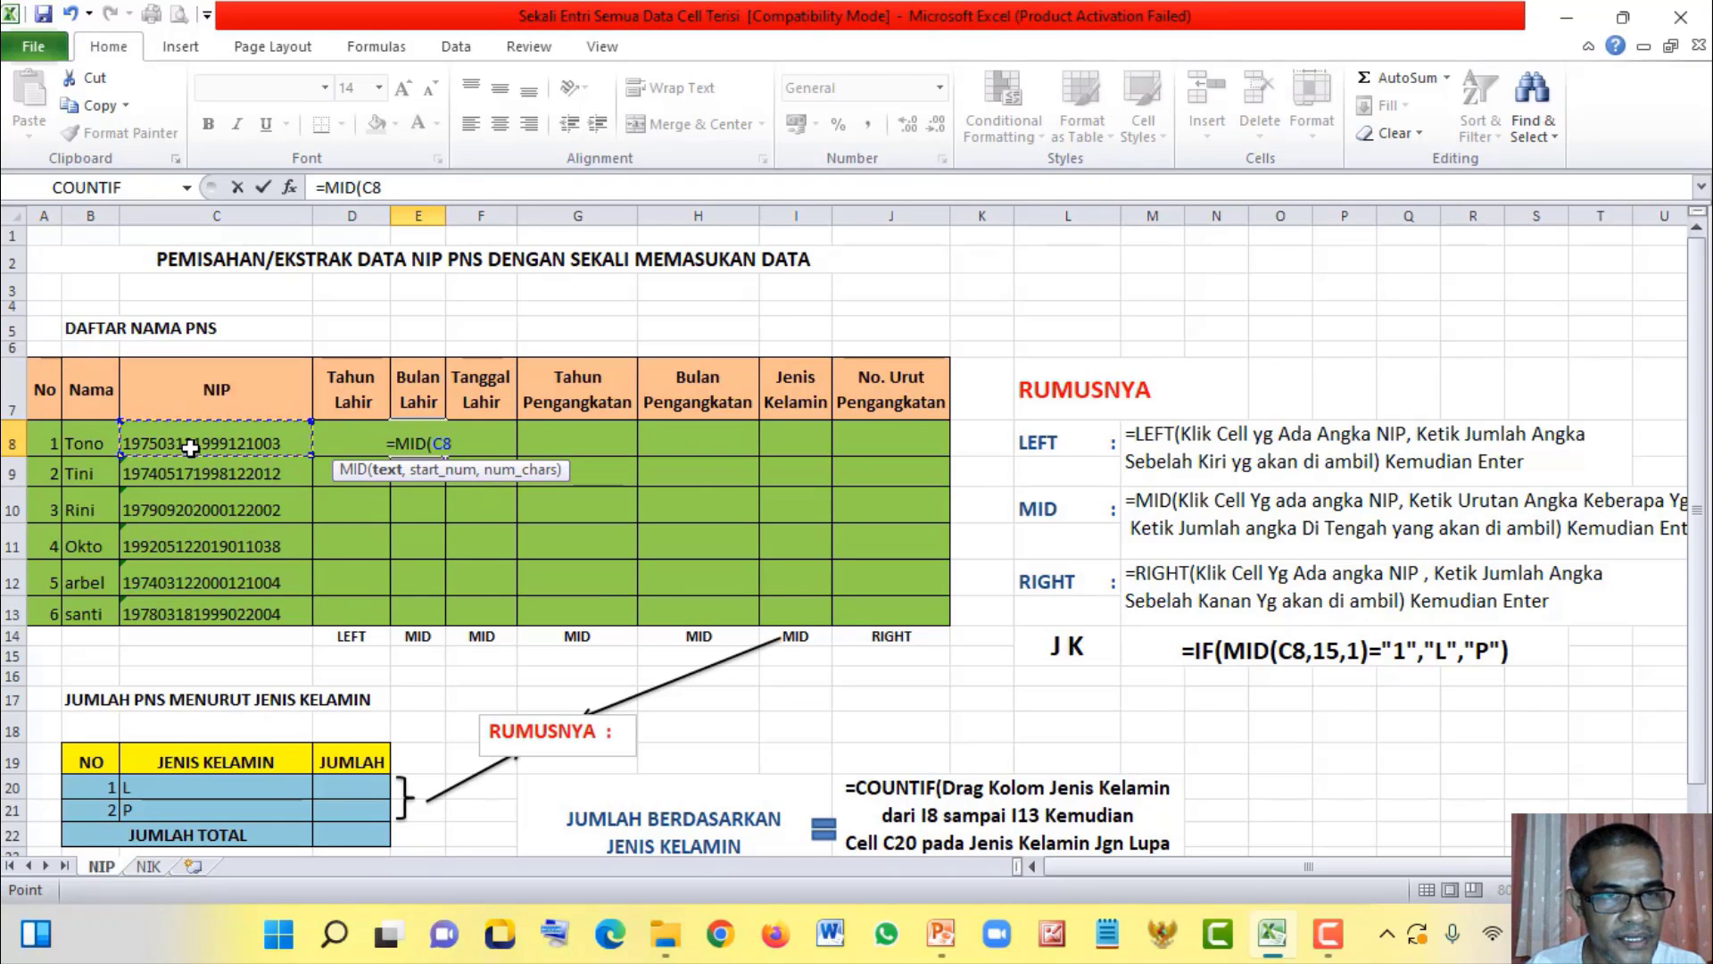
{"action": "type", "text": ","}
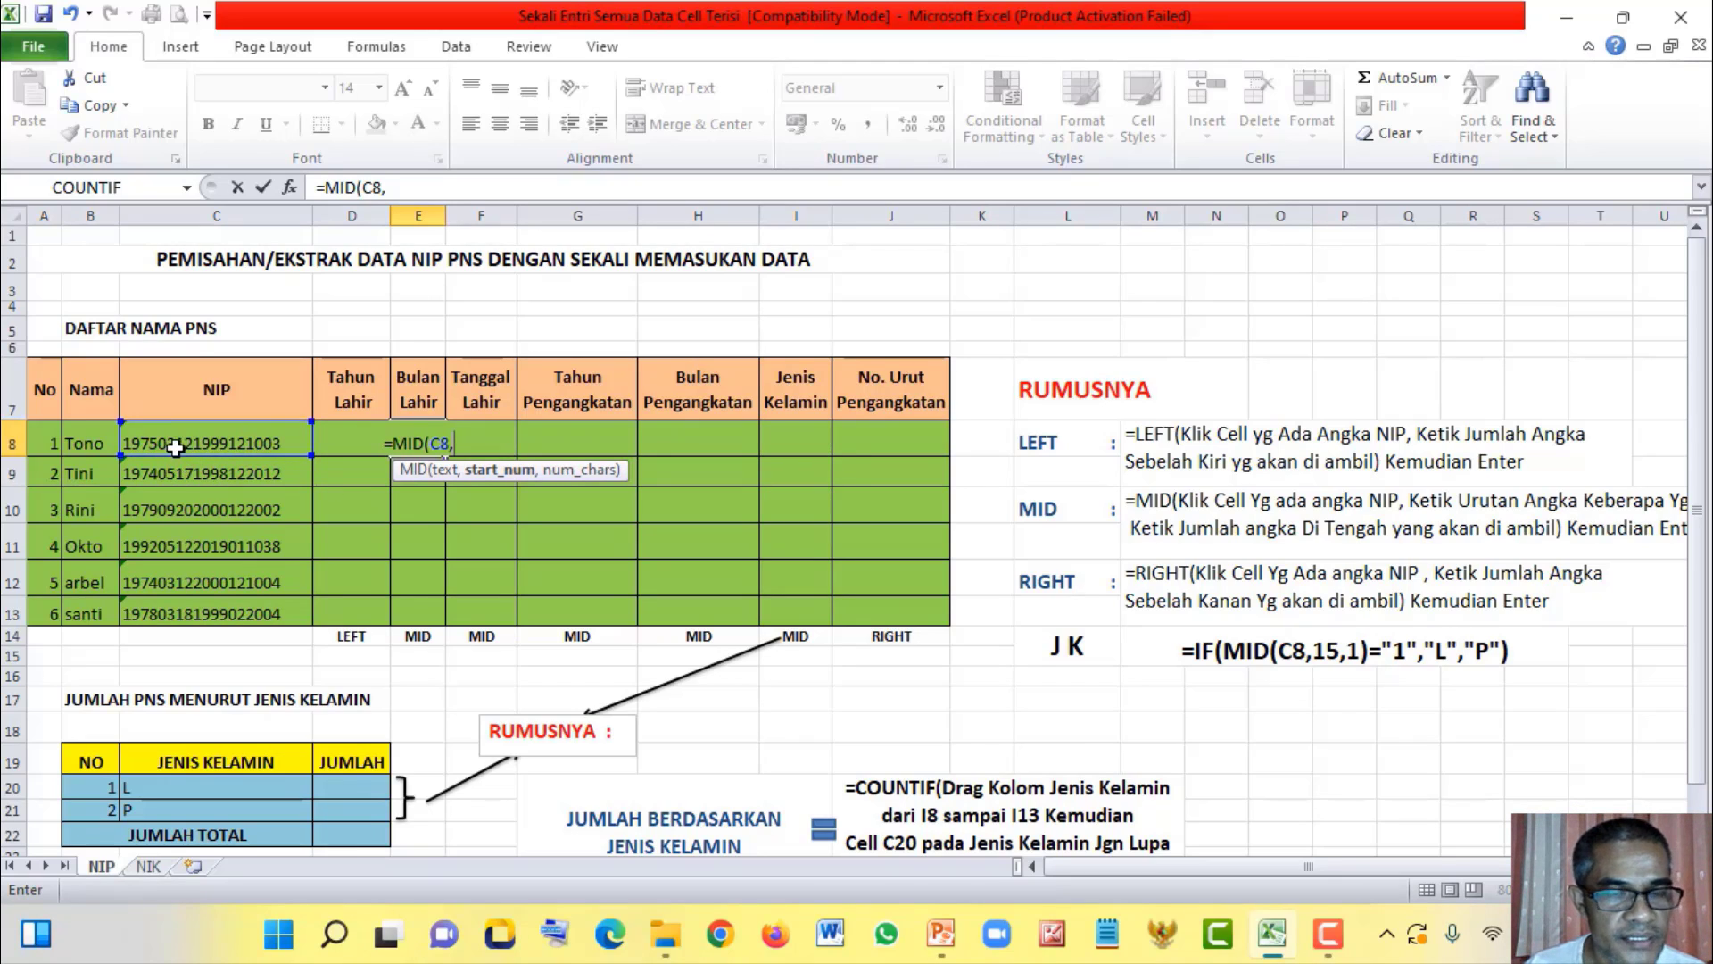
{"action": "type", "text": "5"}
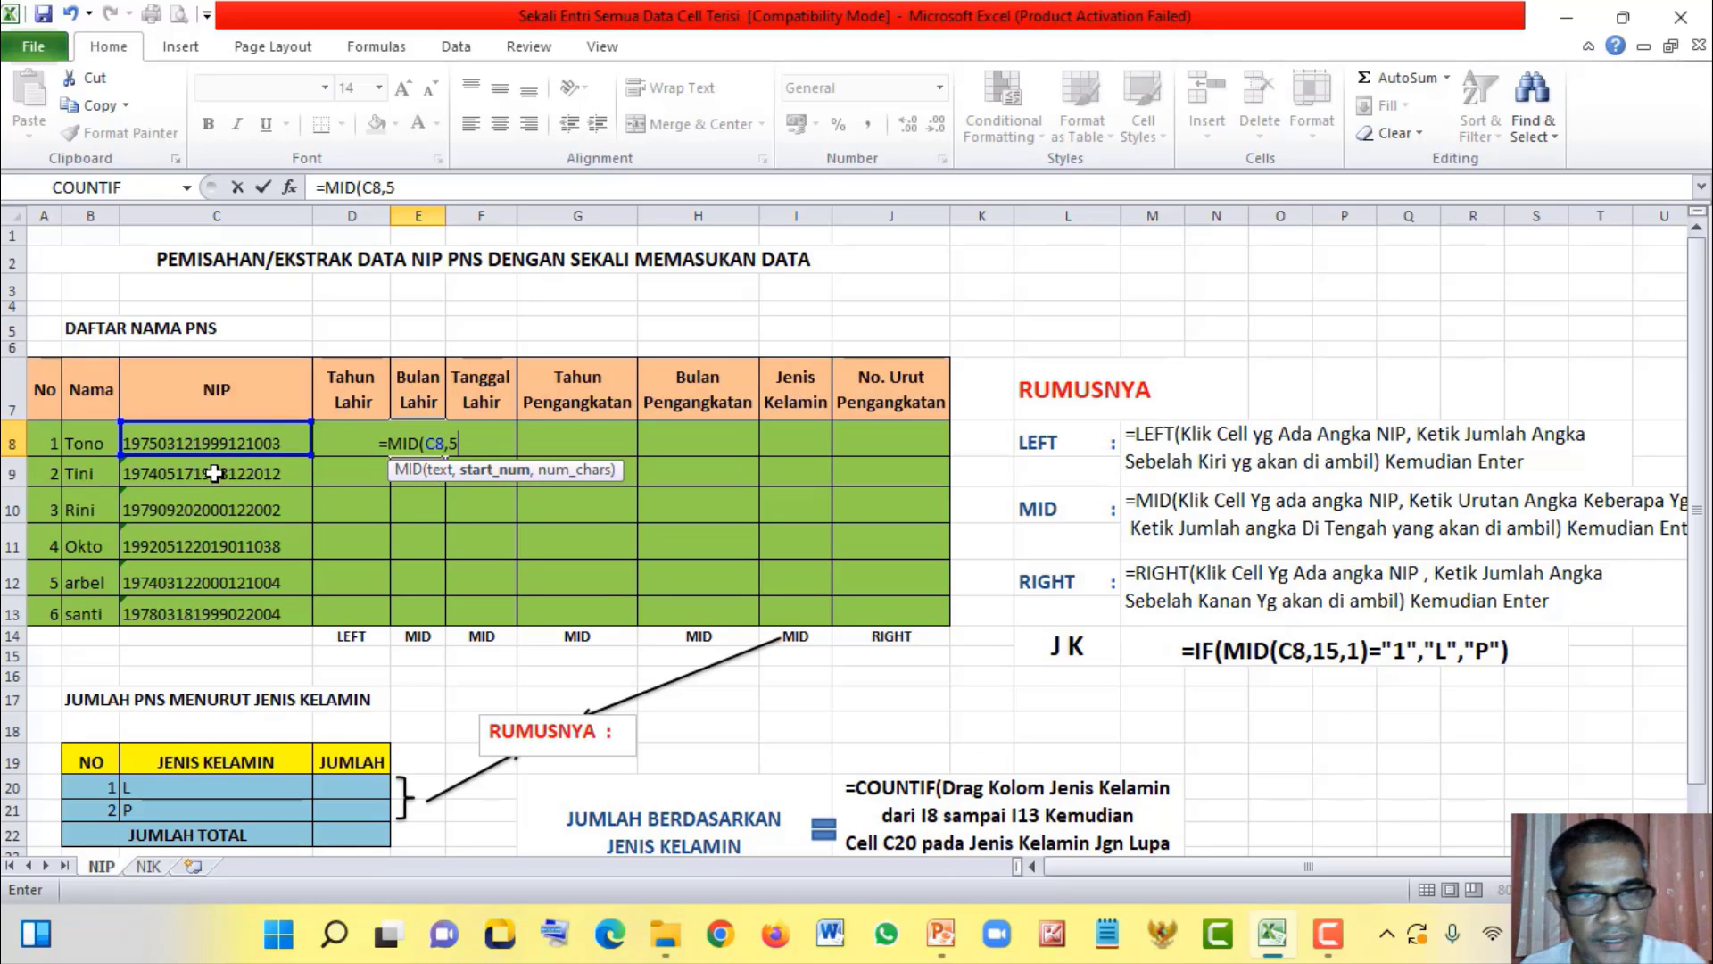
{"action": "type", "text": ","}
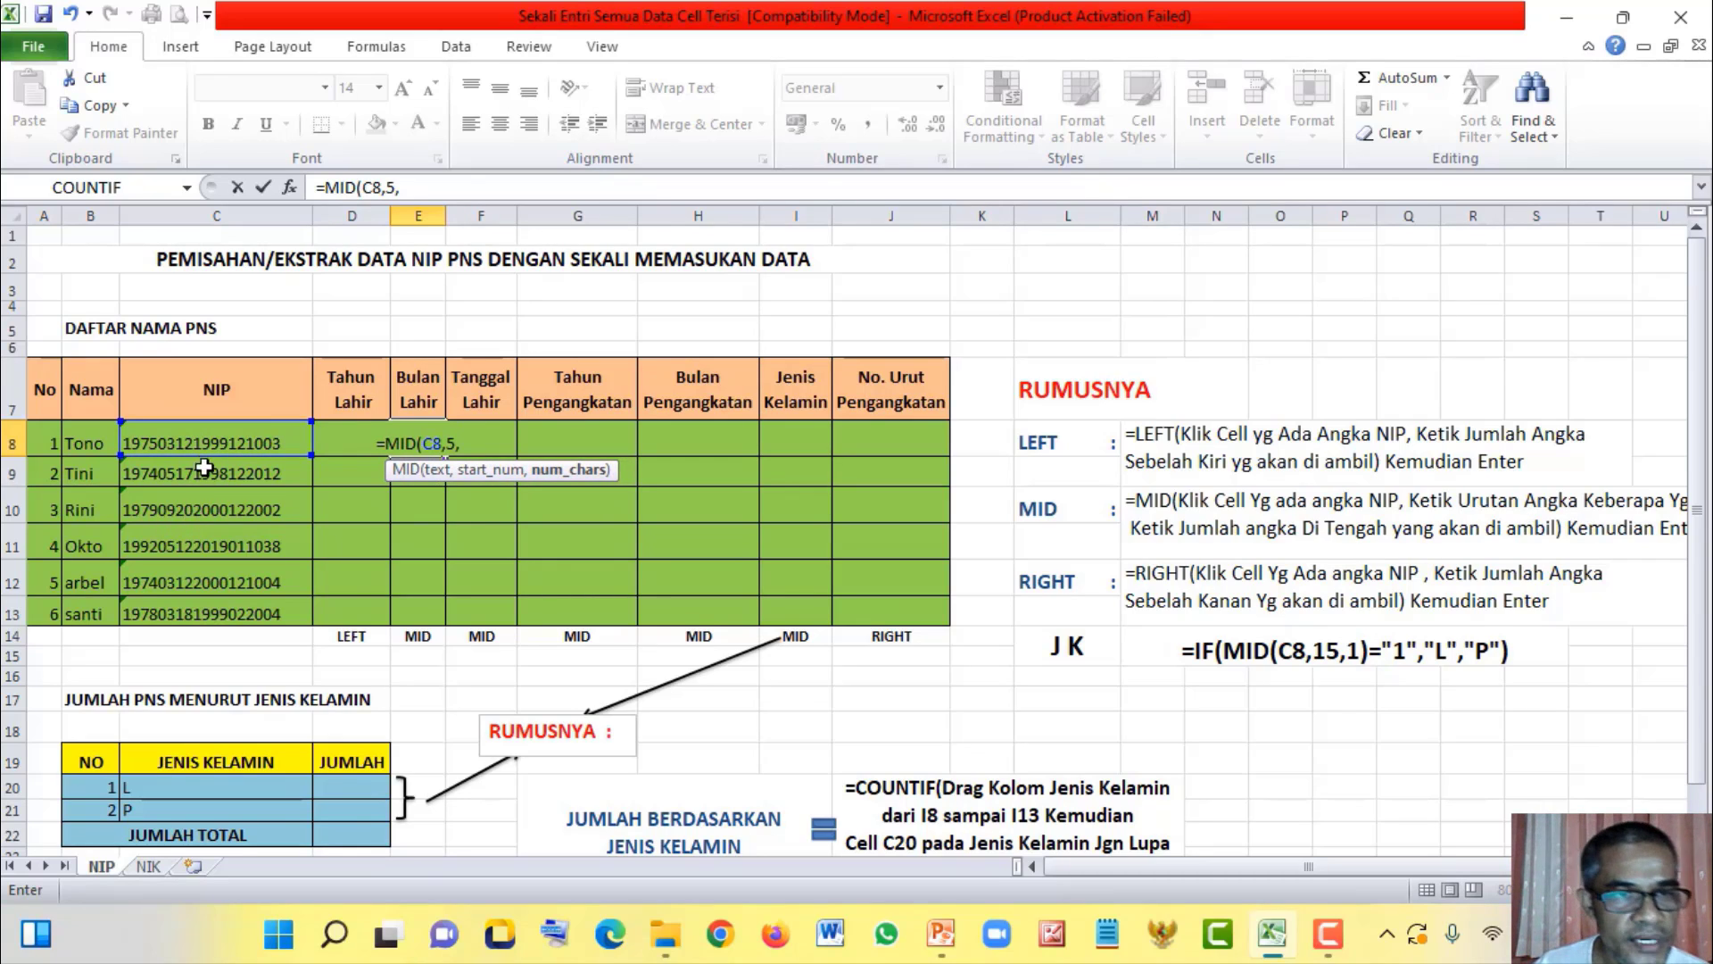
{"action": "type", "text": "2"}
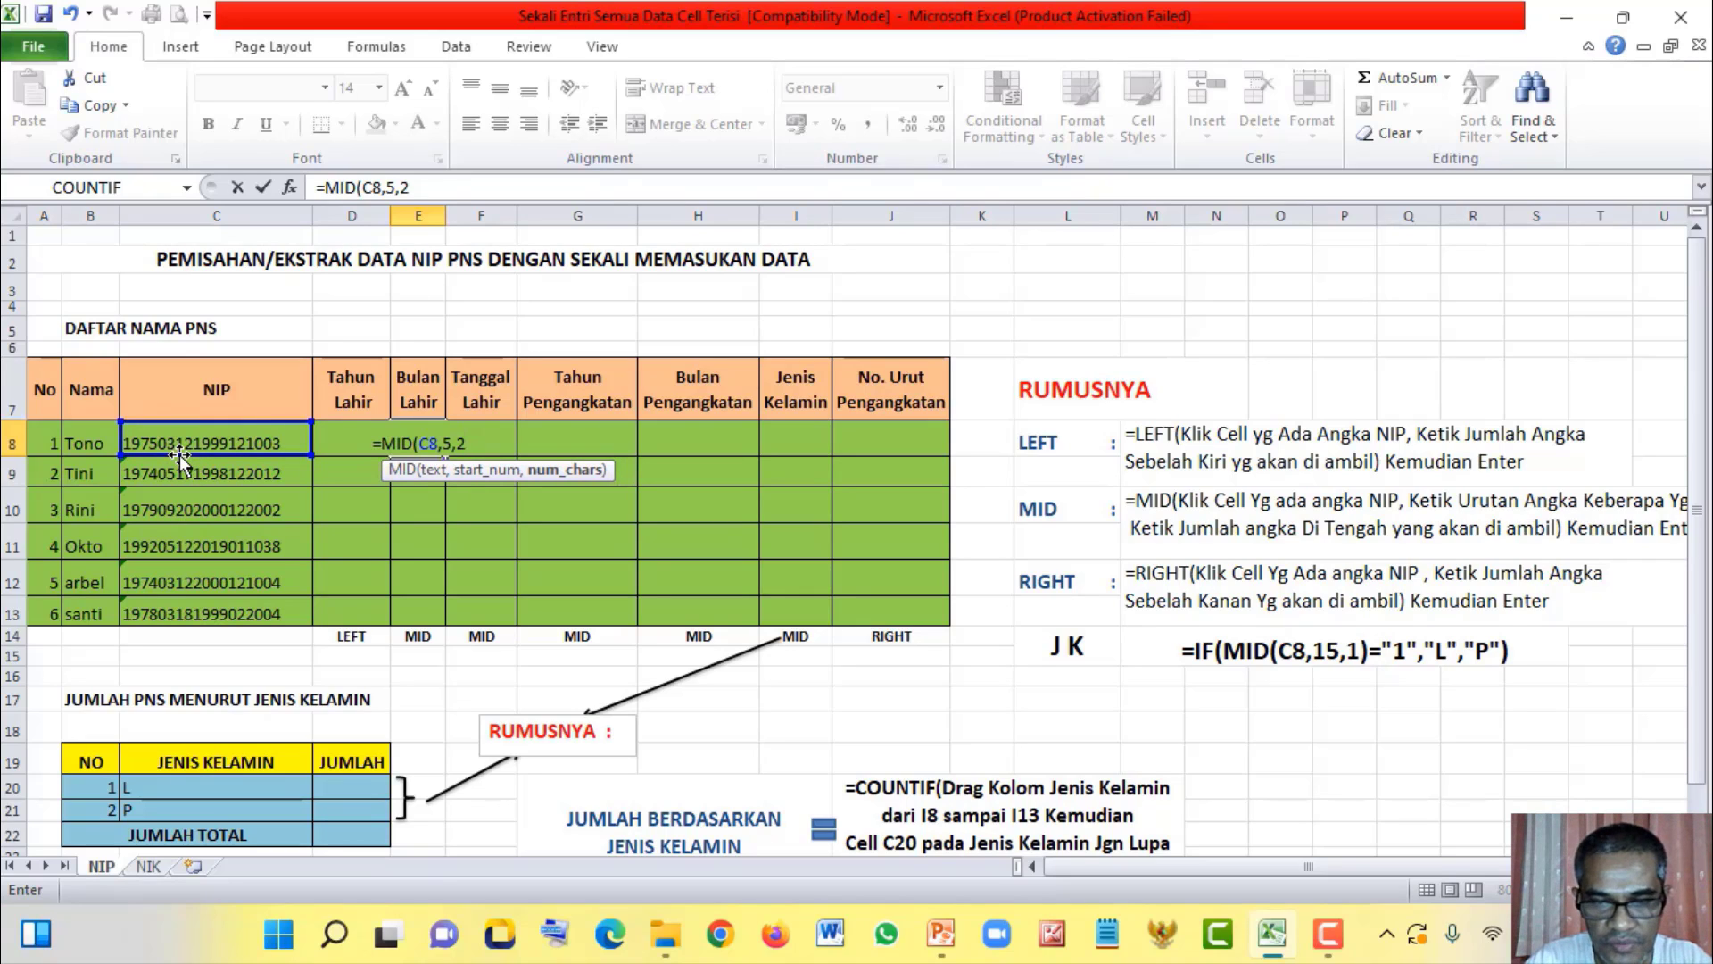
{"action": "type", "text": ")"}
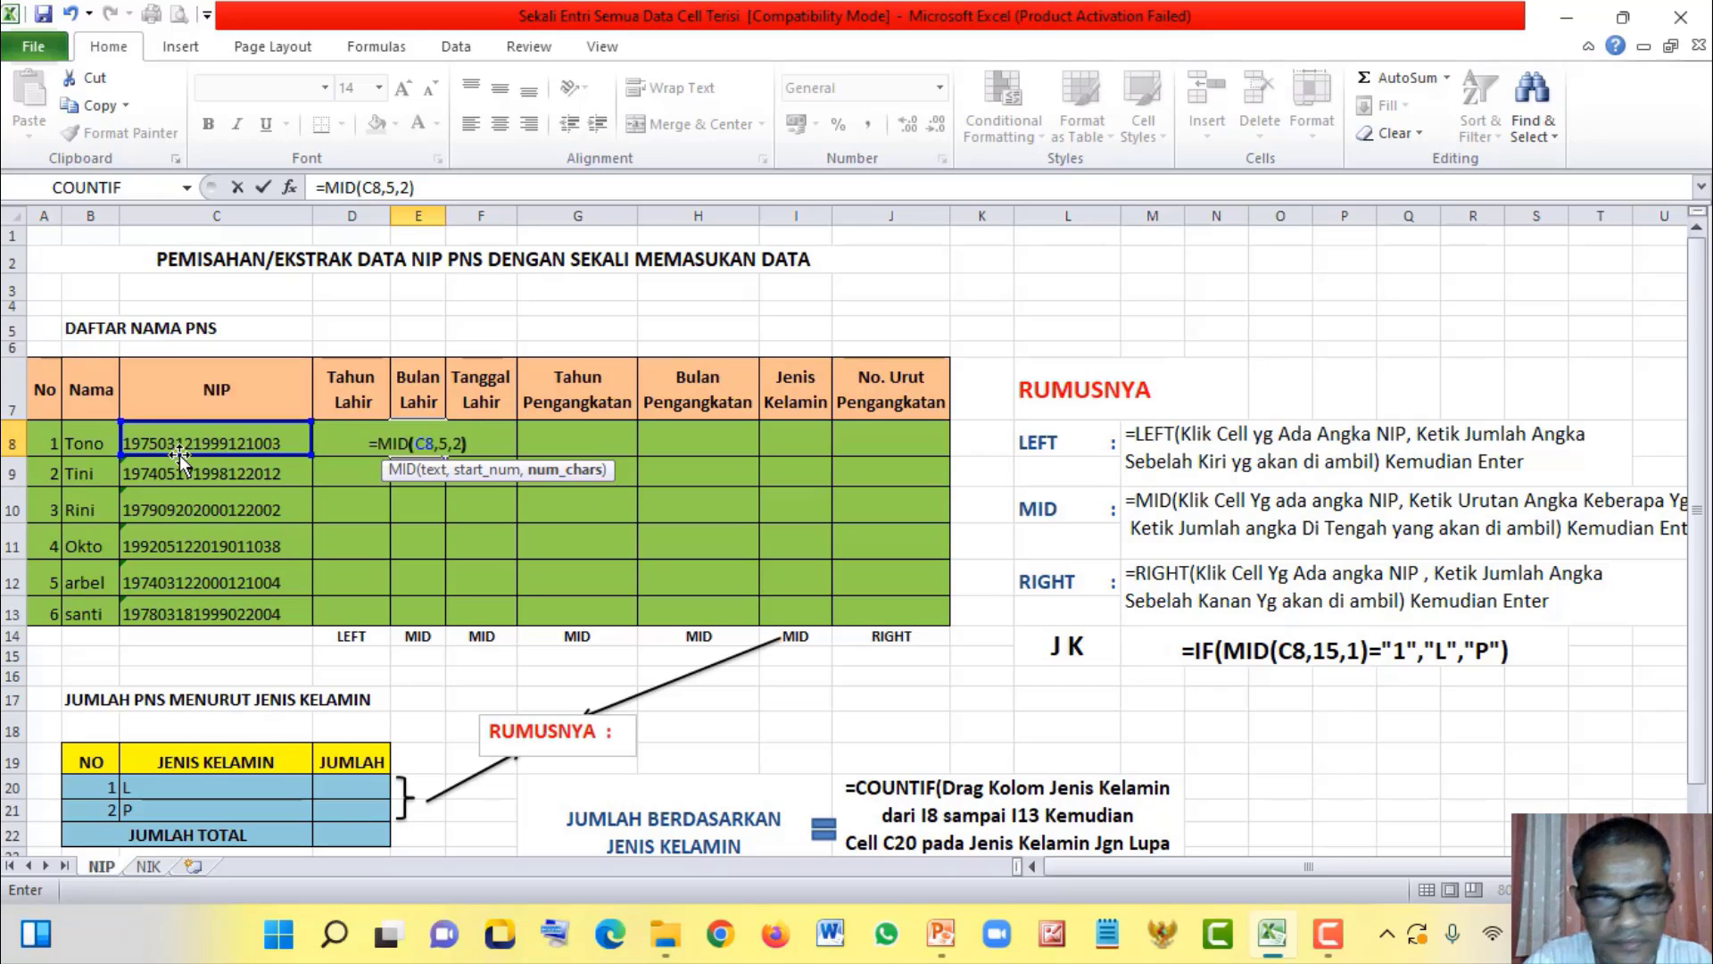
{"action": "key", "text": "Return"}
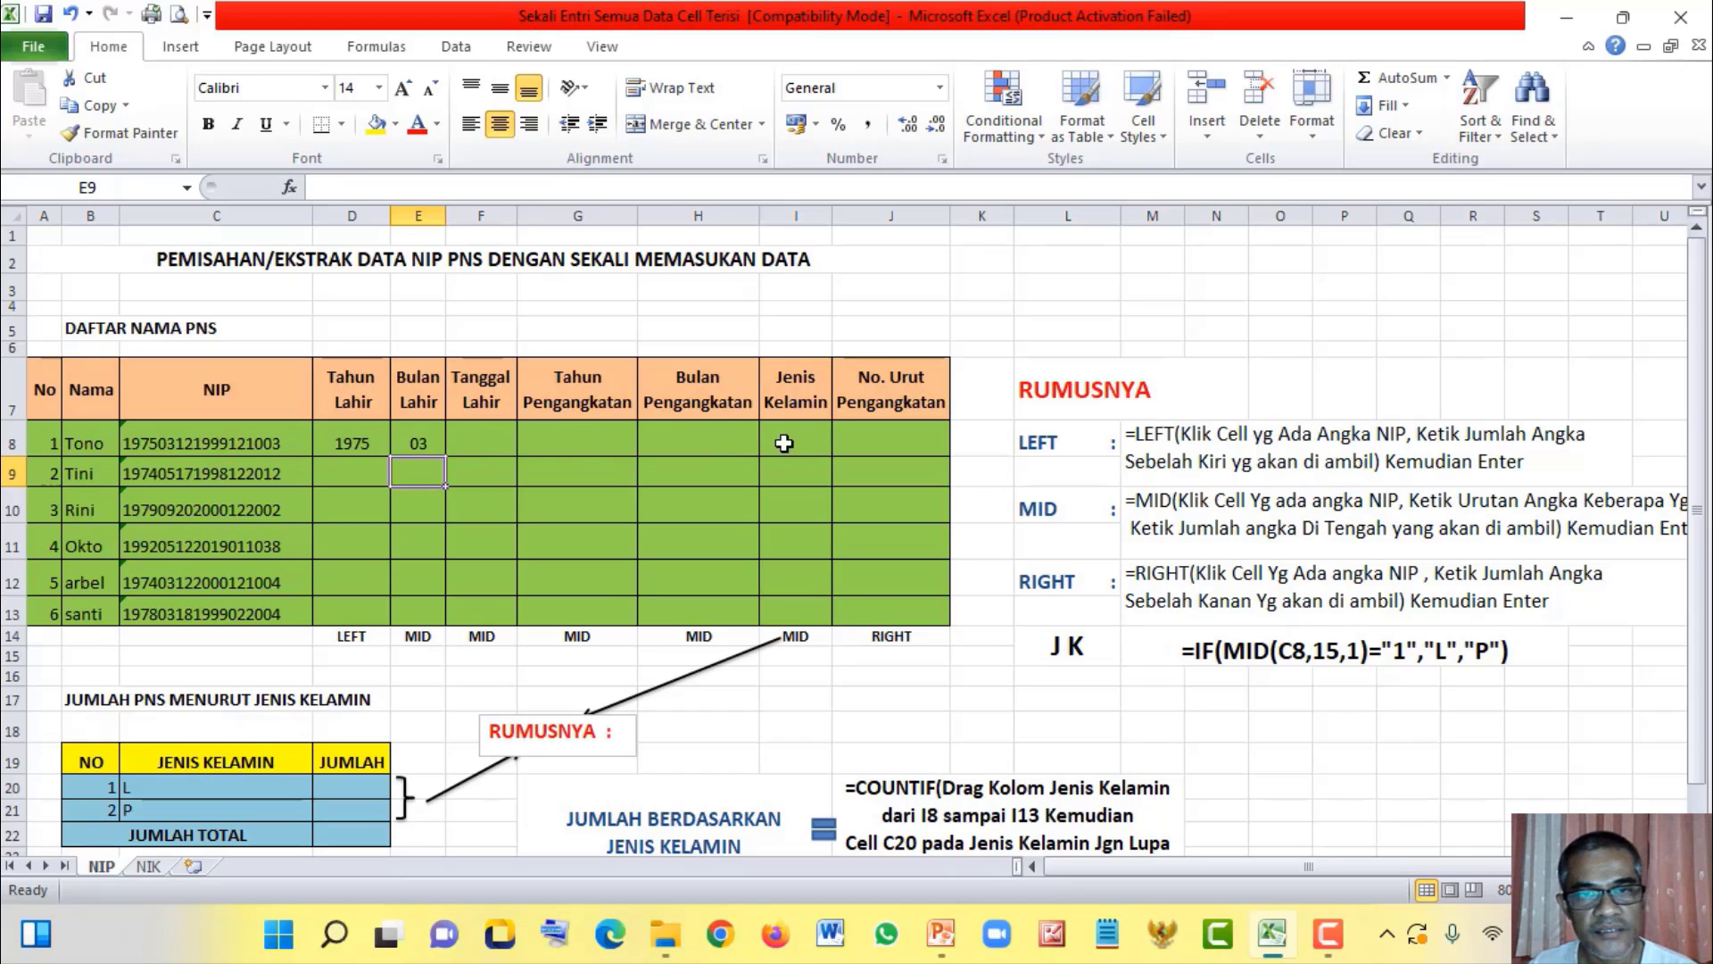
Step: Enter =MID(C8,7,2) in cell F8 to extract the birth day from the first NIP
{"action": "left_click", "coordinate": [470, 444]}
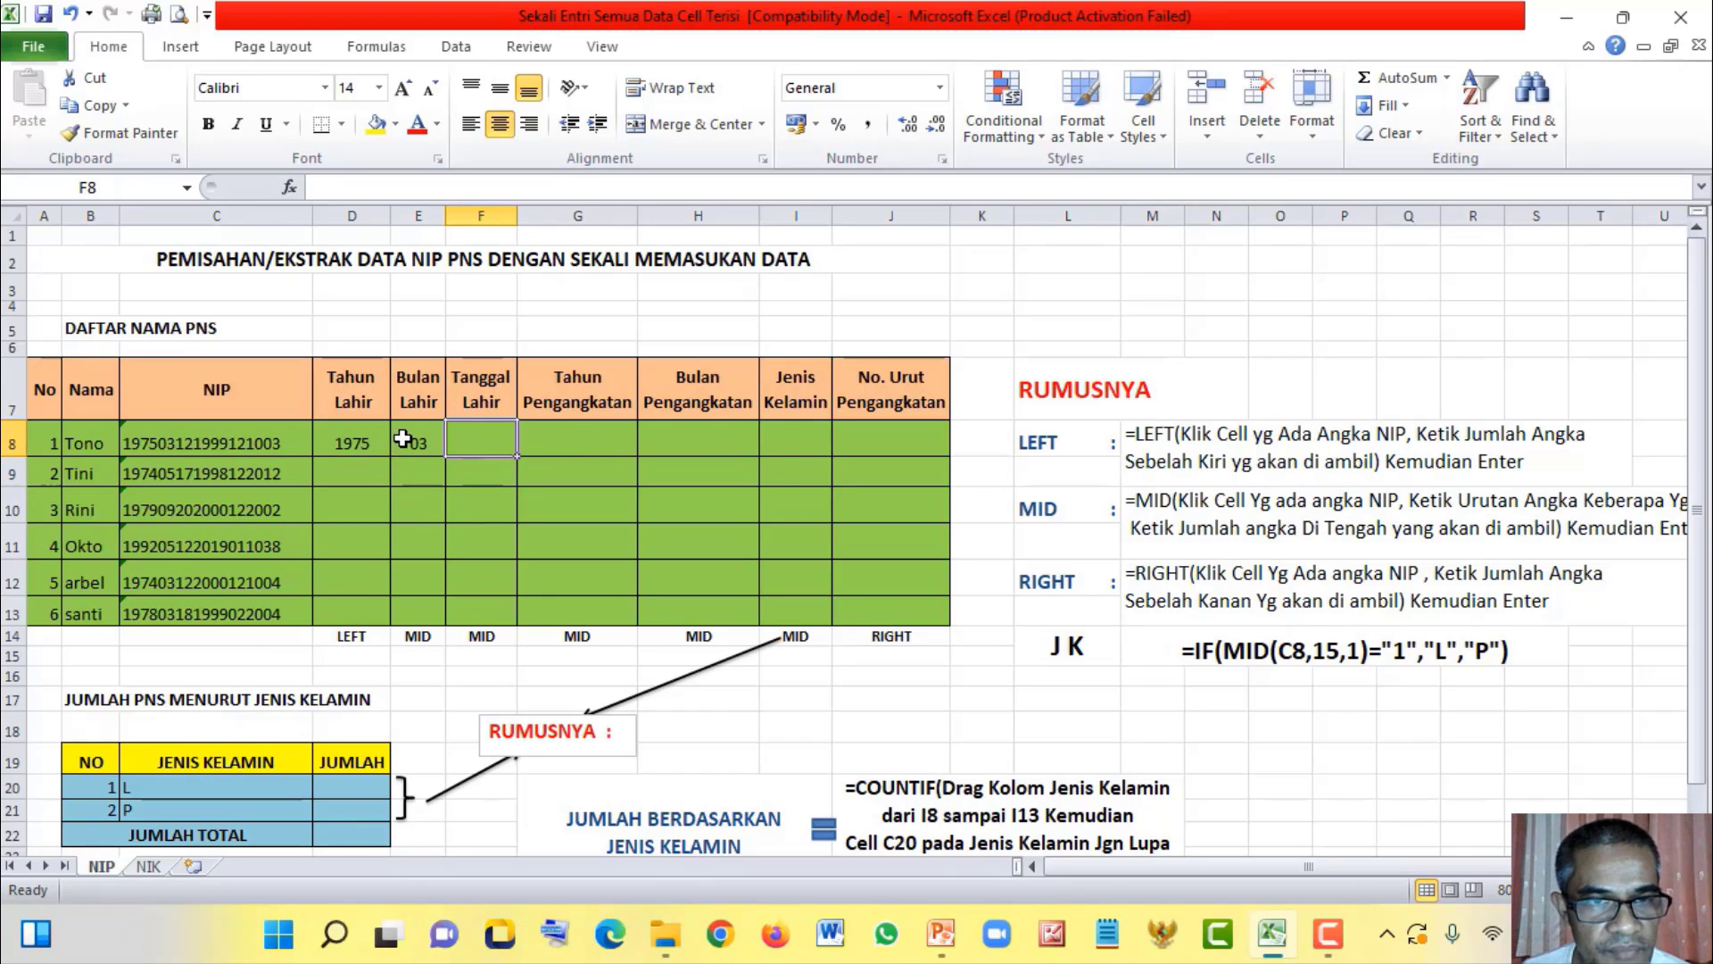
{"action": "mouse_move", "coordinate": [403, 439]}
{"action": "left_mouse_down"}
{"action": "mouse_move", "coordinate": [486, 477]}
{"action": "mouse_move", "coordinate": [486, 615]}
{"action": "mouse_move", "coordinate": [790, 621]}
{"action": "mouse_move", "coordinate": [768, 639]}
{"action": "mouse_move", "coordinate": [793, 614]}
{"action": "left_mouse_up"}
{"action": "left_click", "coordinate": [463, 447]}
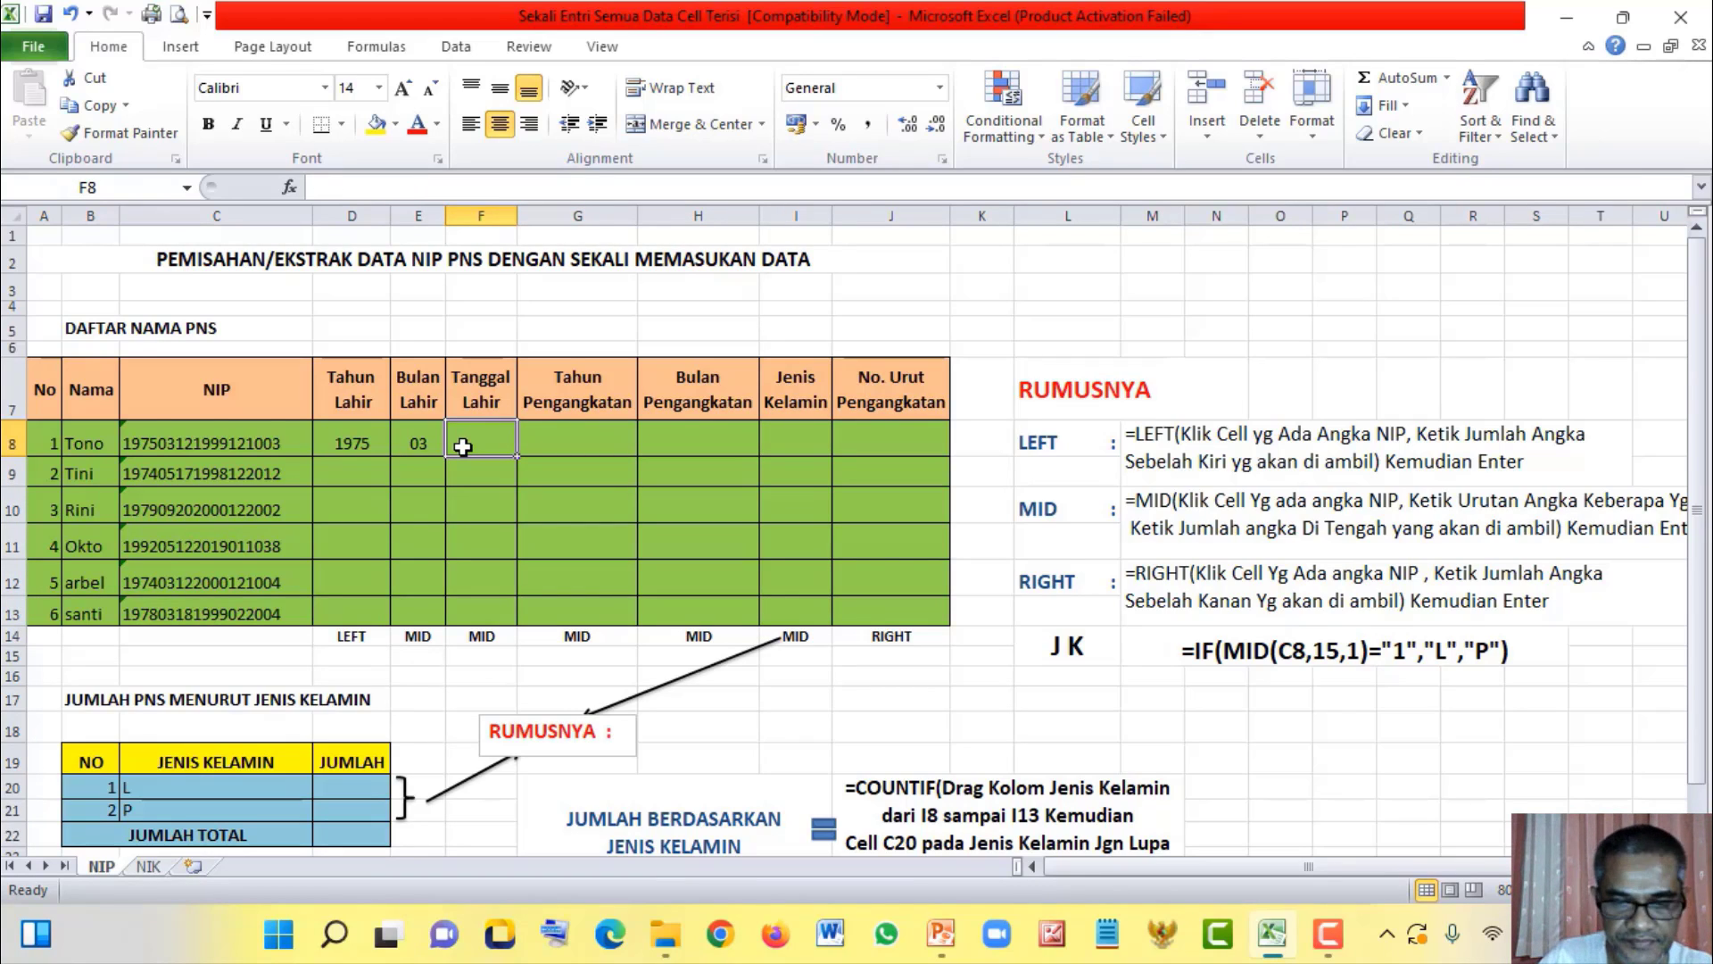
{"action": "type", "text": "=m"}
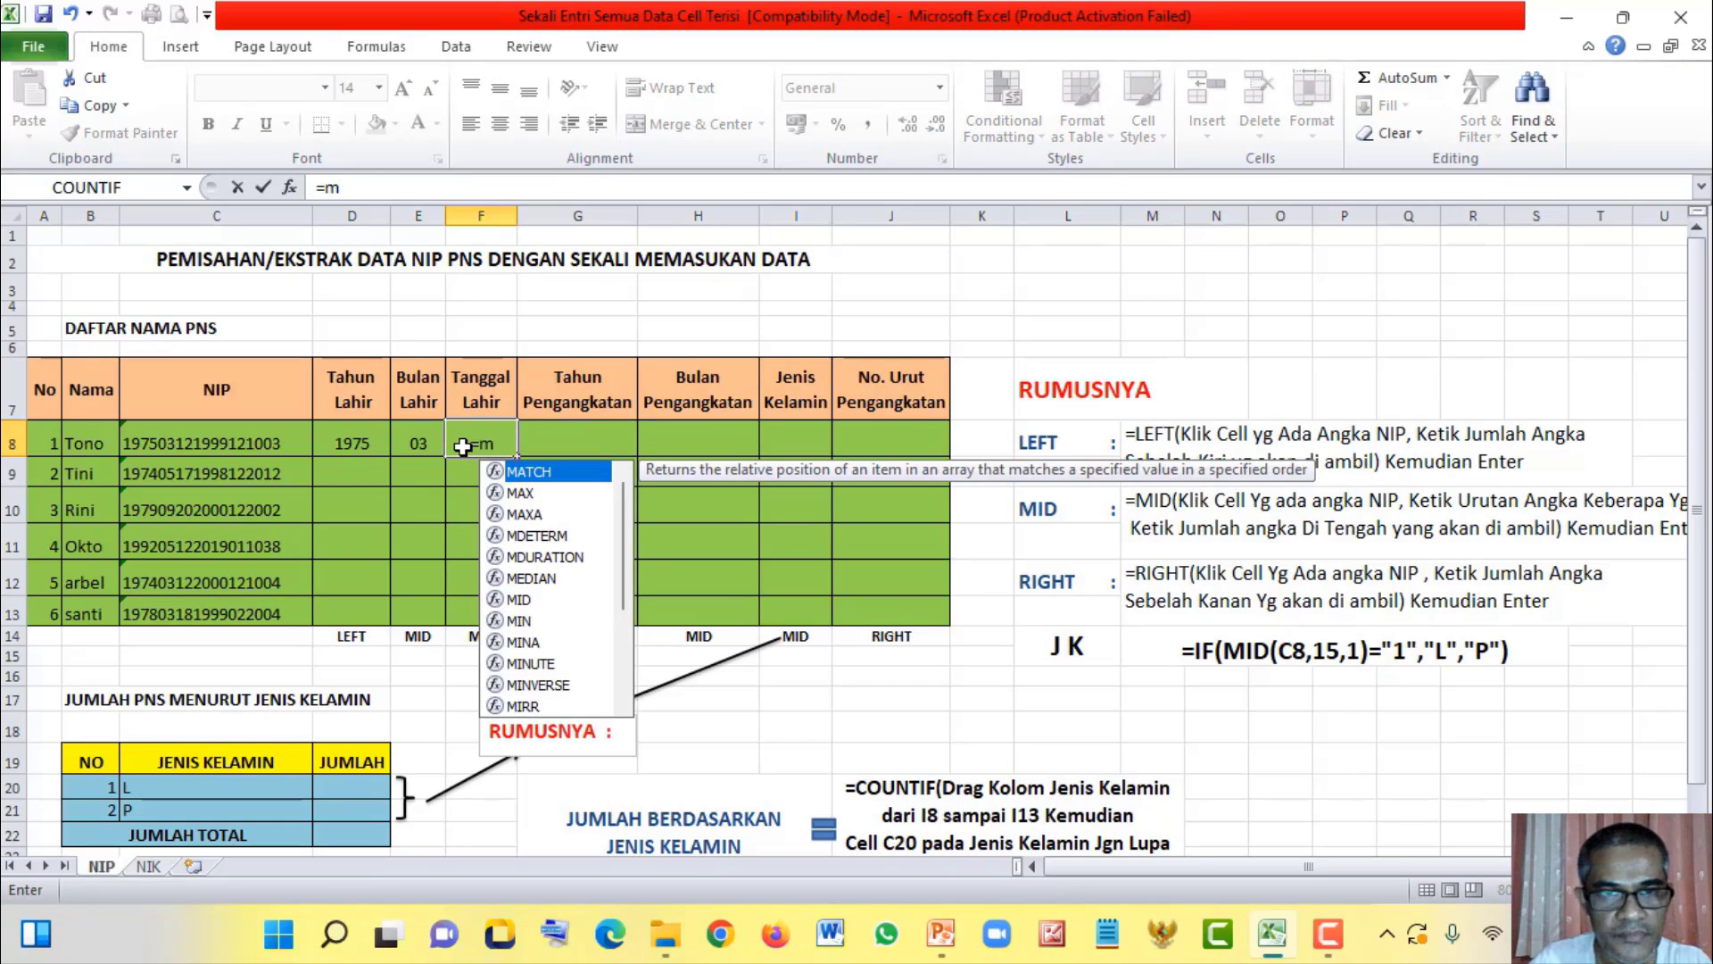
{"action": "type", "text": "i"}
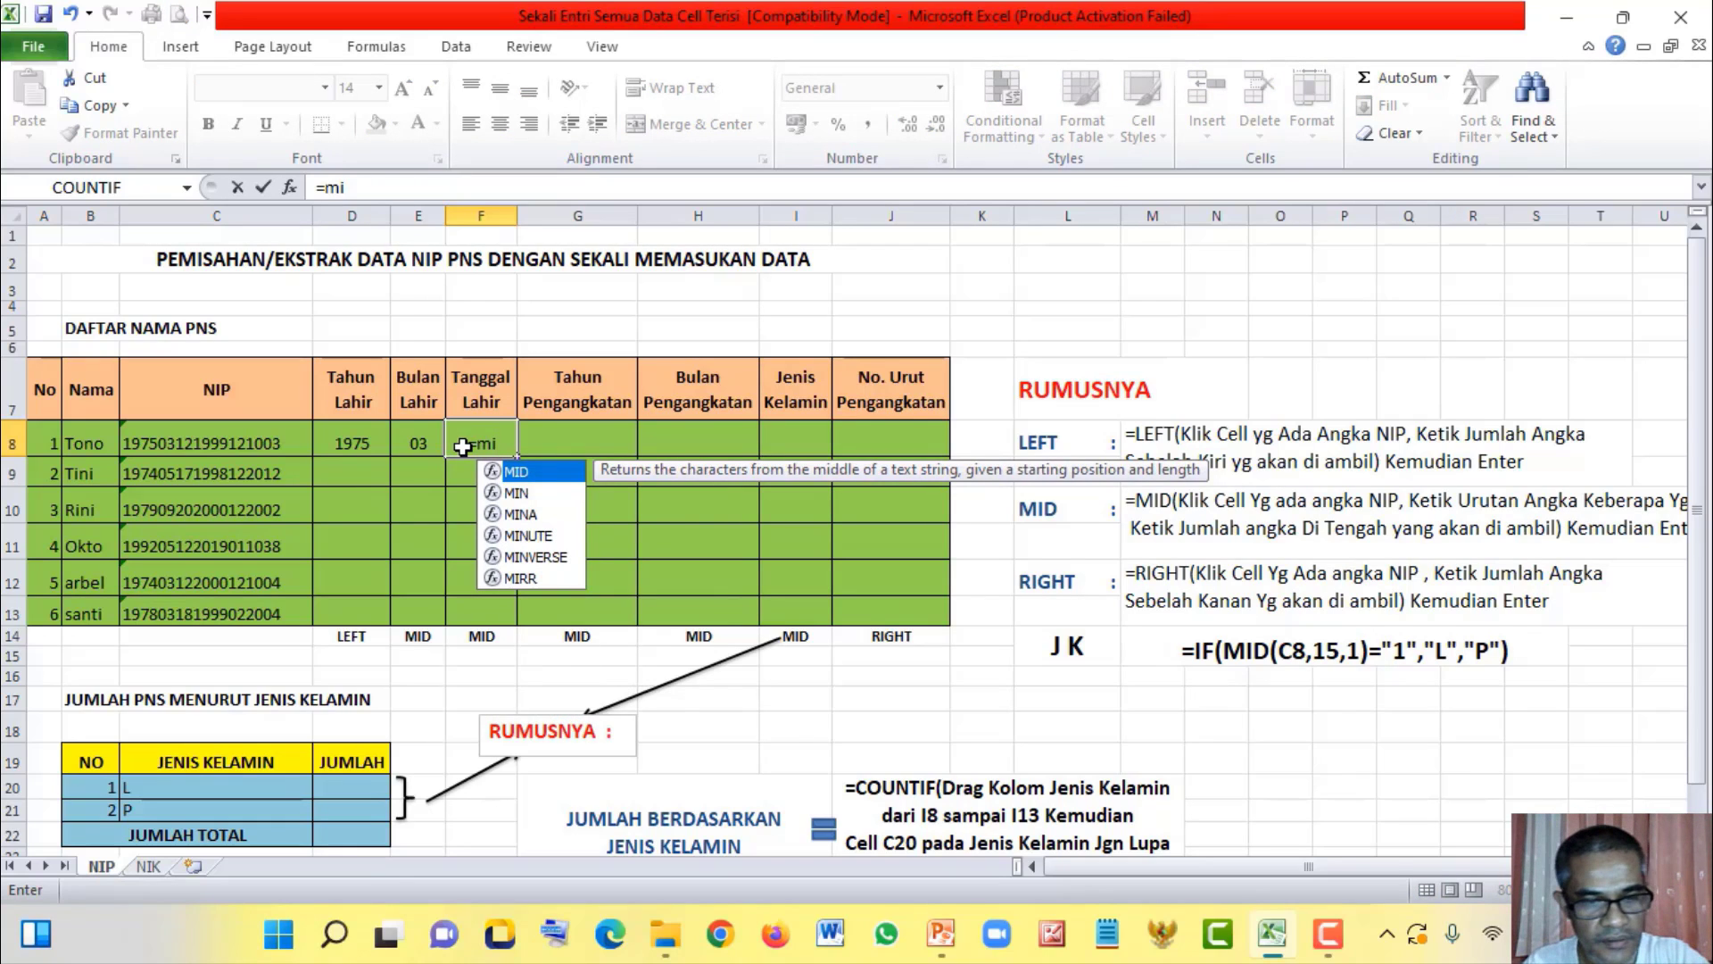
{"action": "key", "text": "Tab"}
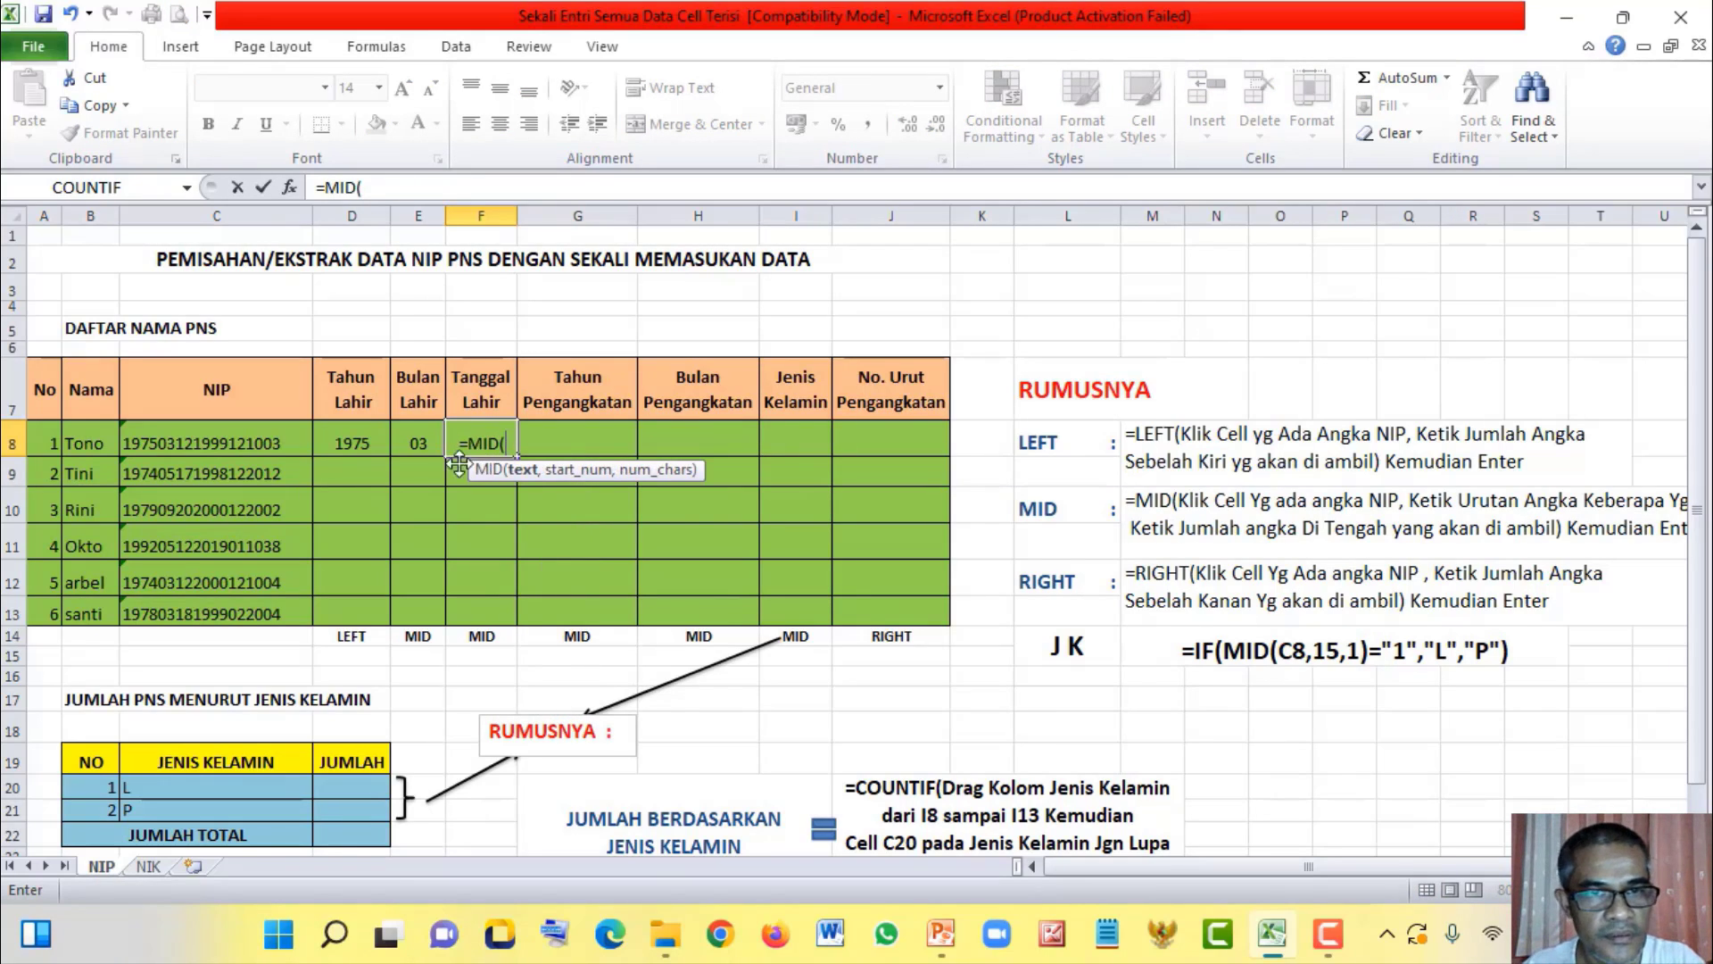
{"action": "left_click", "coordinate": [232, 435]}
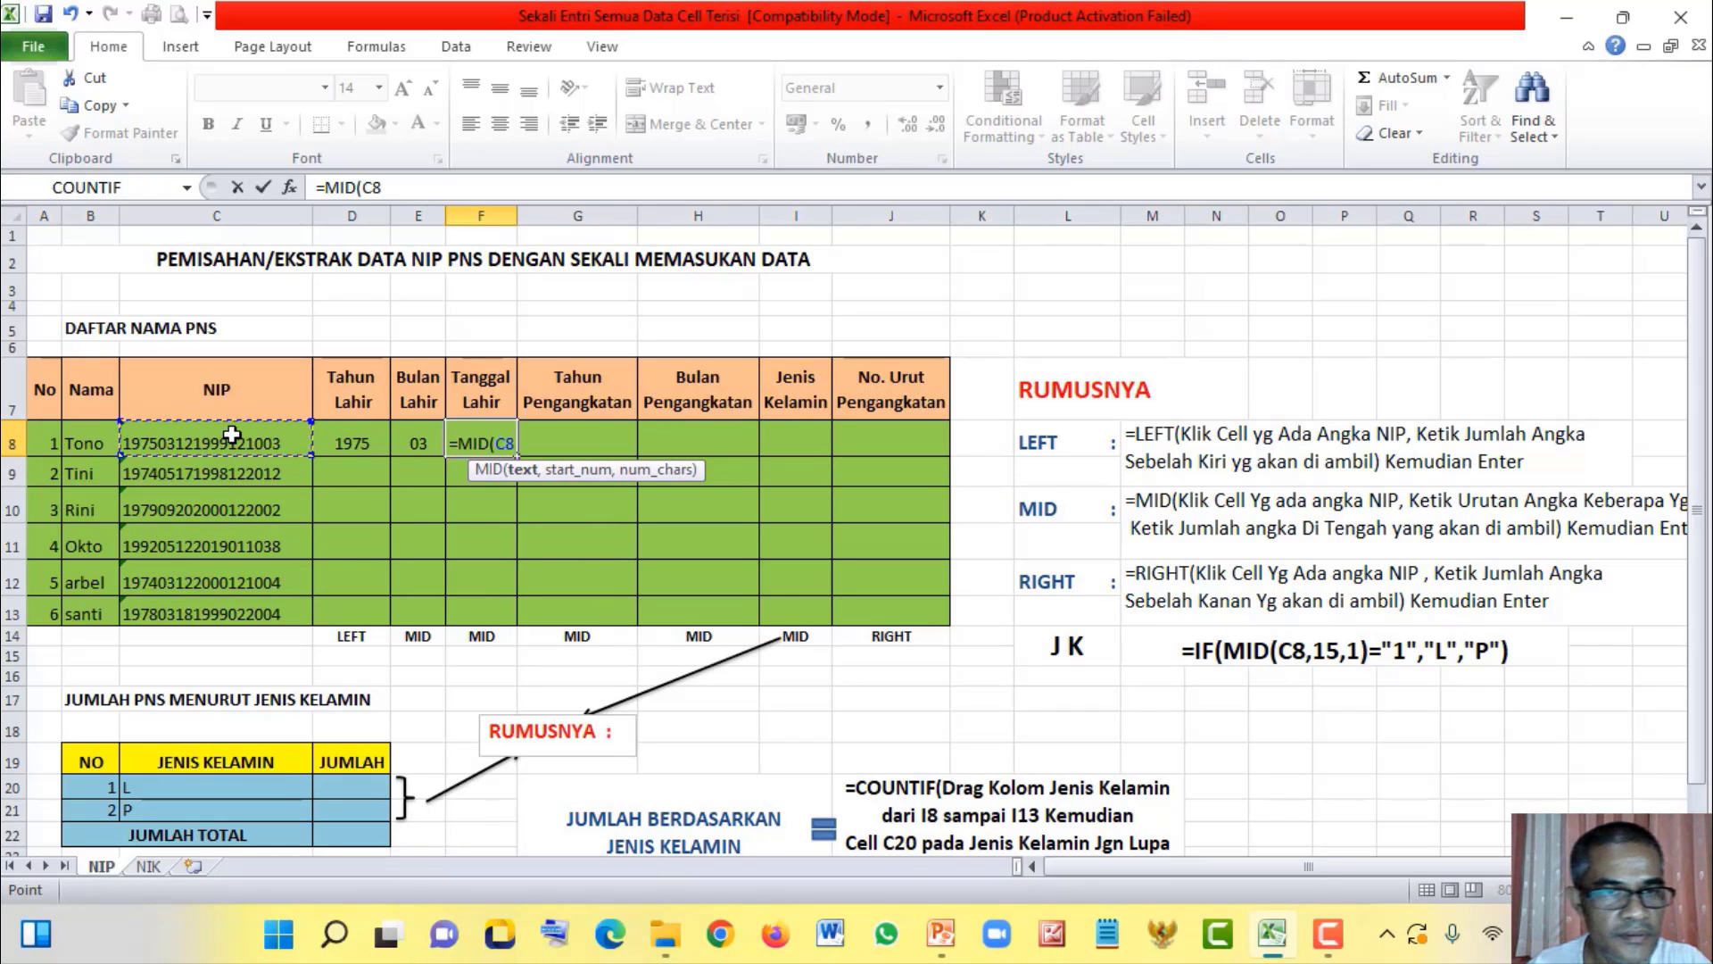
{"action": "type", "text": ","}
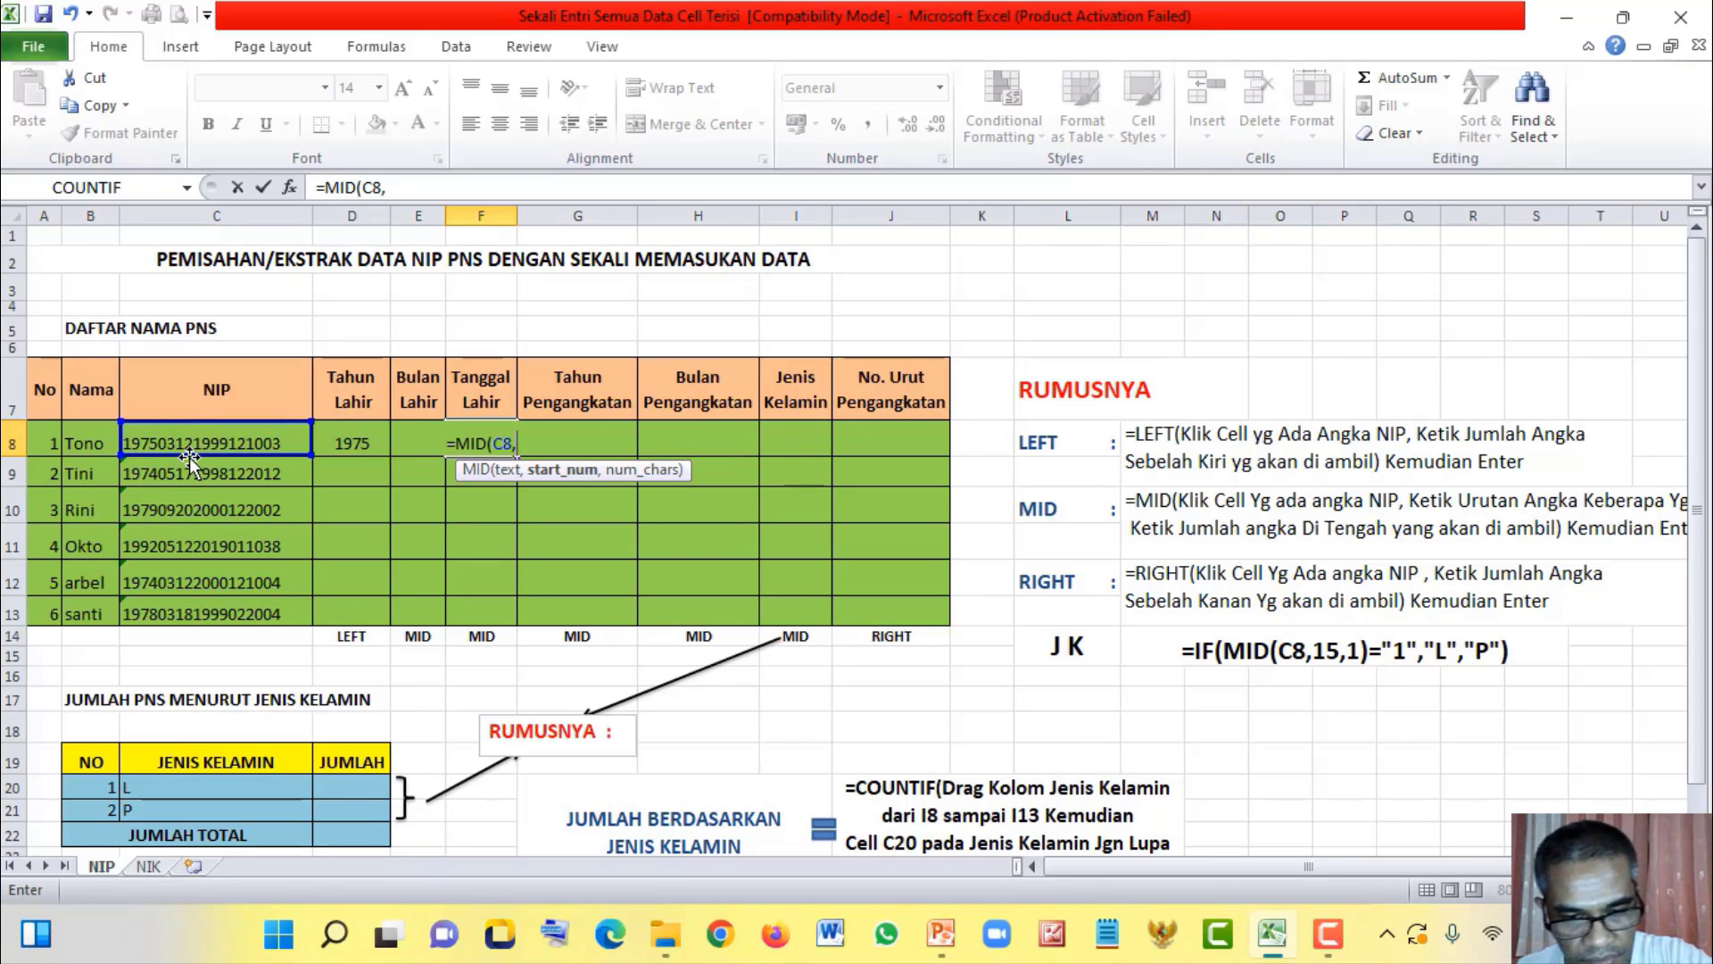
{"action": "type", "text": "7,"}
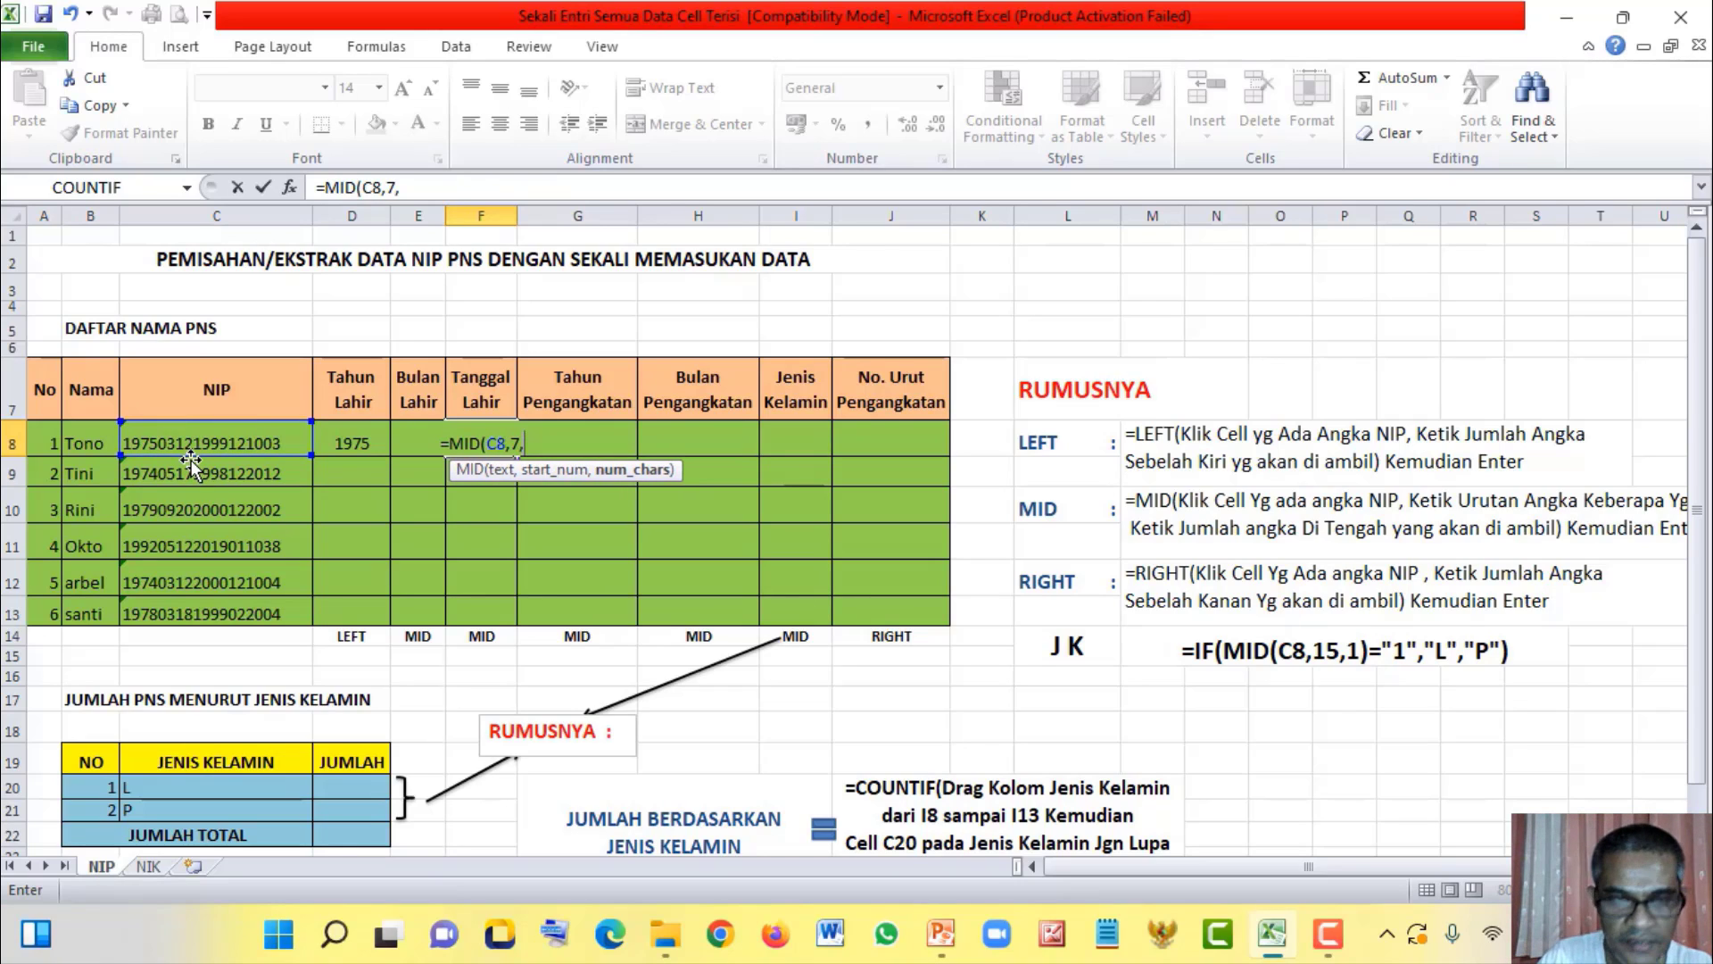
{"action": "type", "text": "2"}
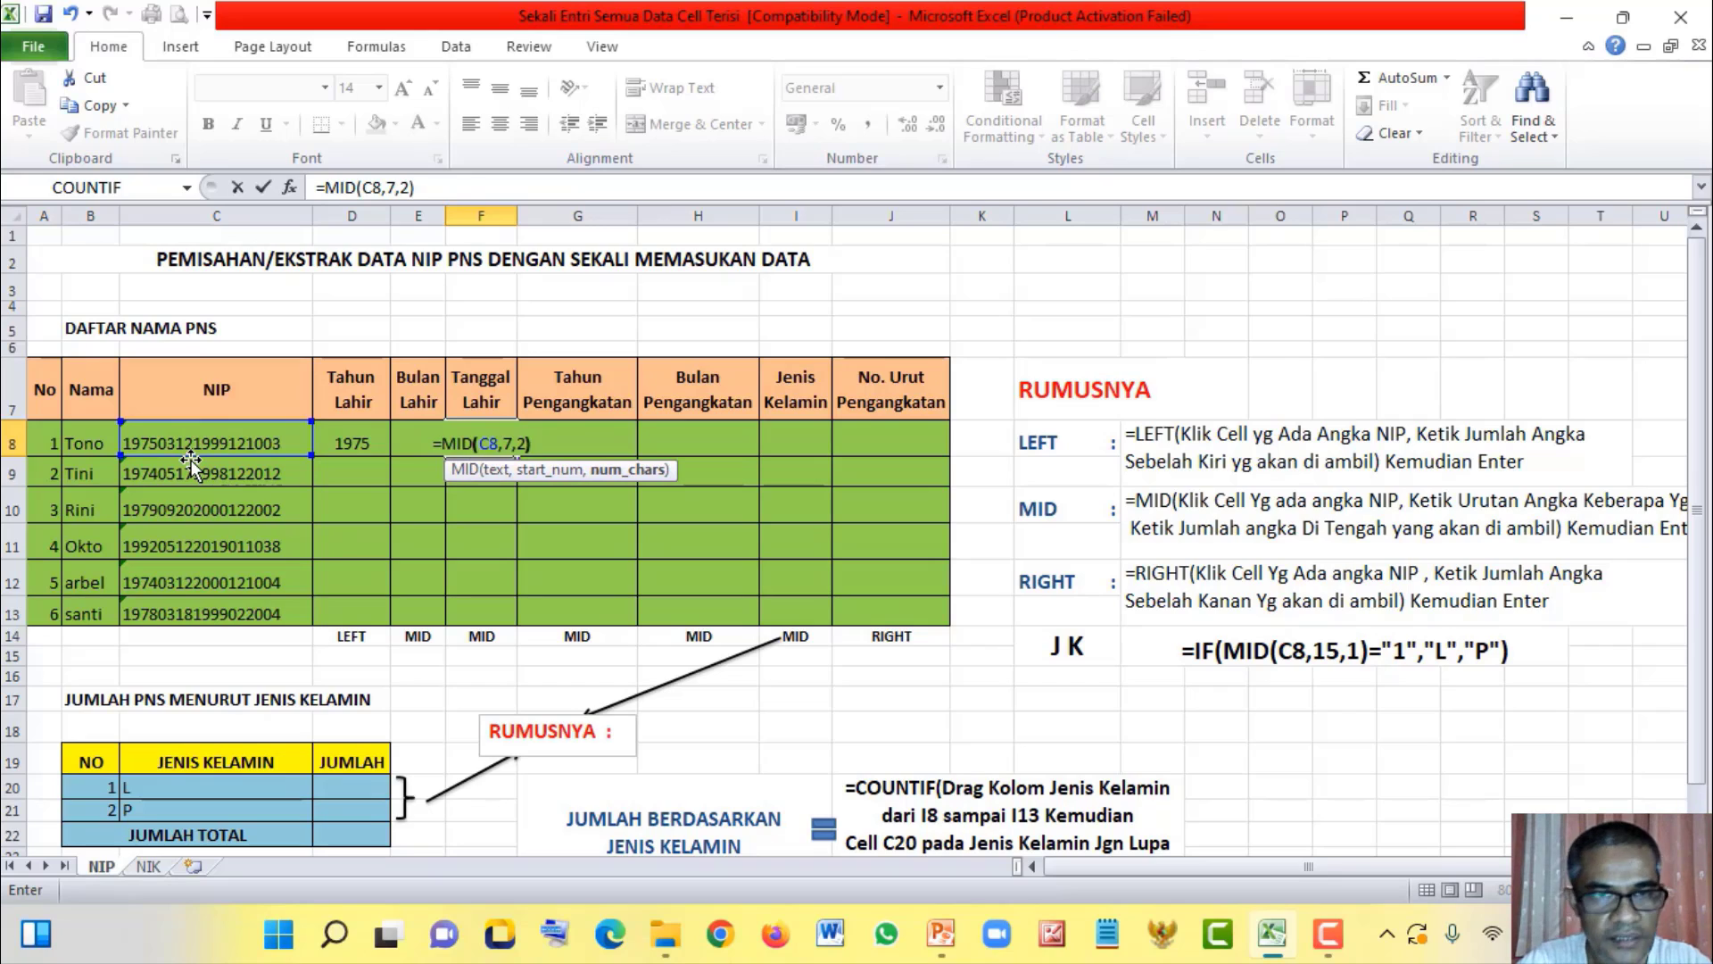
{"action": "type", "text": ")"}
{"action": "key", "text": "Return"}
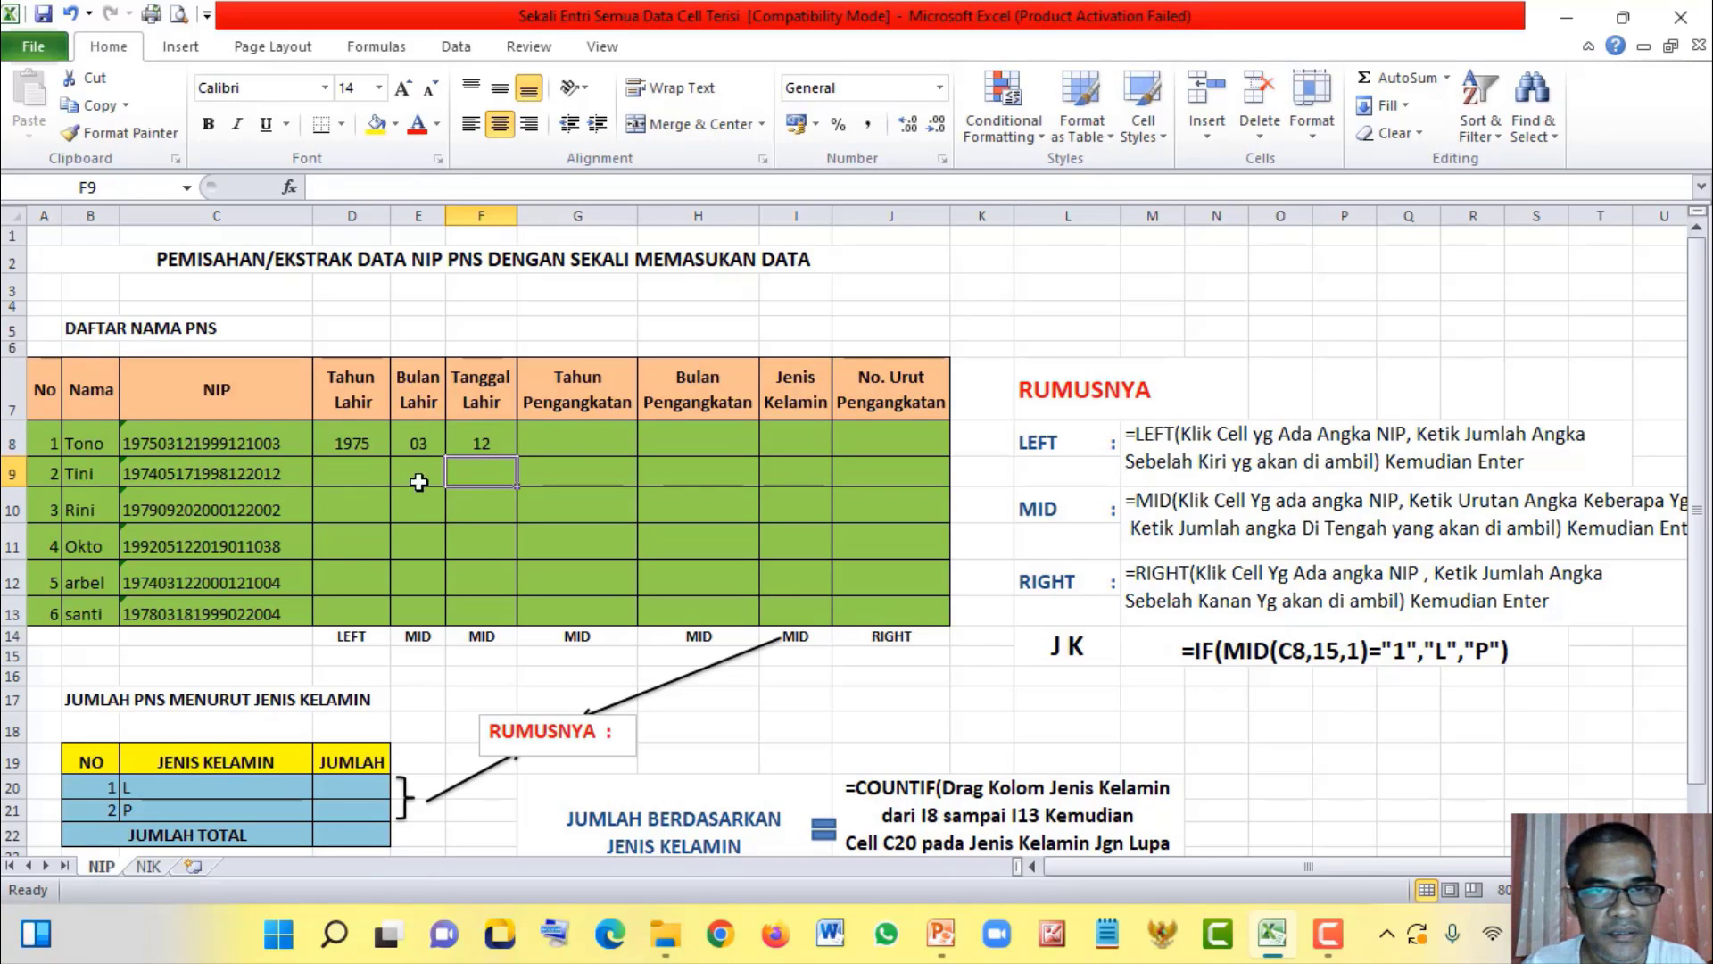
Step: Enter =MID(C8,9,4) in cell G8 to extract the appointment year from the first NIP
{"action": "left_click", "coordinate": [576, 444]}
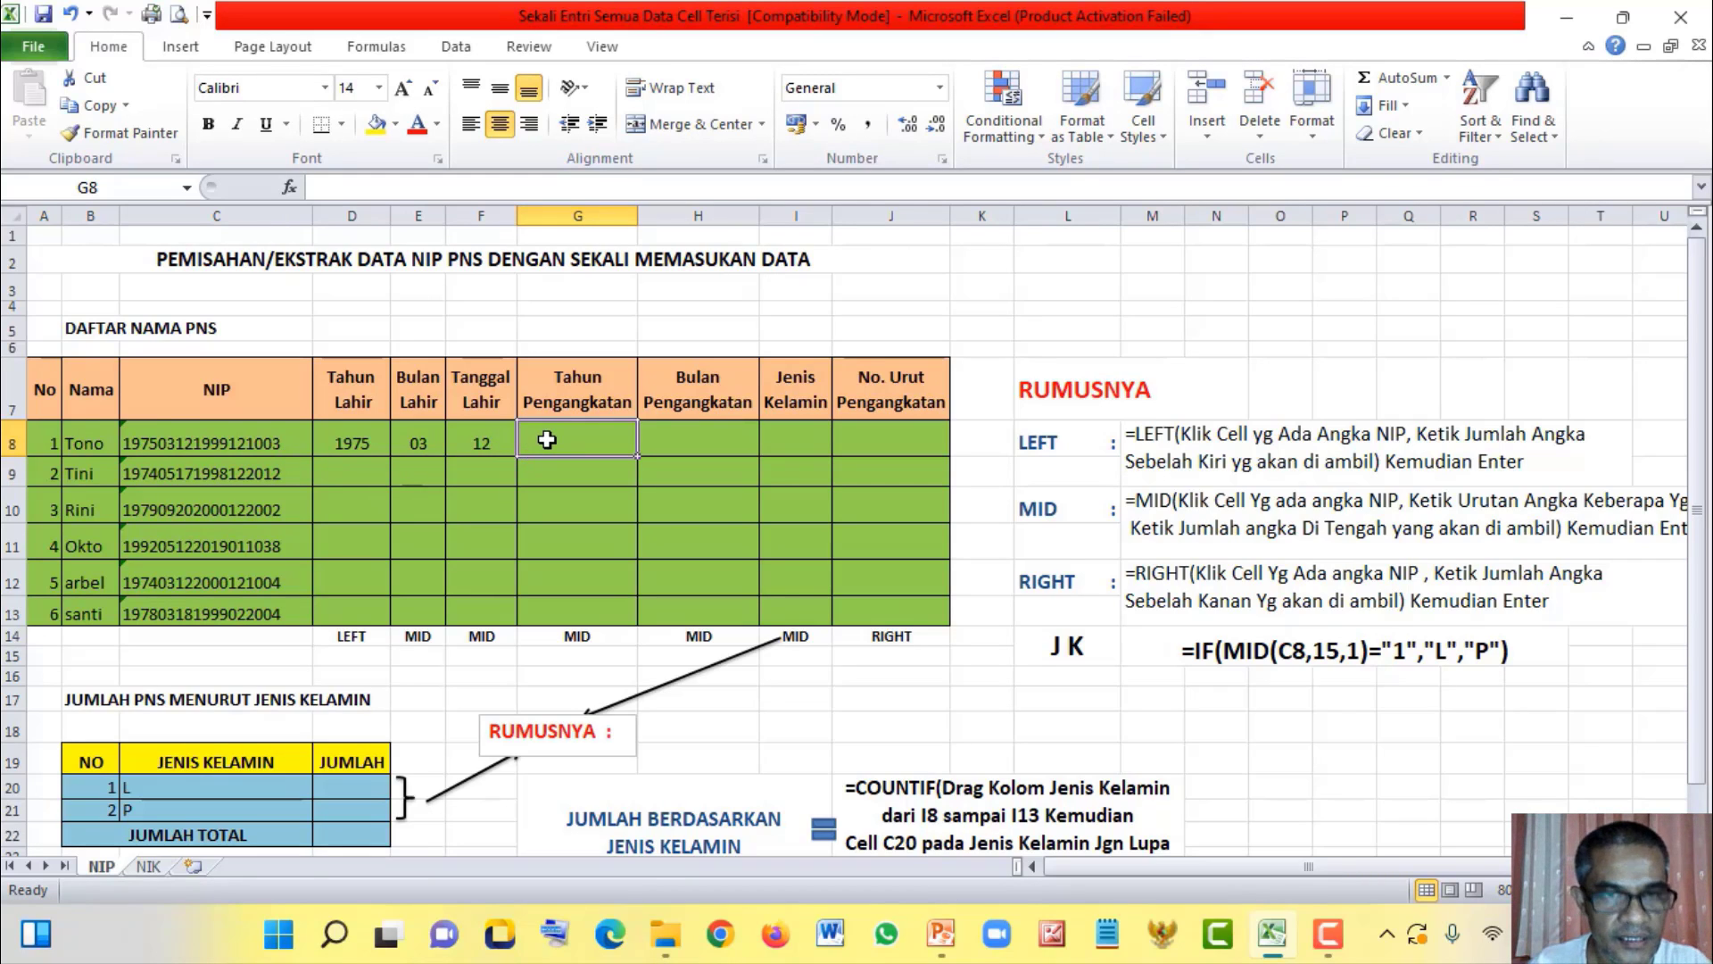
{"action": "type", "text": "=mi"}
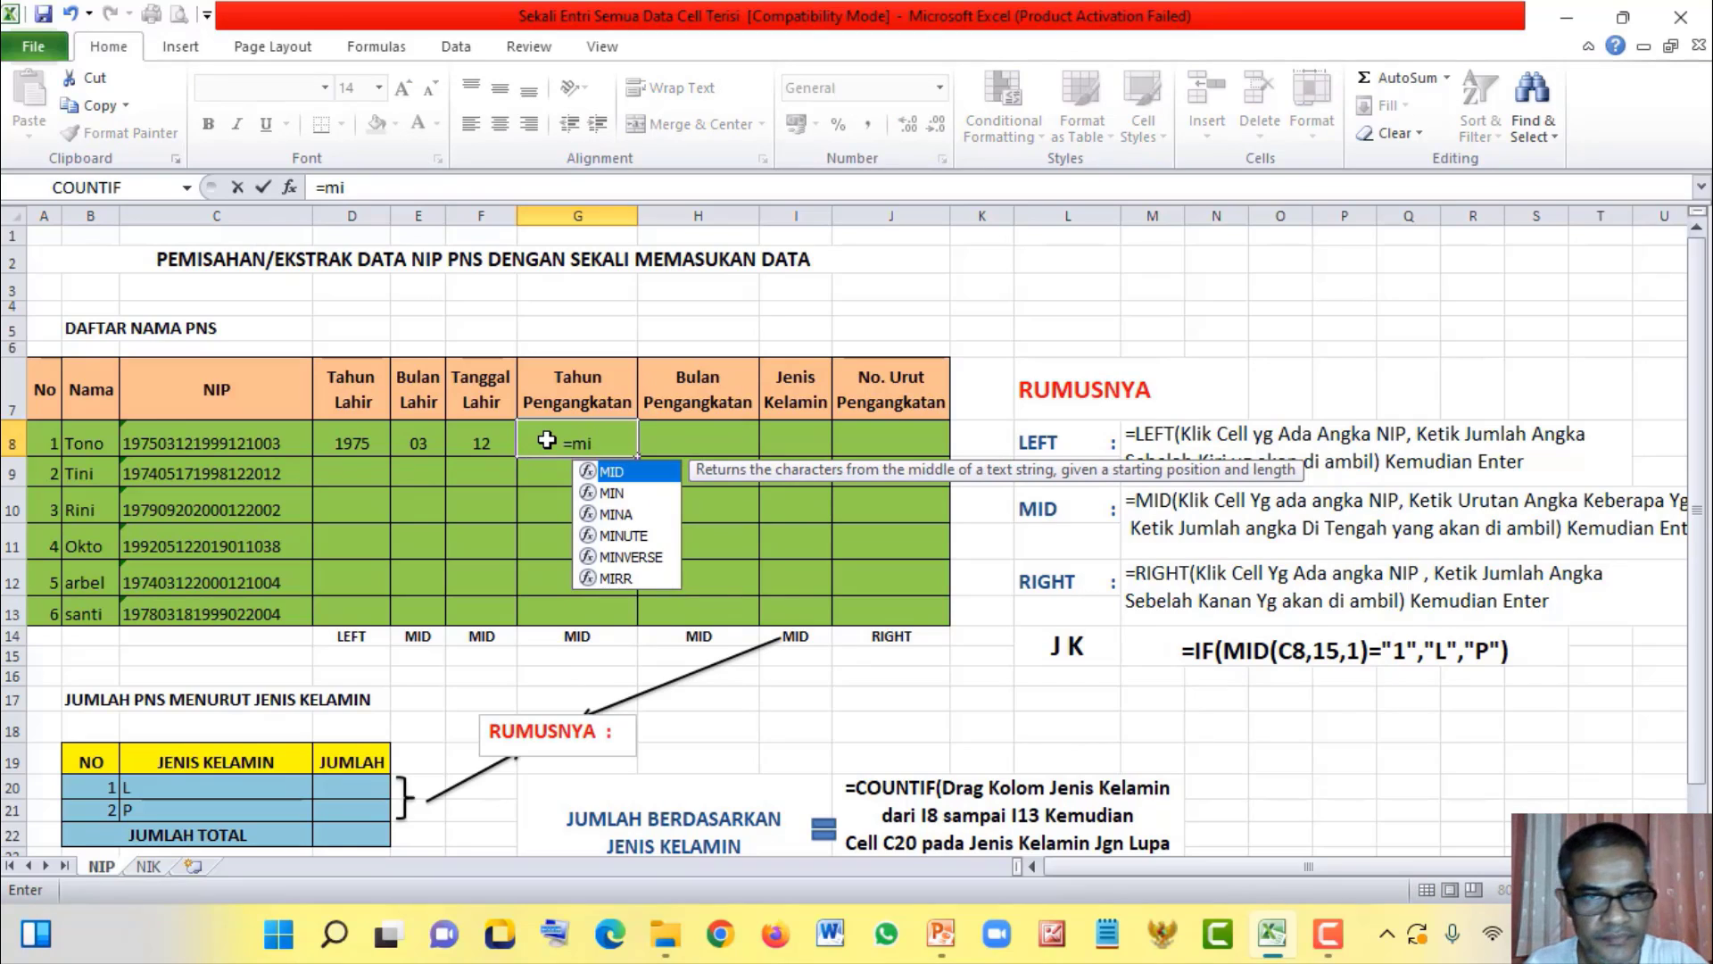
{"action": "key", "text": "Tab"}
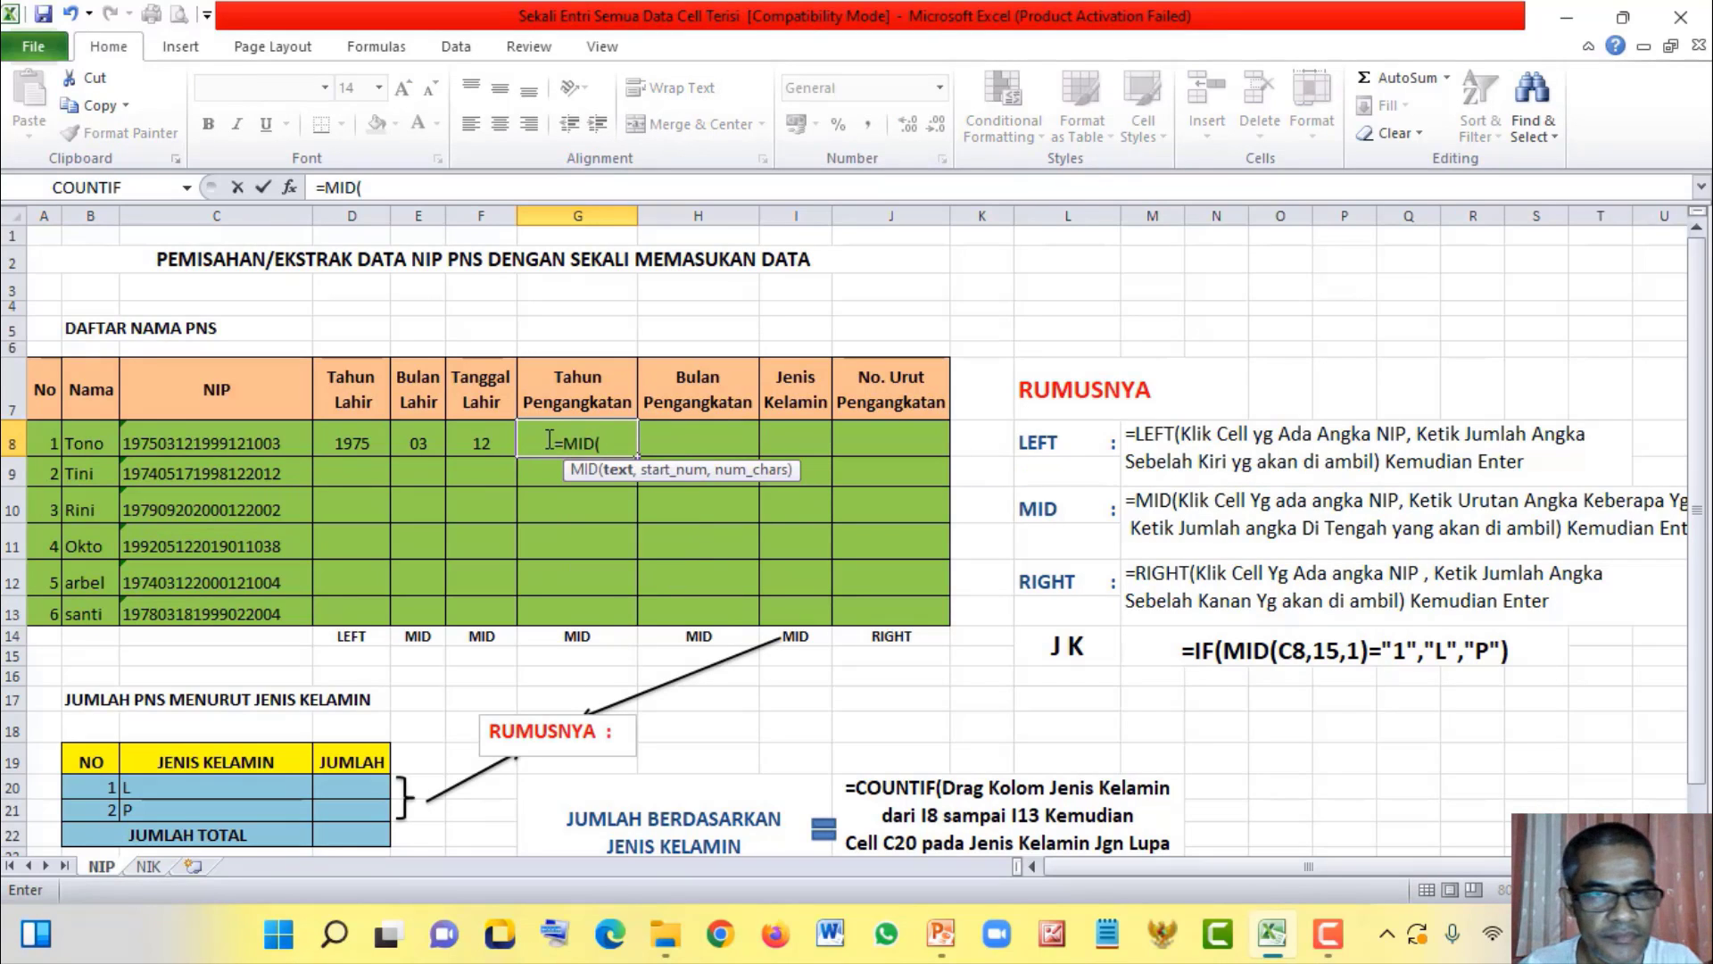
{"action": "left_click", "coordinate": [214, 433]}
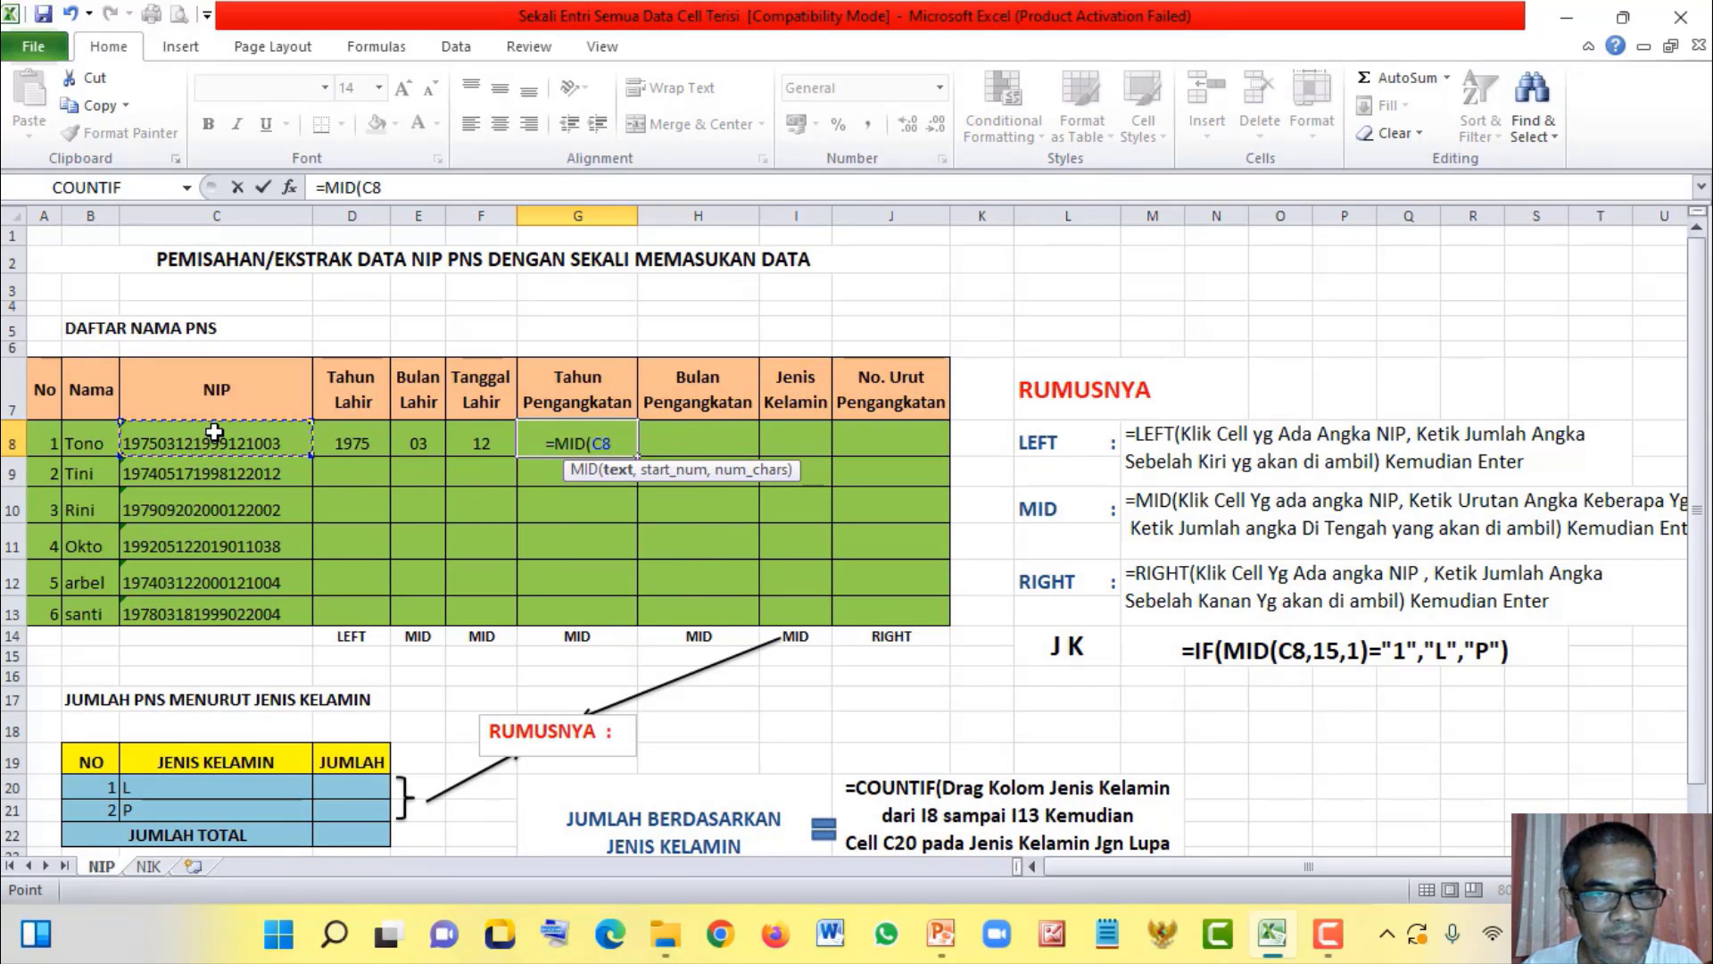
{"action": "type", "text": ","}
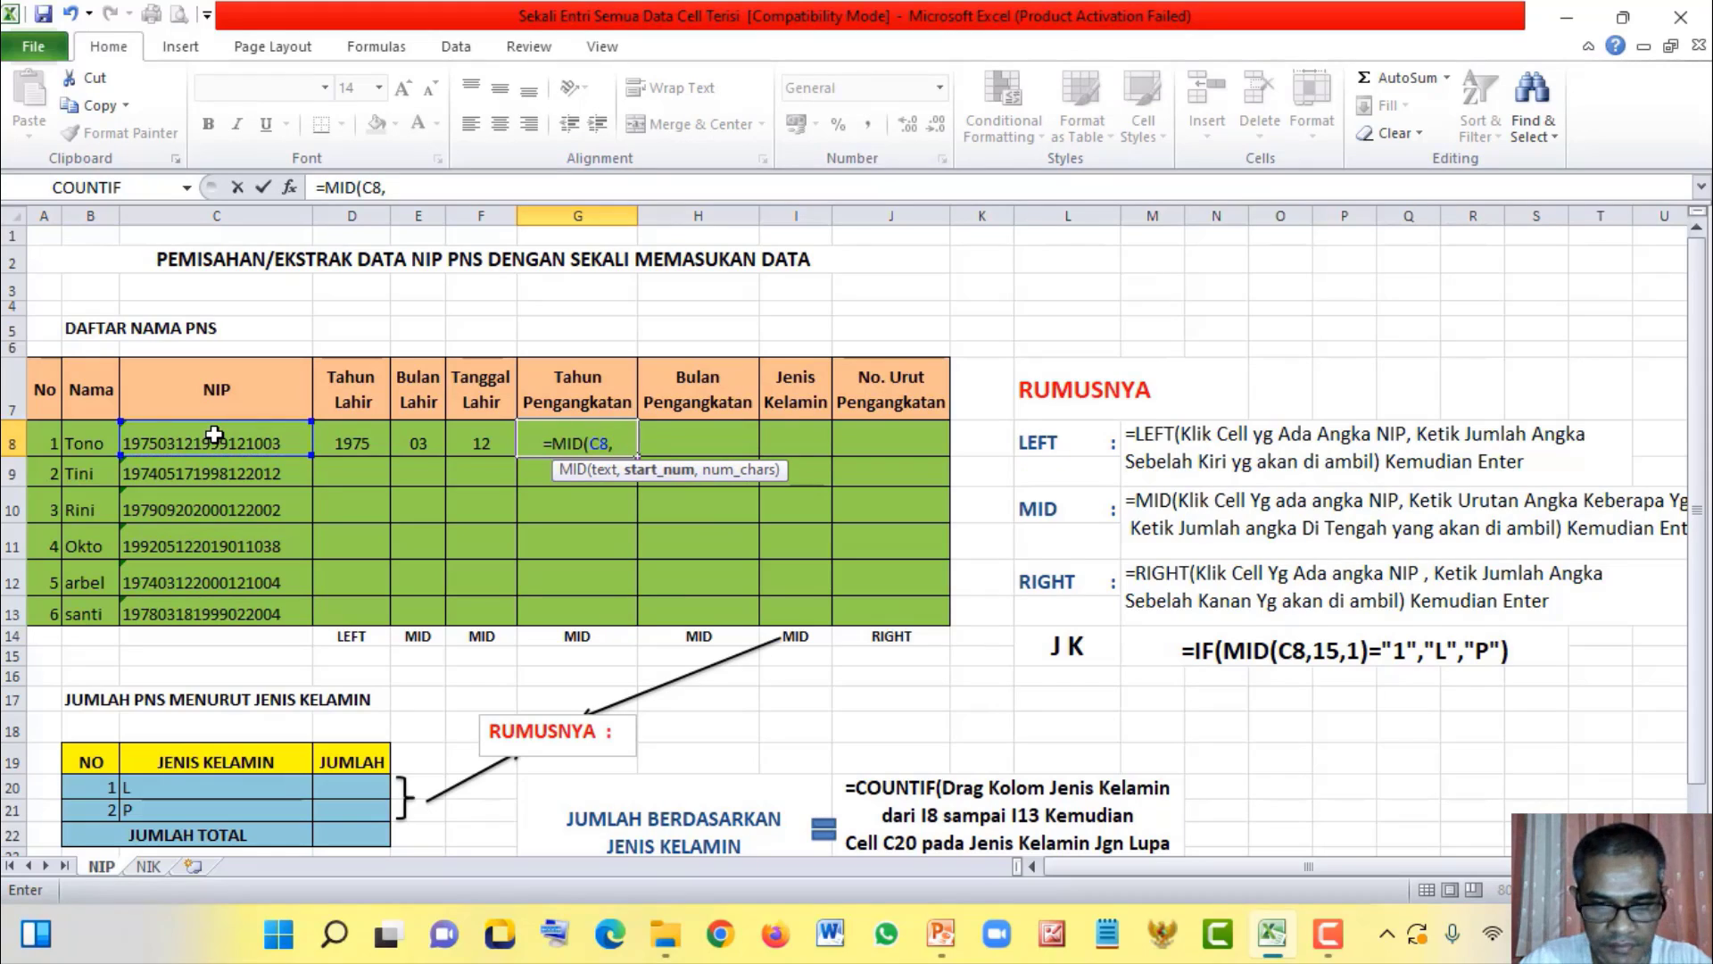
{"action": "type", "text": "9"}
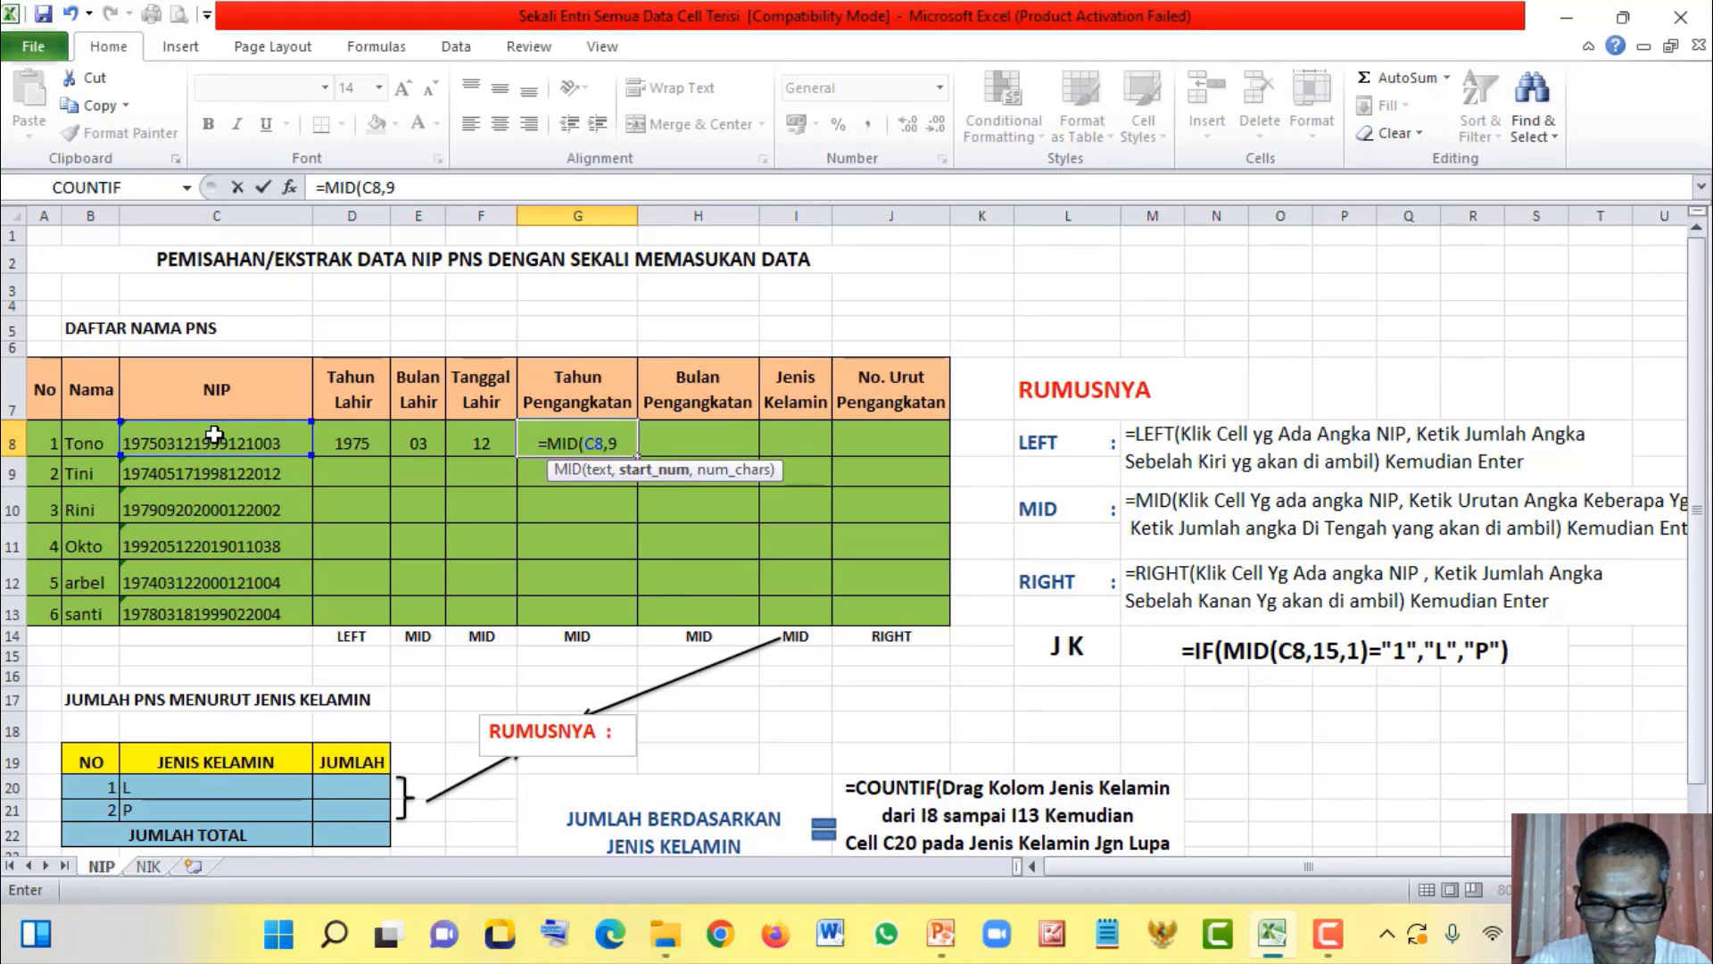
{"action": "type", "text": ","}
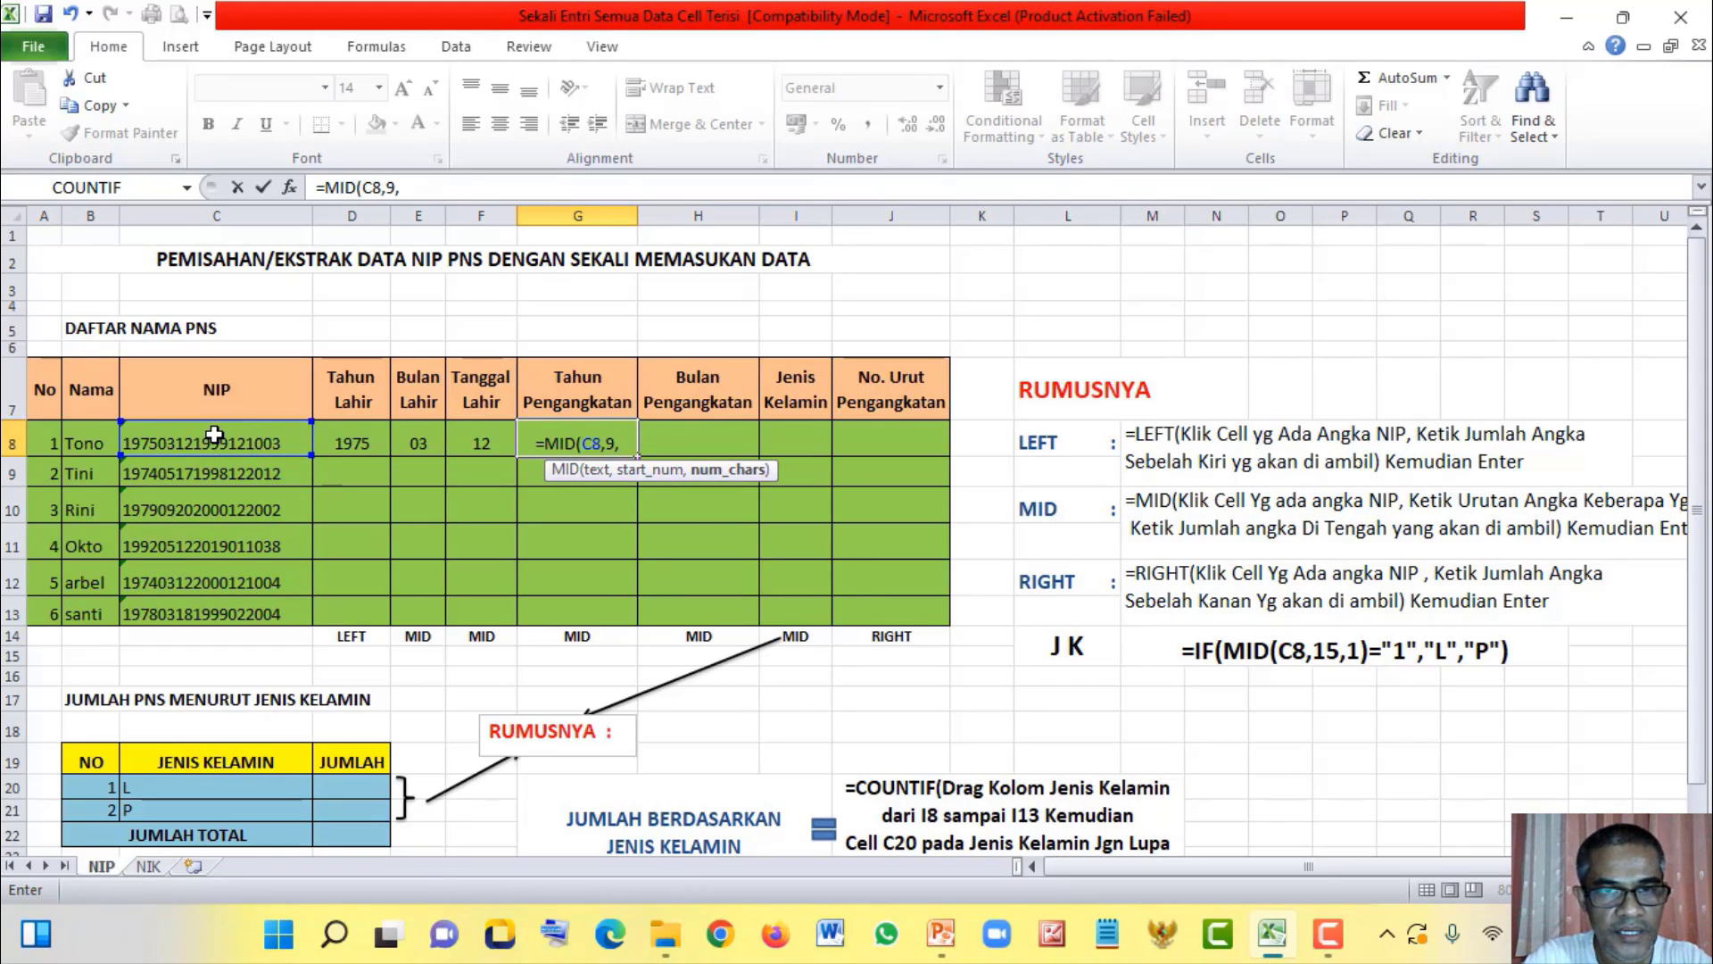
{"action": "type", "text": "4"}
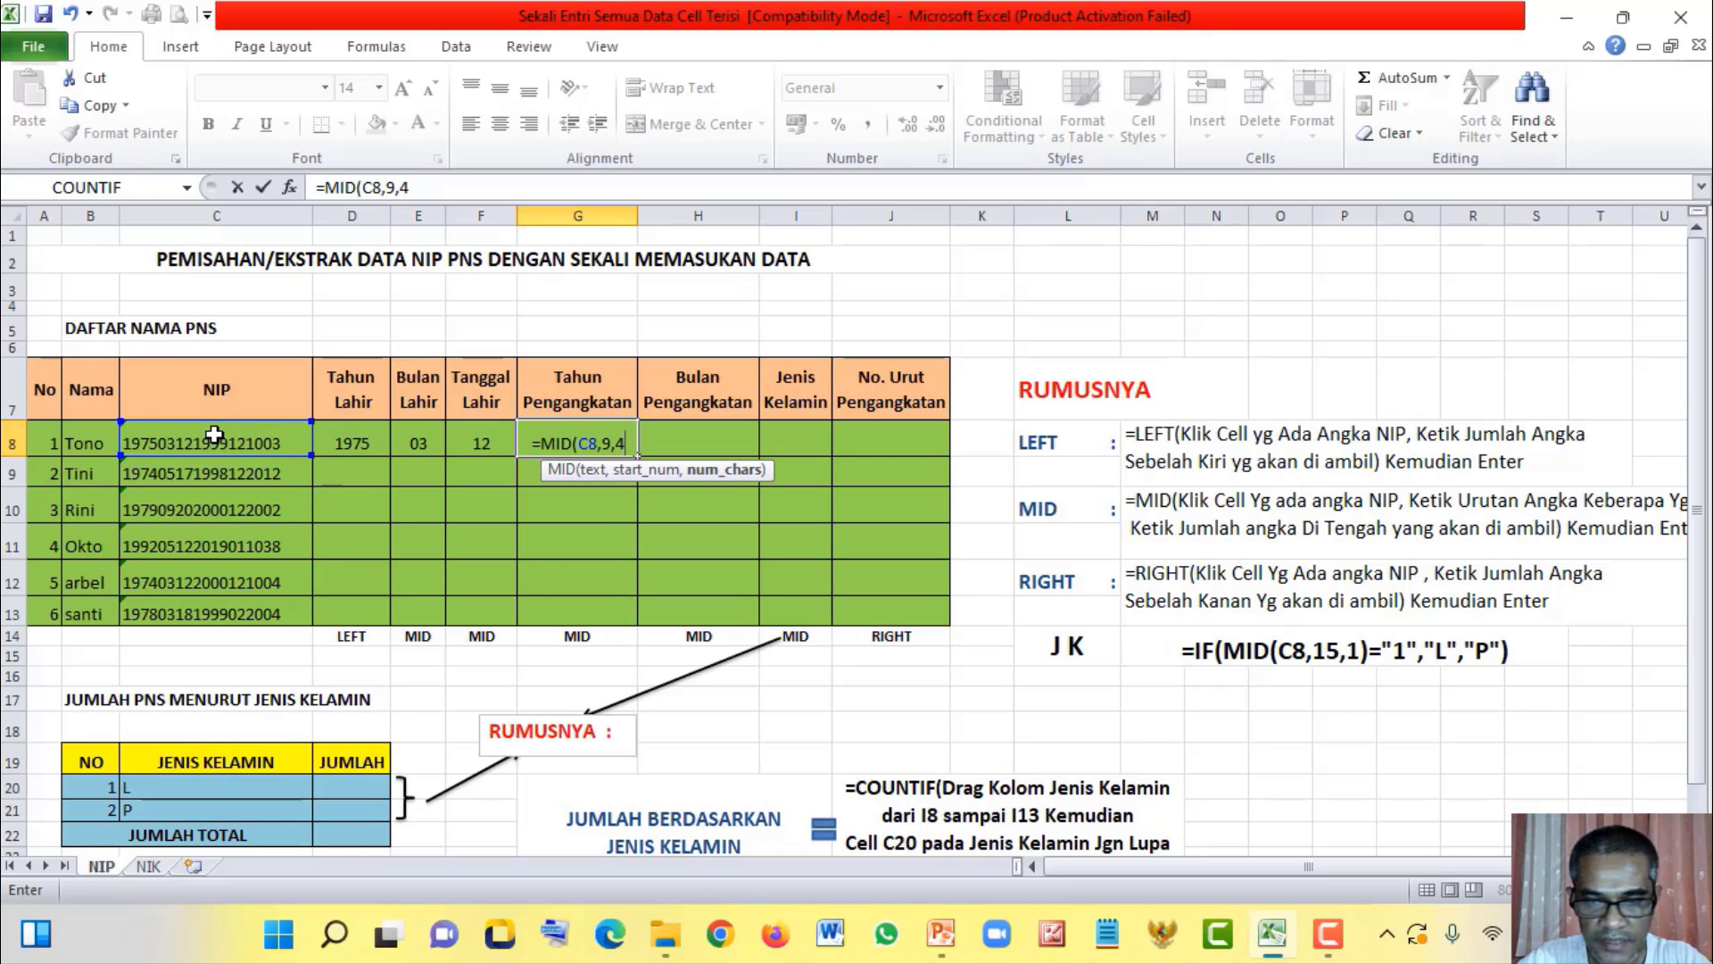
{"action": "type", "text": ")"}
{"action": "key", "text": "Return"}
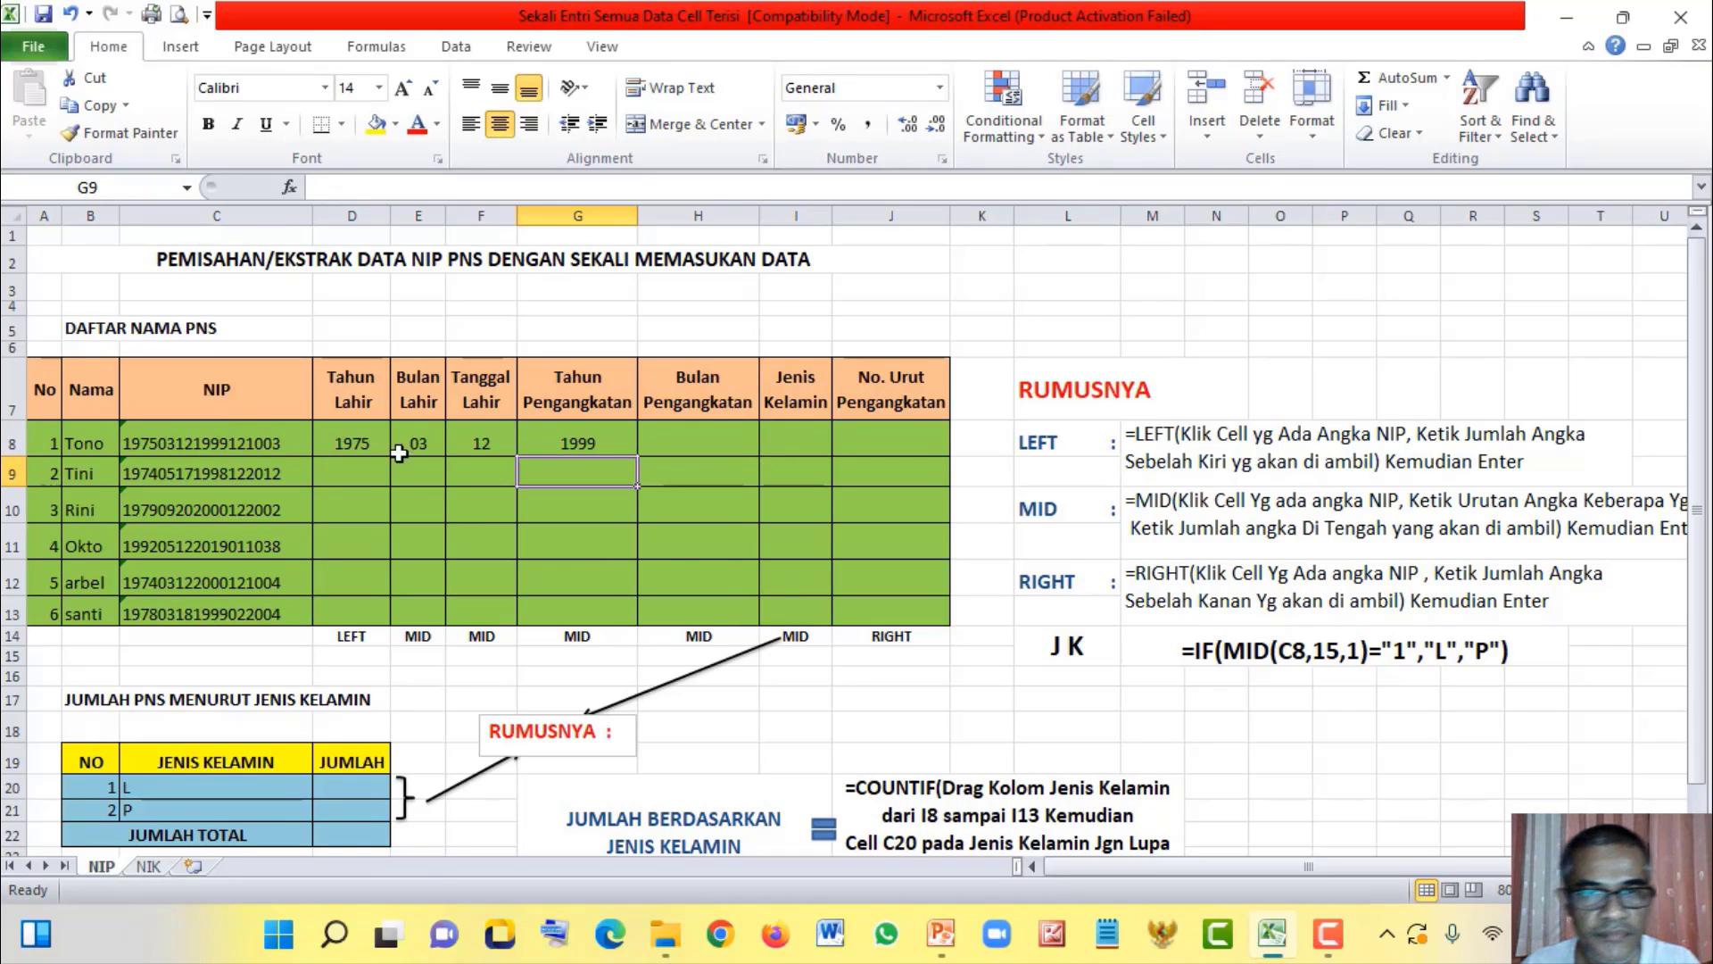
Step: Enter =MID(C8,13,2) in cell H8 to extract the appointment month from the first NIP
{"action": "left_click", "coordinate": [715, 434]}
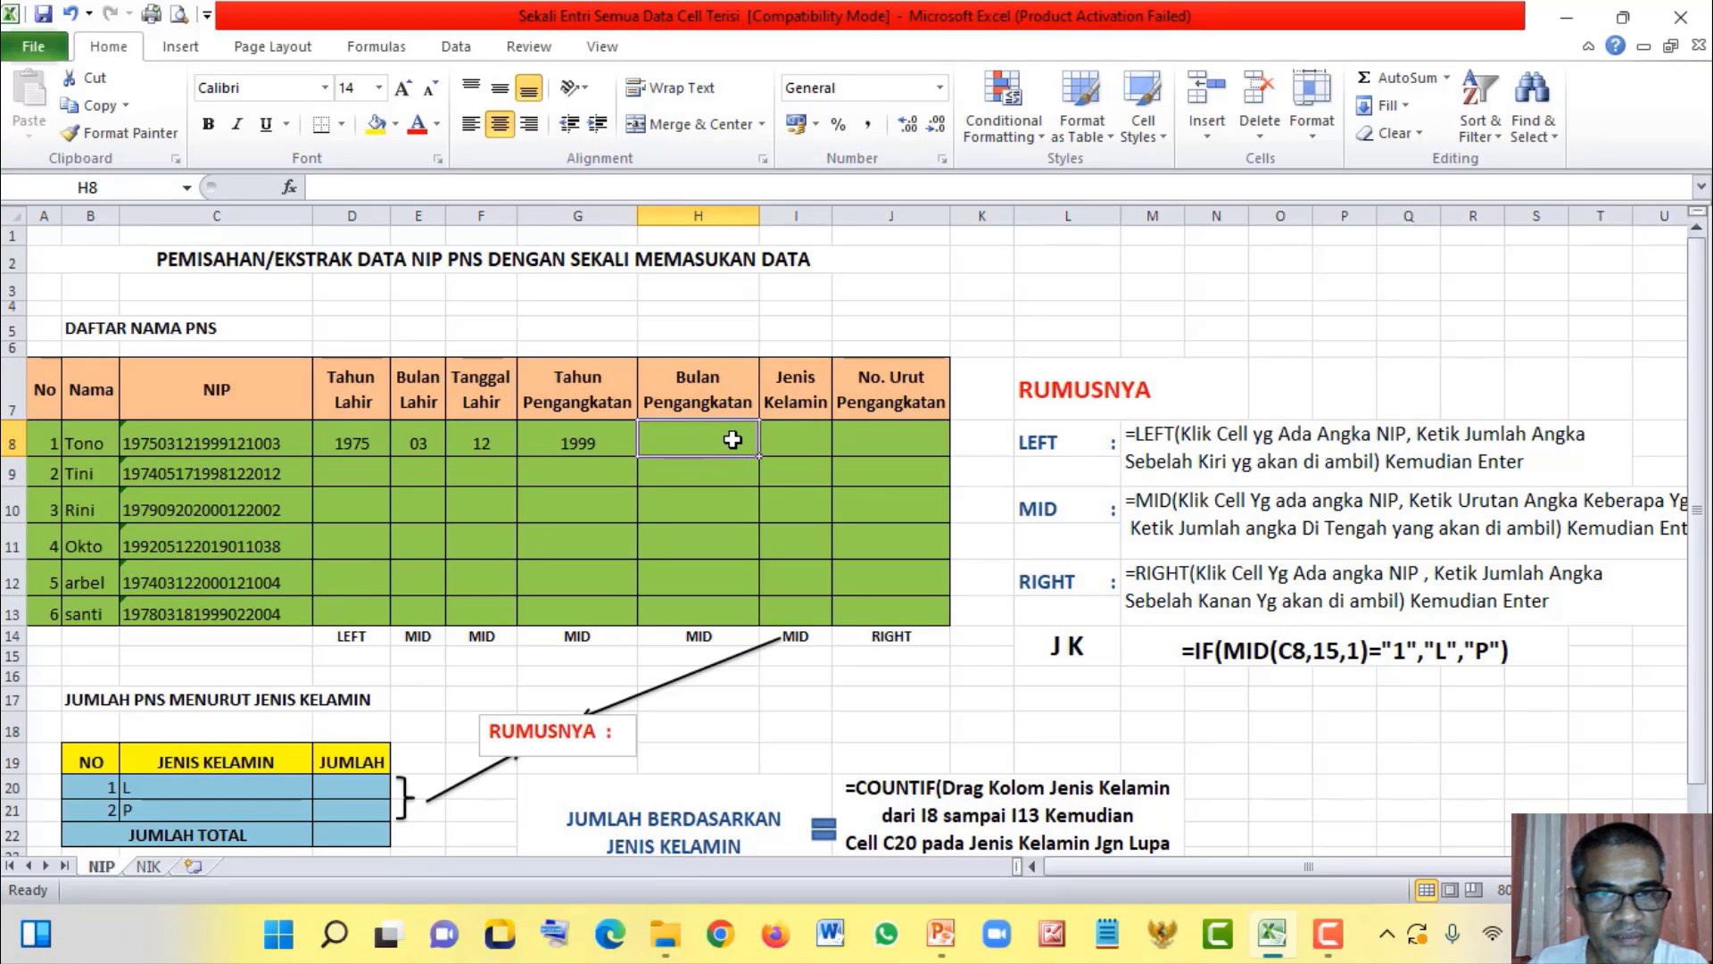
{"action": "type", "text": "-"}
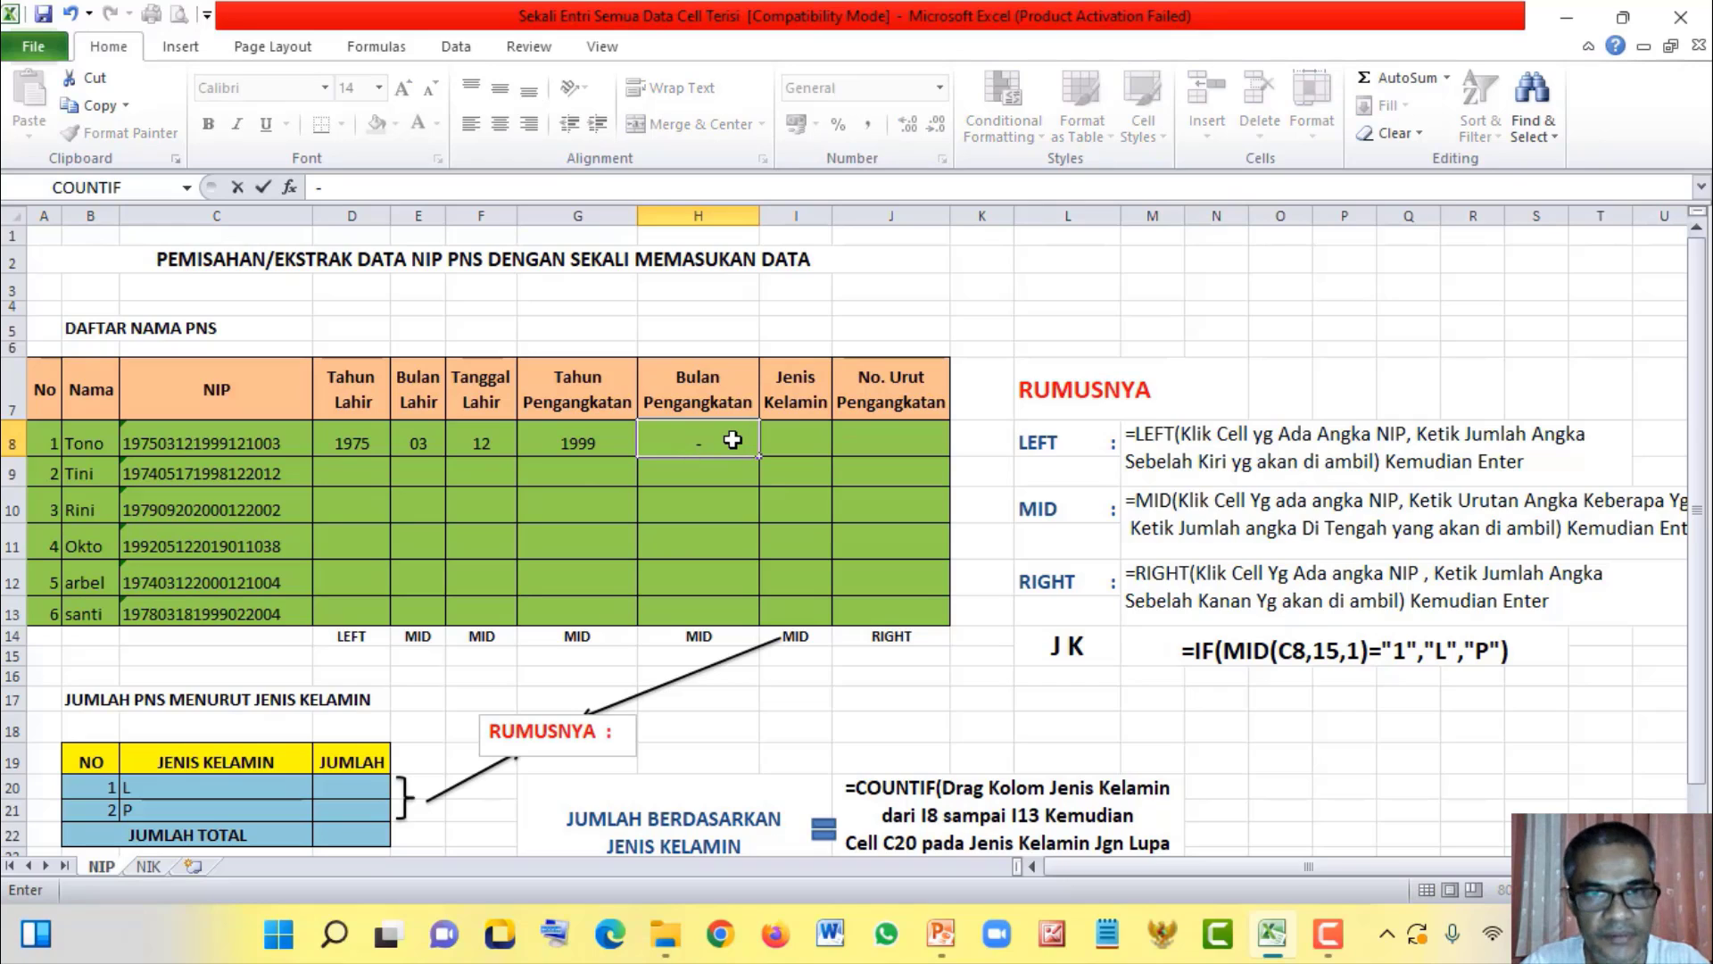
{"action": "key", "text": "BackSpace"}
{"action": "type", "text": "=mi"}
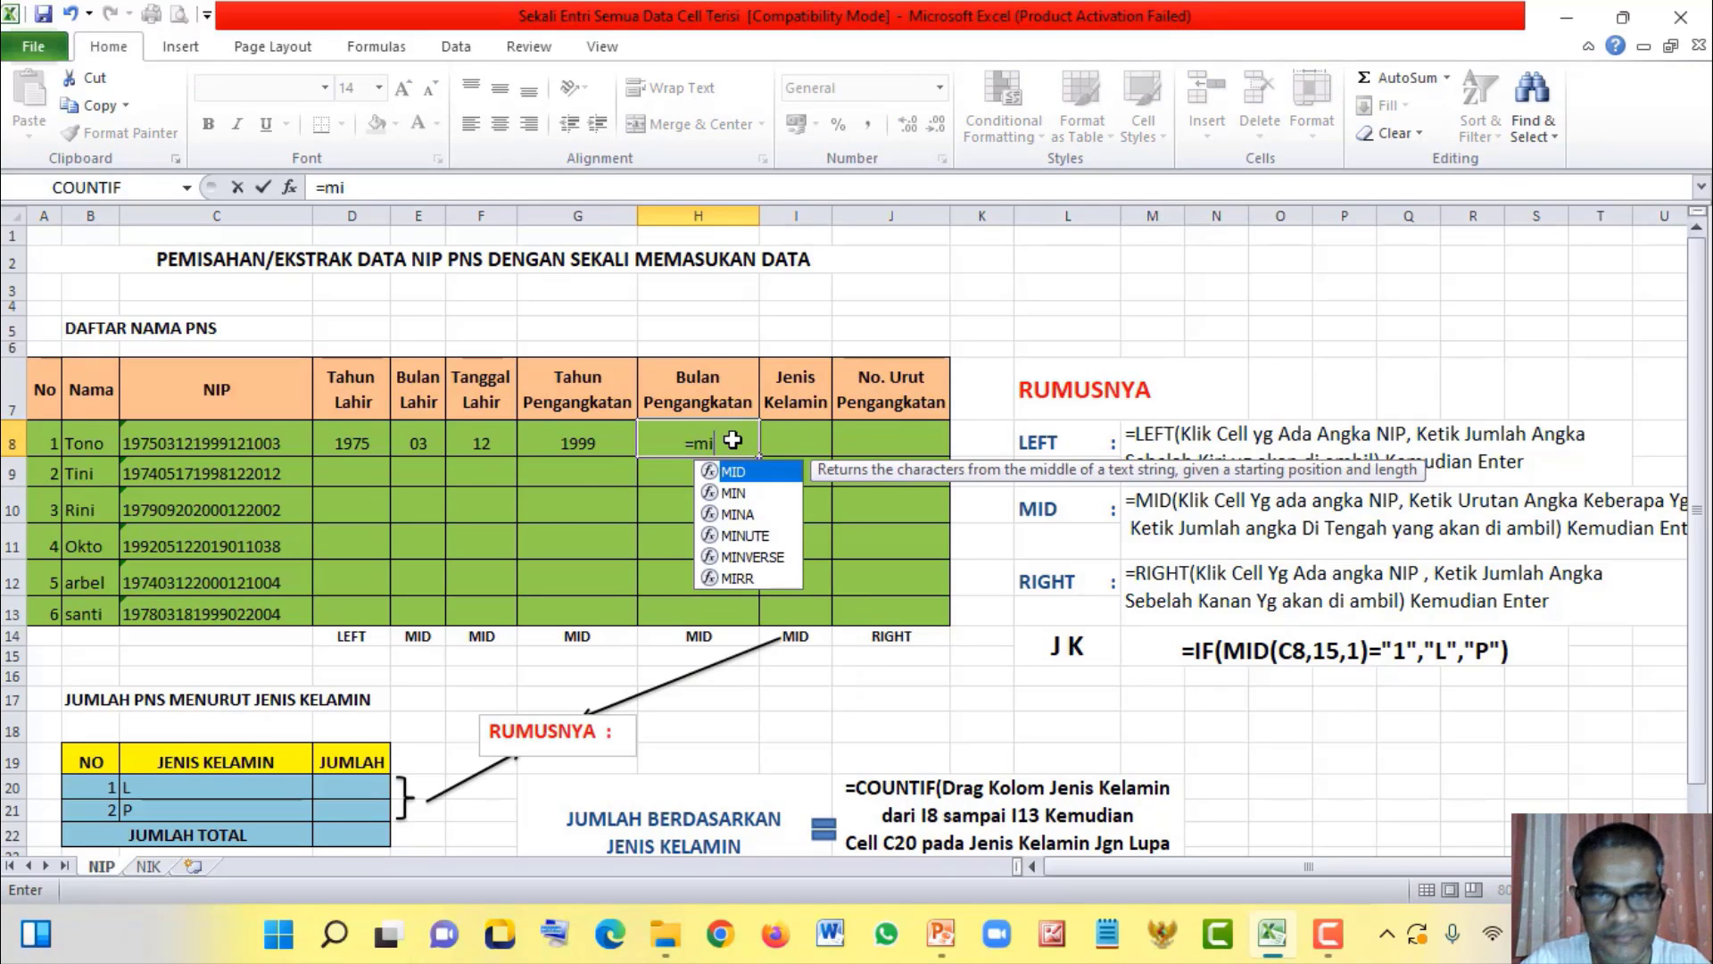
{"action": "key", "text": "Tab"}
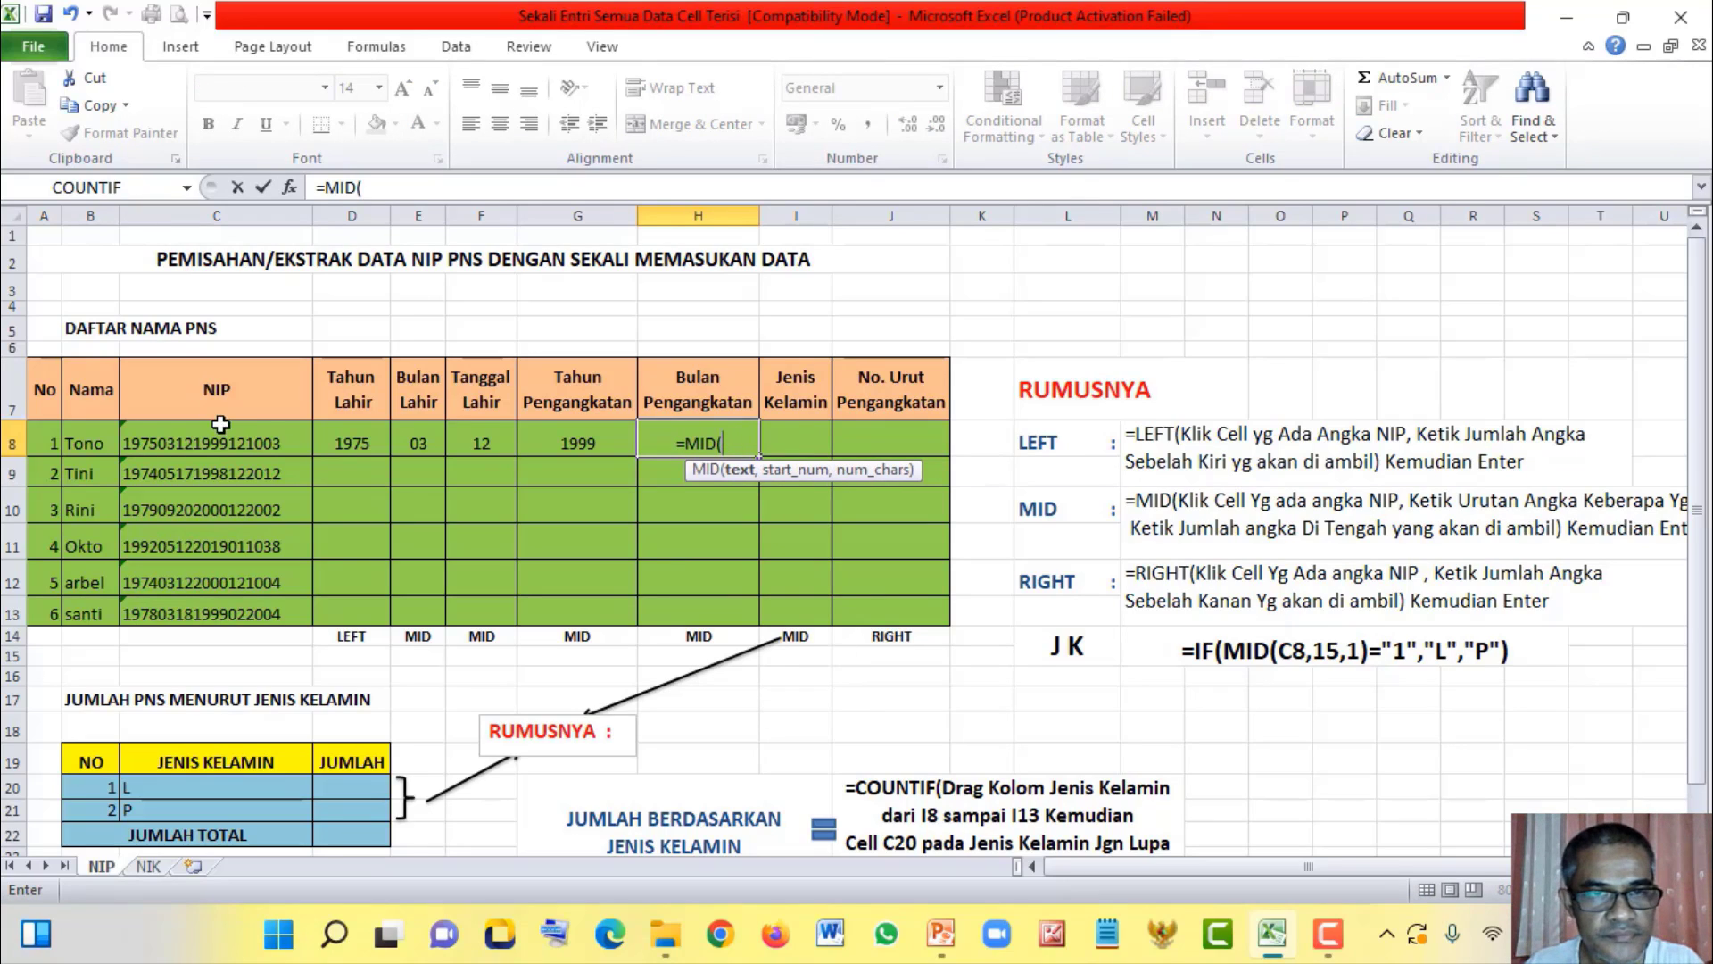
{"action": "left_click", "coordinate": [214, 451]}
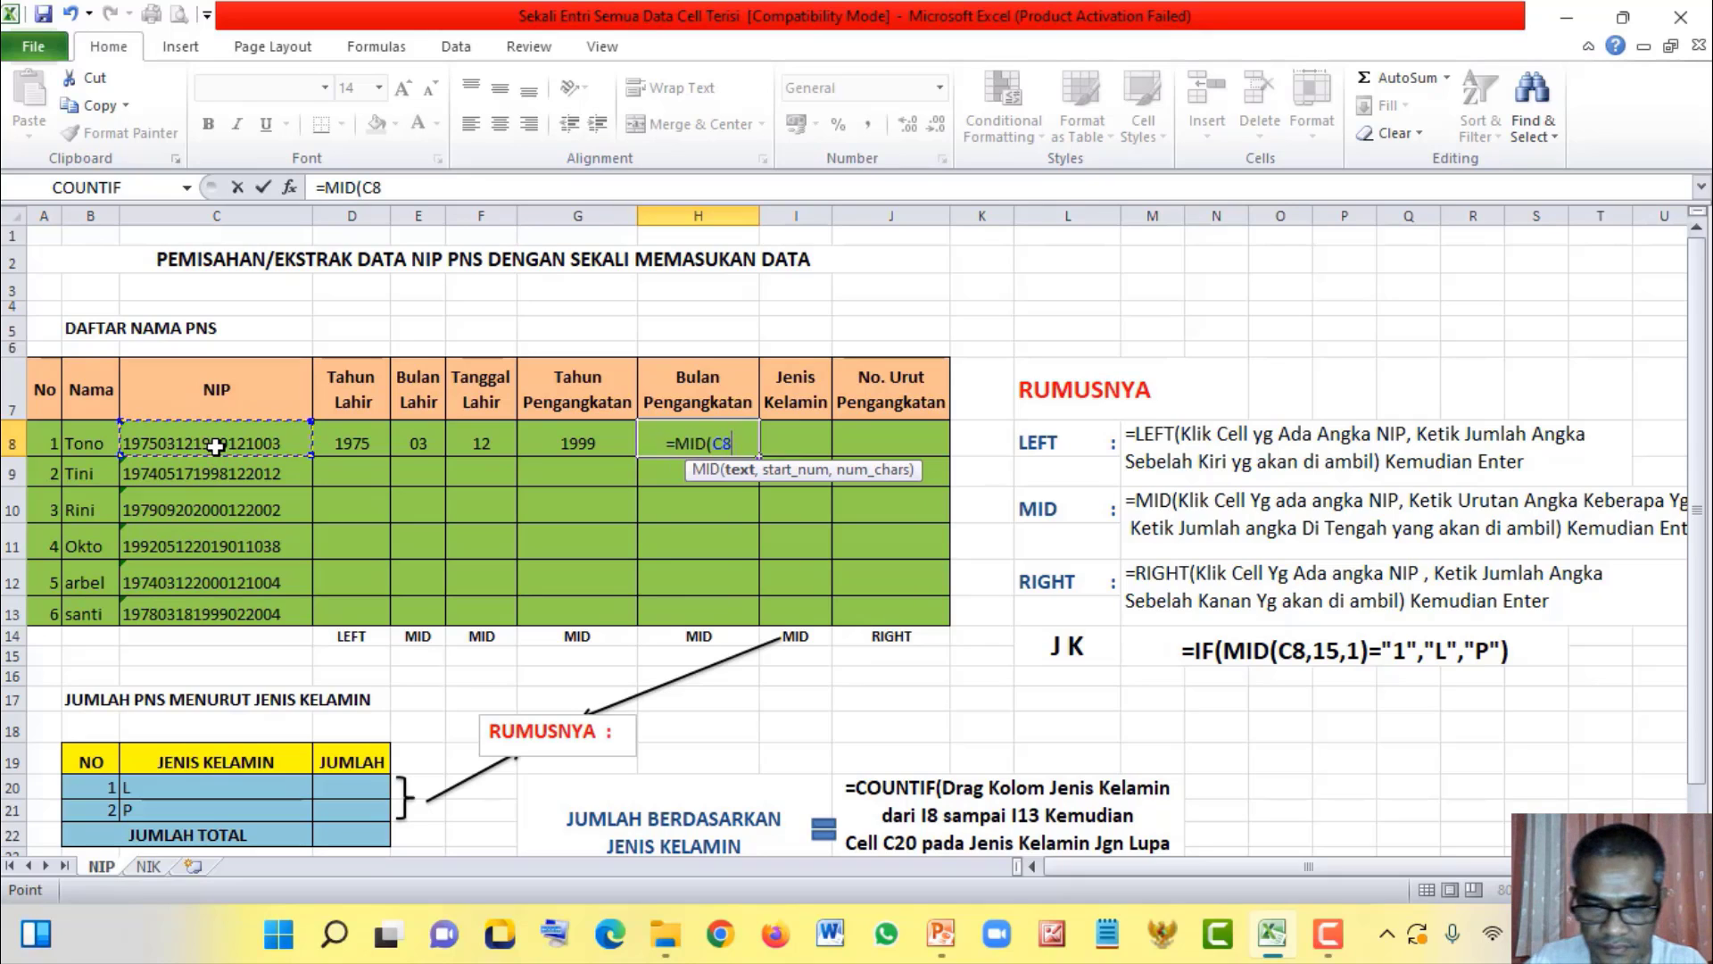
{"action": "type", "text": ",13"}
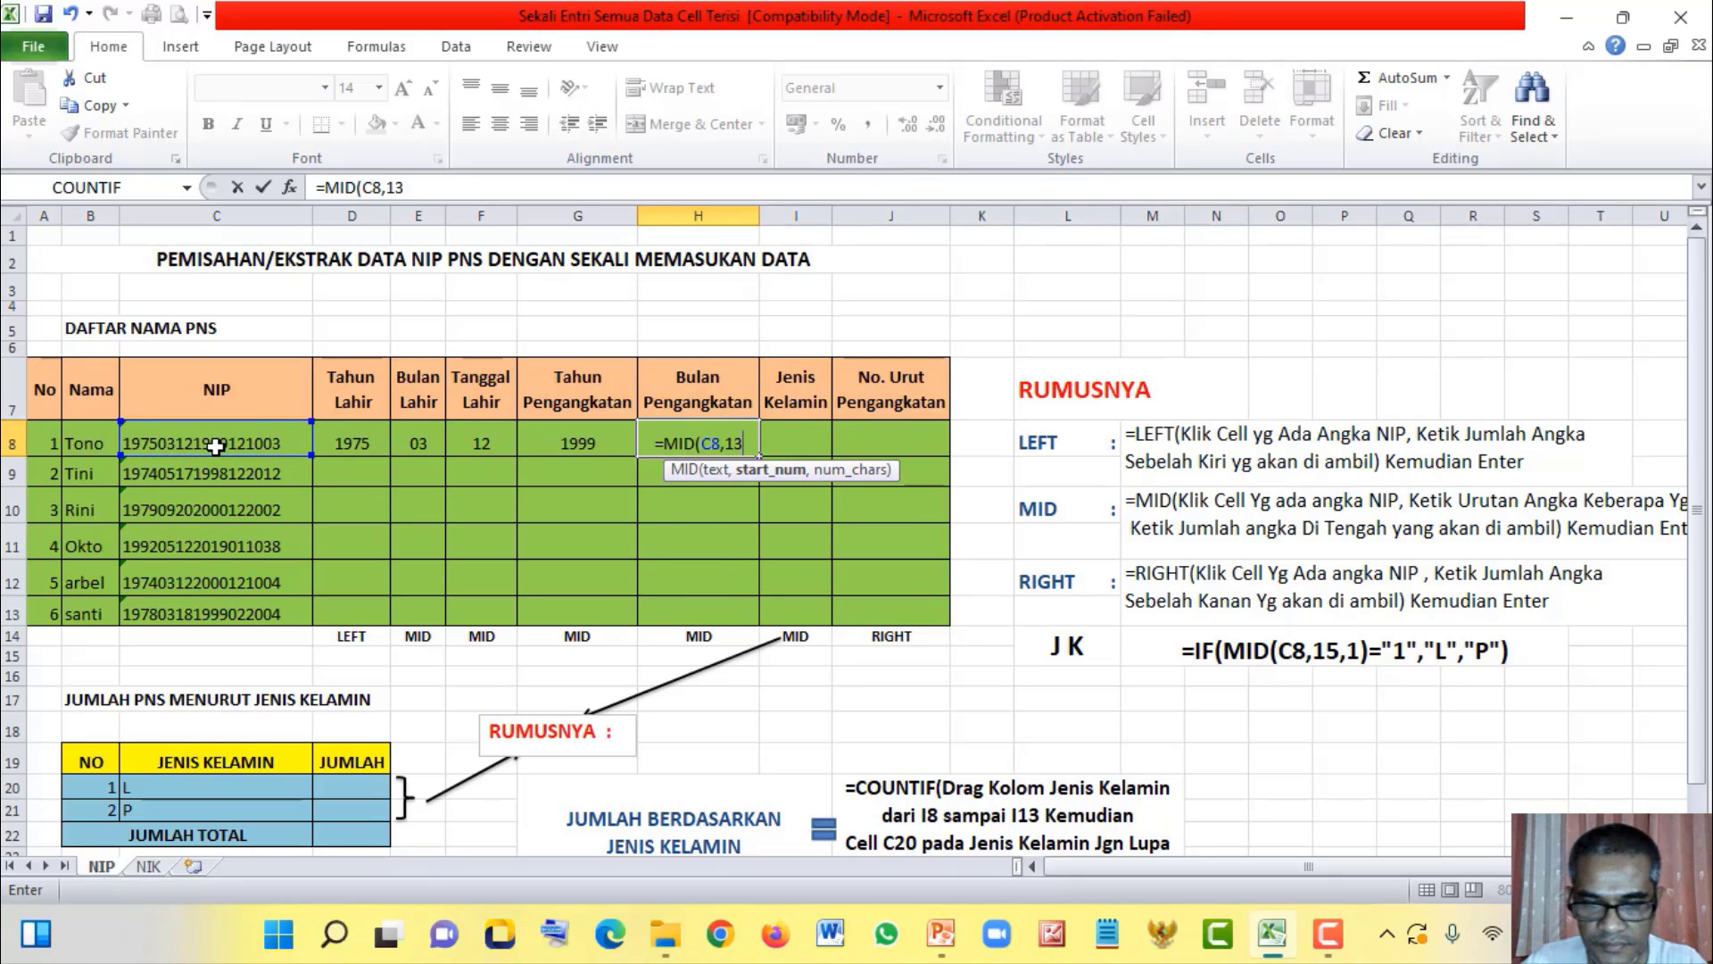
{"action": "type", "text": ","}
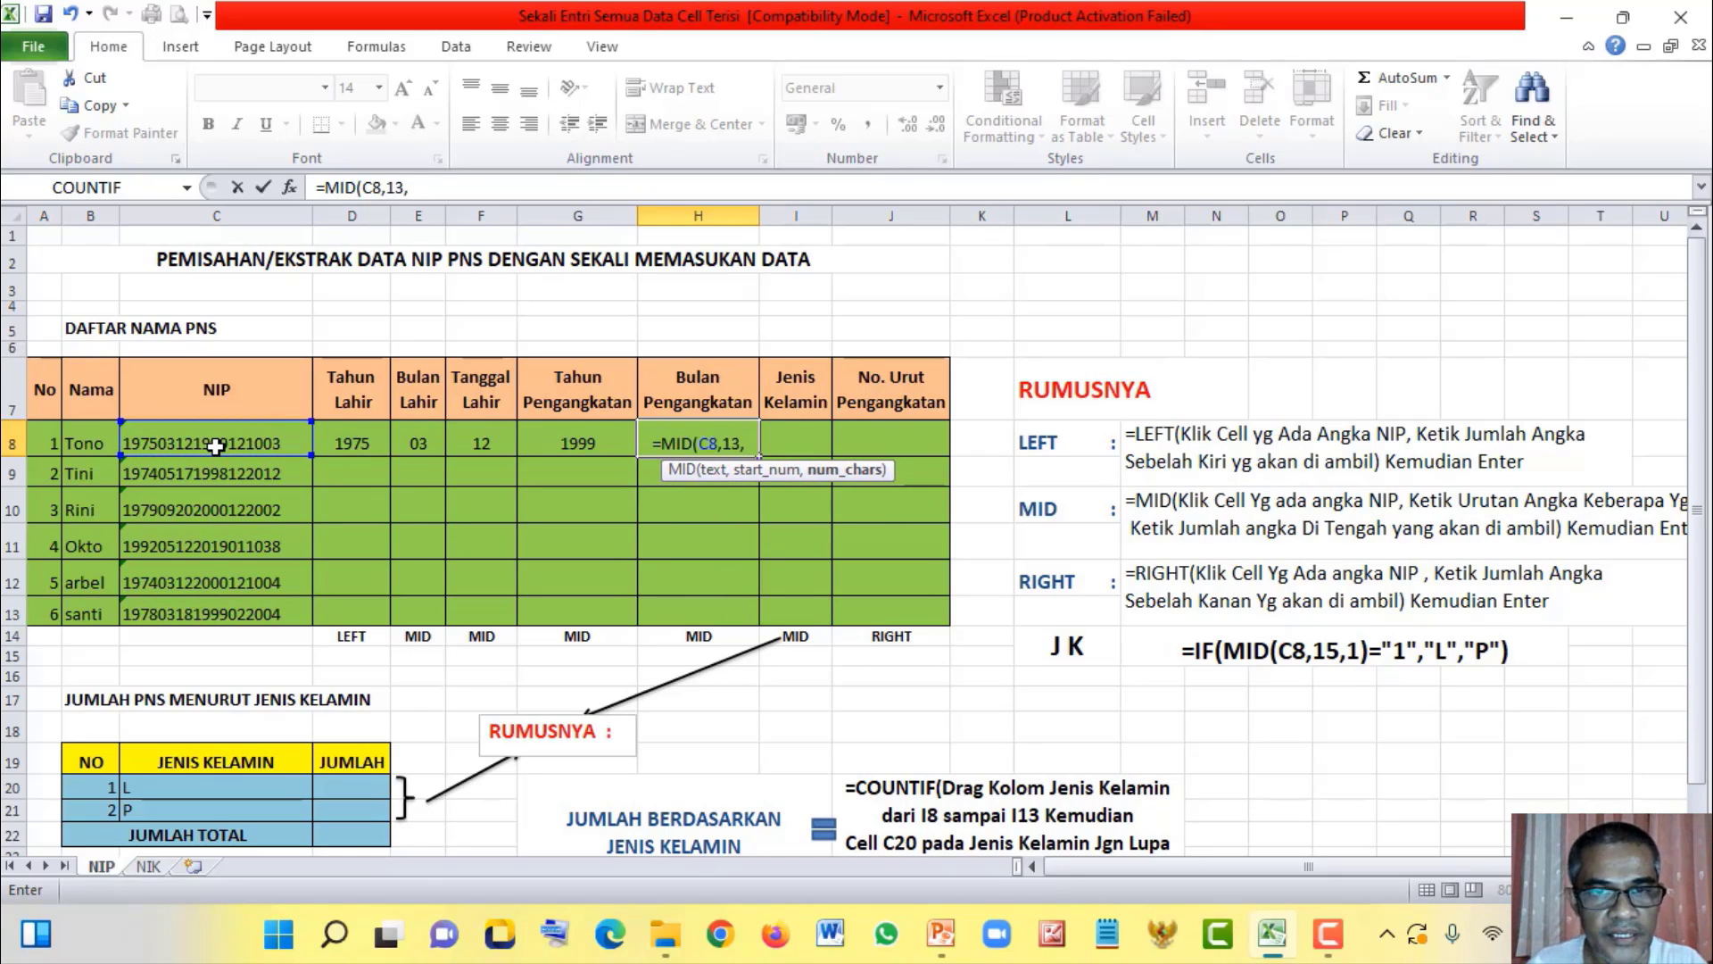
{"action": "type", "text": "2)"}
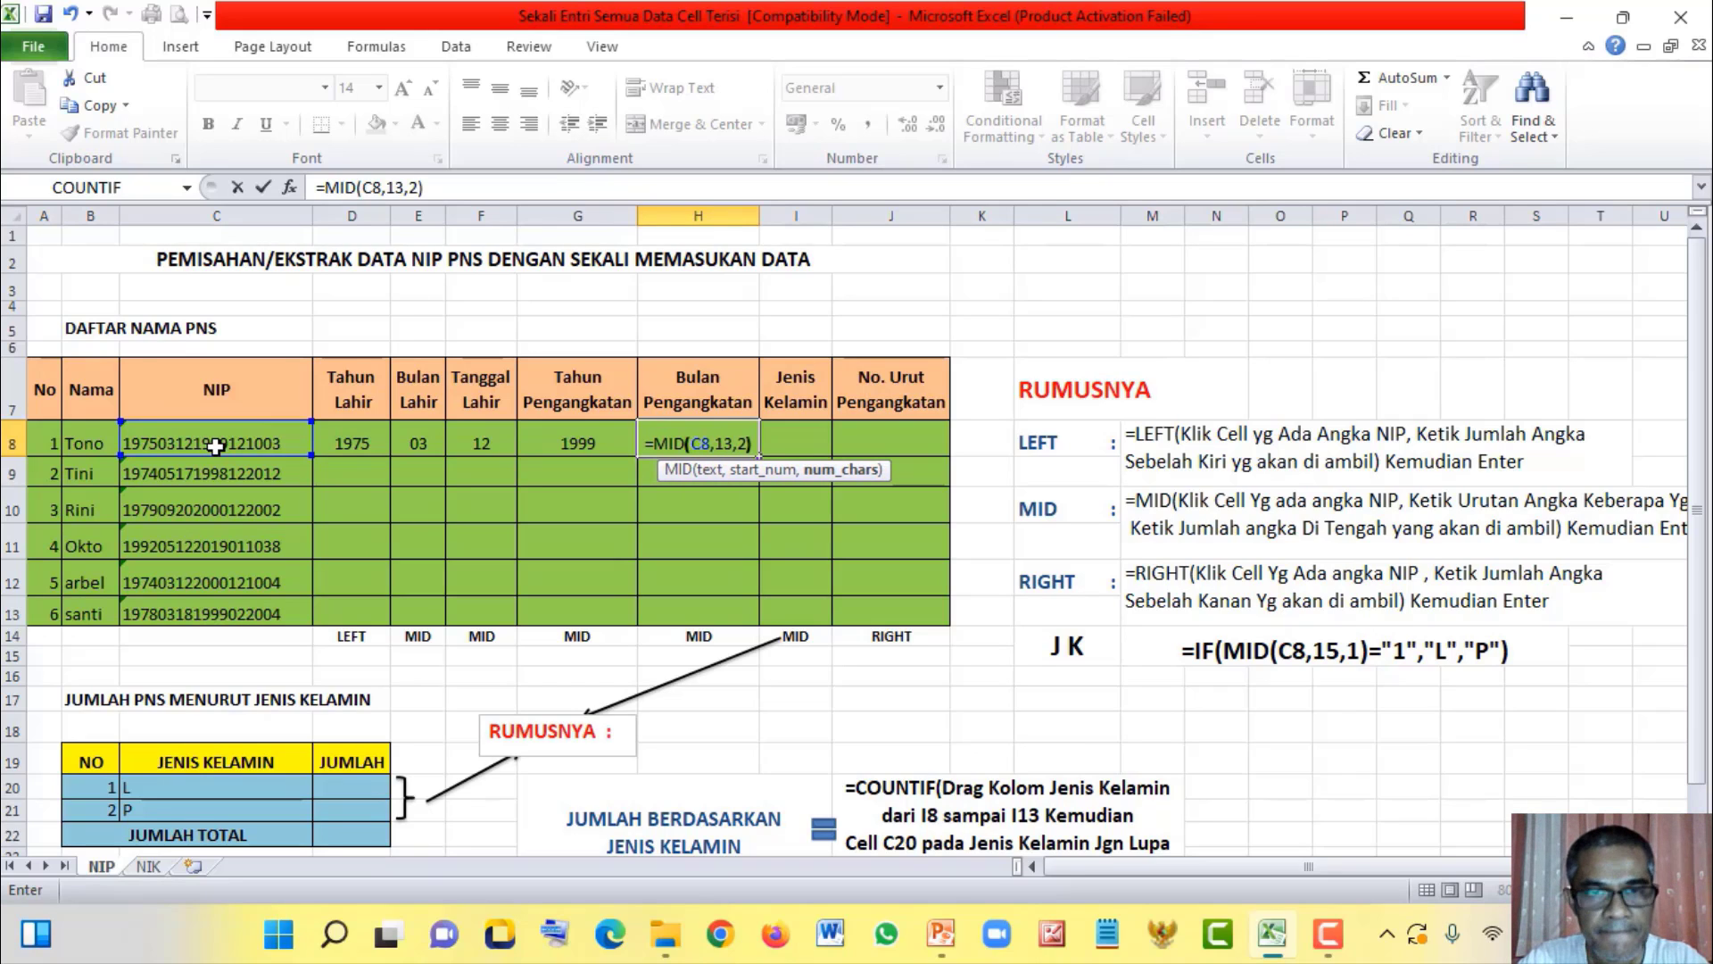
{"action": "key", "text": "Return"}
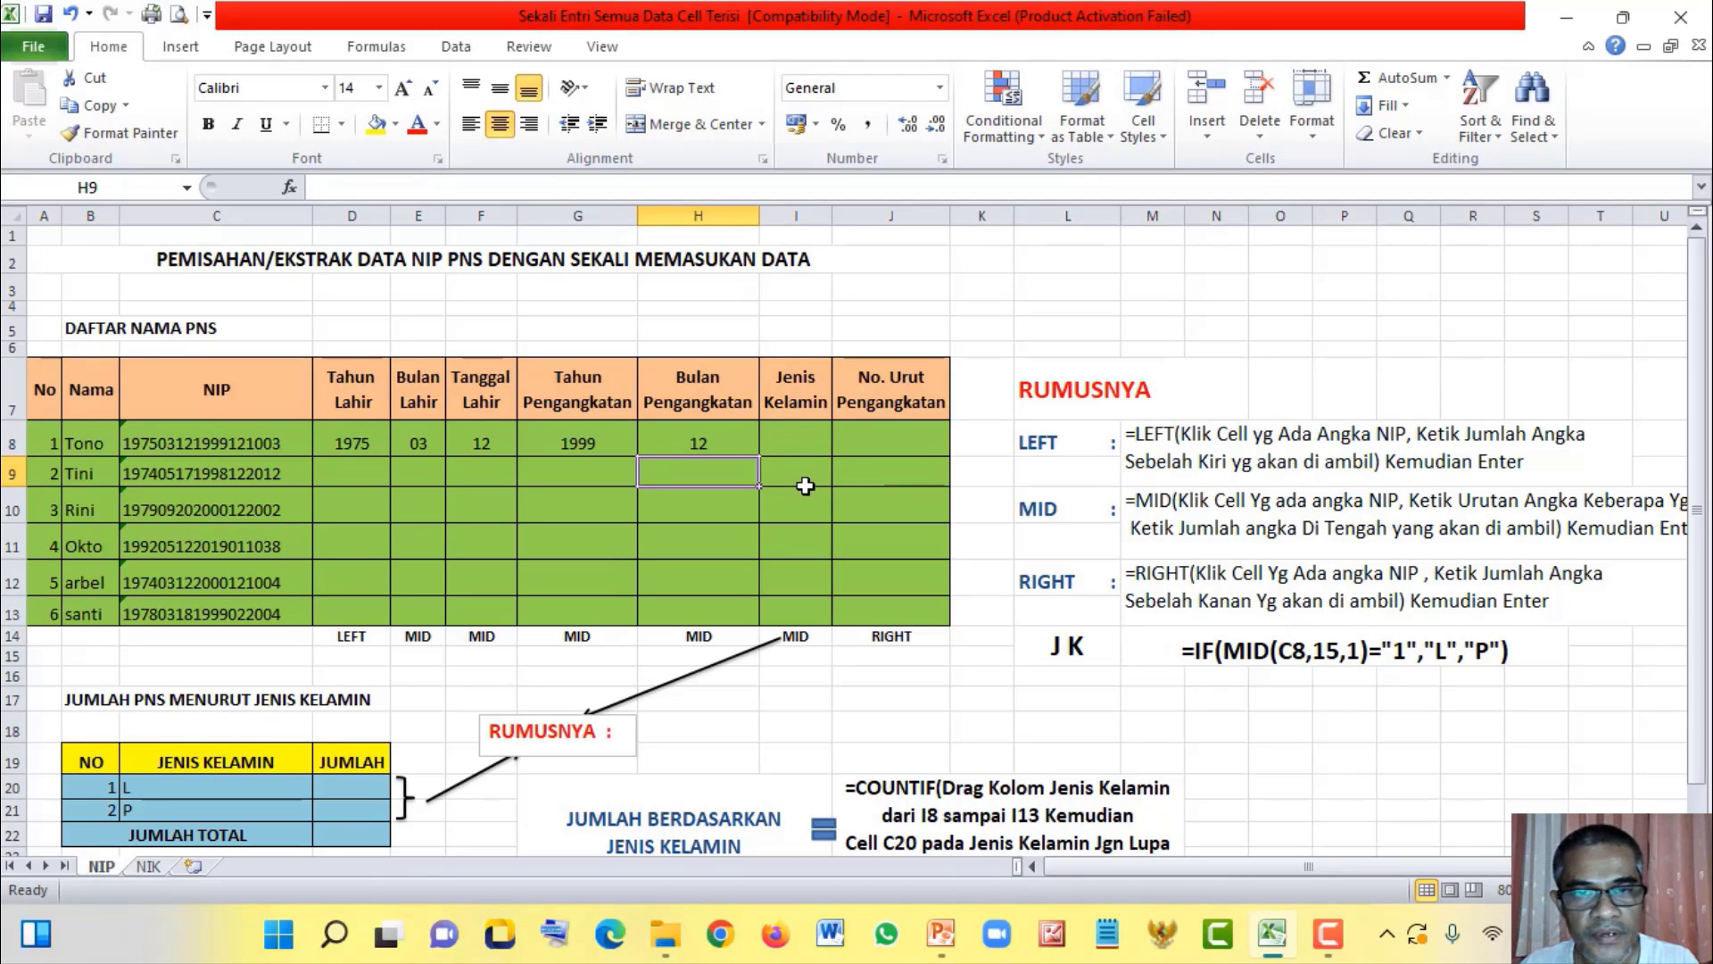
Step: Examine the J K reference formula against the first NIP and the empty Jenis Kelamin cell in row 8
{"action": "left_click", "coordinate": [787, 439]}
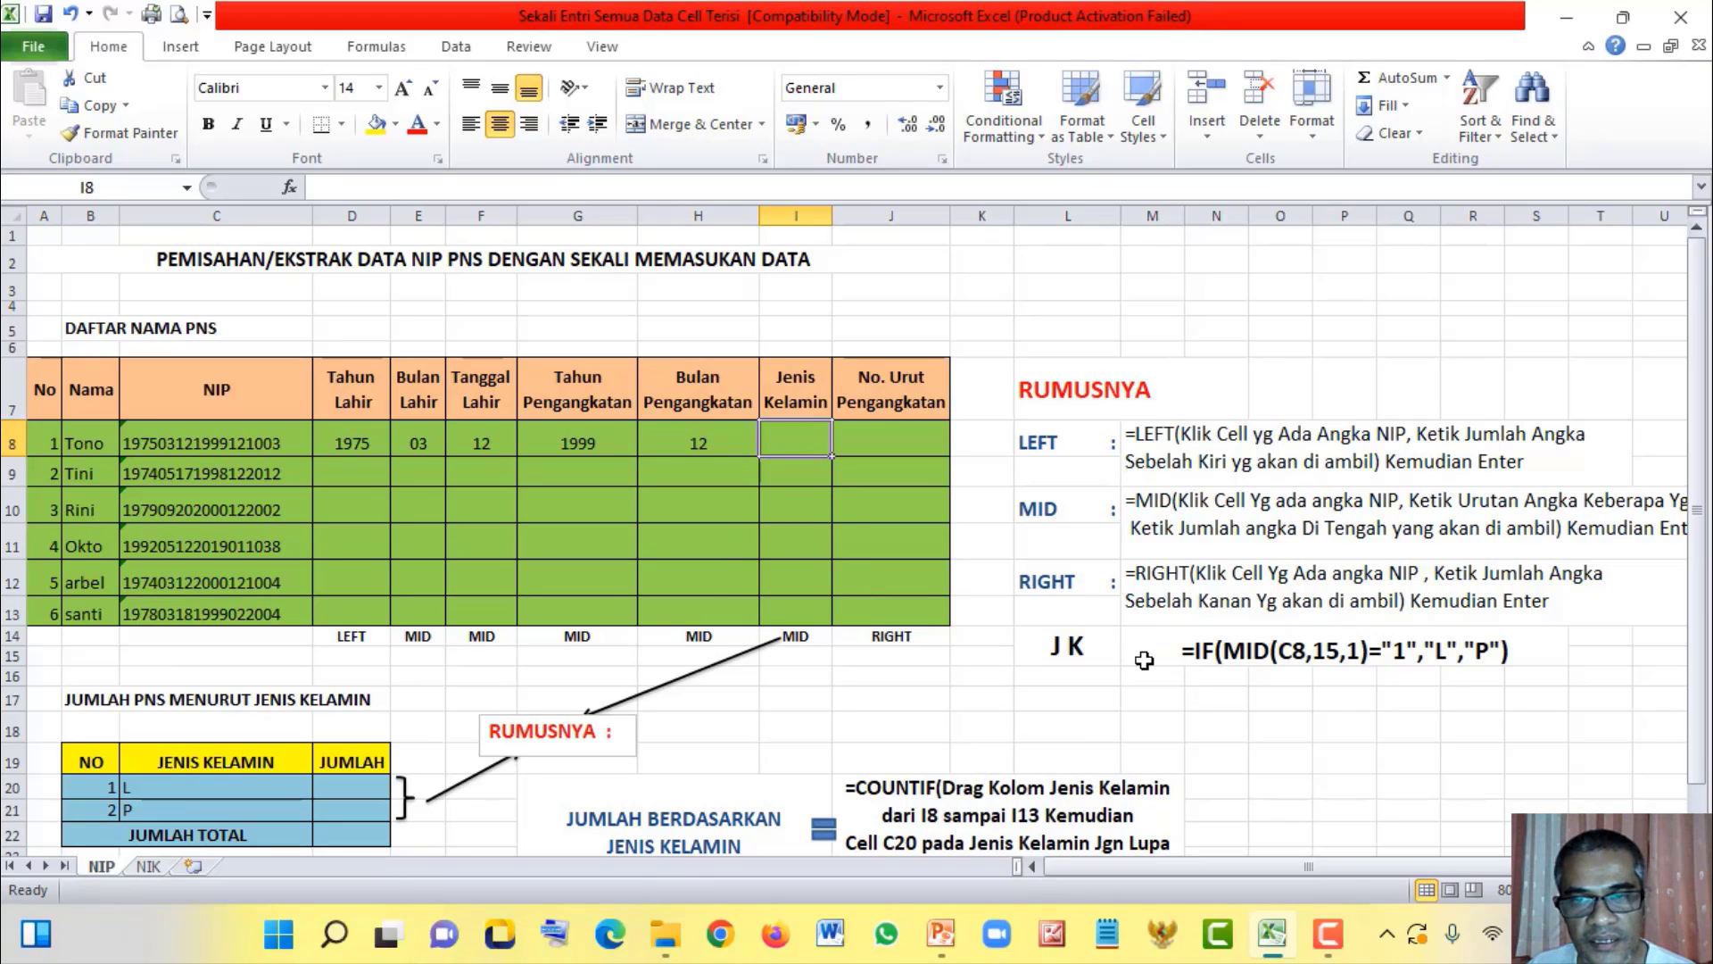
{"action": "left_click", "coordinate": [1076, 646]}
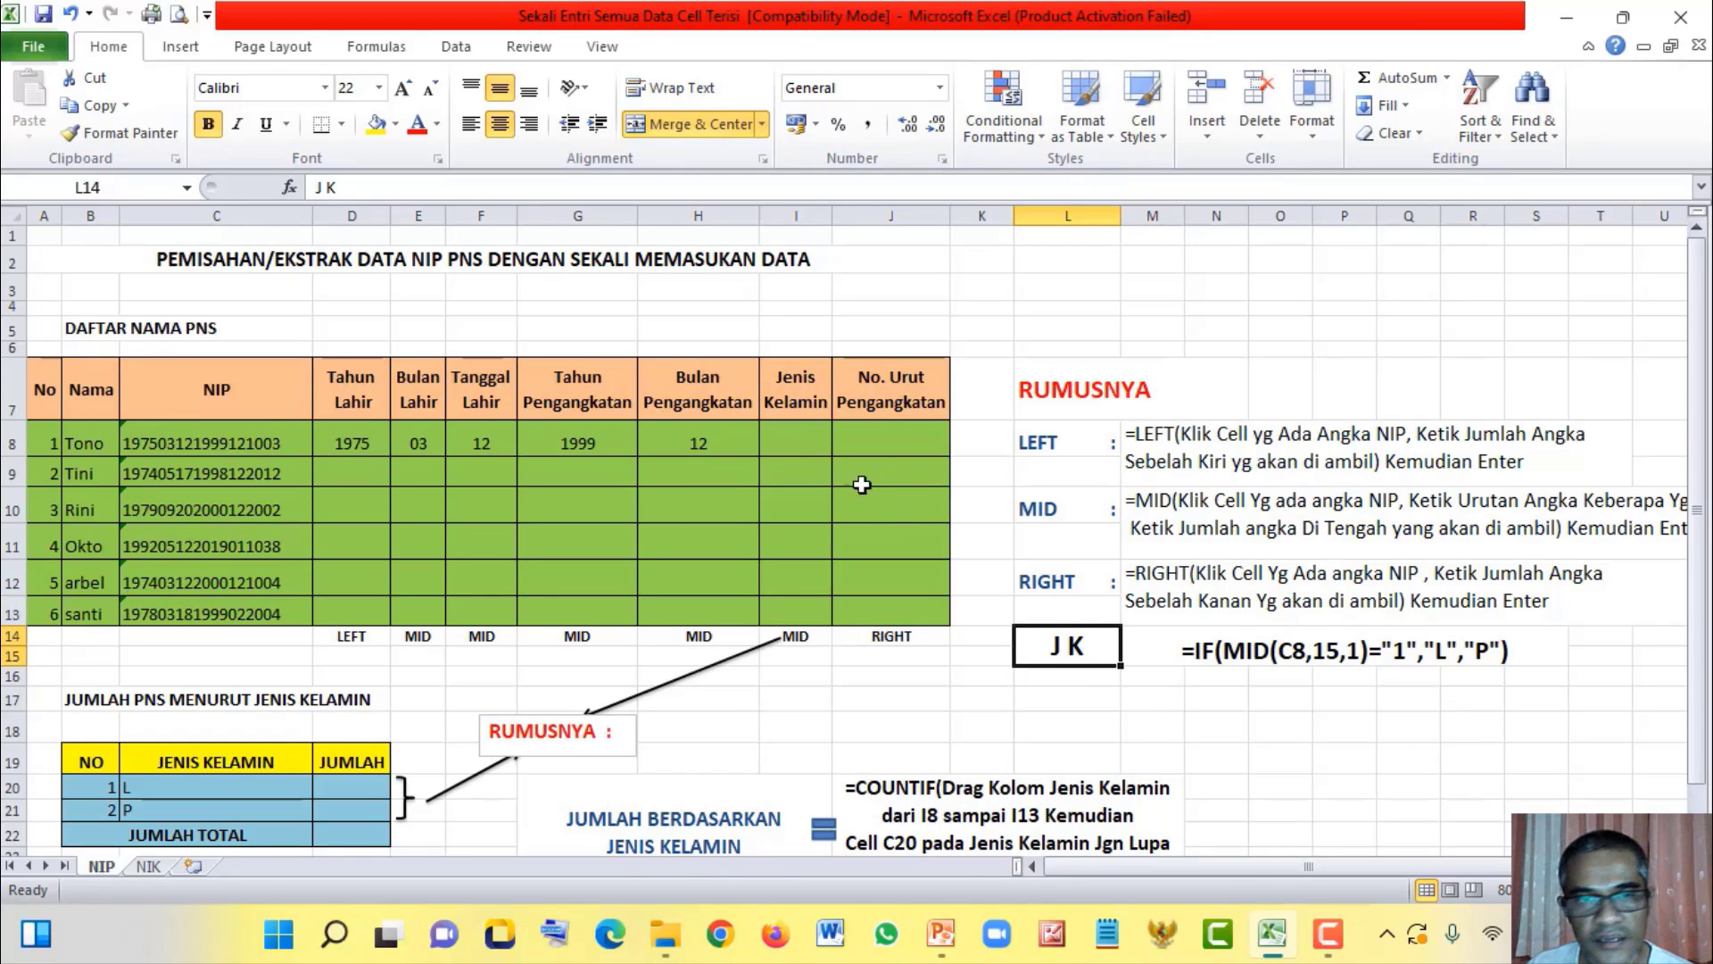
{"action": "left_click", "coordinate": [796, 437]}
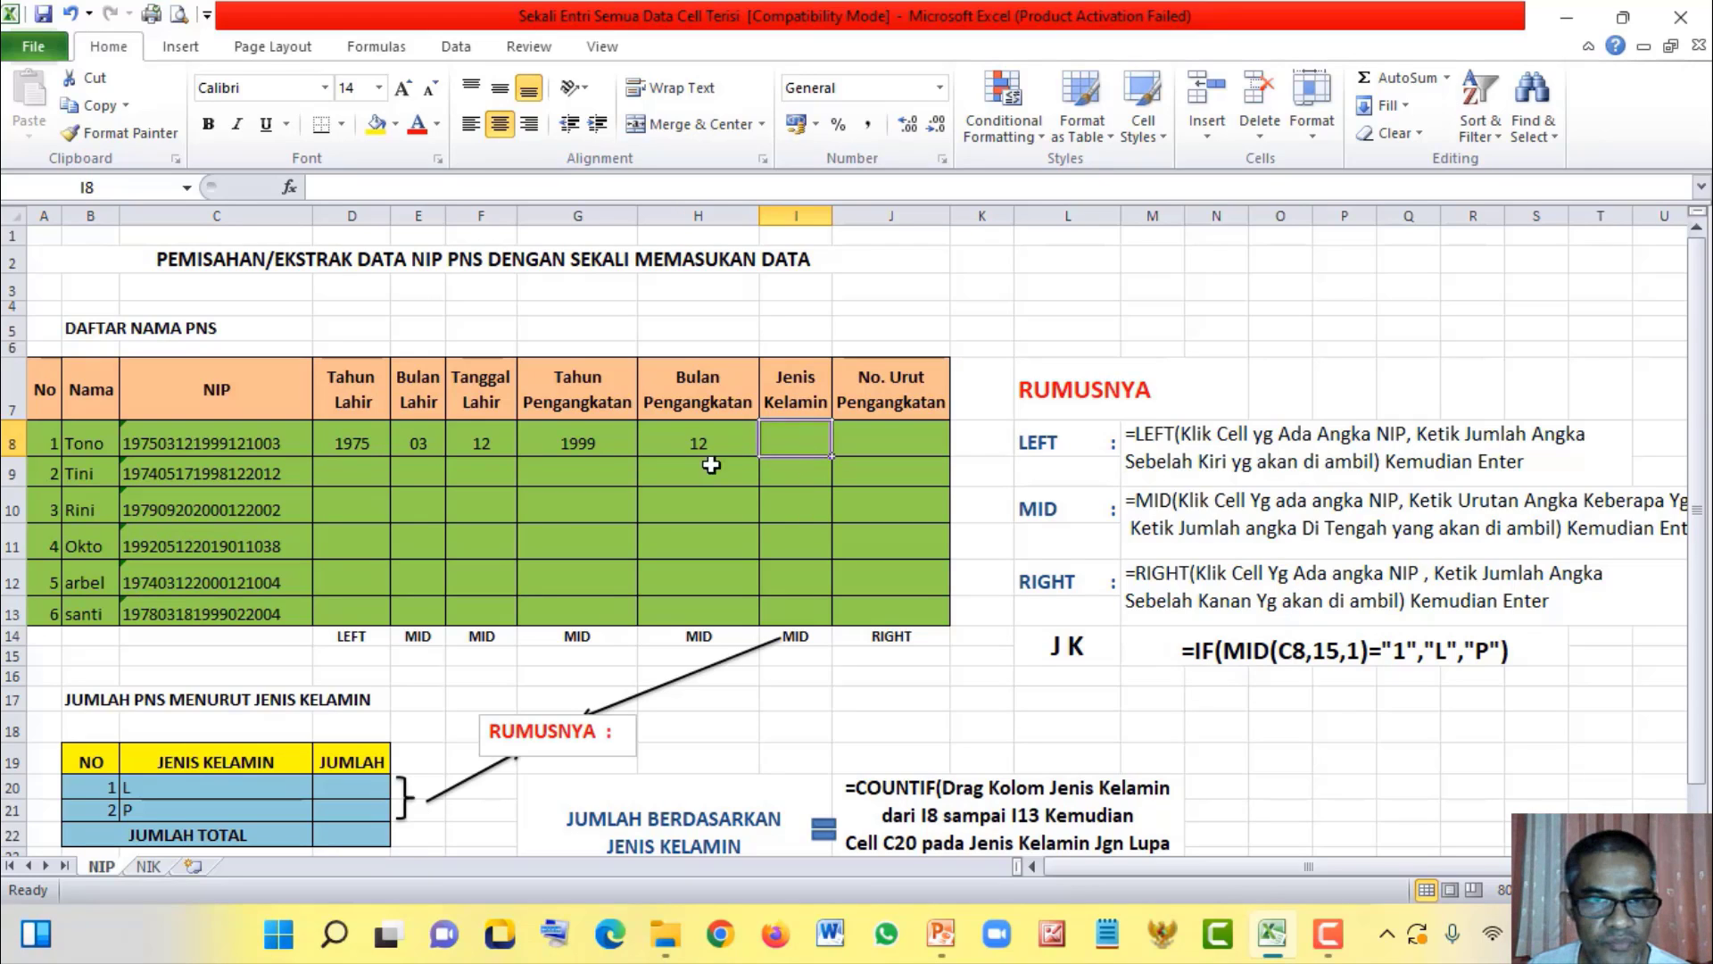
{"action": "left_click", "coordinate": [256, 446]}
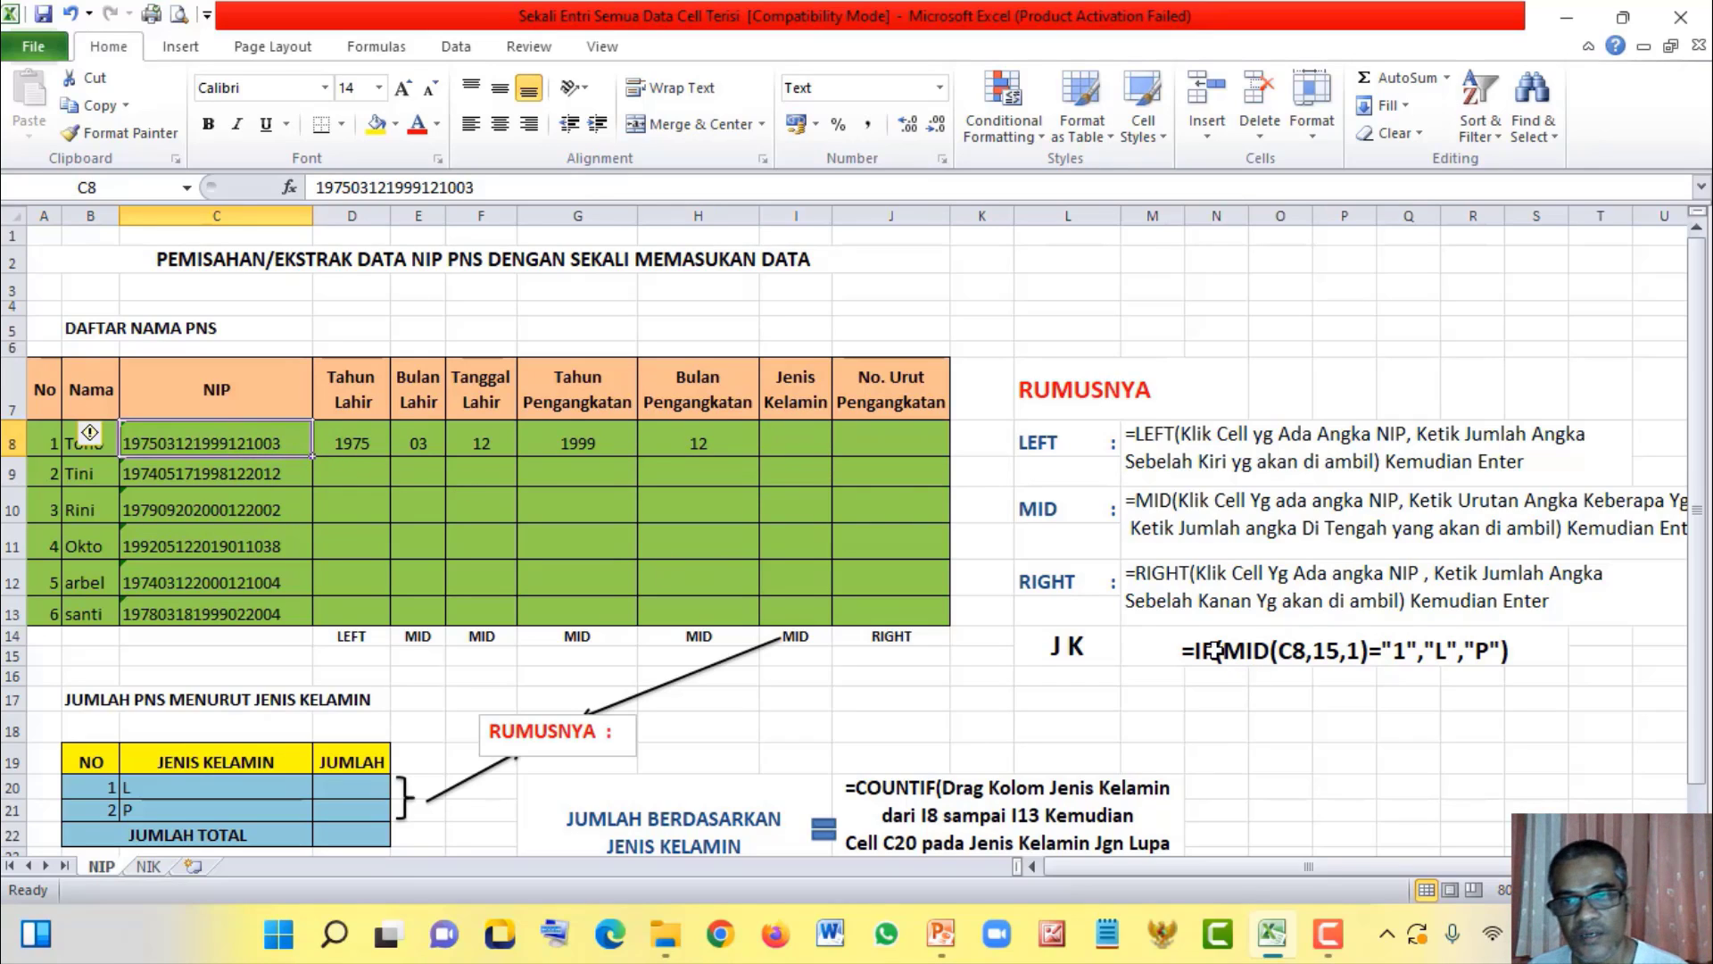
{"action": "left_click", "coordinate": [781, 427]}
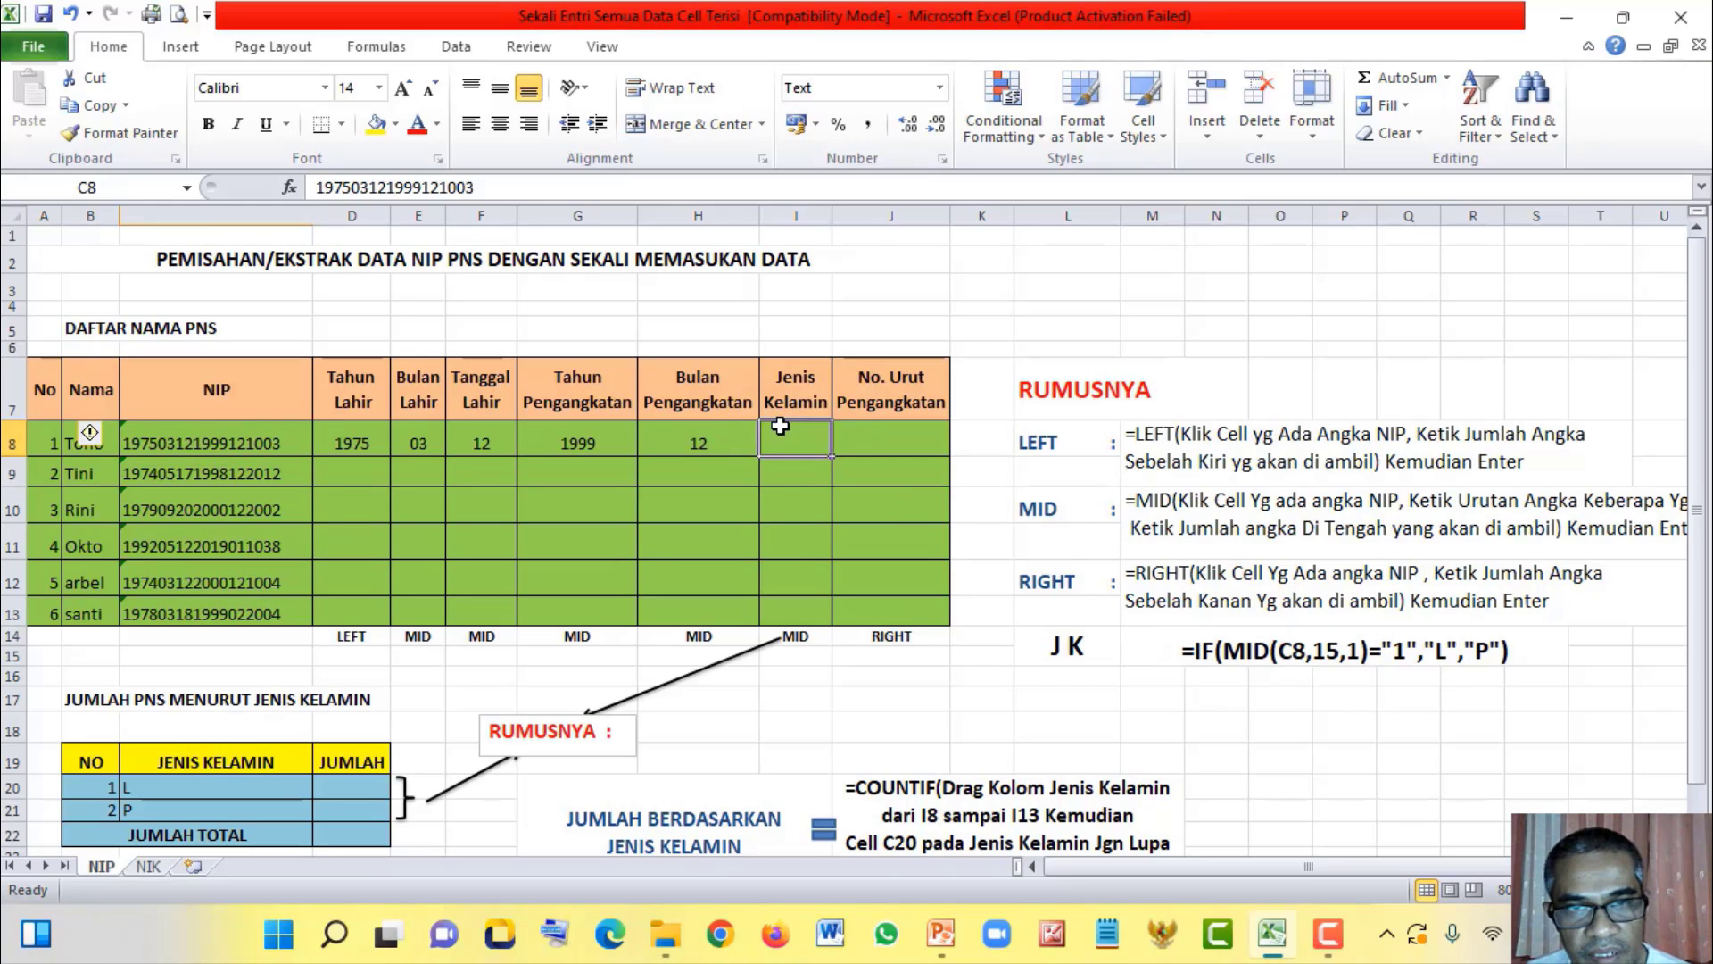
{"action": "left_click", "coordinate": [1216, 644]}
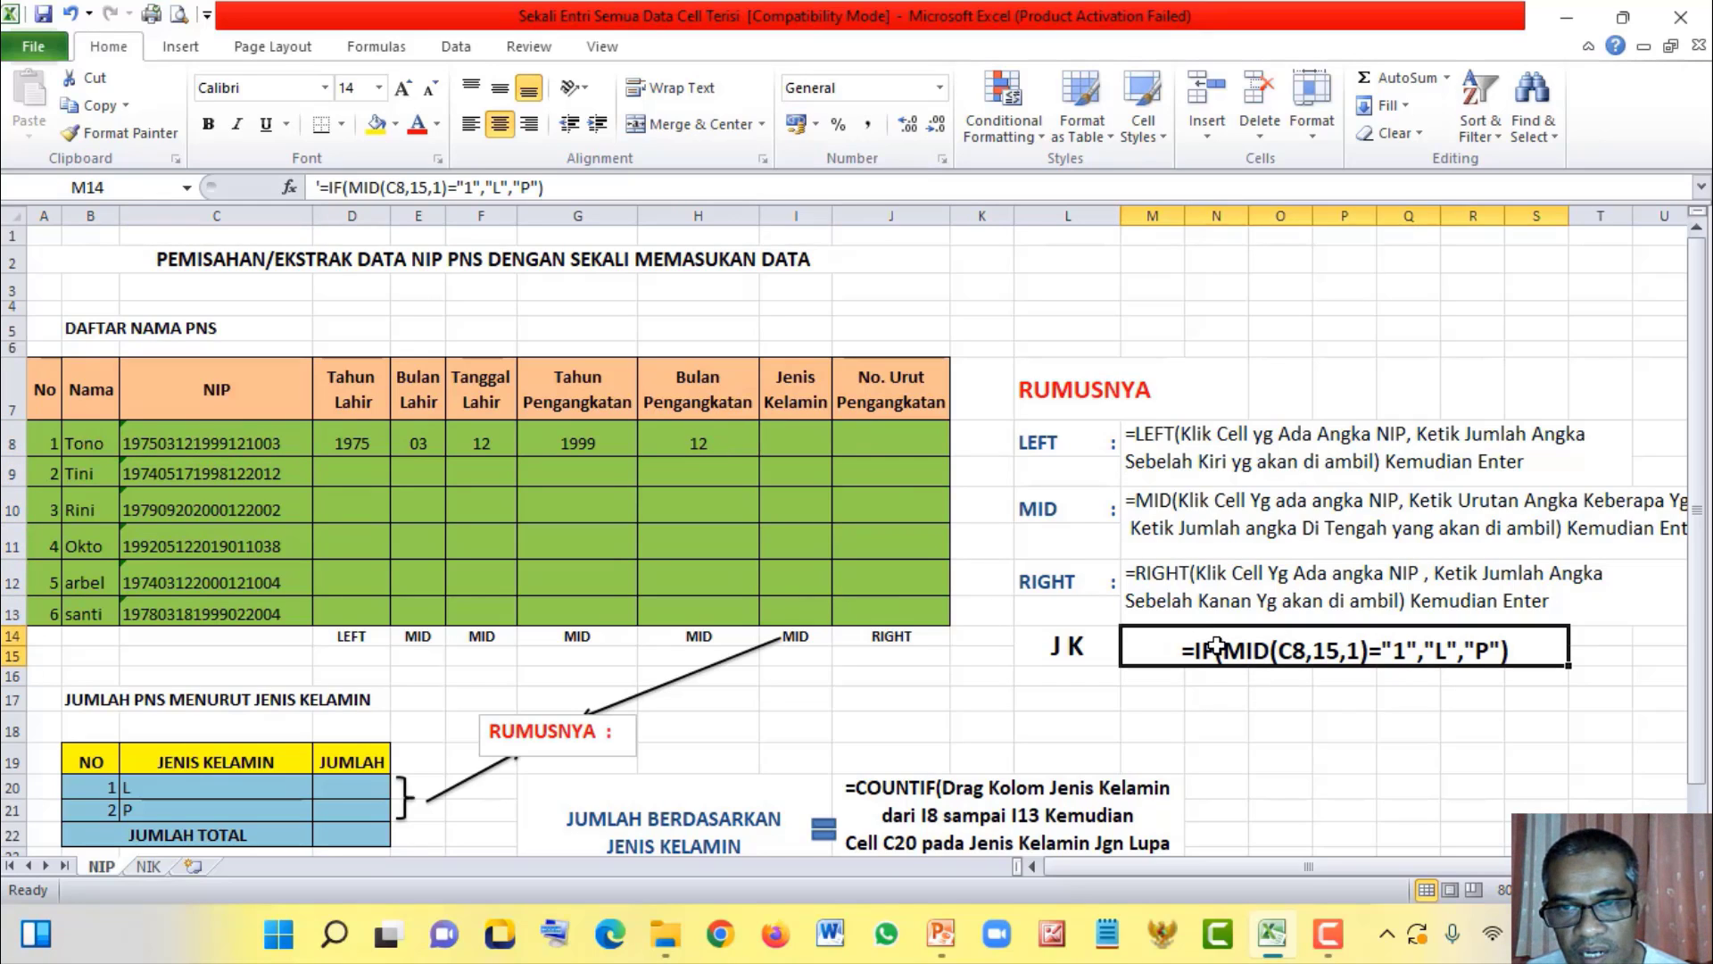
{"action": "left_click", "coordinate": [1066, 655]}
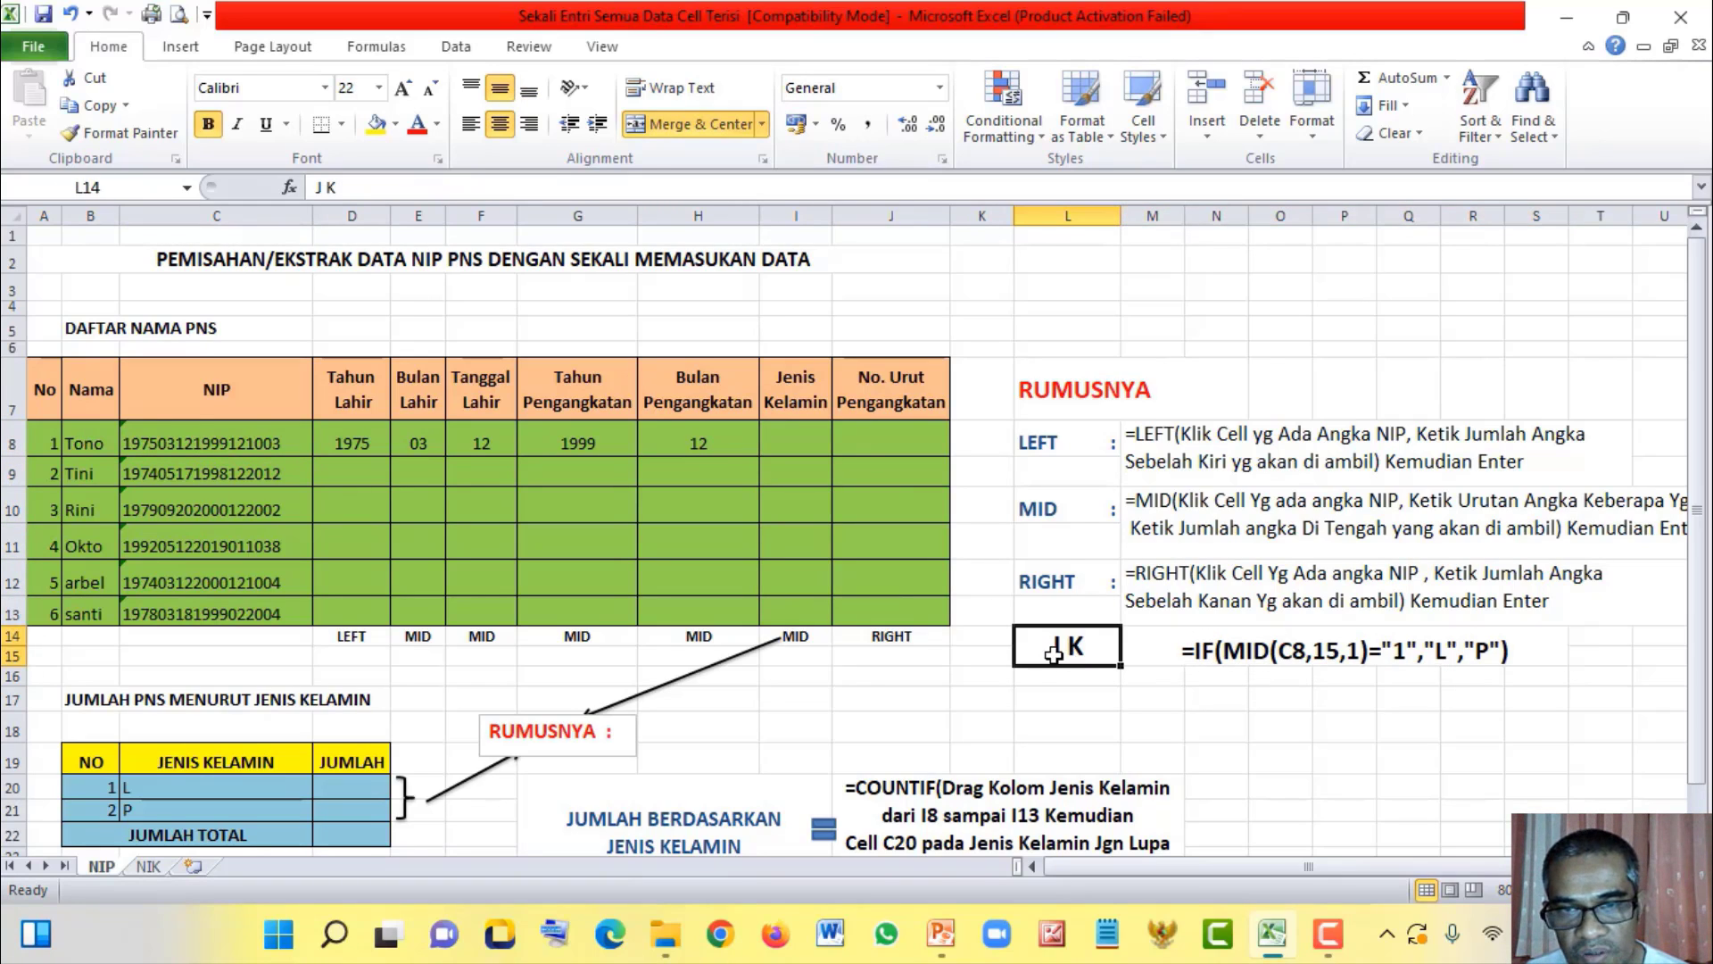
{"action": "left_click", "coordinate": [1205, 654]}
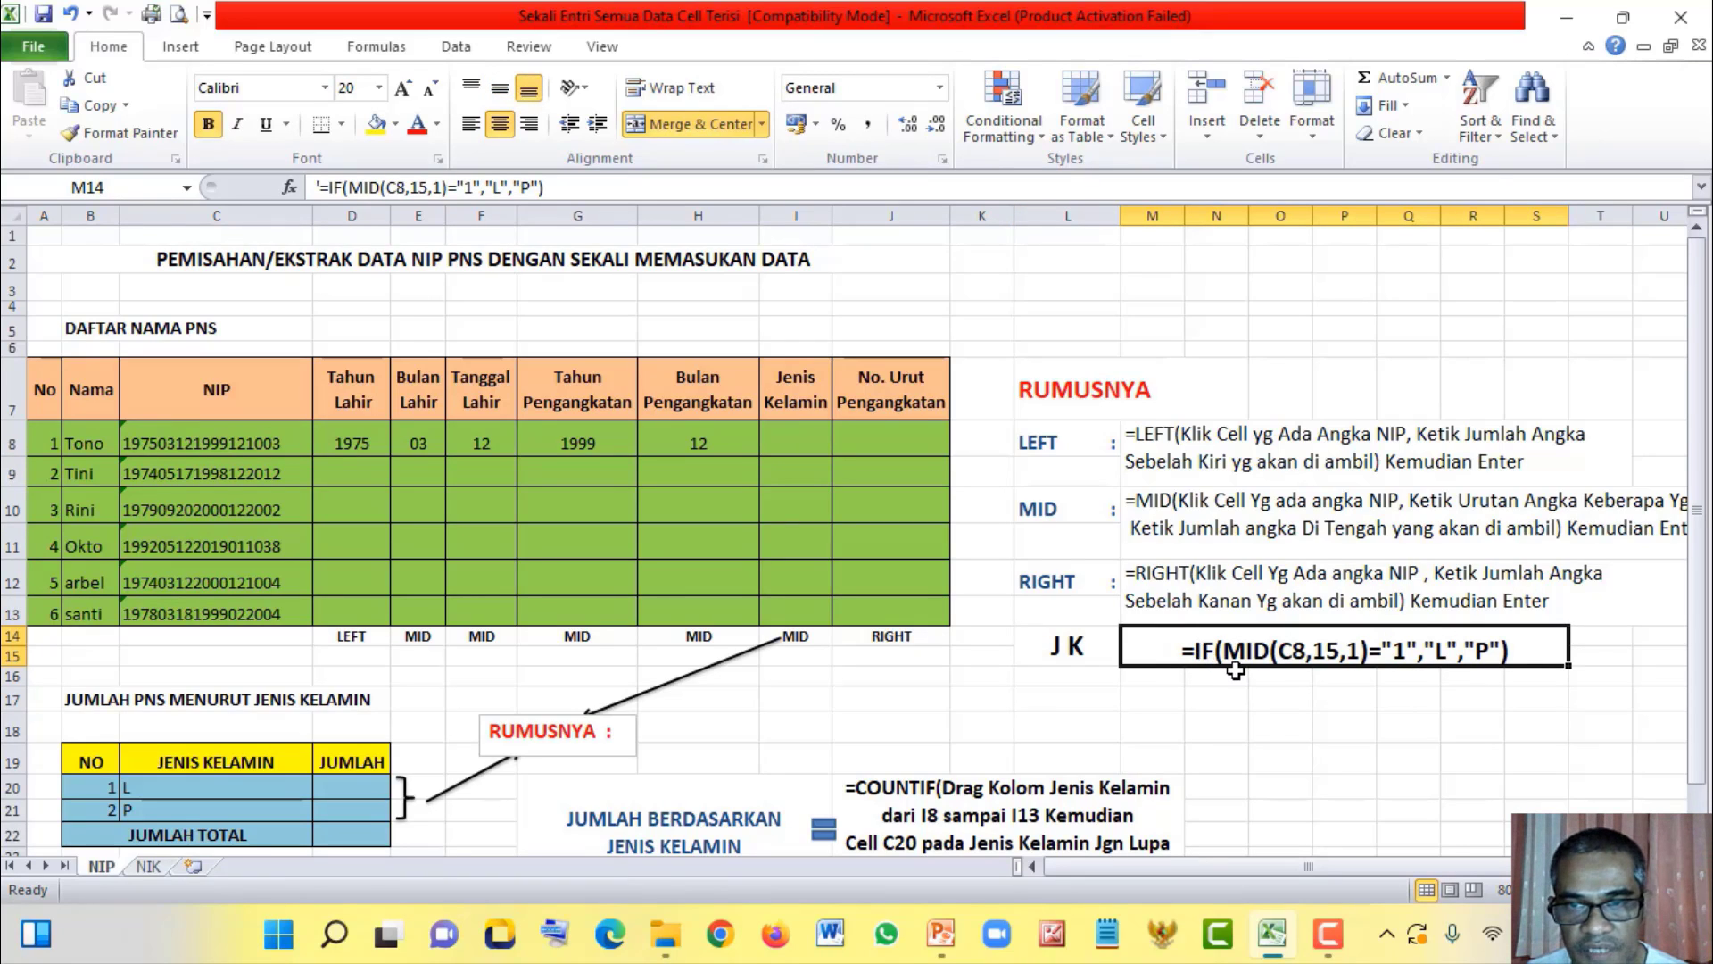
Step: Begin the gender formula in cell I8 with =IF(MID(C8,15,1) to take the NIP's 15th digit
{"action": "left_click", "coordinate": [781, 442]}
{"action": "type", "text": "="}
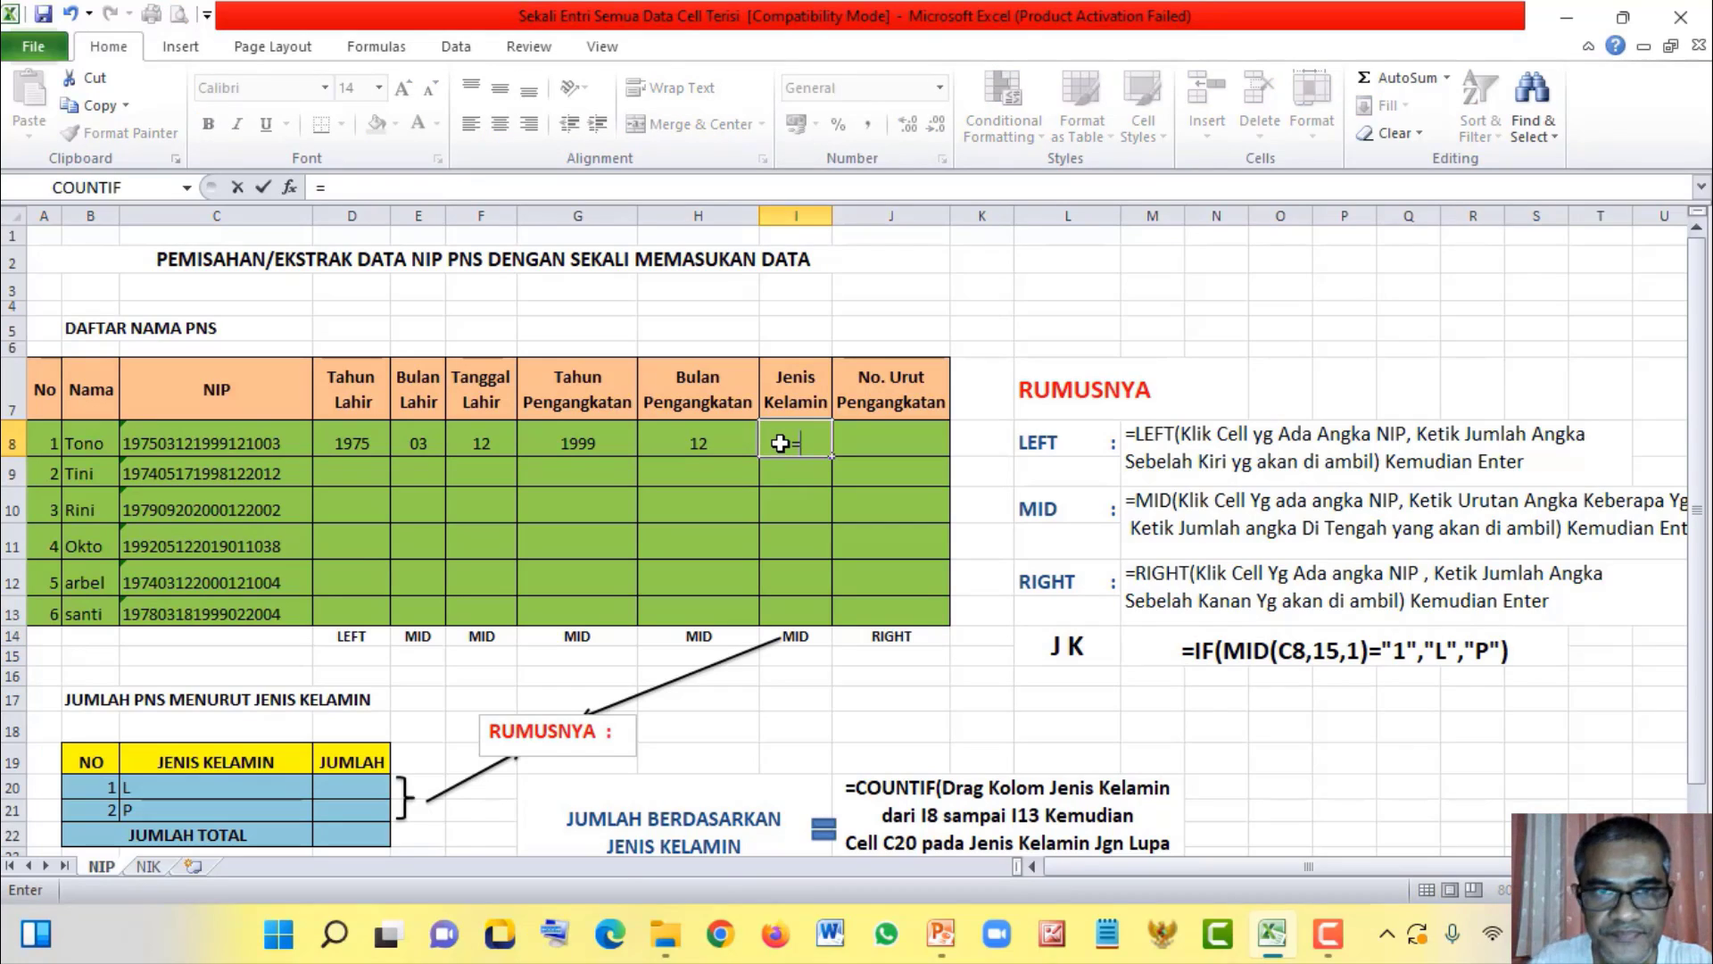
{"action": "type", "text": "if"}
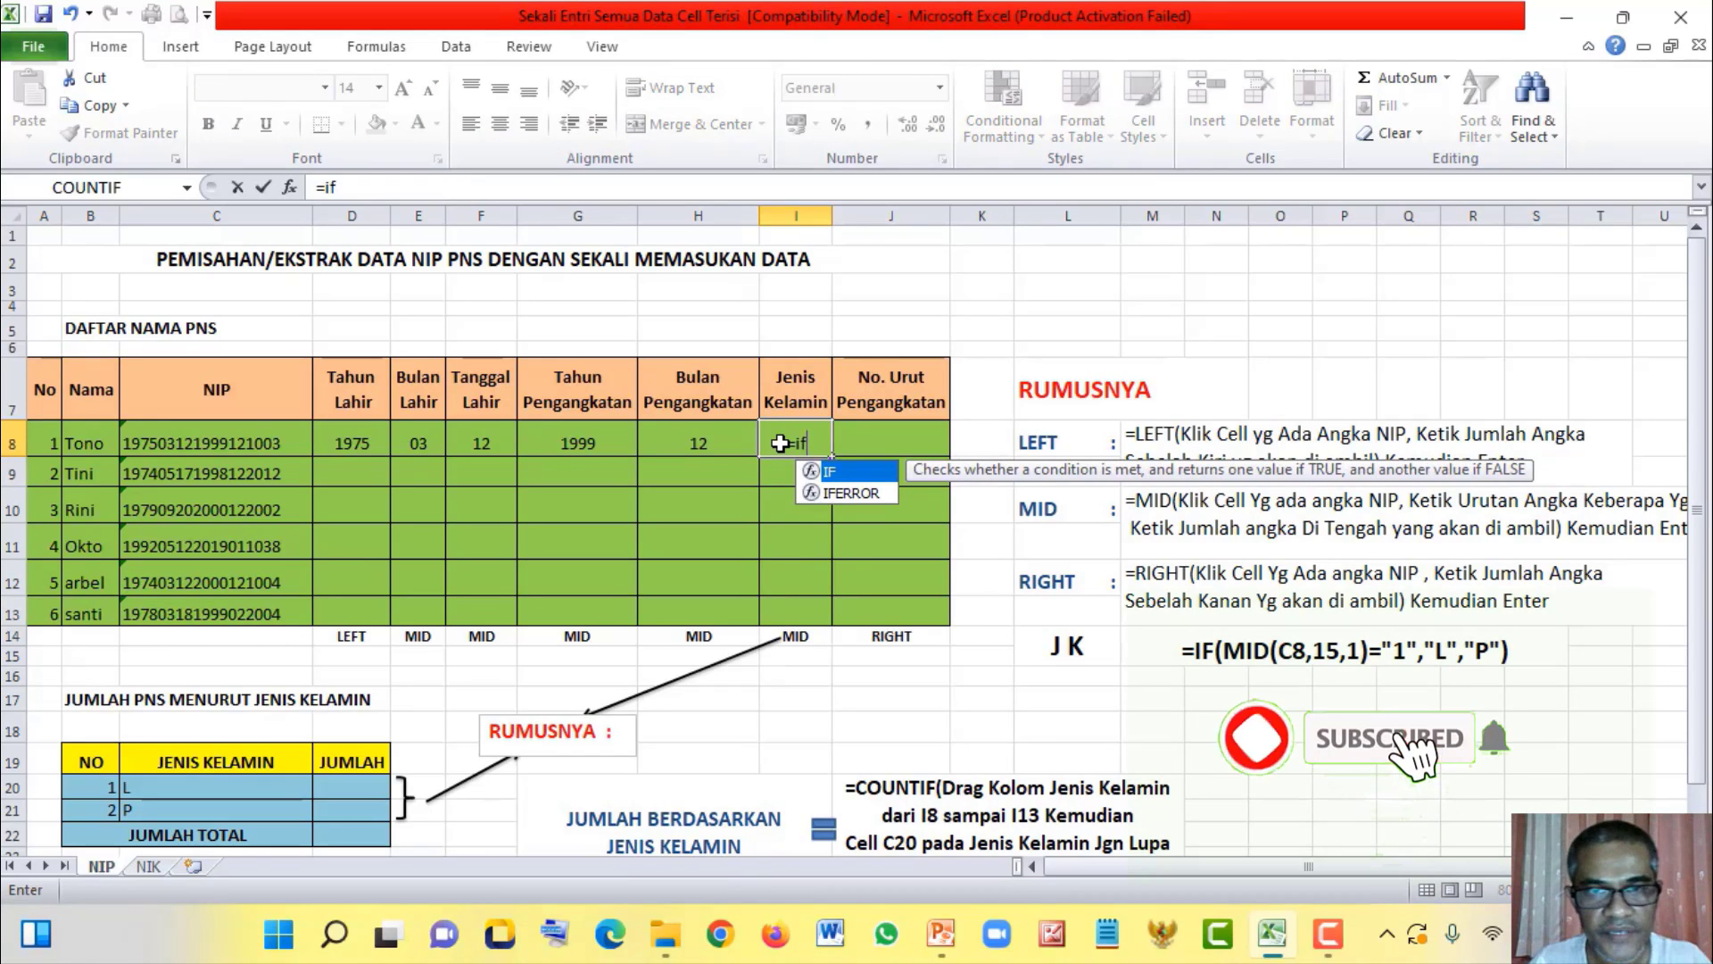
{"action": "key", "text": "Tab"}
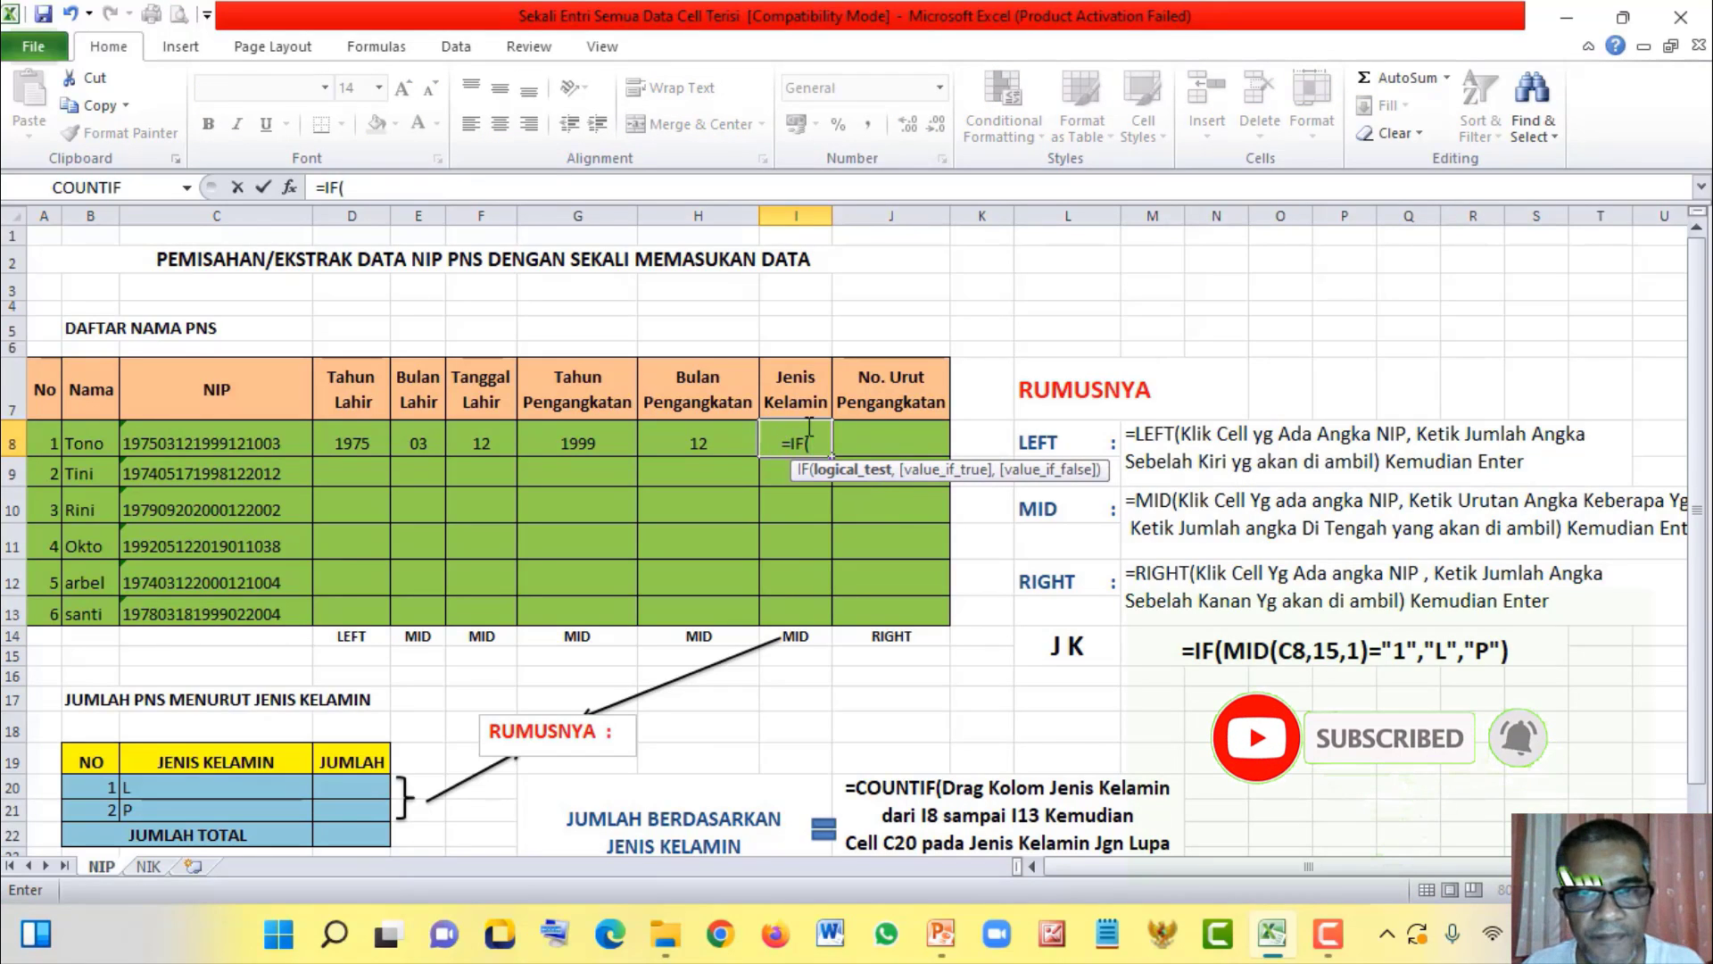
{"action": "type", "text": "mi"}
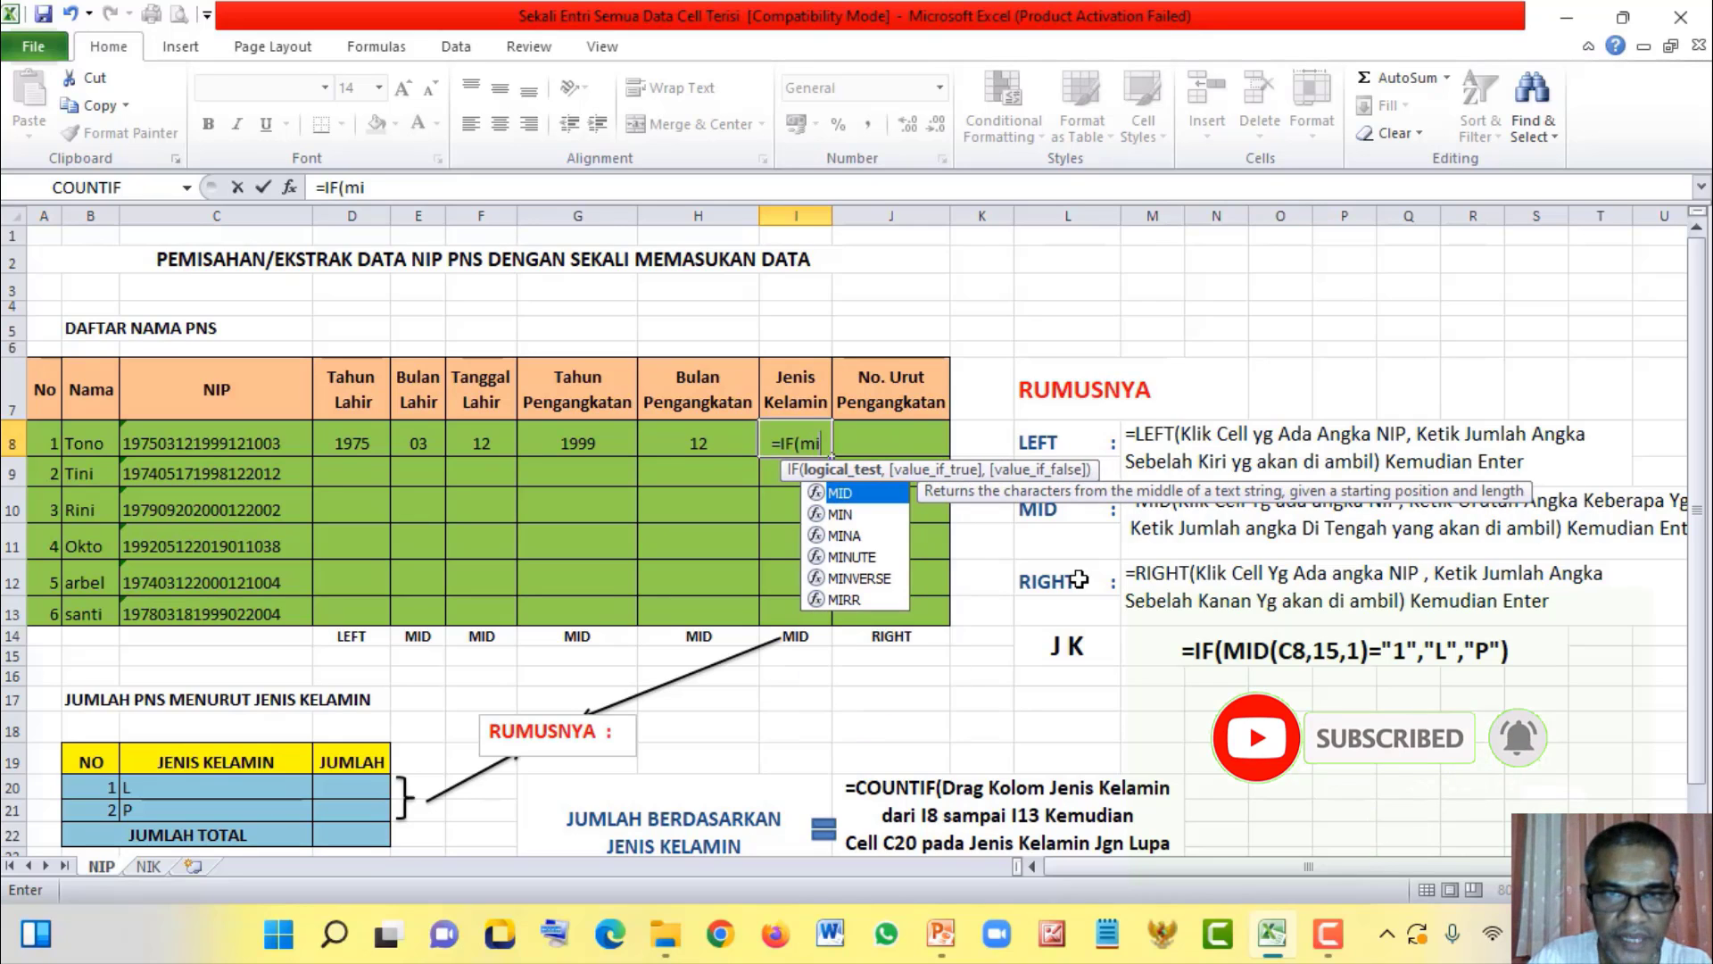
{"action": "key", "text": "Tab"}
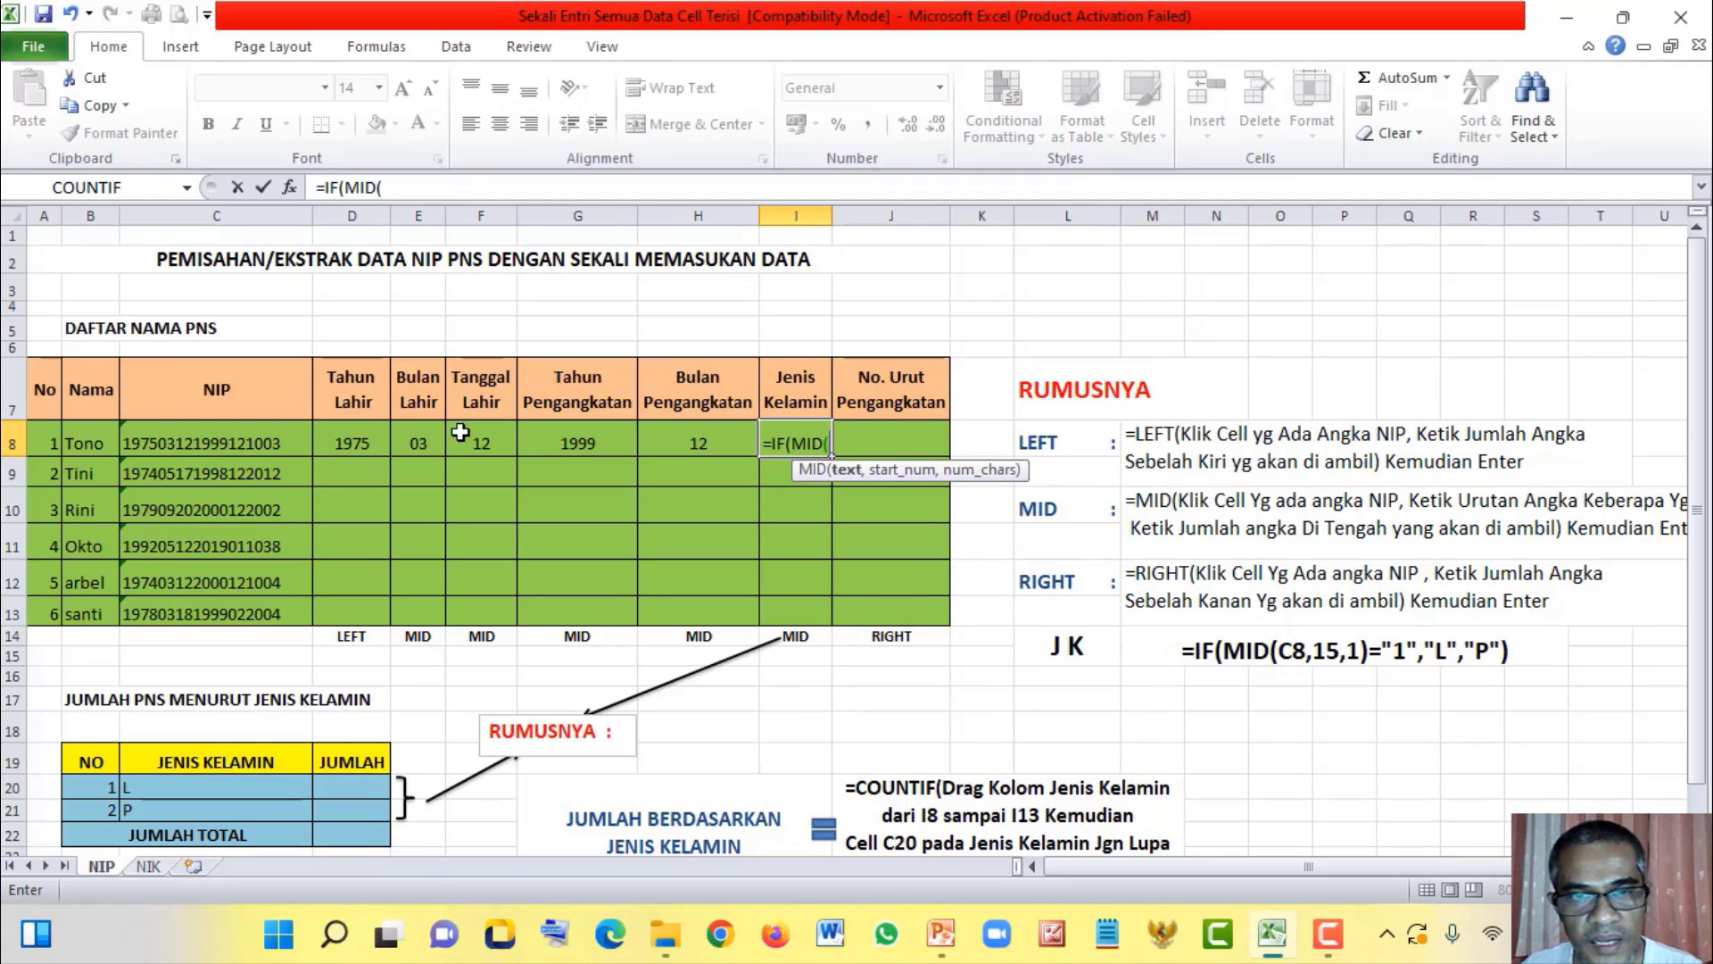
{"action": "left_click", "coordinate": [230, 444]}
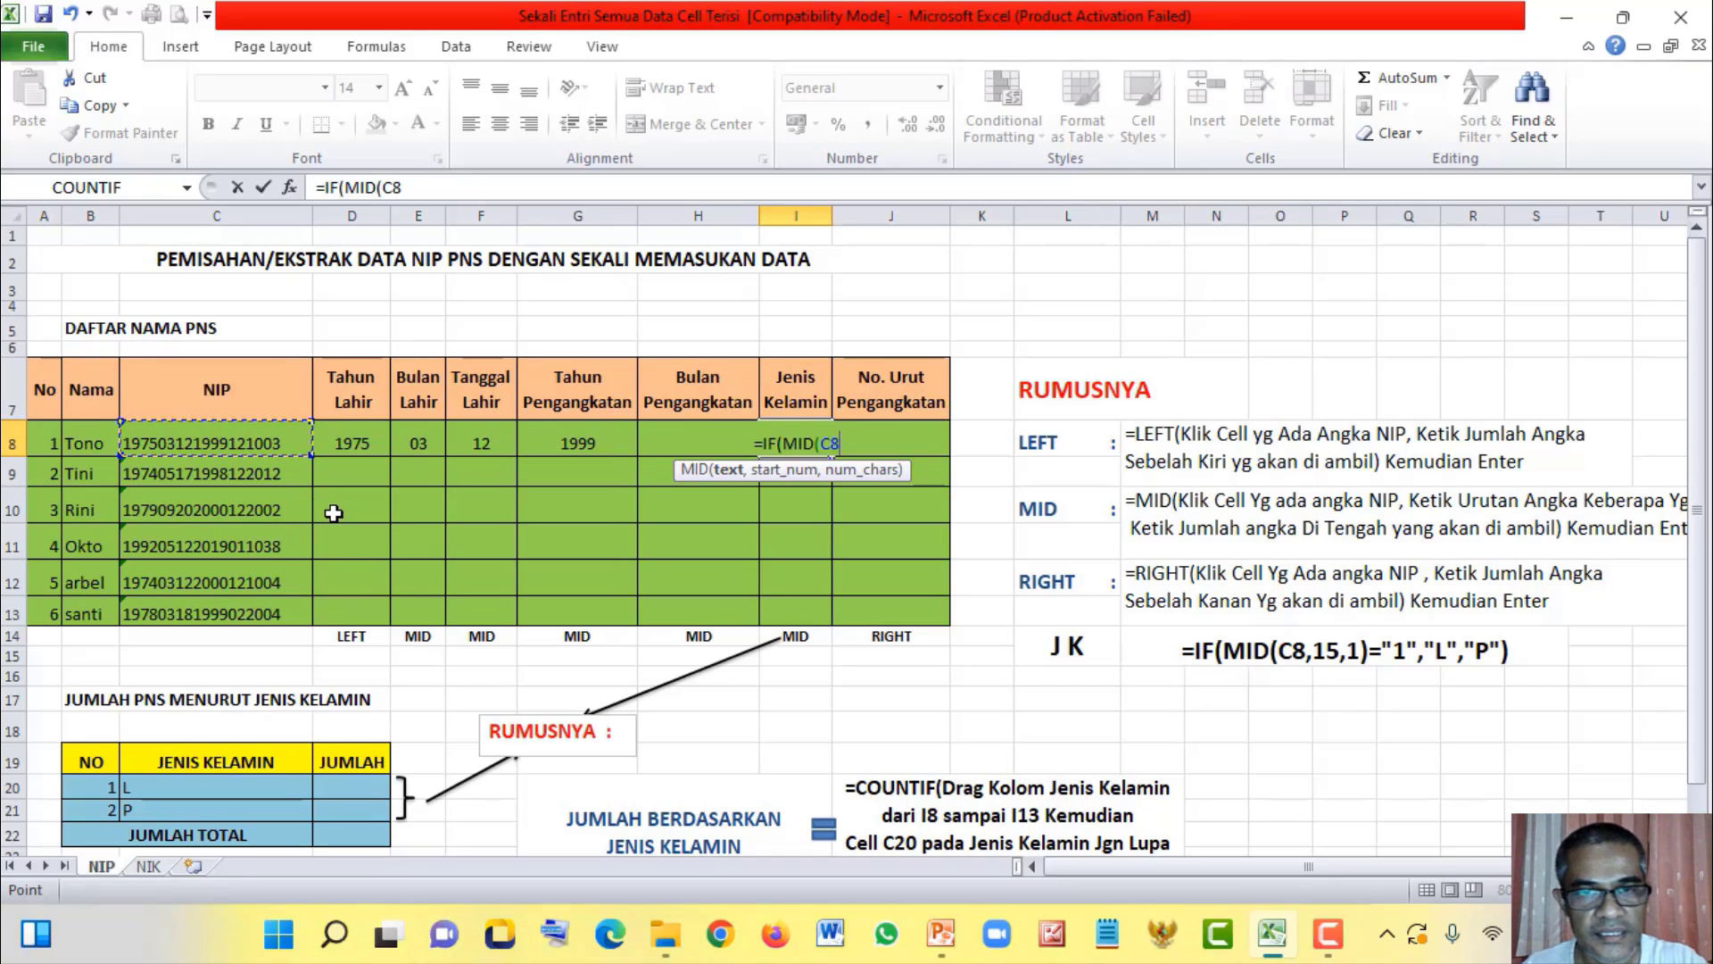
{"action": "type", "text": ",15"}
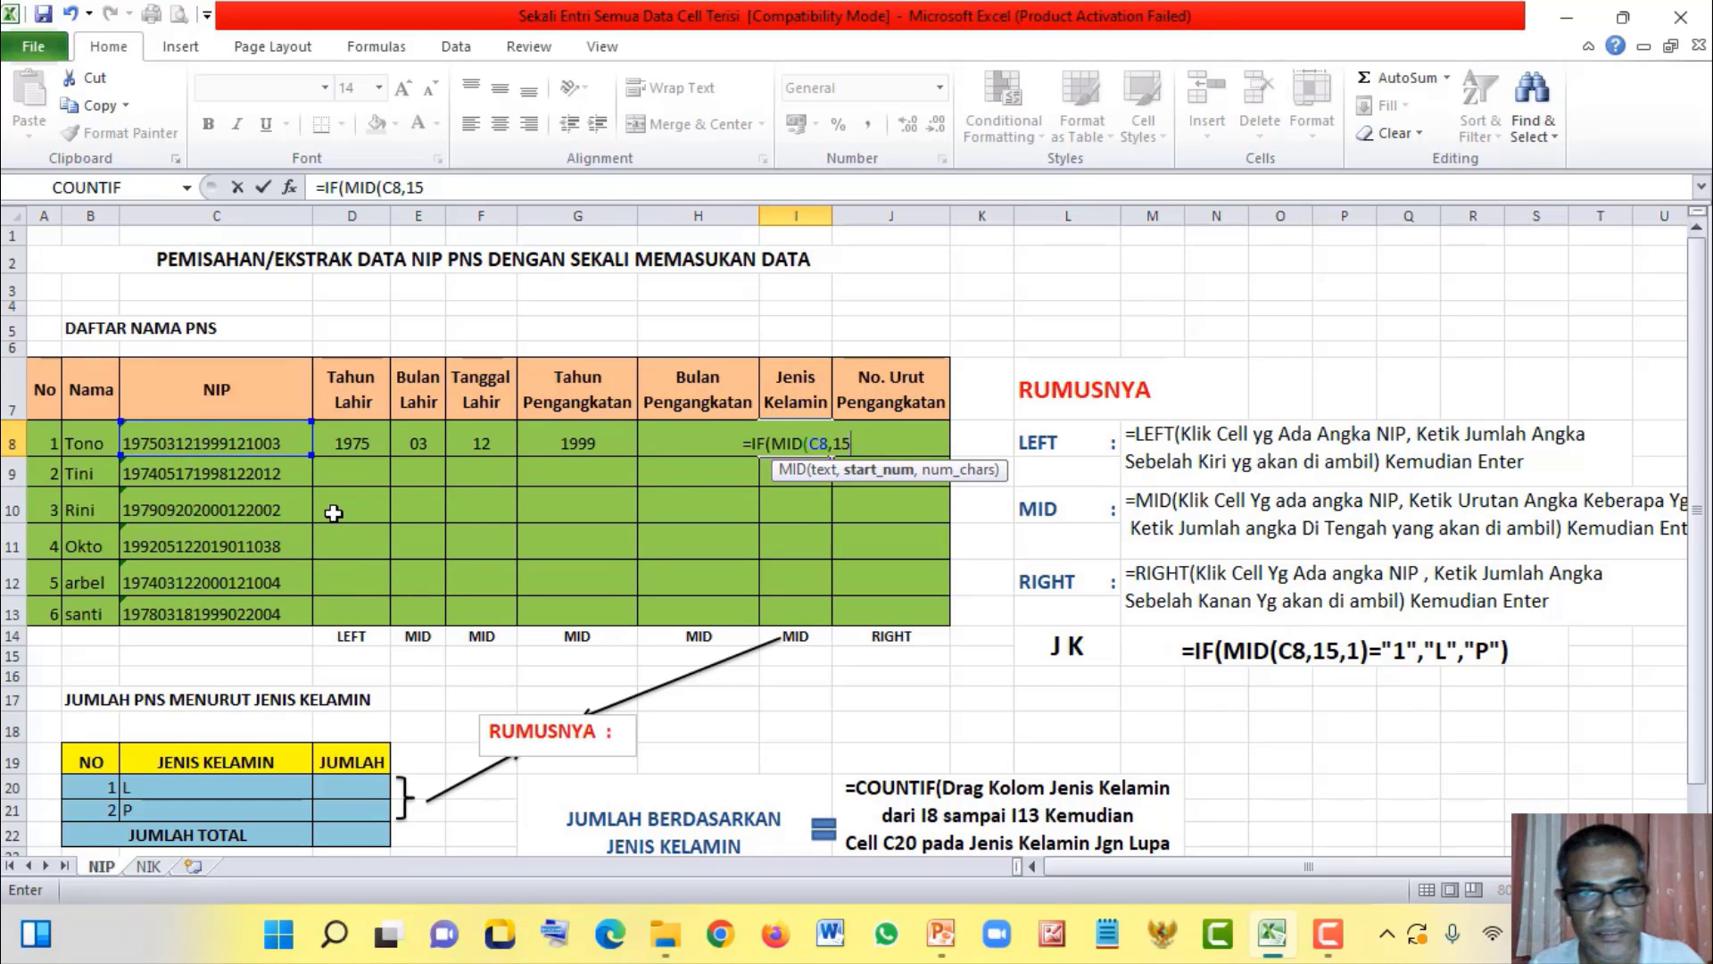
{"action": "type", "text": ","}
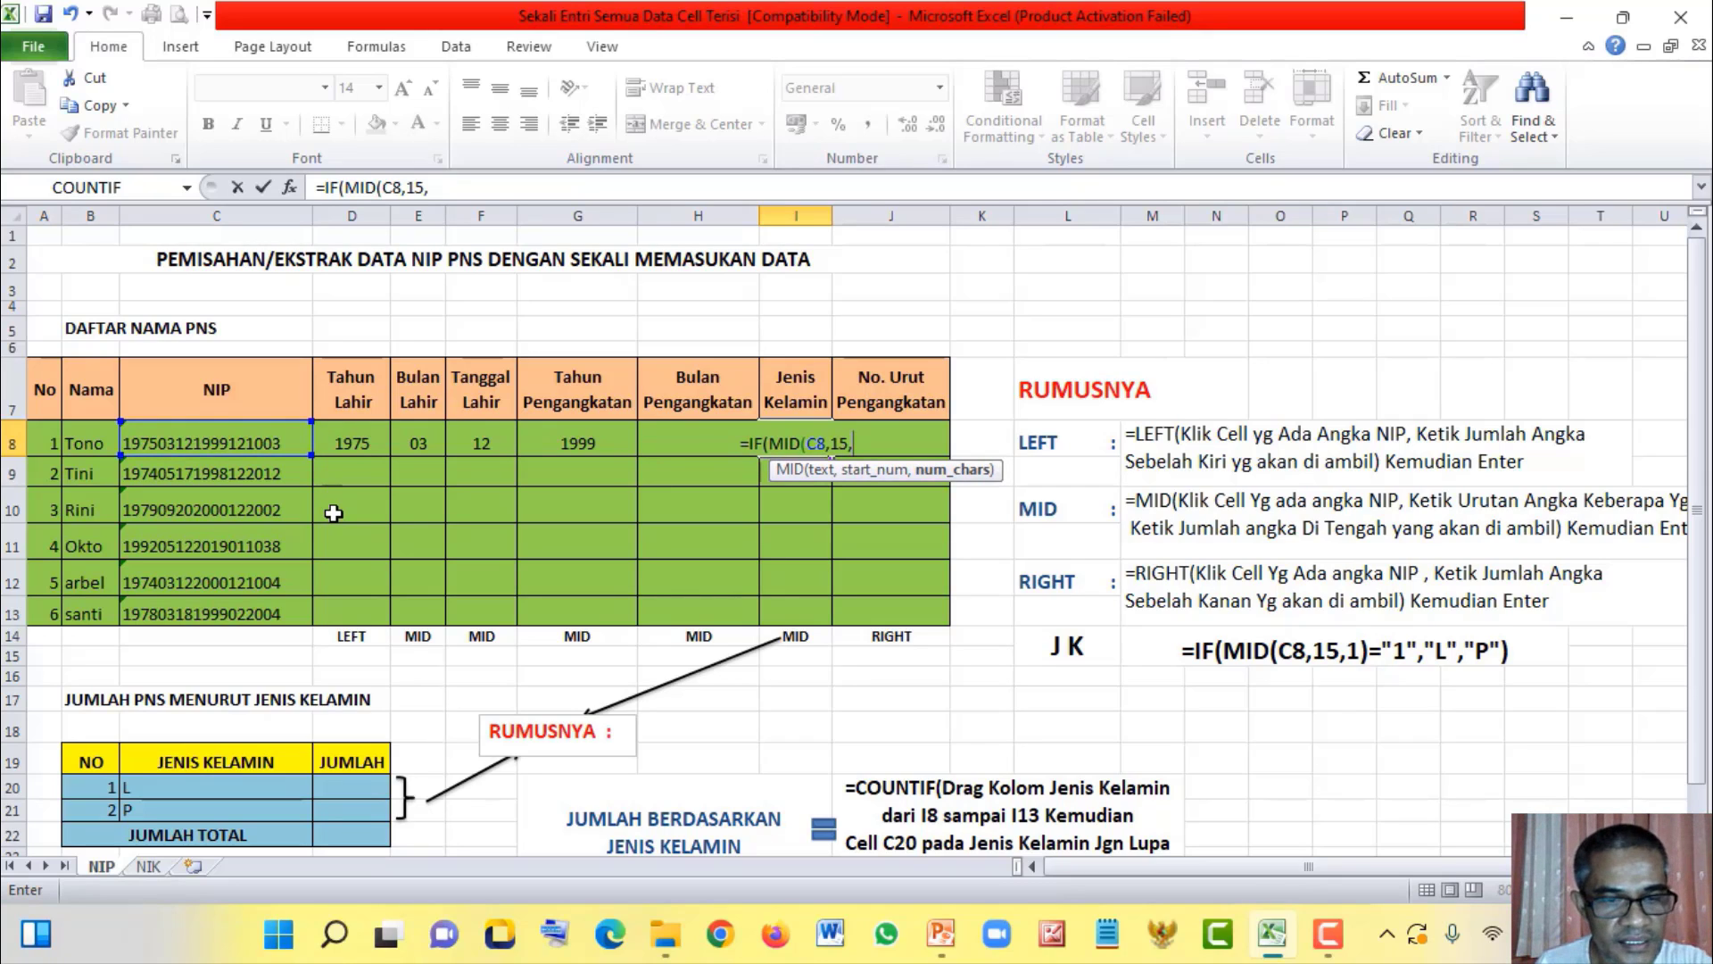
{"action": "type", "text": "1"}
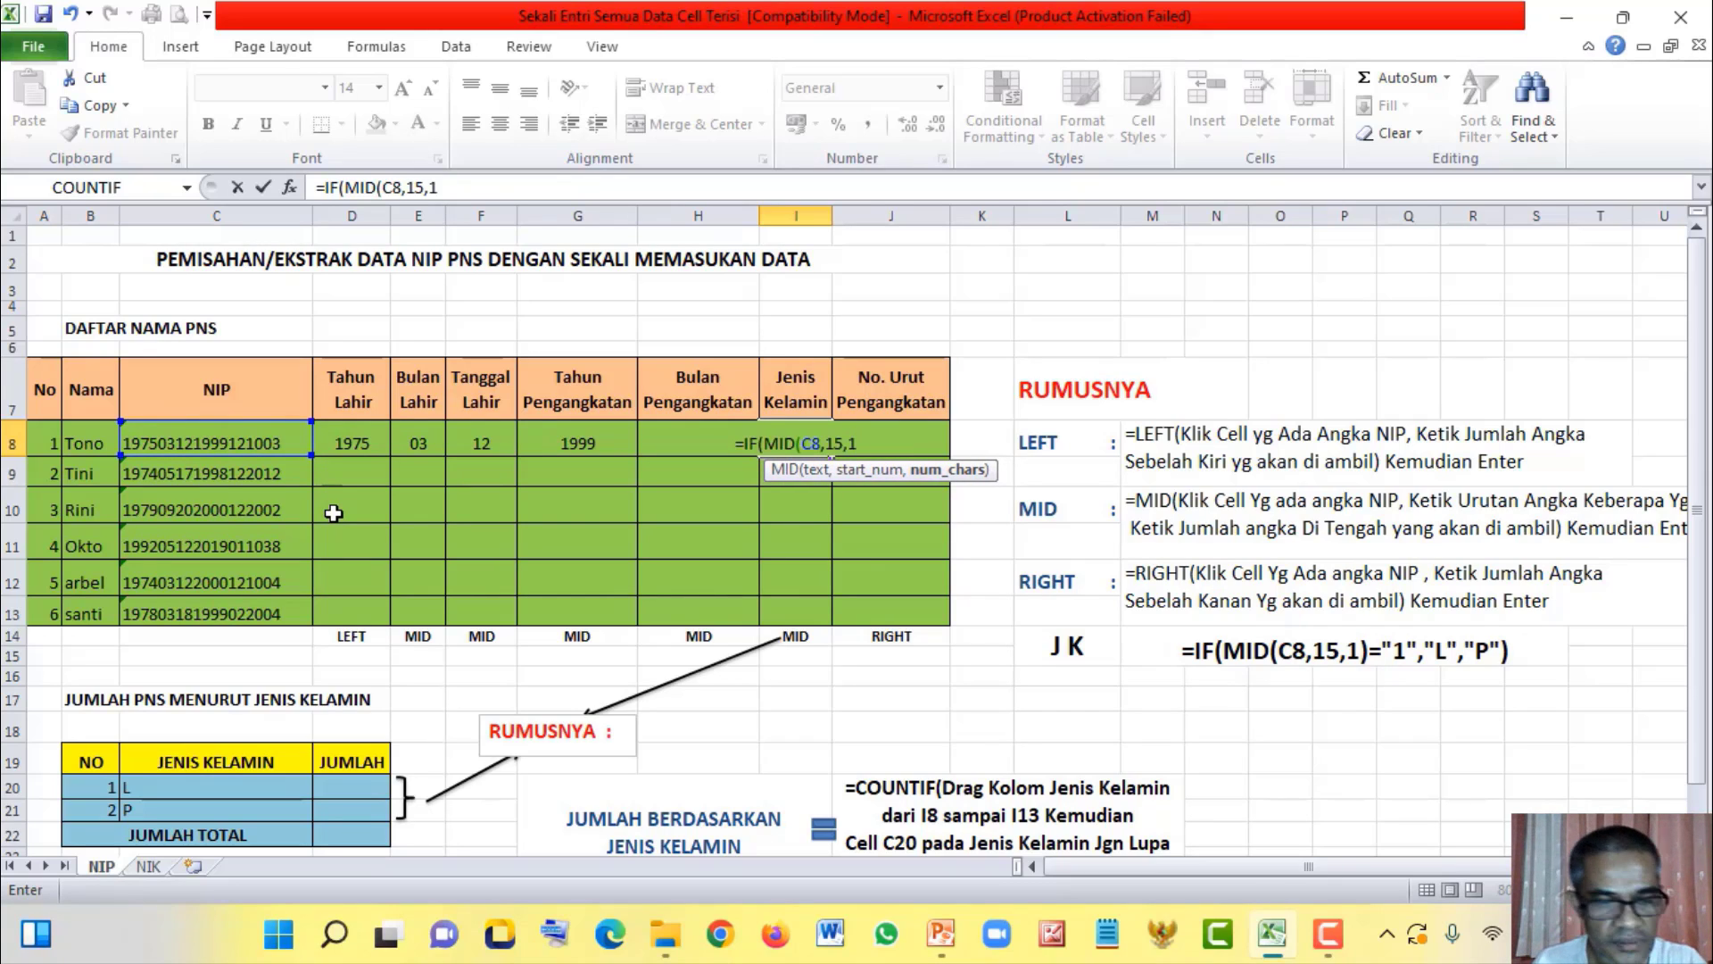
{"action": "type", "text": ")"}
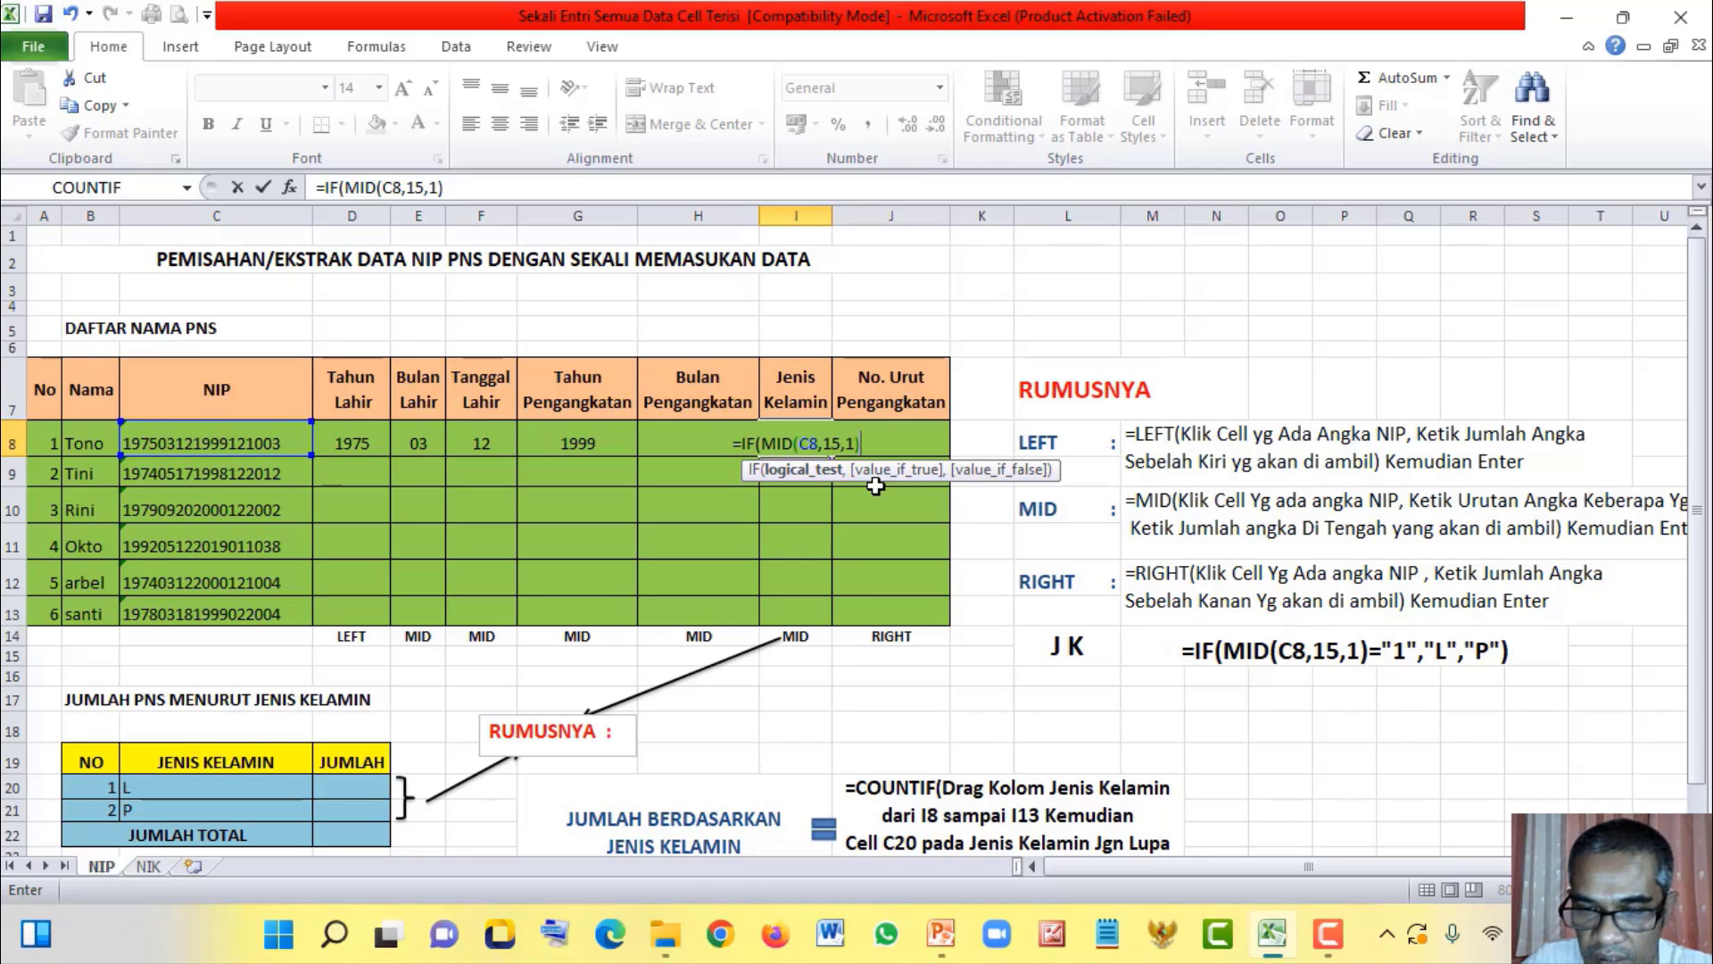
Step: Extend the gender formula in cell I8 so its logical test compares the extracted NIP digit with "1"
{"action": "type", "text": "="}
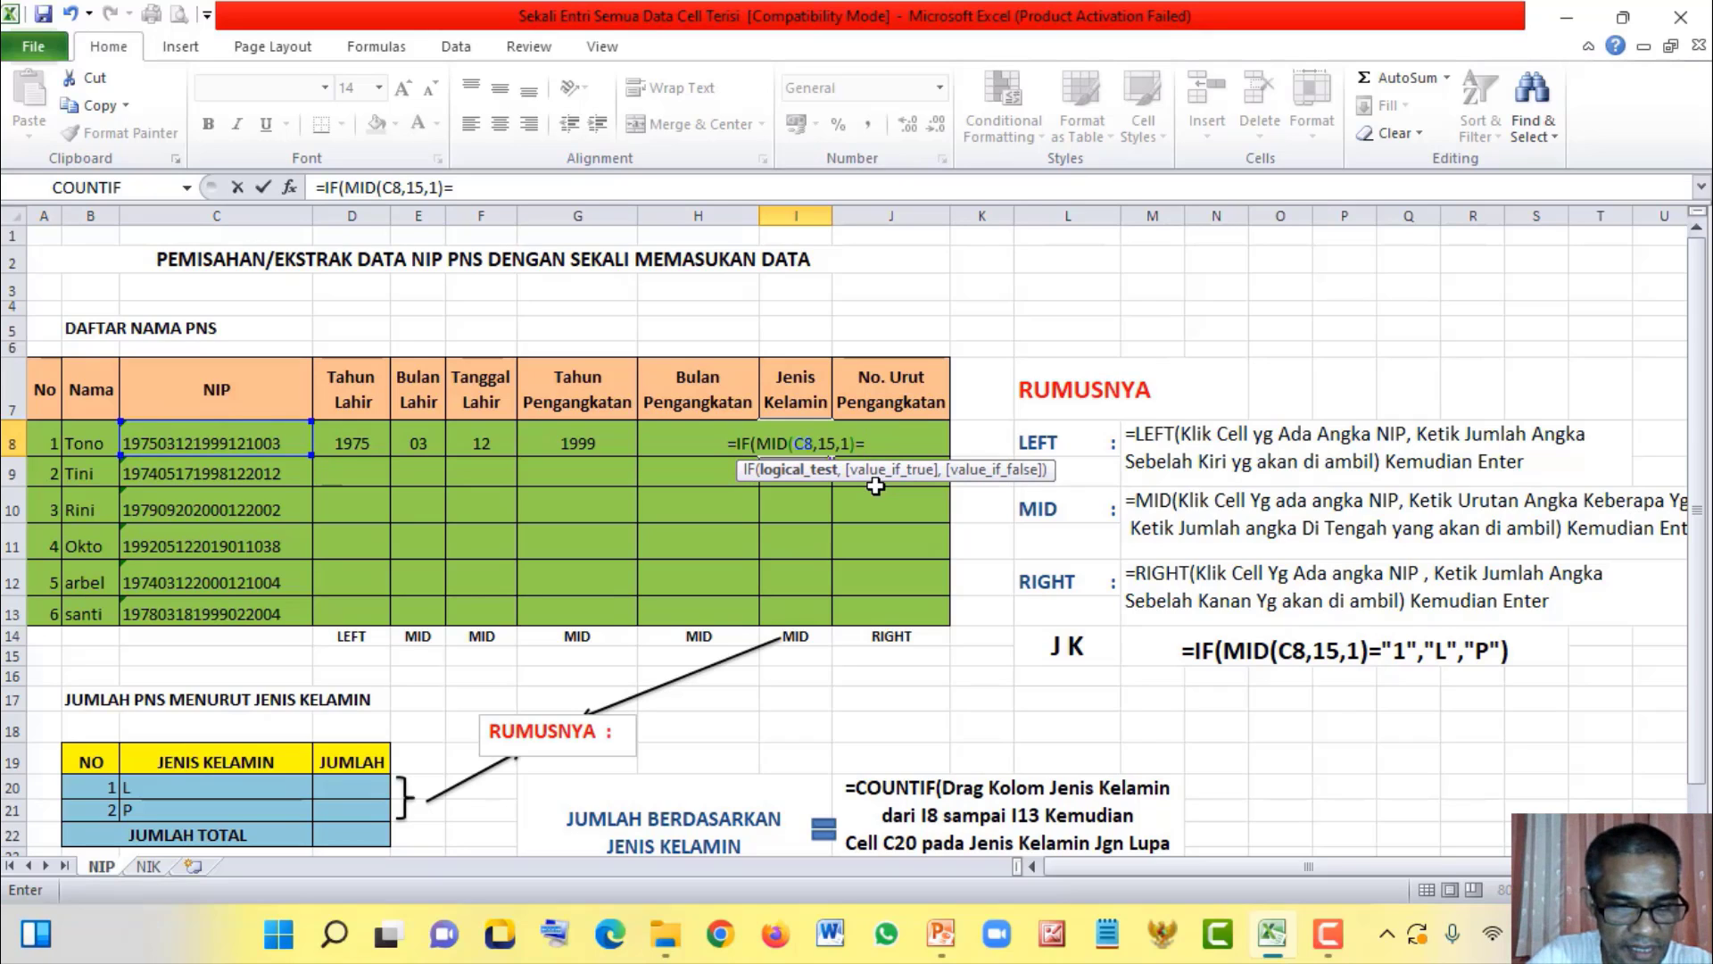
{"action": "type", "text": "\""}
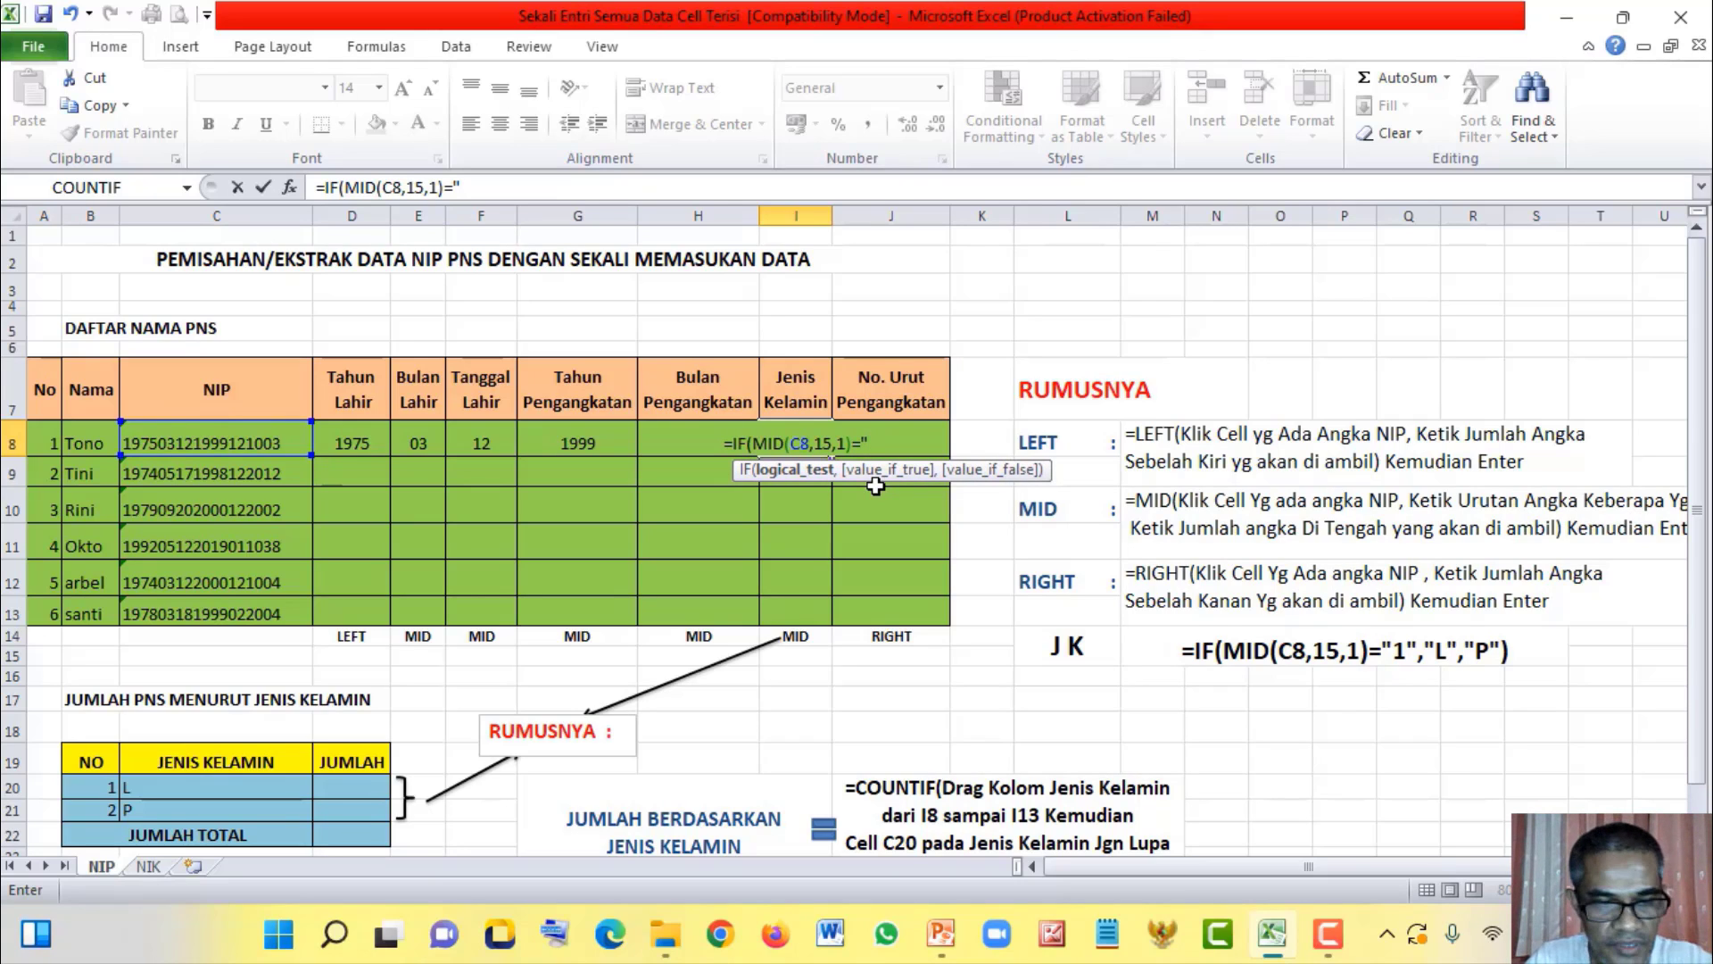
{"action": "type", "text": "1"}
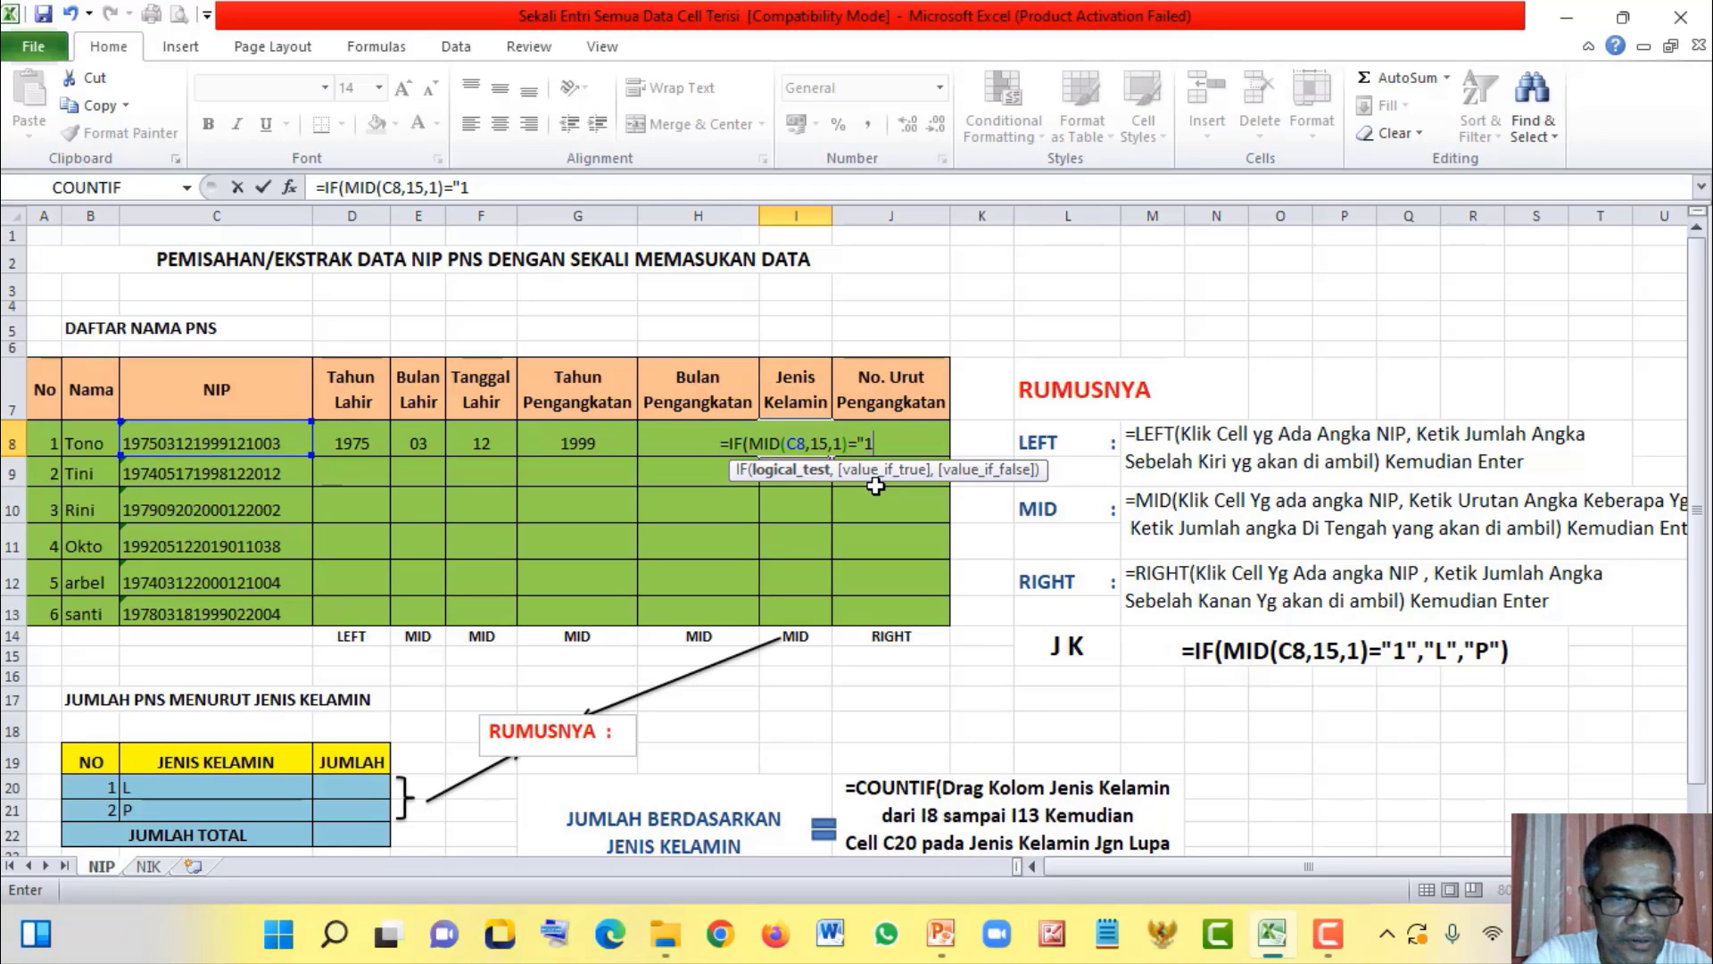
{"action": "type", "text": "\""}
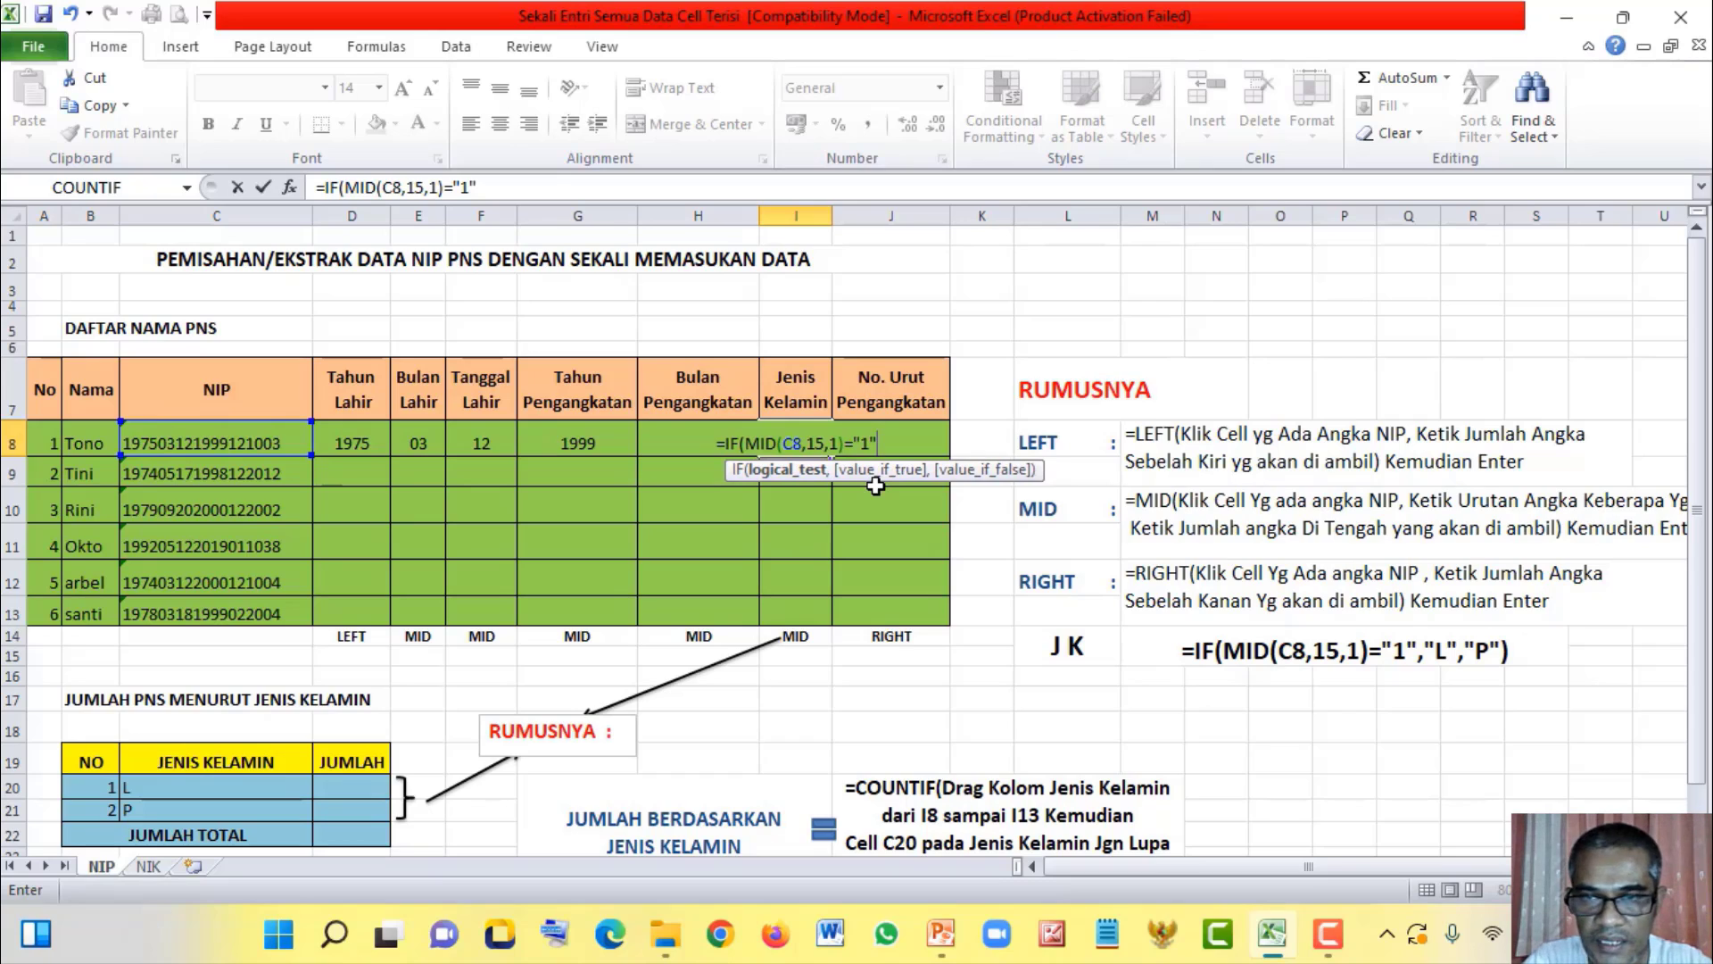
{"action": "type", "text": ","}
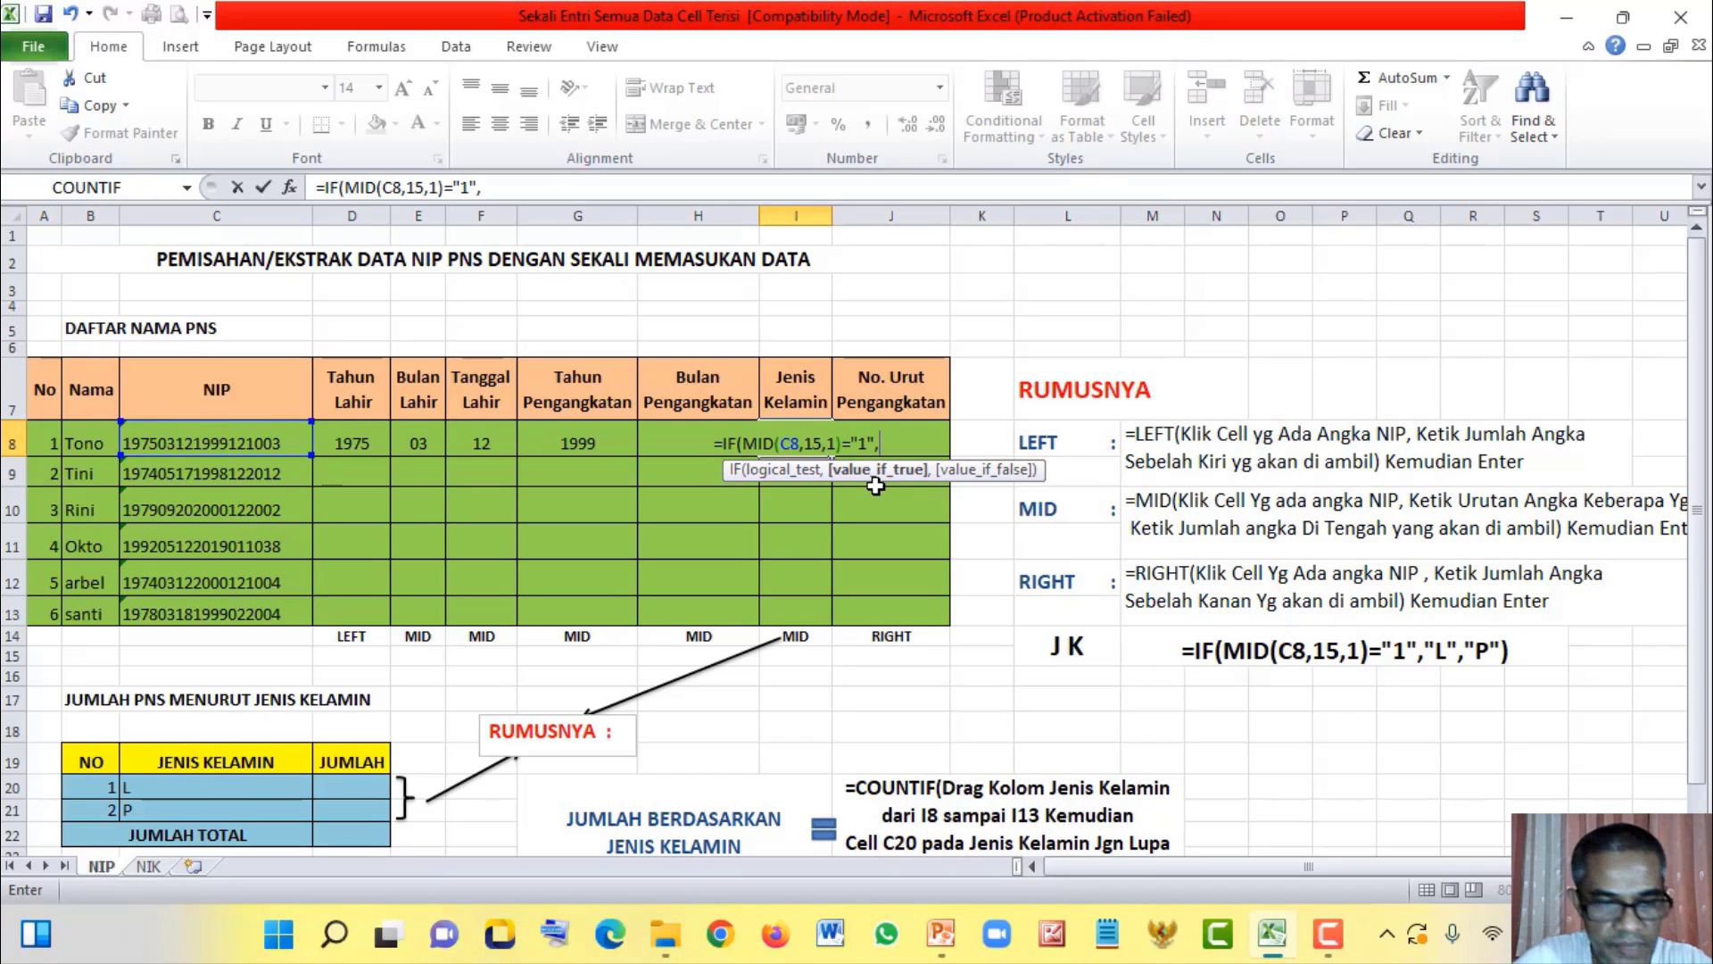
Step: Complete the I8 gender formula with "L" as the true result and "P" as the false result, and enter it
{"action": "type", "text": "\""}
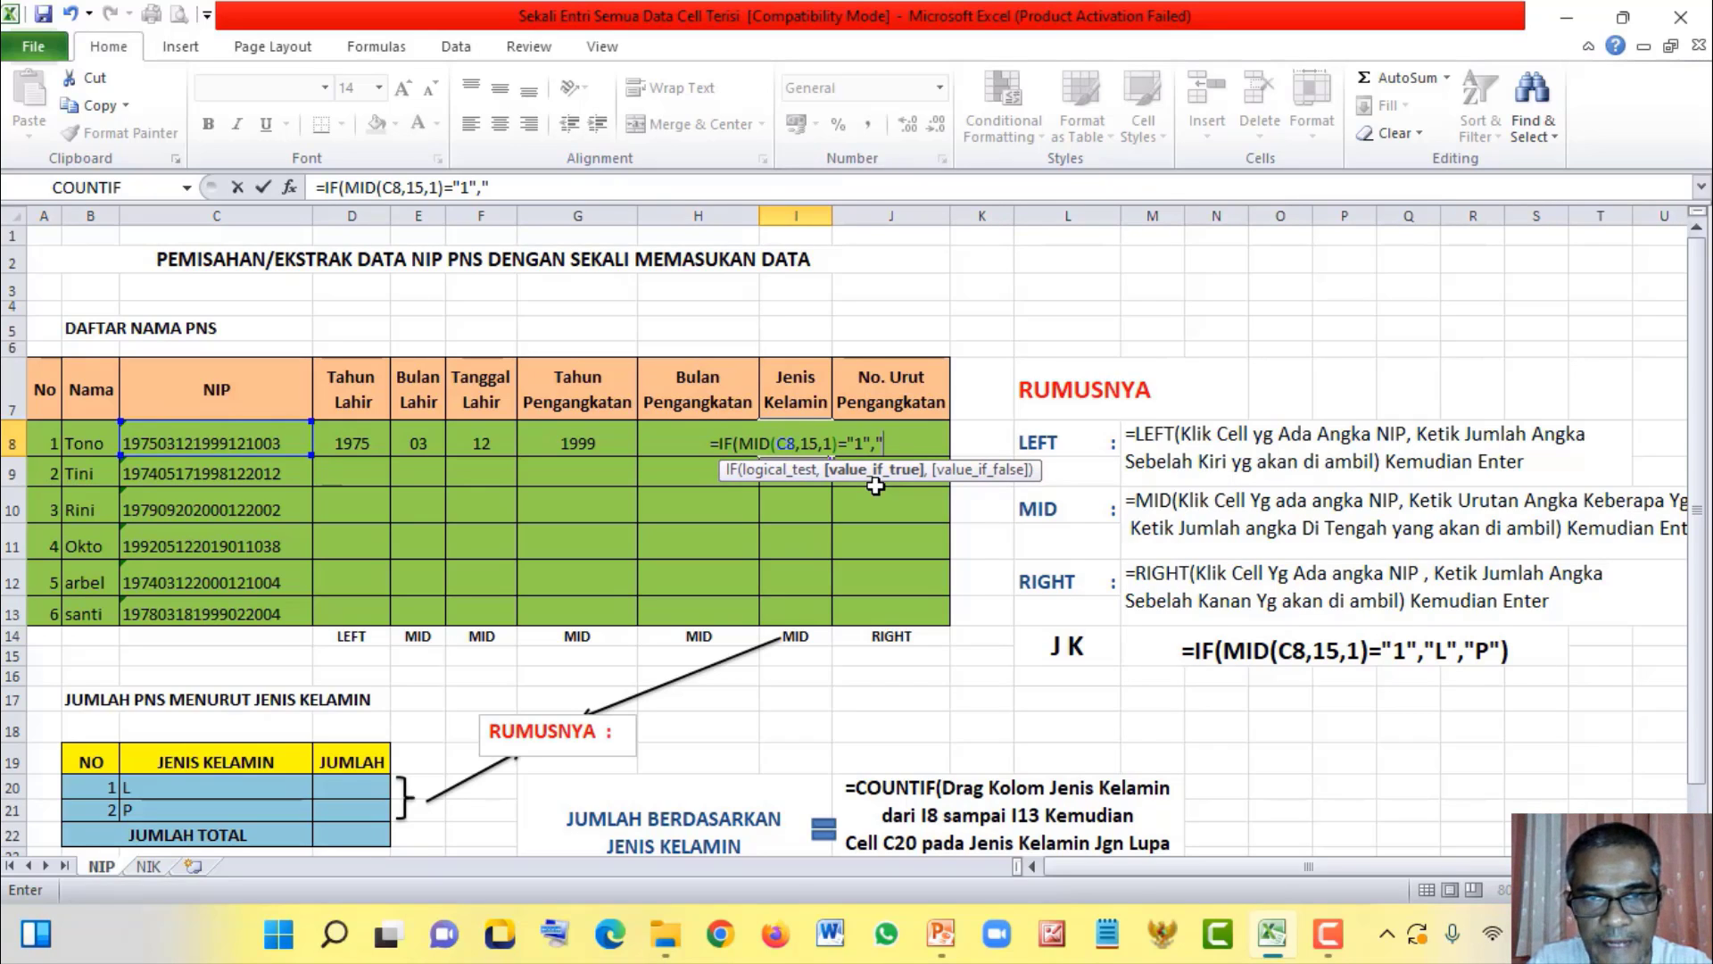
{"action": "type", "text": "L"}
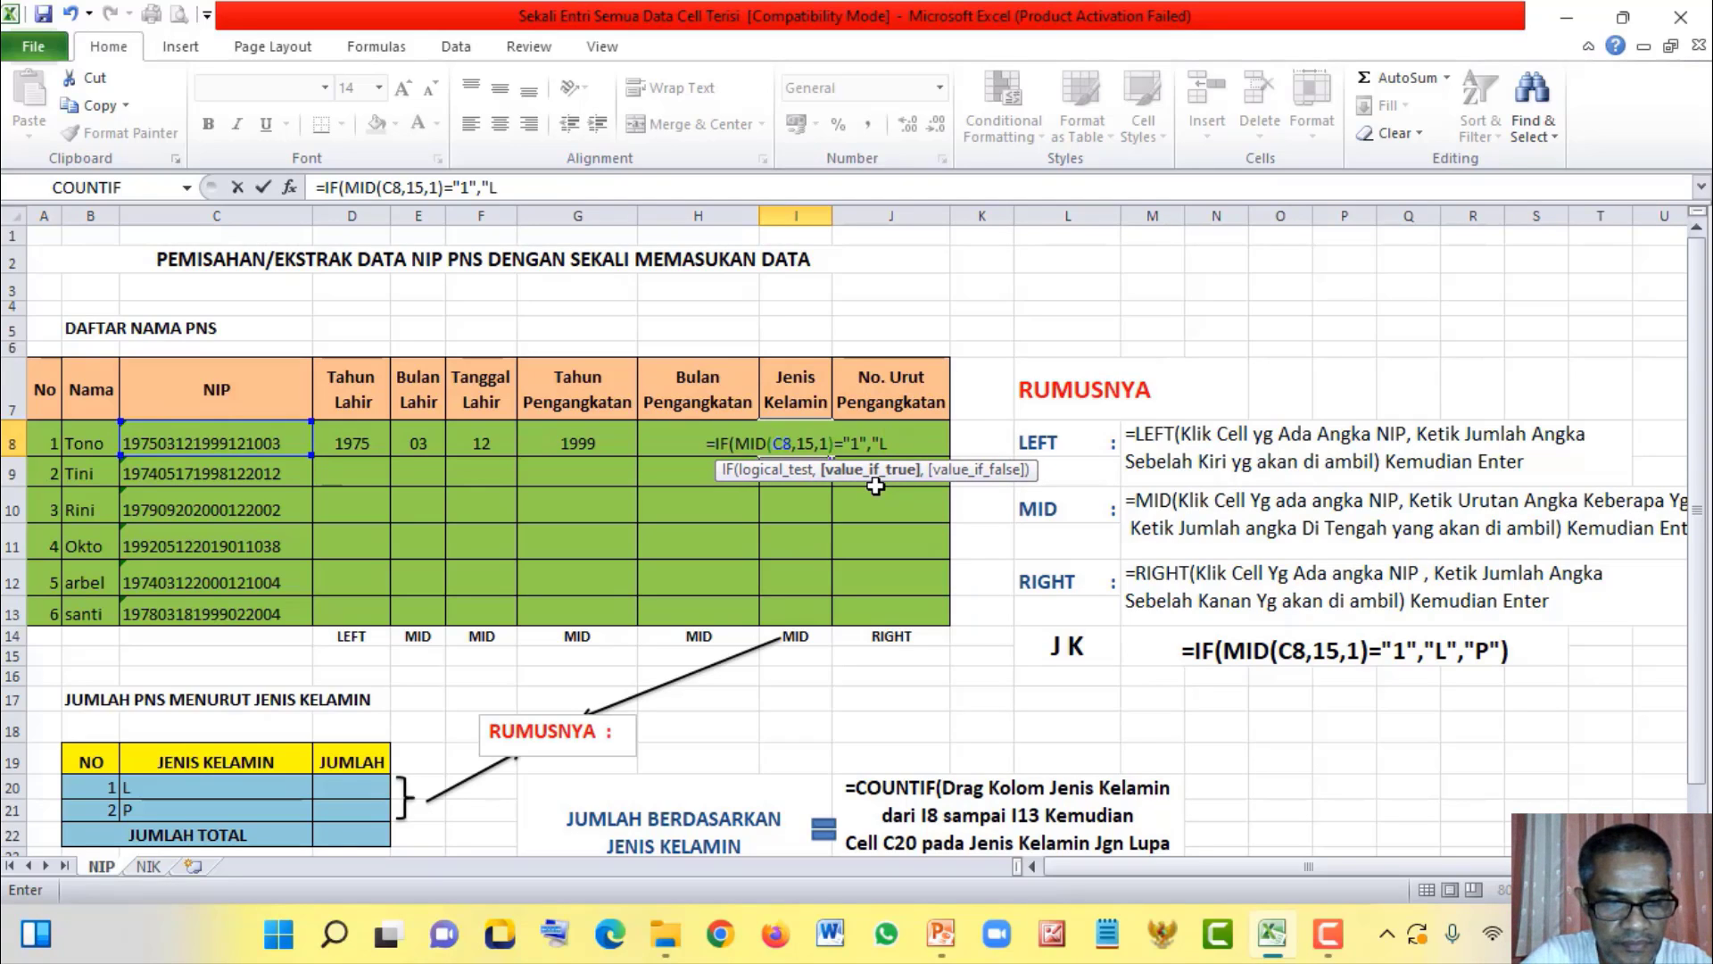
{"action": "type", "text": "\""}
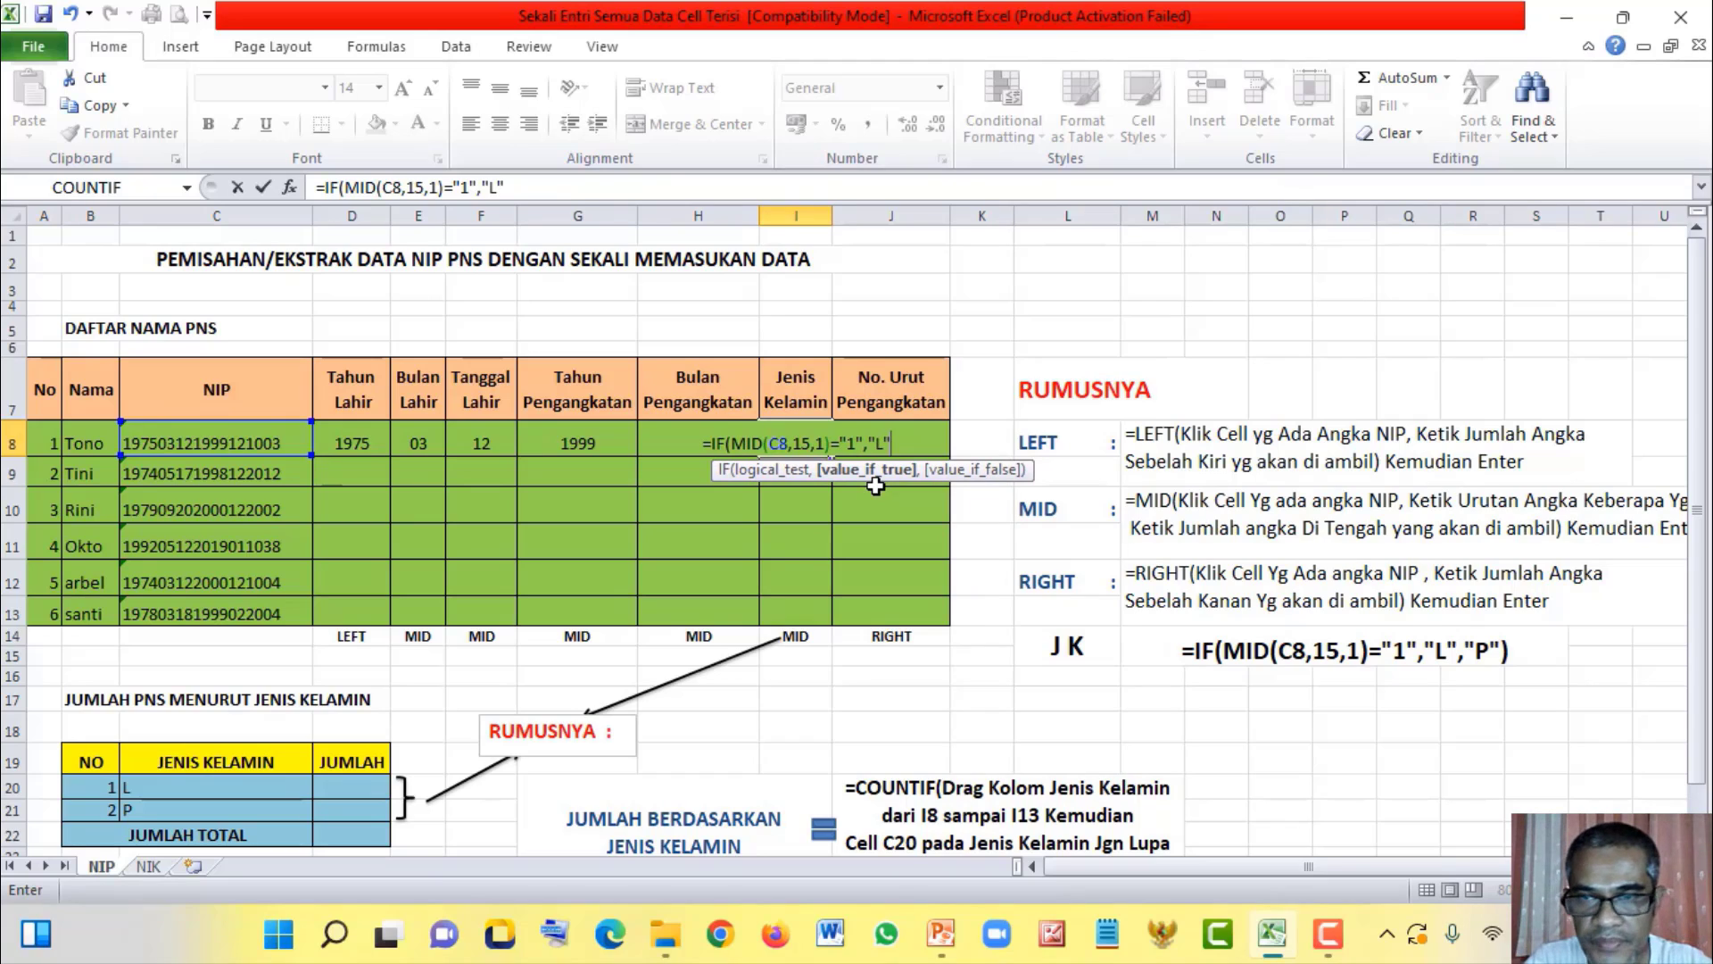
{"action": "type", "text": ","}
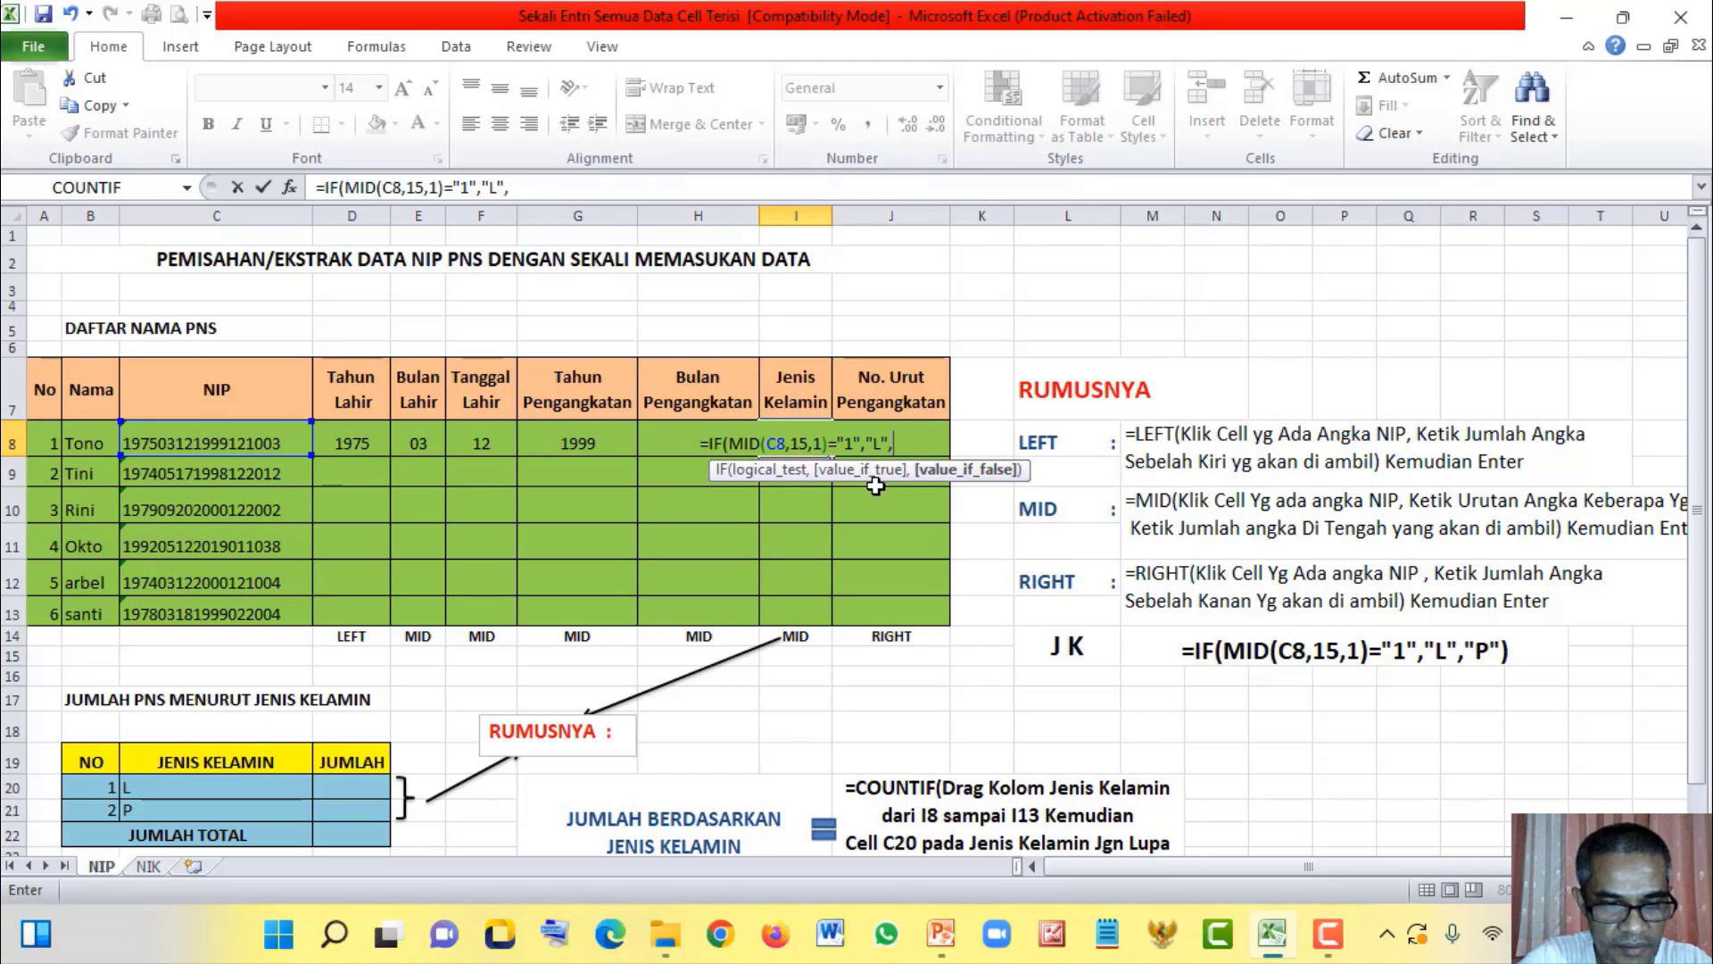
{"action": "type", "text": "\""}
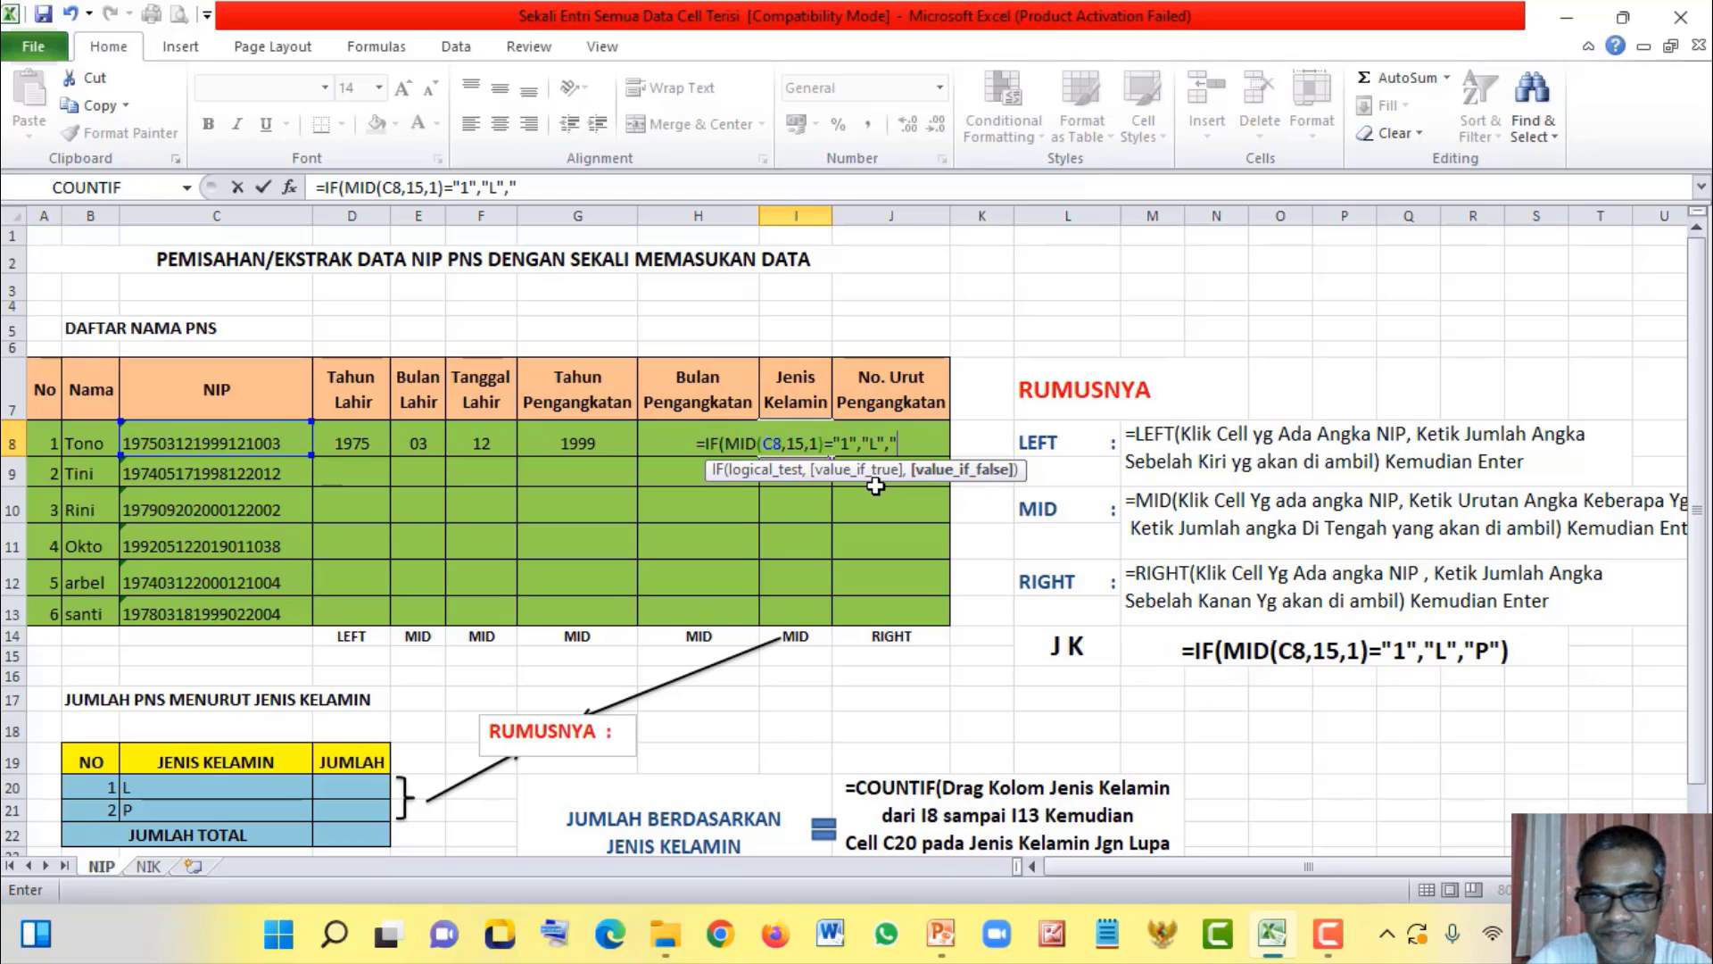
{"action": "type", "text": "P"}
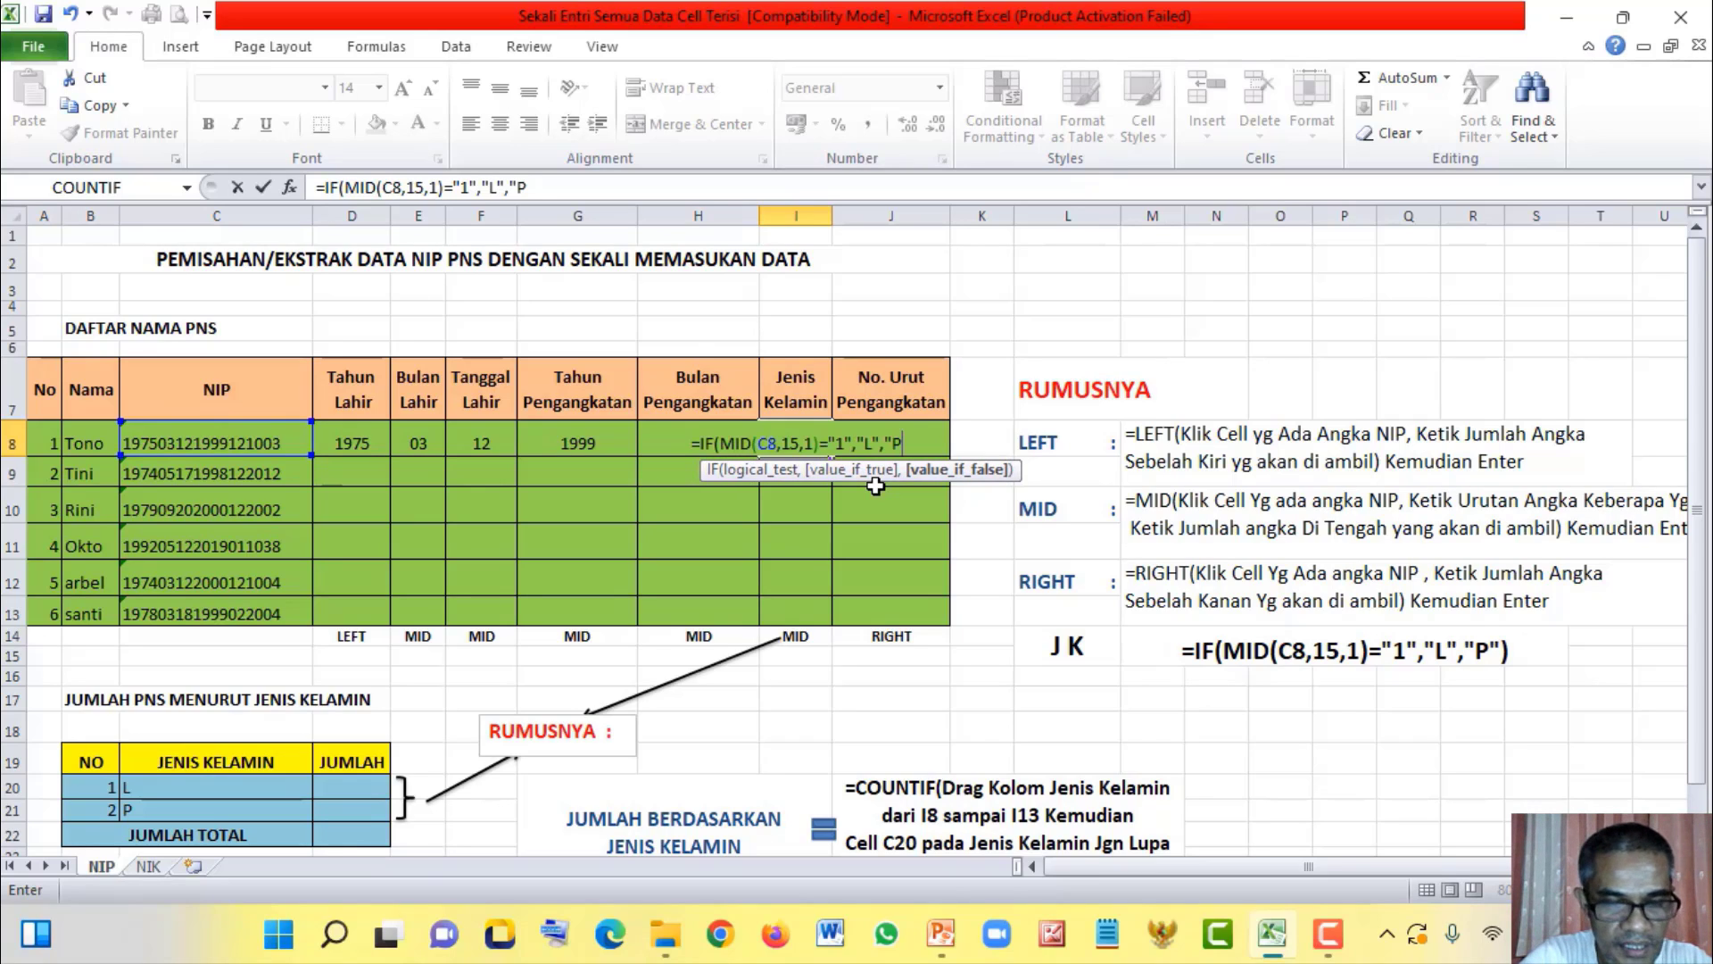
{"action": "type", "text": "£"}
{"action": "key", "text": "BackSpace"}
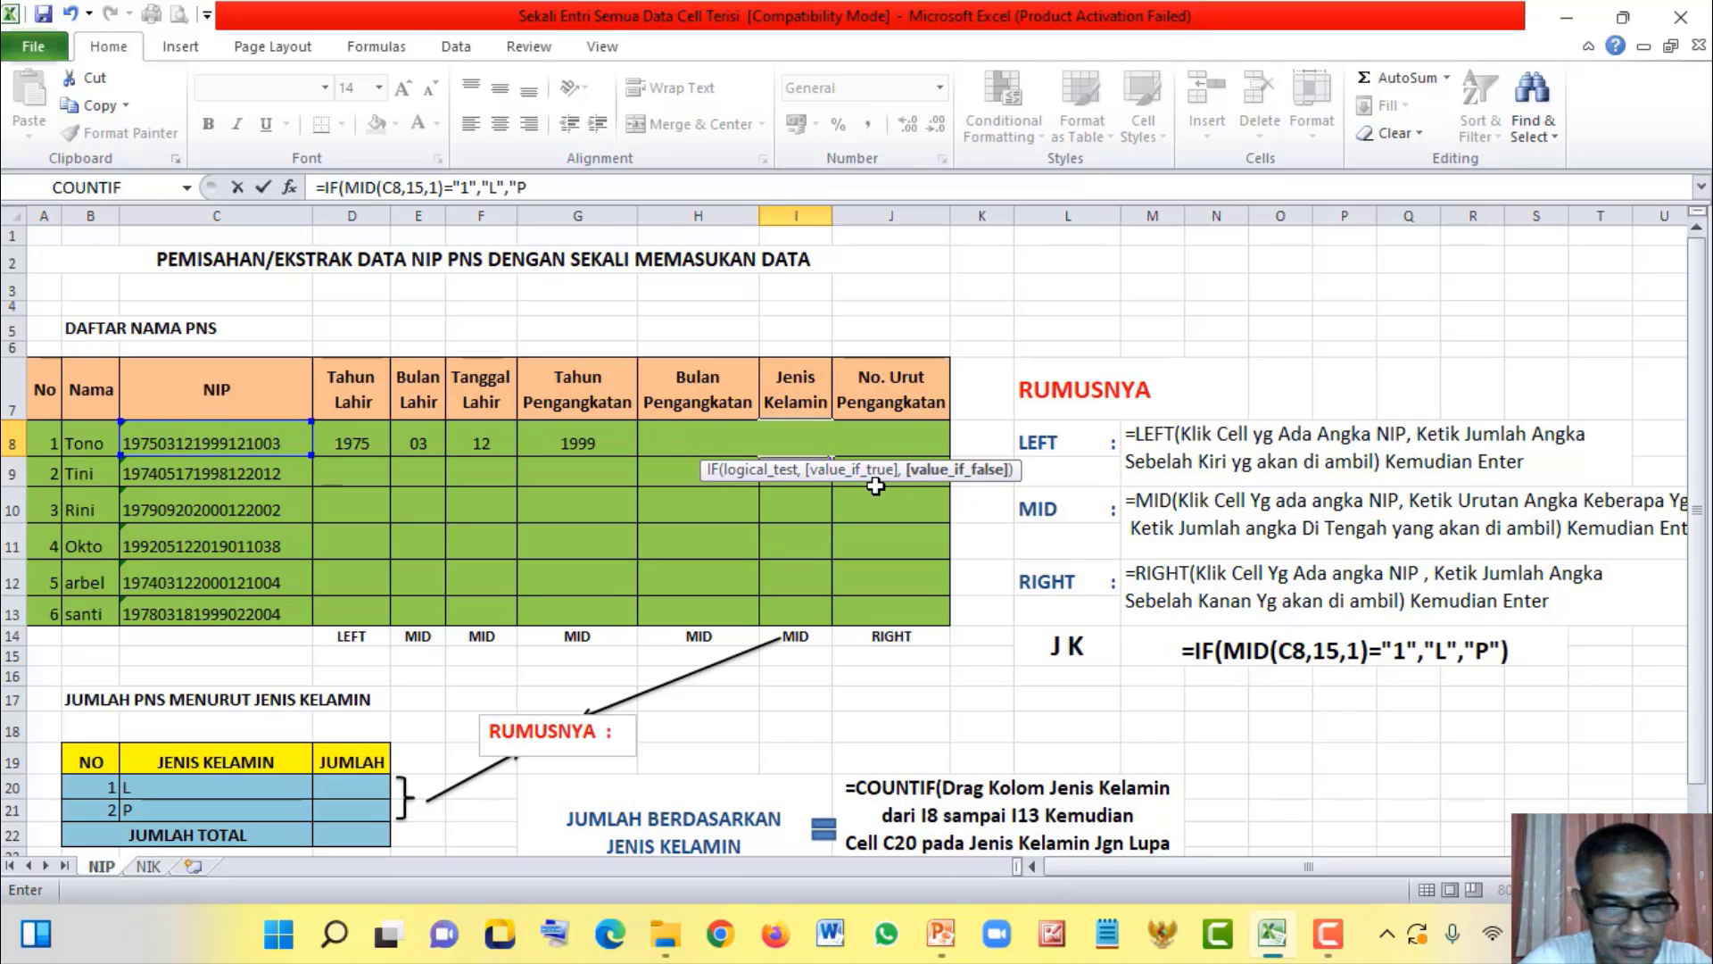
{"action": "type", "text": "\""}
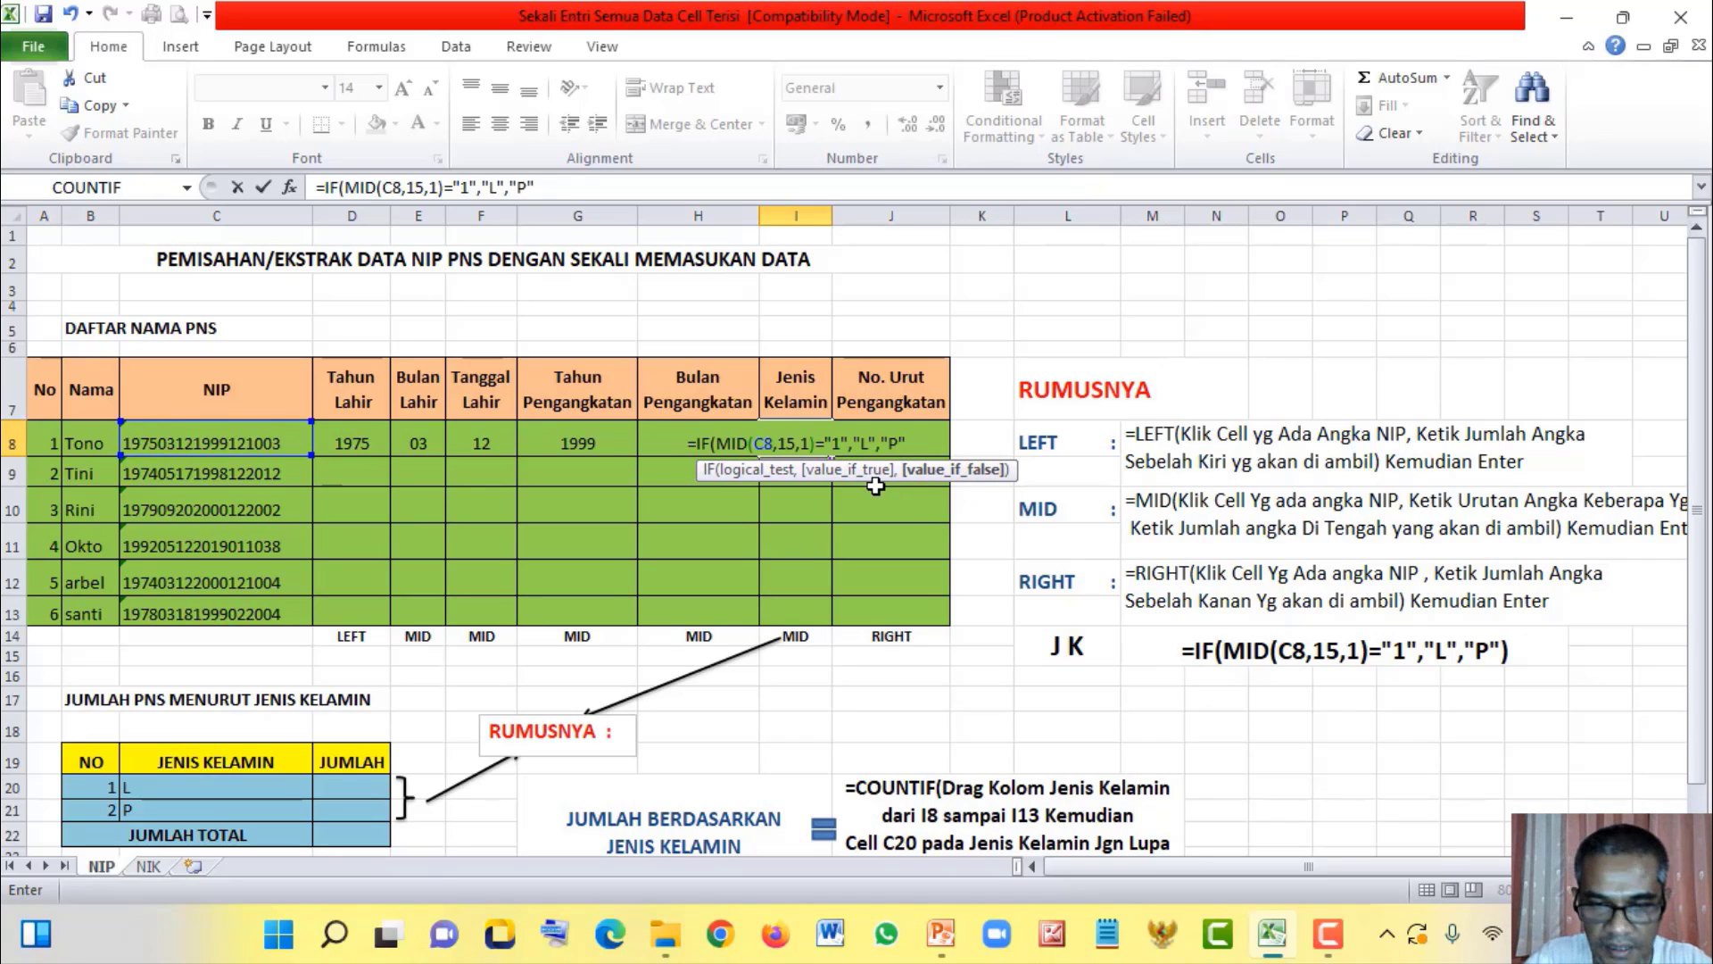
{"action": "type", "text": ")"}
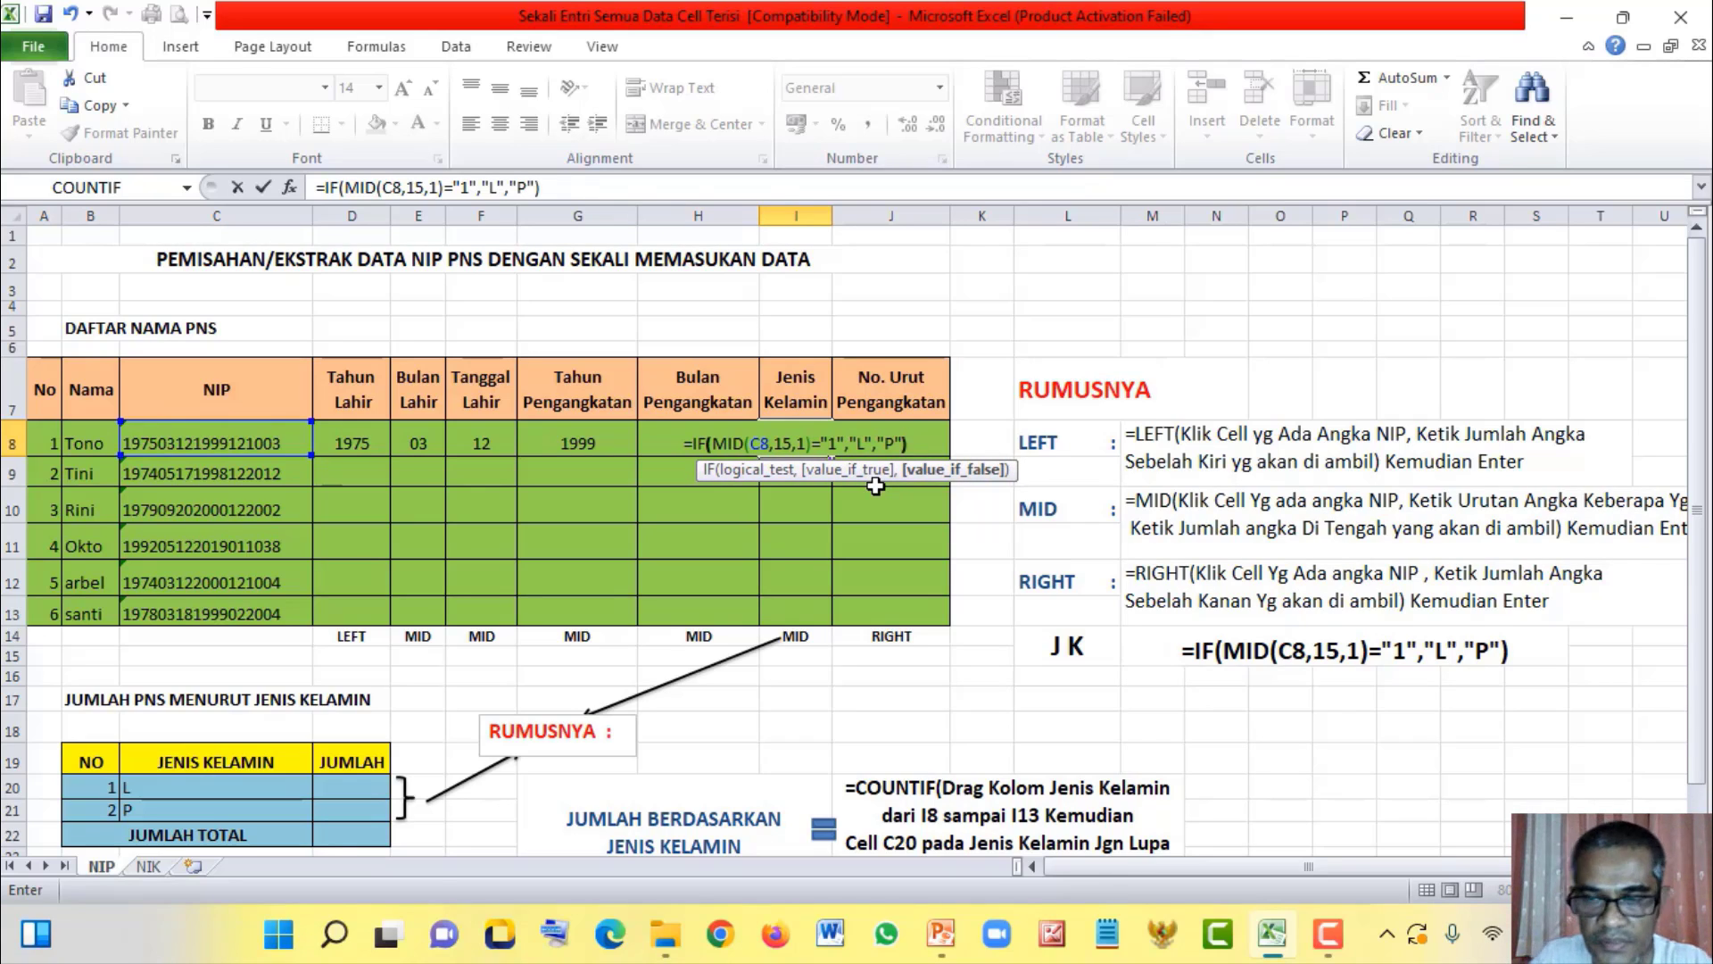
{"action": "key", "text": "Return"}
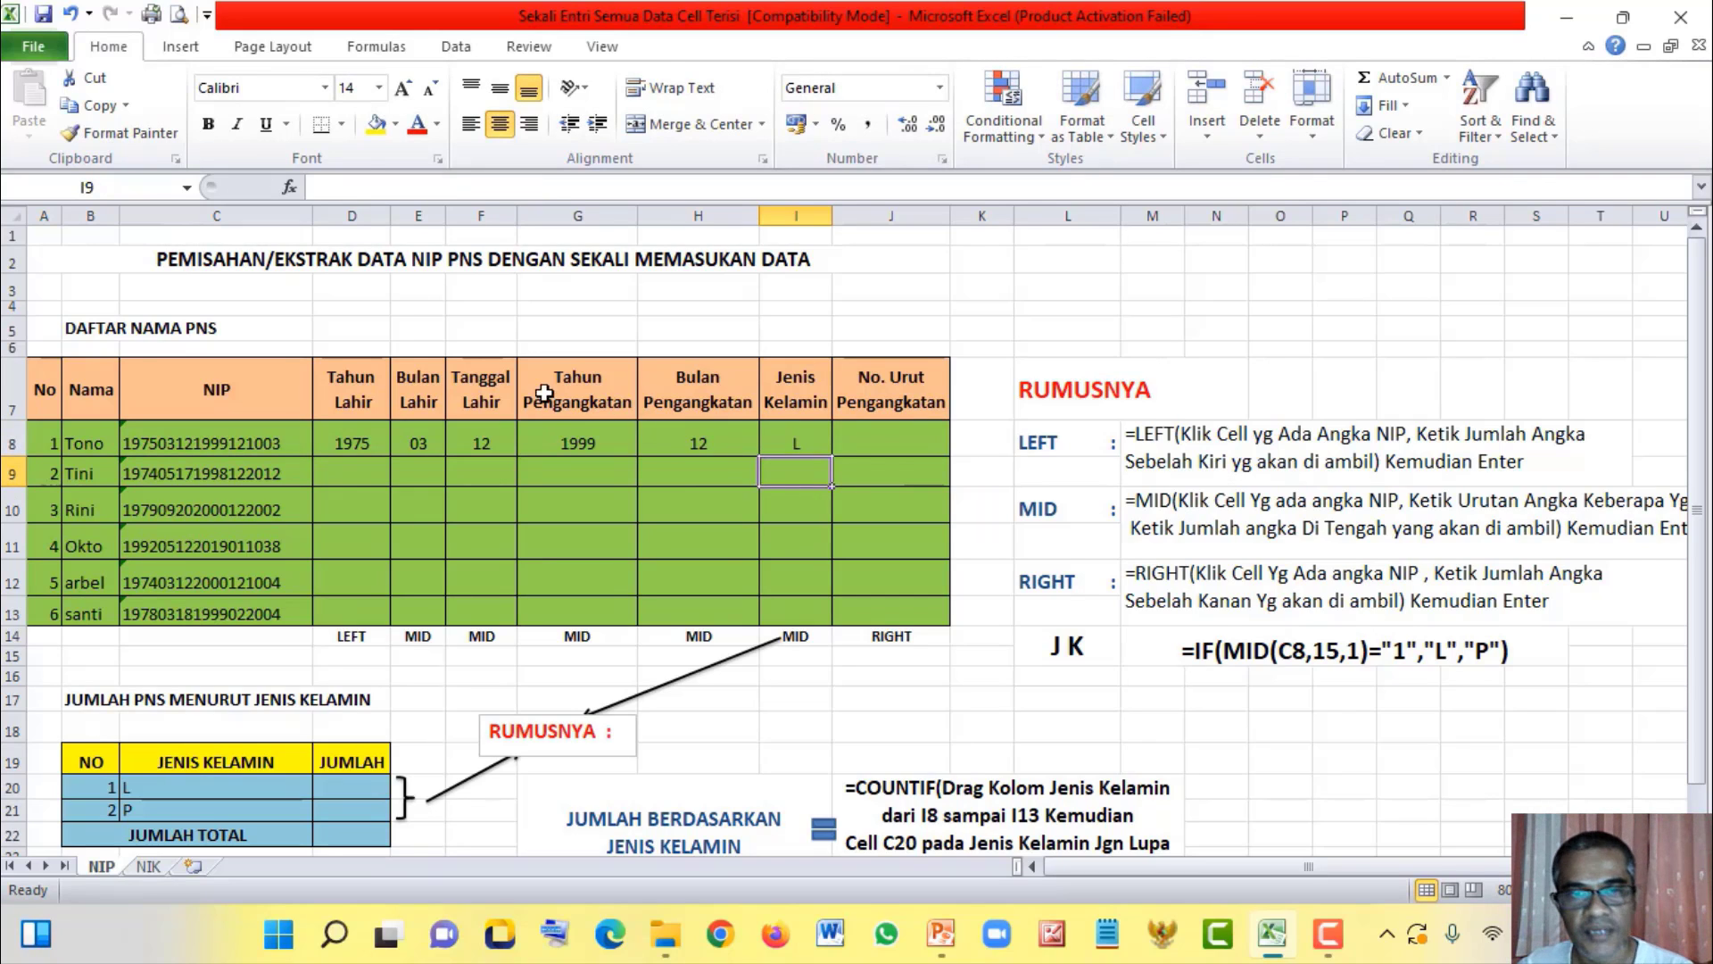
Step: Change the two results of the I8 gender formula to "Laki" and "Perempuan"
{"action": "left_click", "coordinate": [807, 450]}
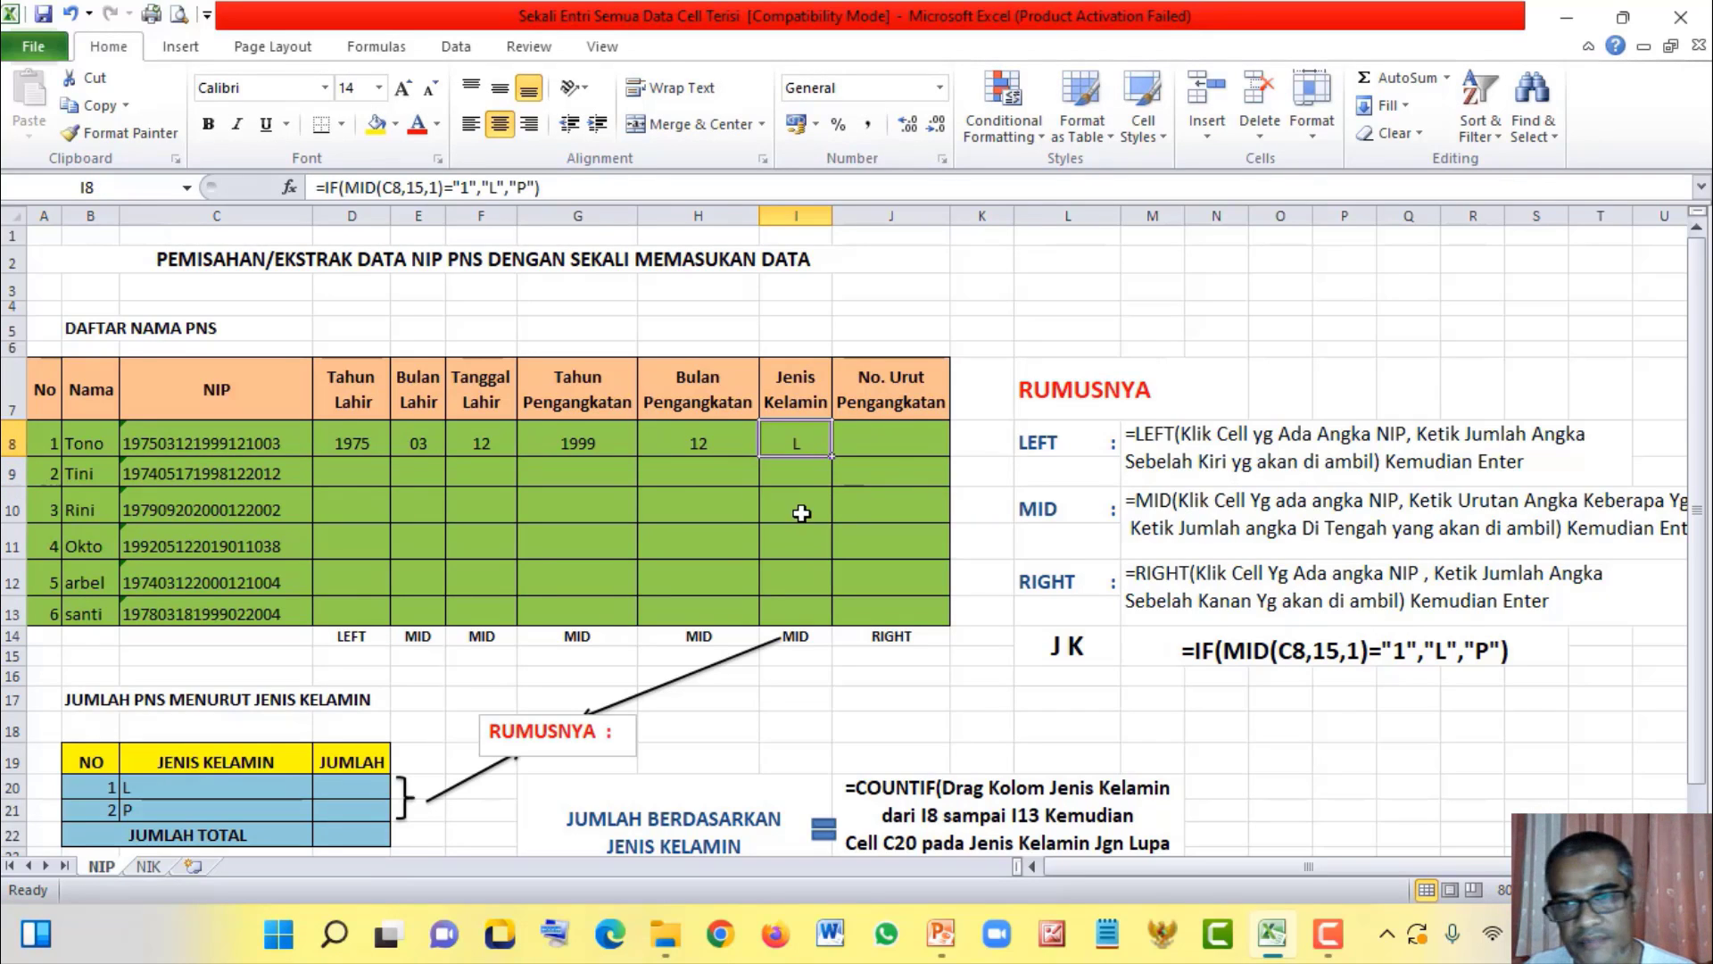
{"action": "double_click", "coordinate": [785, 440]}
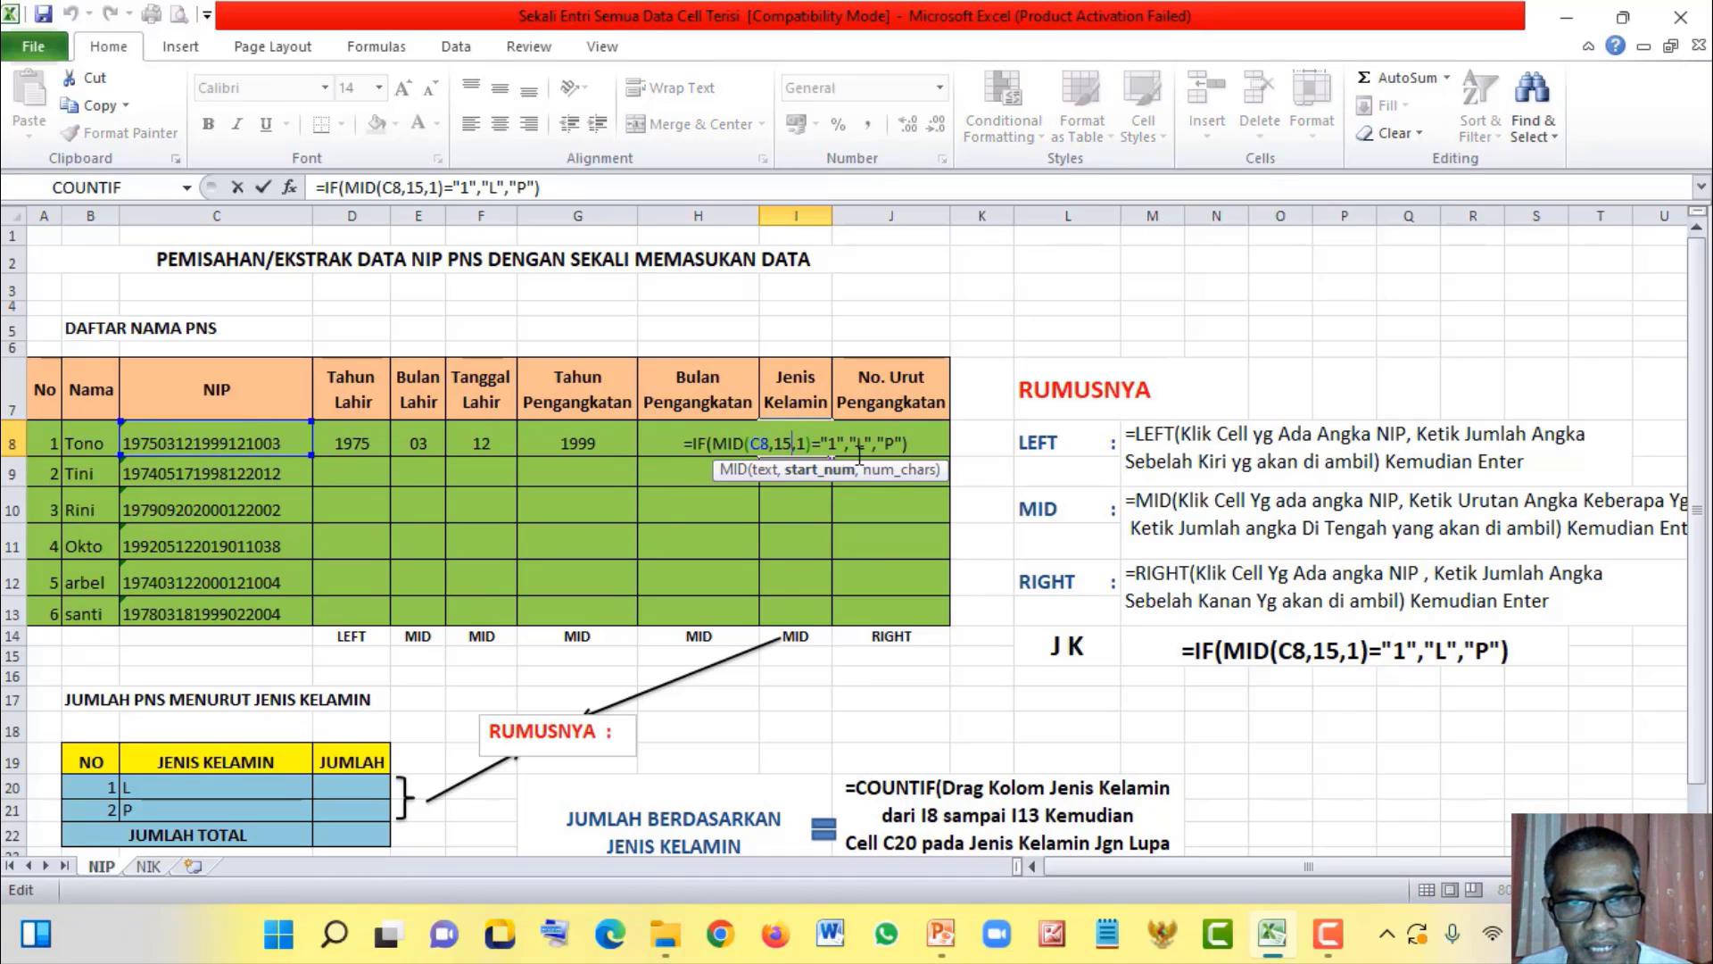
{"action": "left_click", "coordinate": [864, 444]}
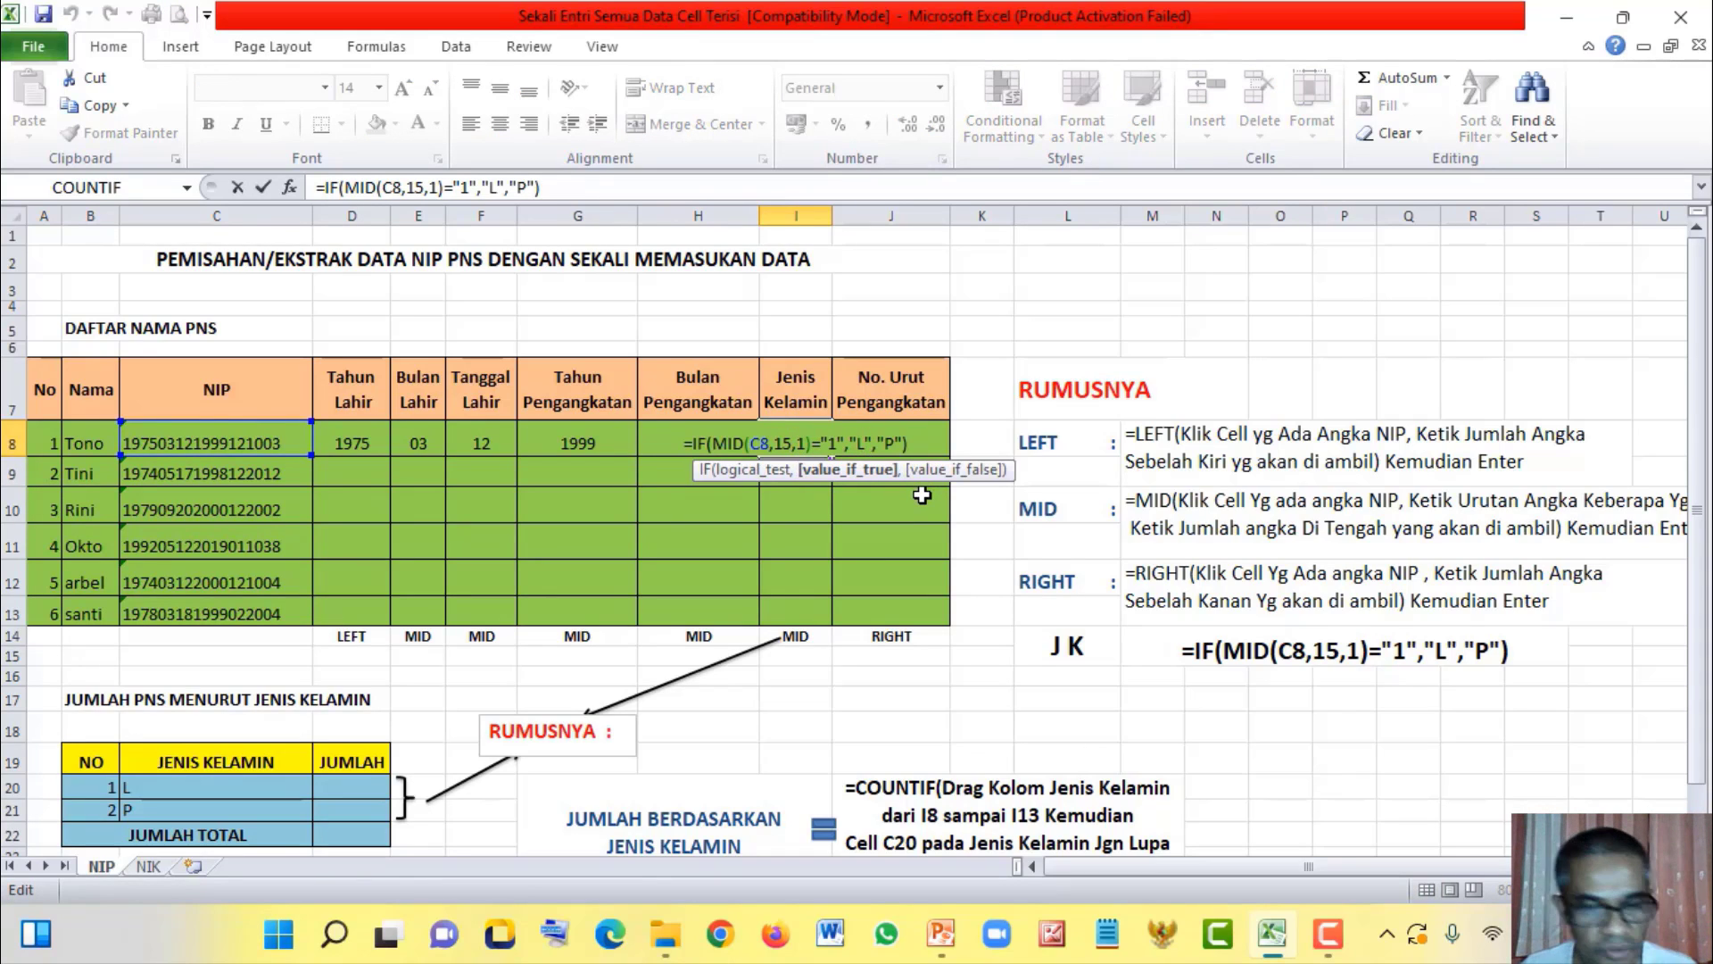
{"action": "type", "text": "aki"}
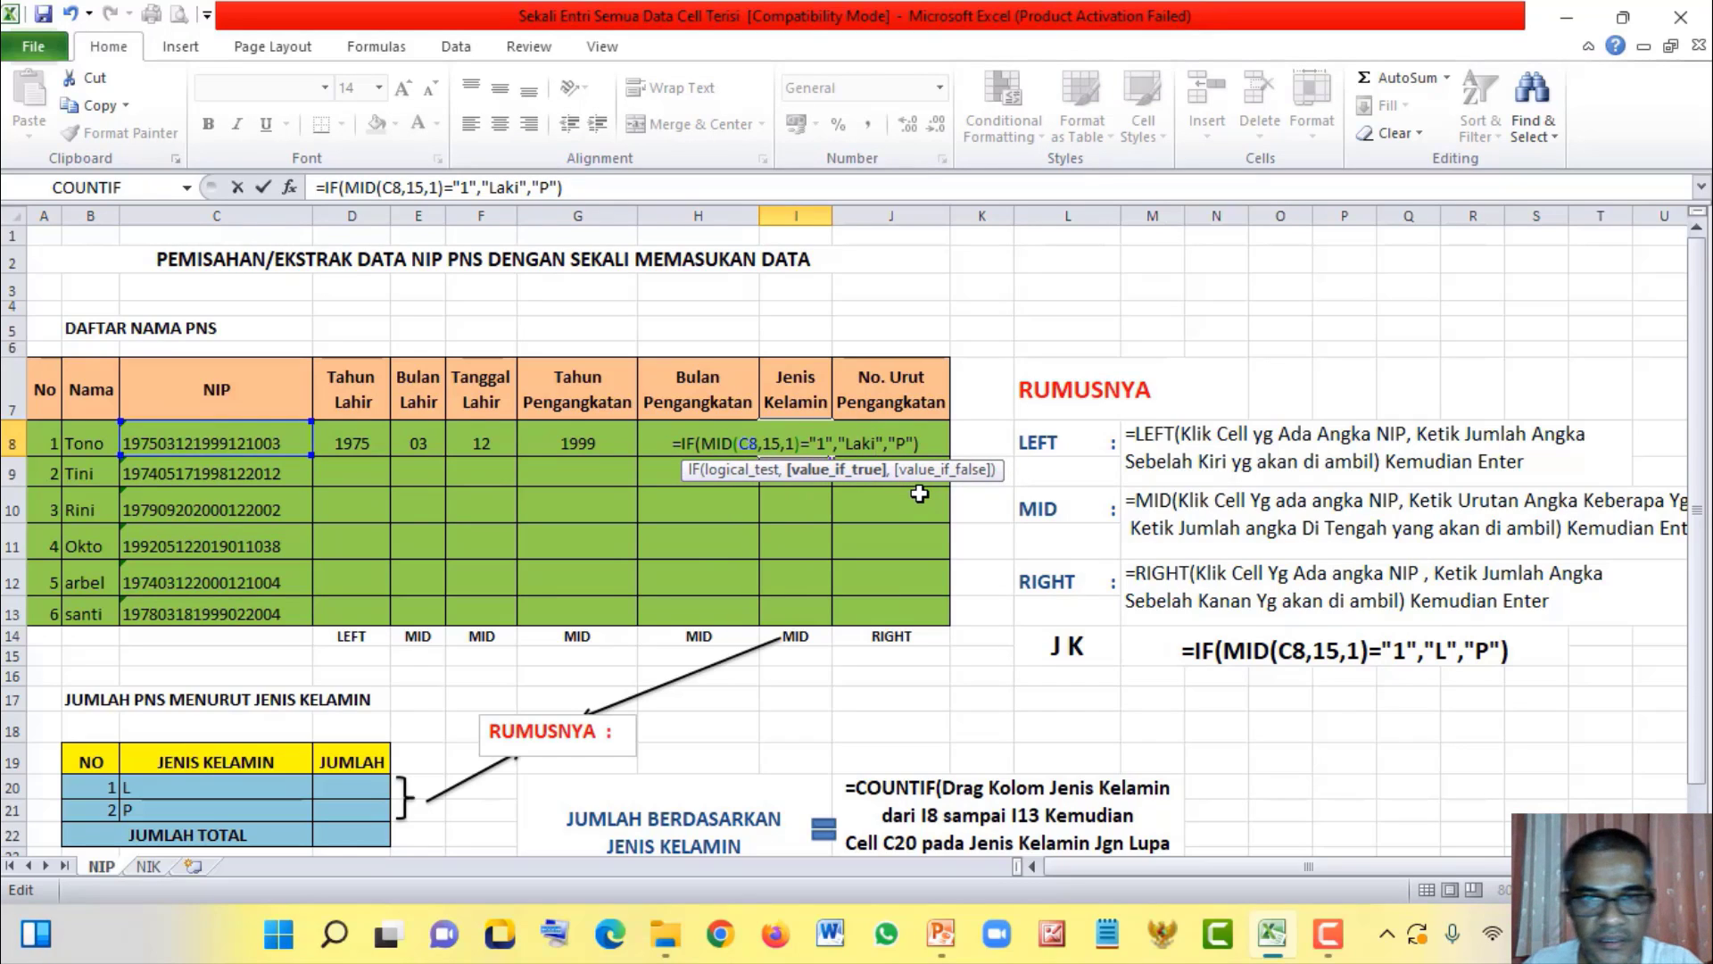
{"action": "left_click", "coordinate": [903, 444]}
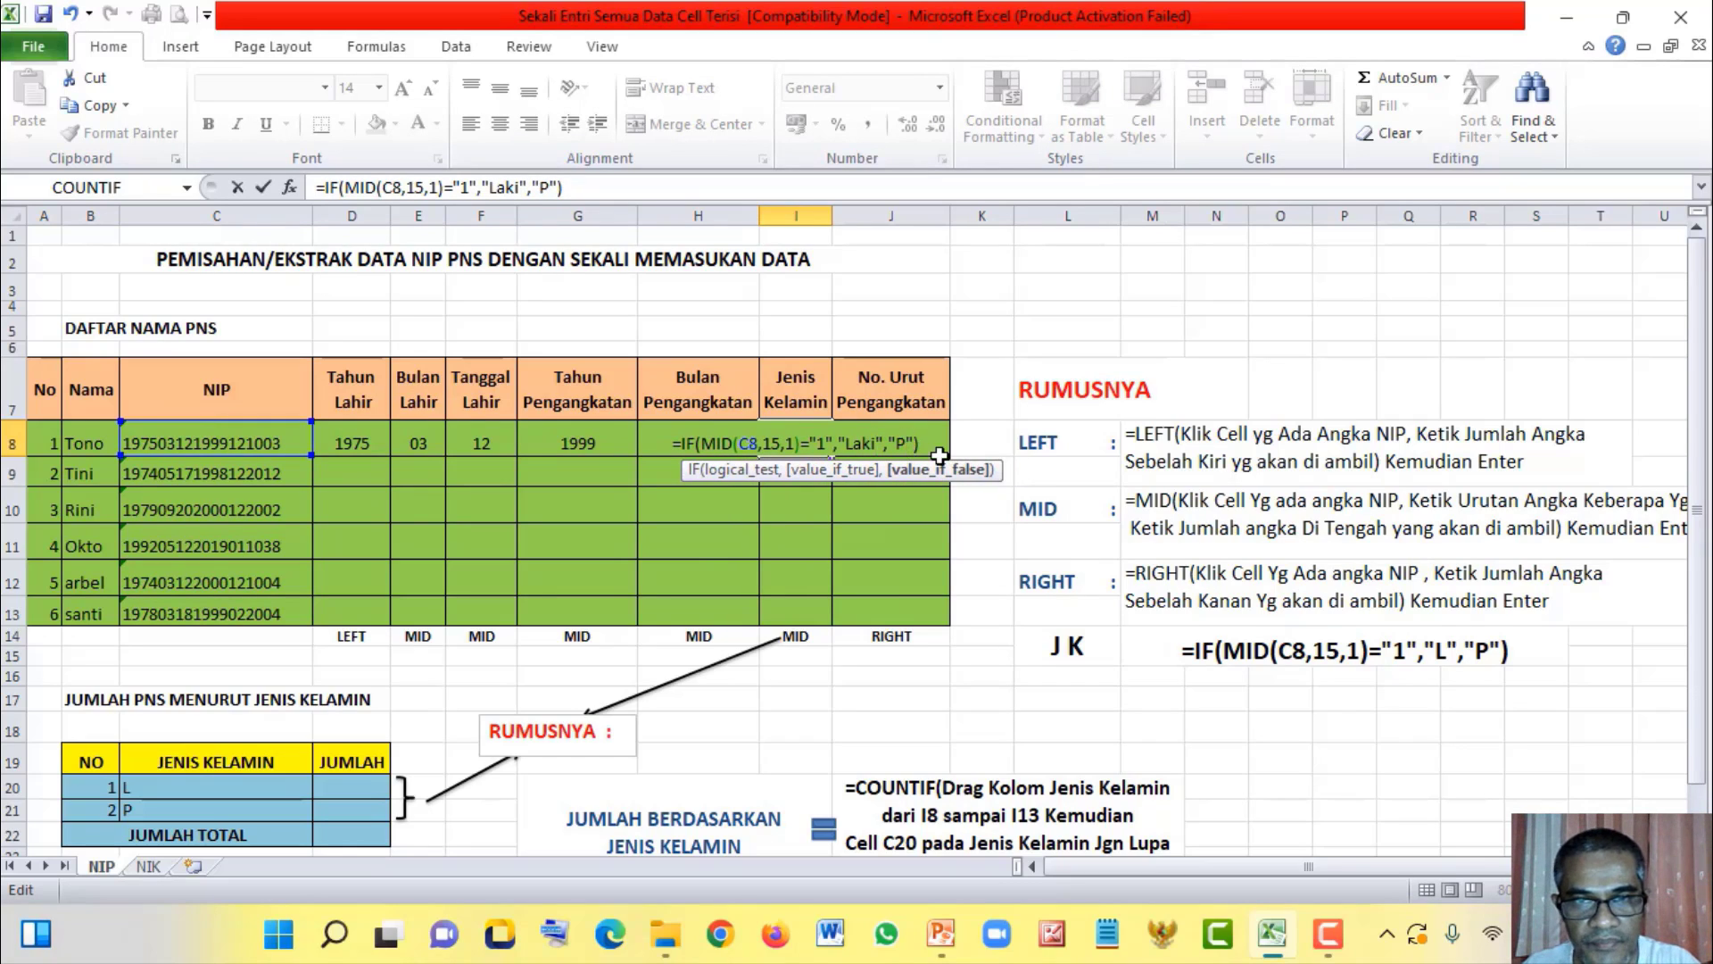
{"action": "type", "text": "erempuz"}
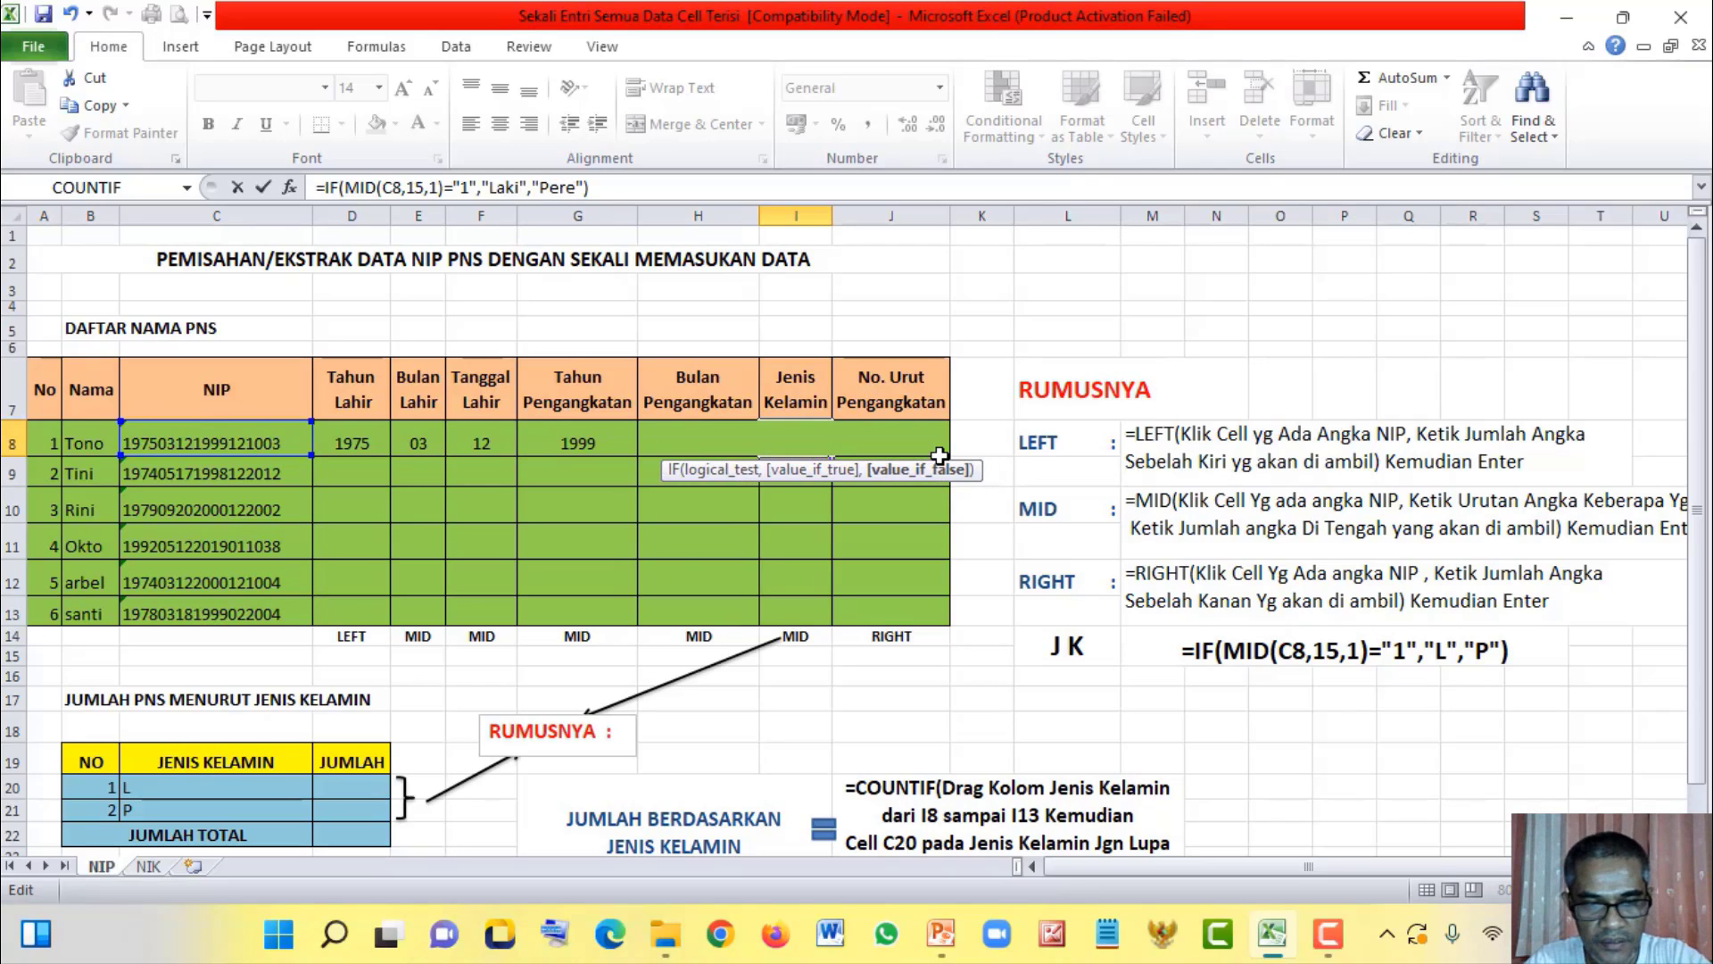
{"action": "type", "text": "n"}
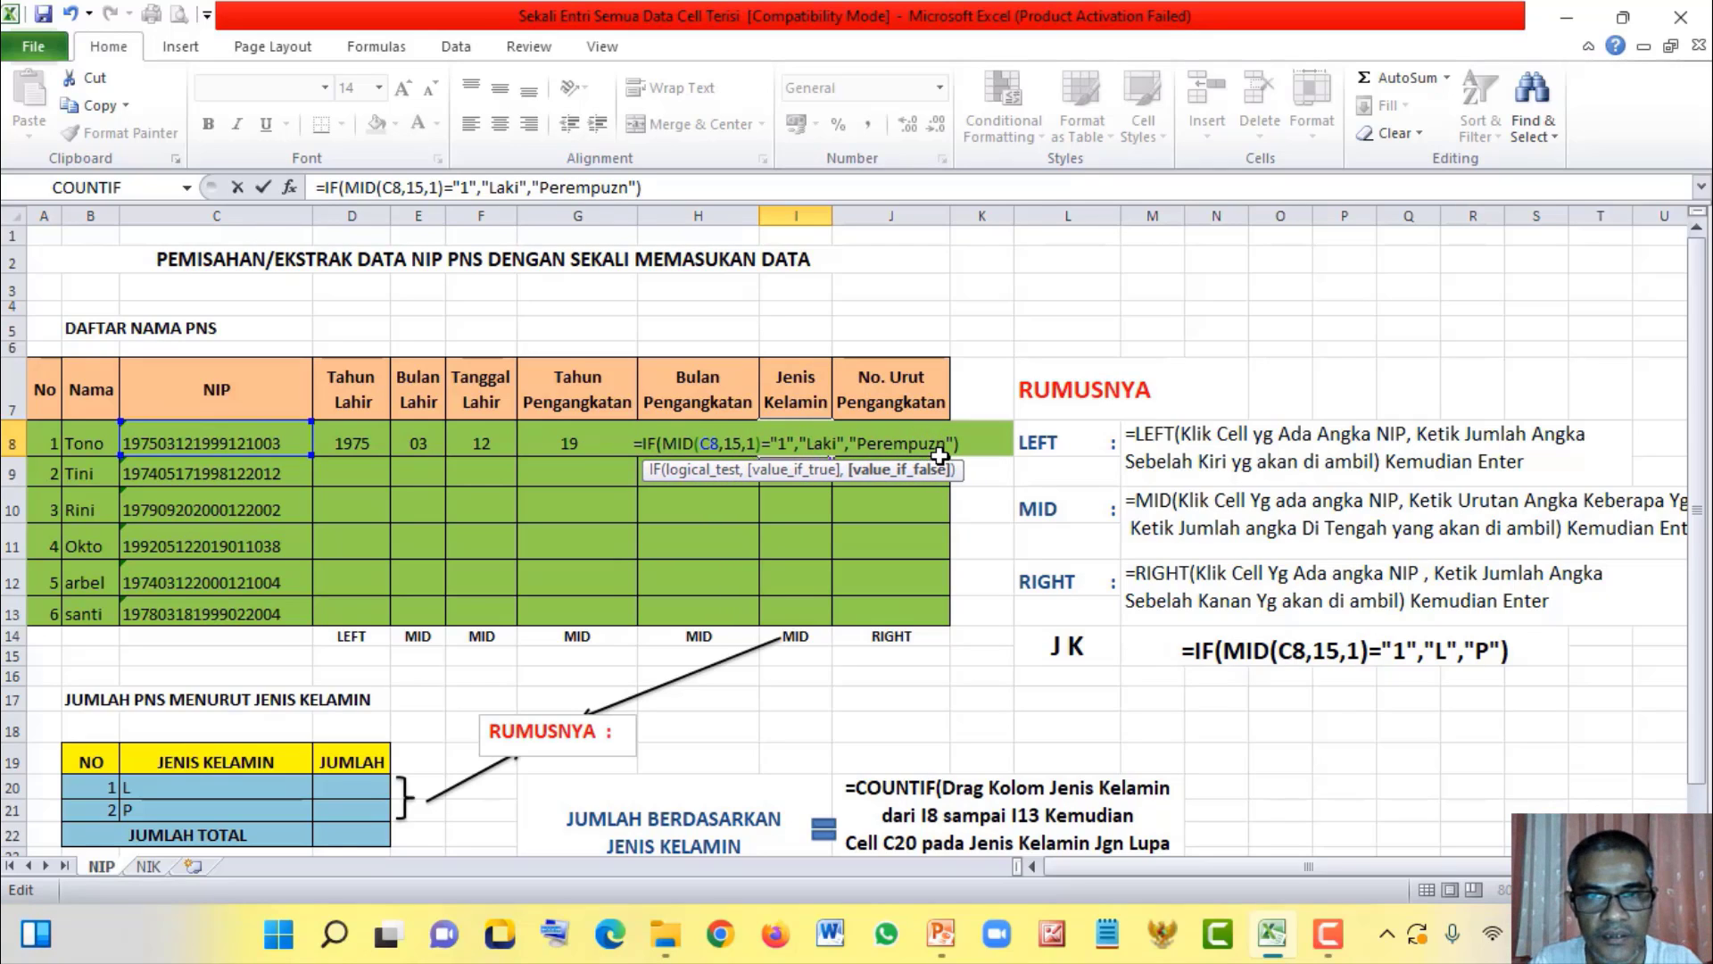
{"action": "key", "text": "BackSpace"}
{"action": "key", "text": "BackSpace"}
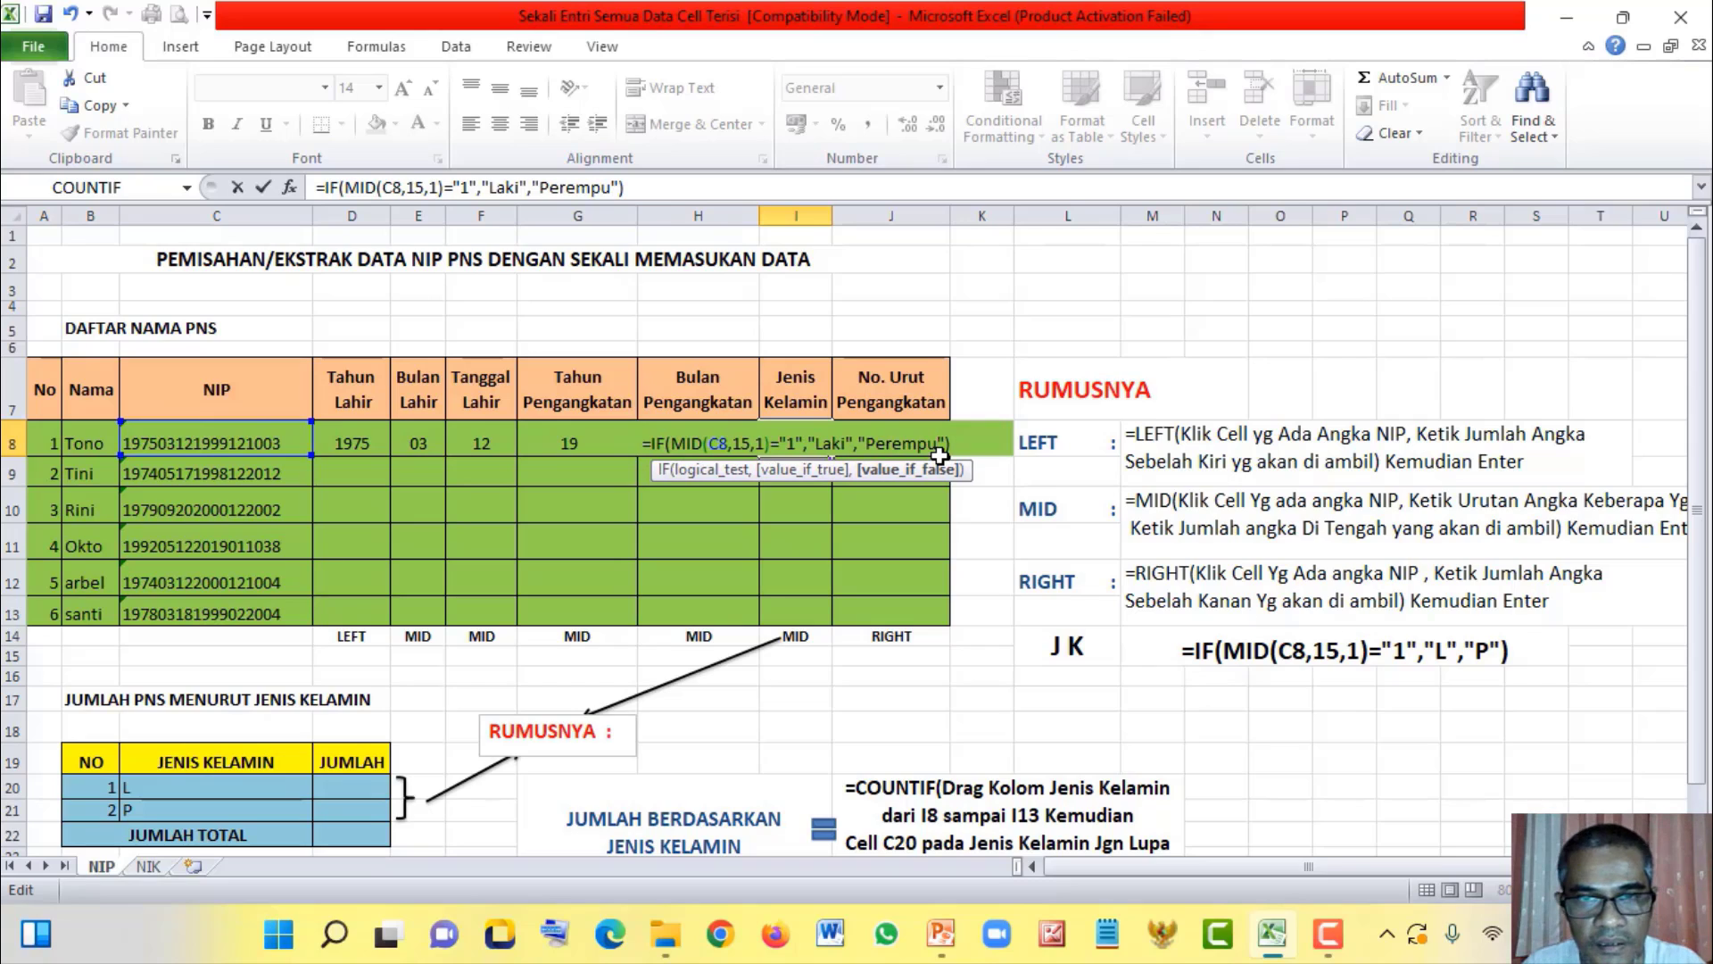
{"action": "type", "text": "an"}
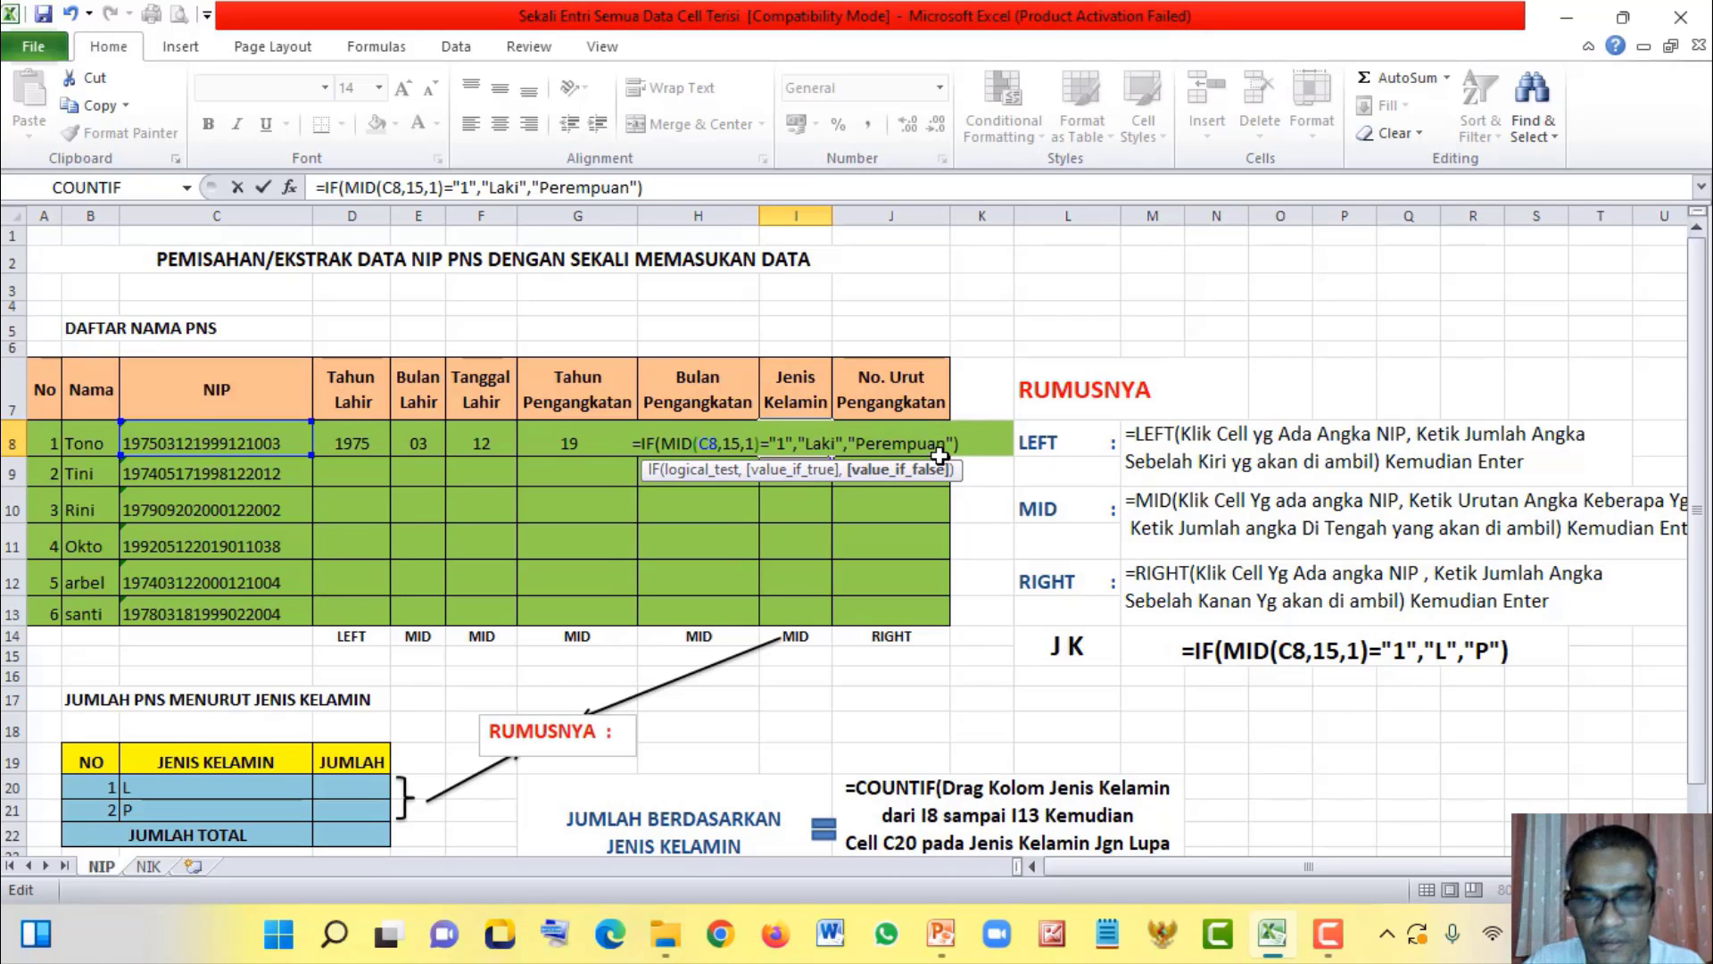
{"action": "key", "text": "Return"}
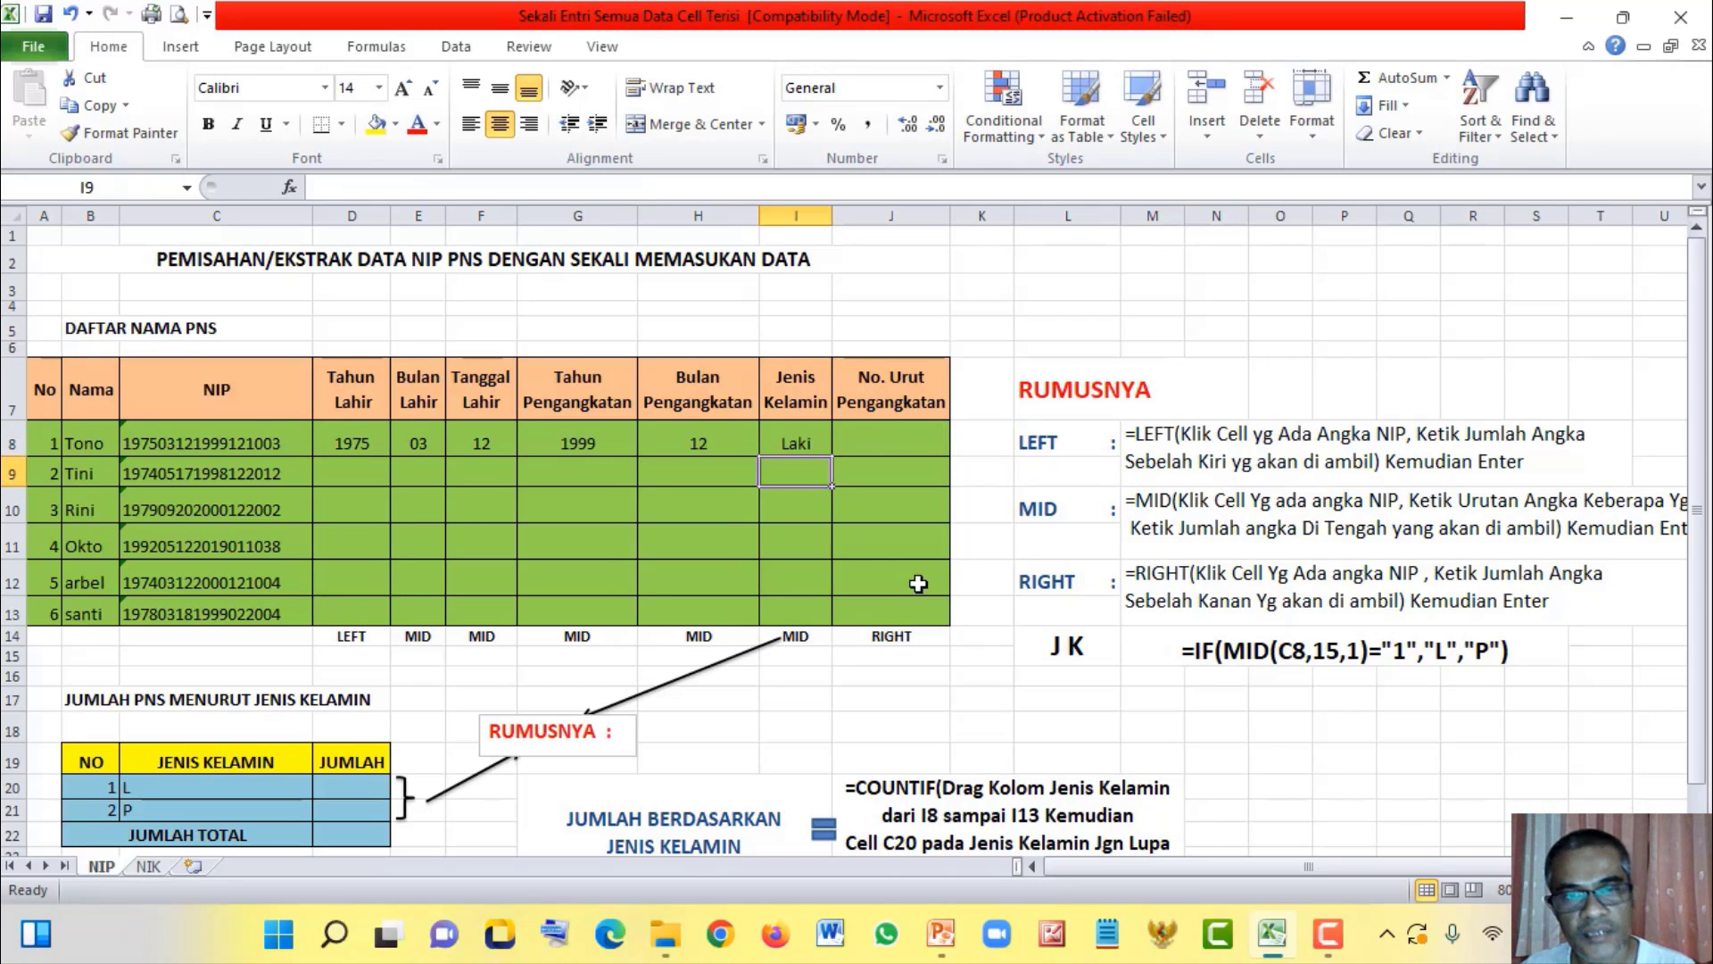
Step: Shorten the results of the I8 gender formula back to "L" and "P"
{"action": "left_click", "coordinate": [807, 497]}
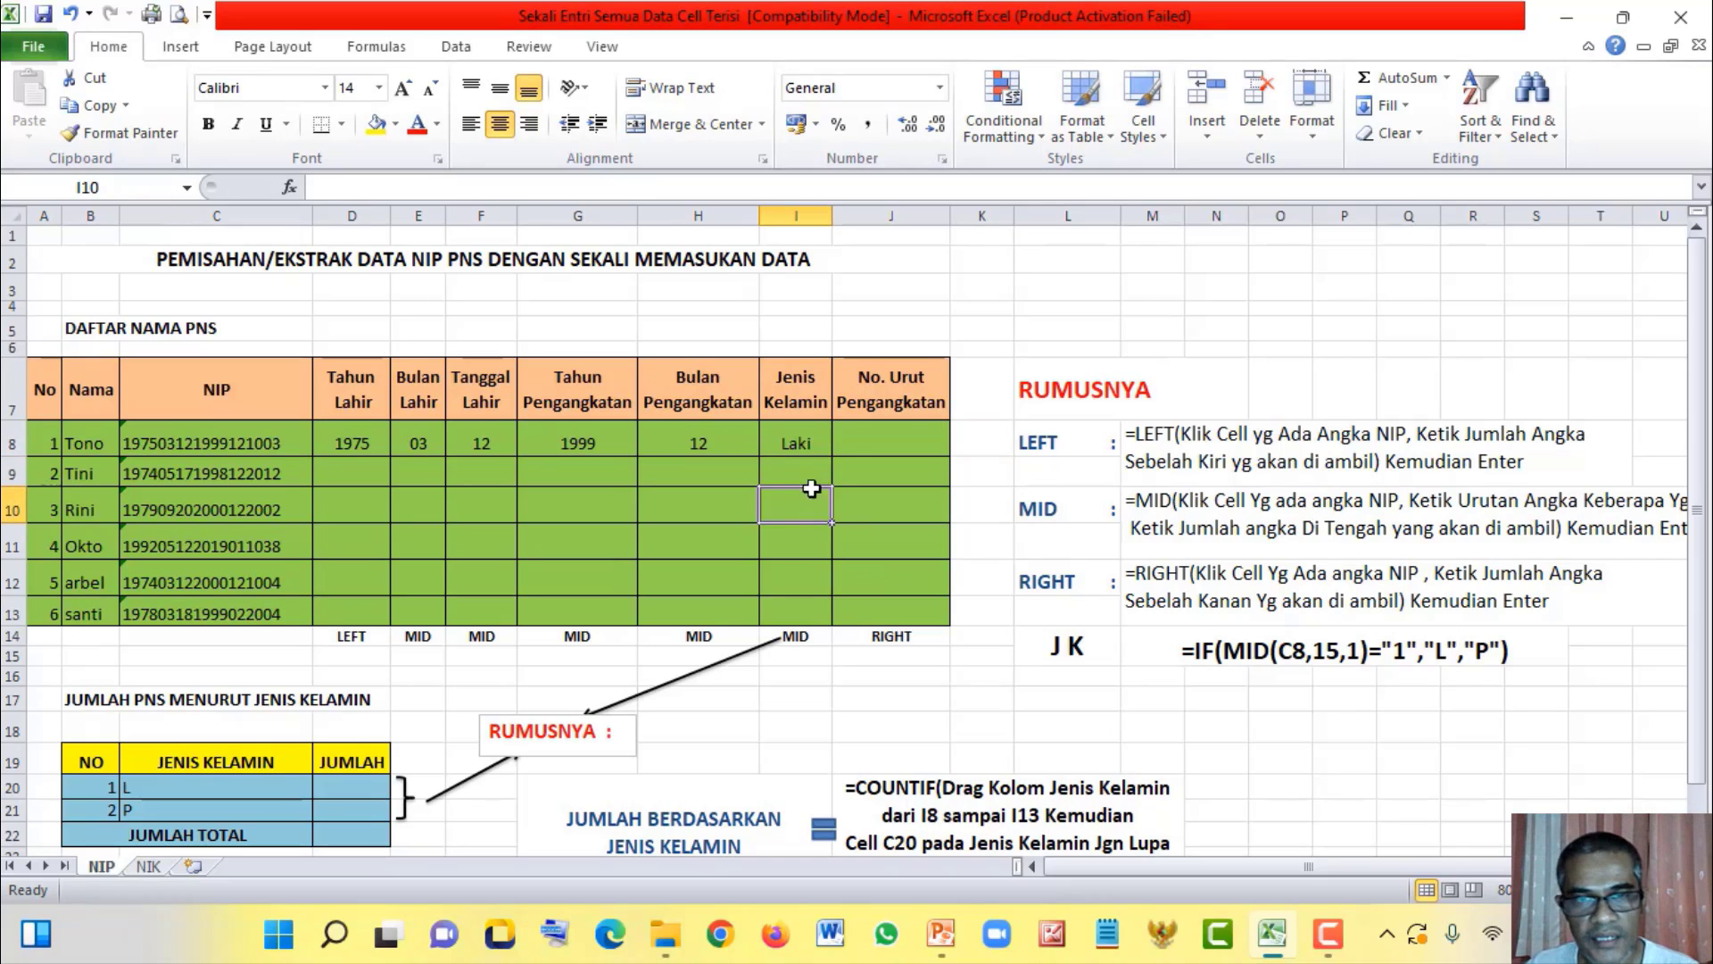
{"action": "left_click", "coordinate": [801, 469]}
{"action": "double_click", "coordinate": [804, 443]}
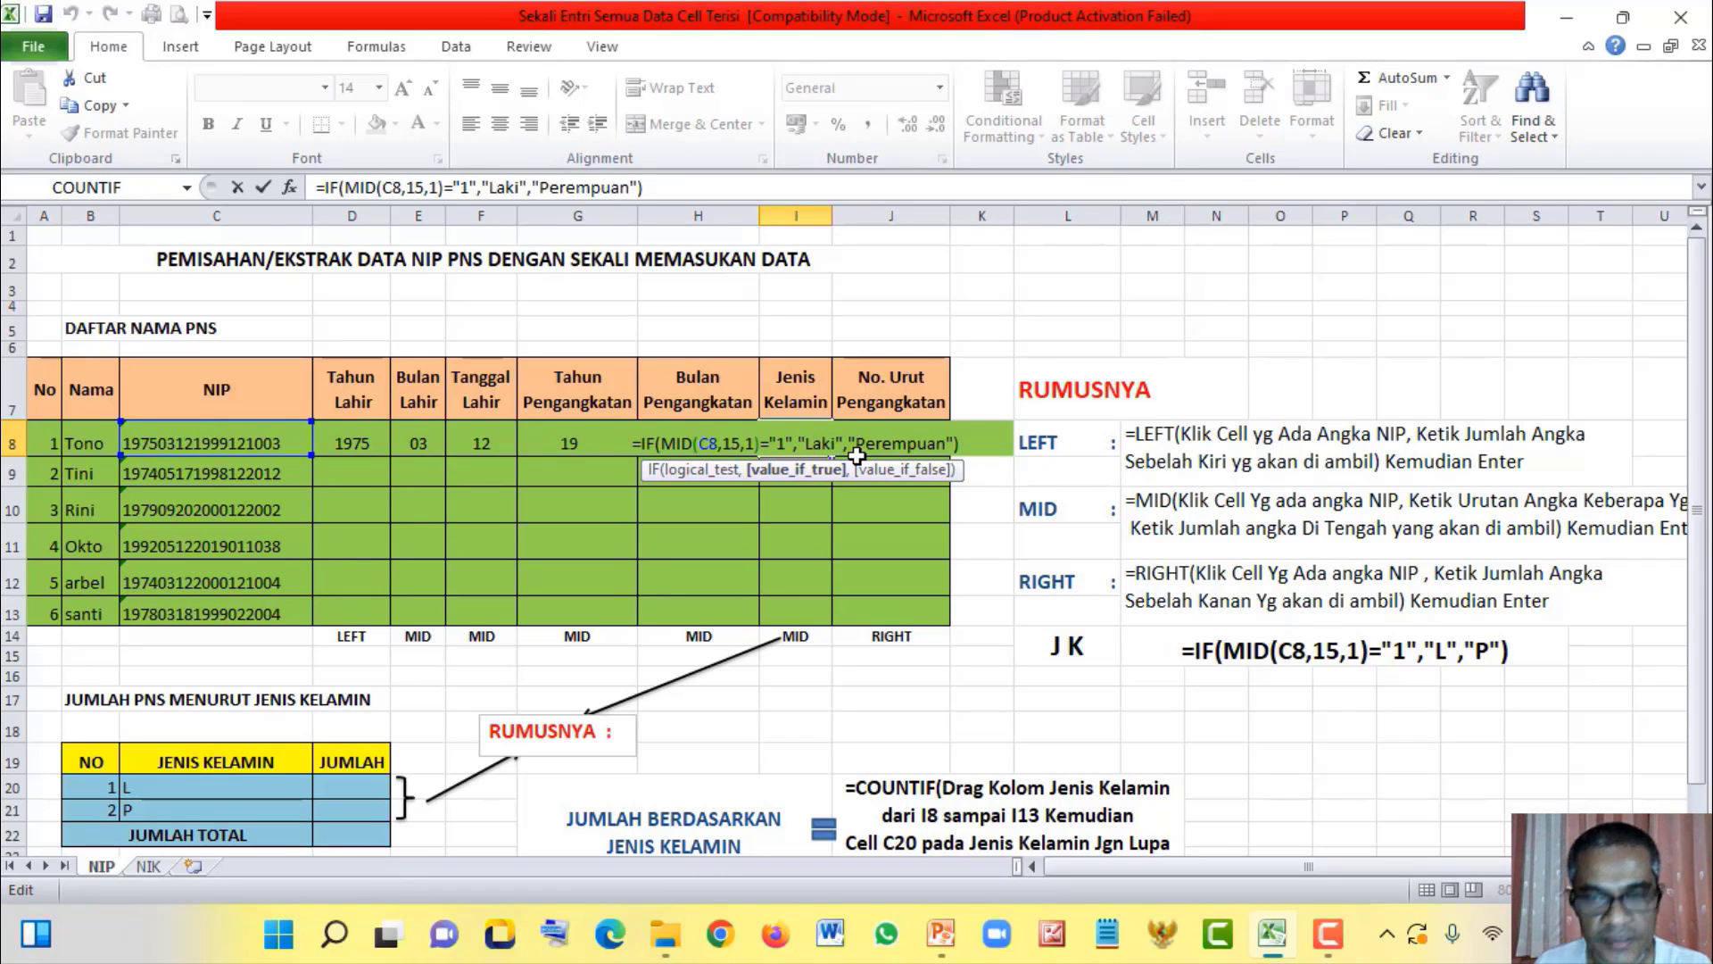
{"action": "key", "text": "Right"}
{"action": "key", "text": "Delete"}
{"action": "key", "text": "Delete"}
{"action": "key", "text": "Delete"}
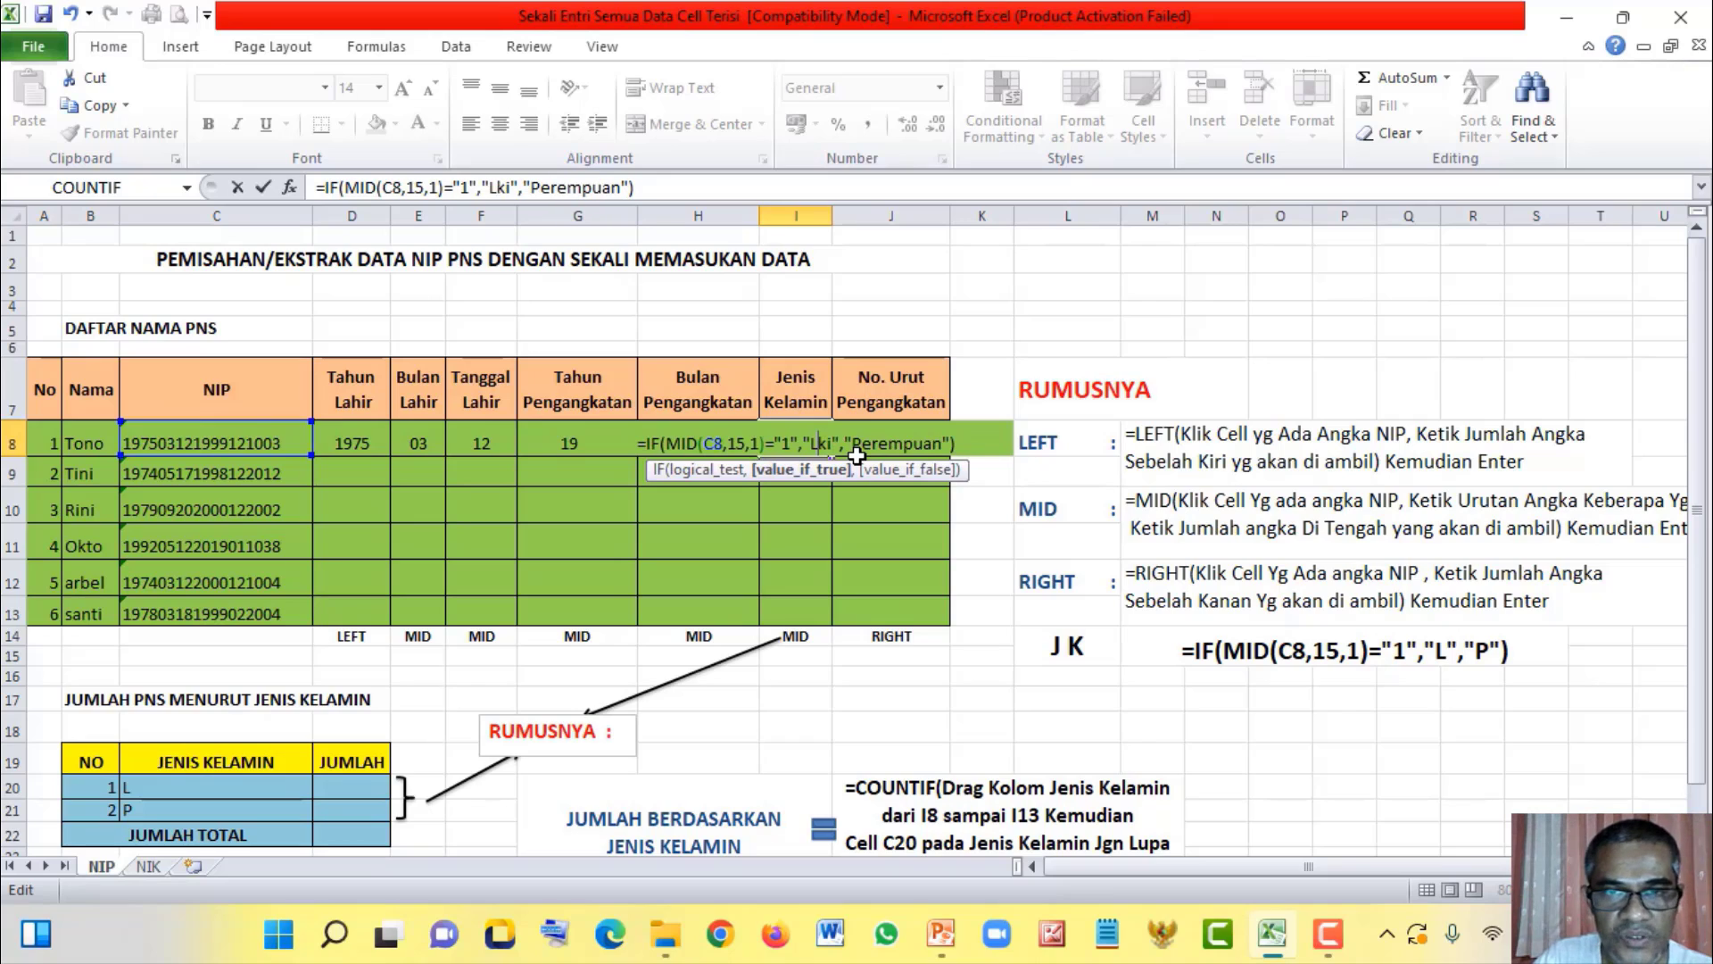
{"action": "key", "text": "Right"}
{"action": "key", "text": "Right"}
{"action": "key", "text": "Right"}
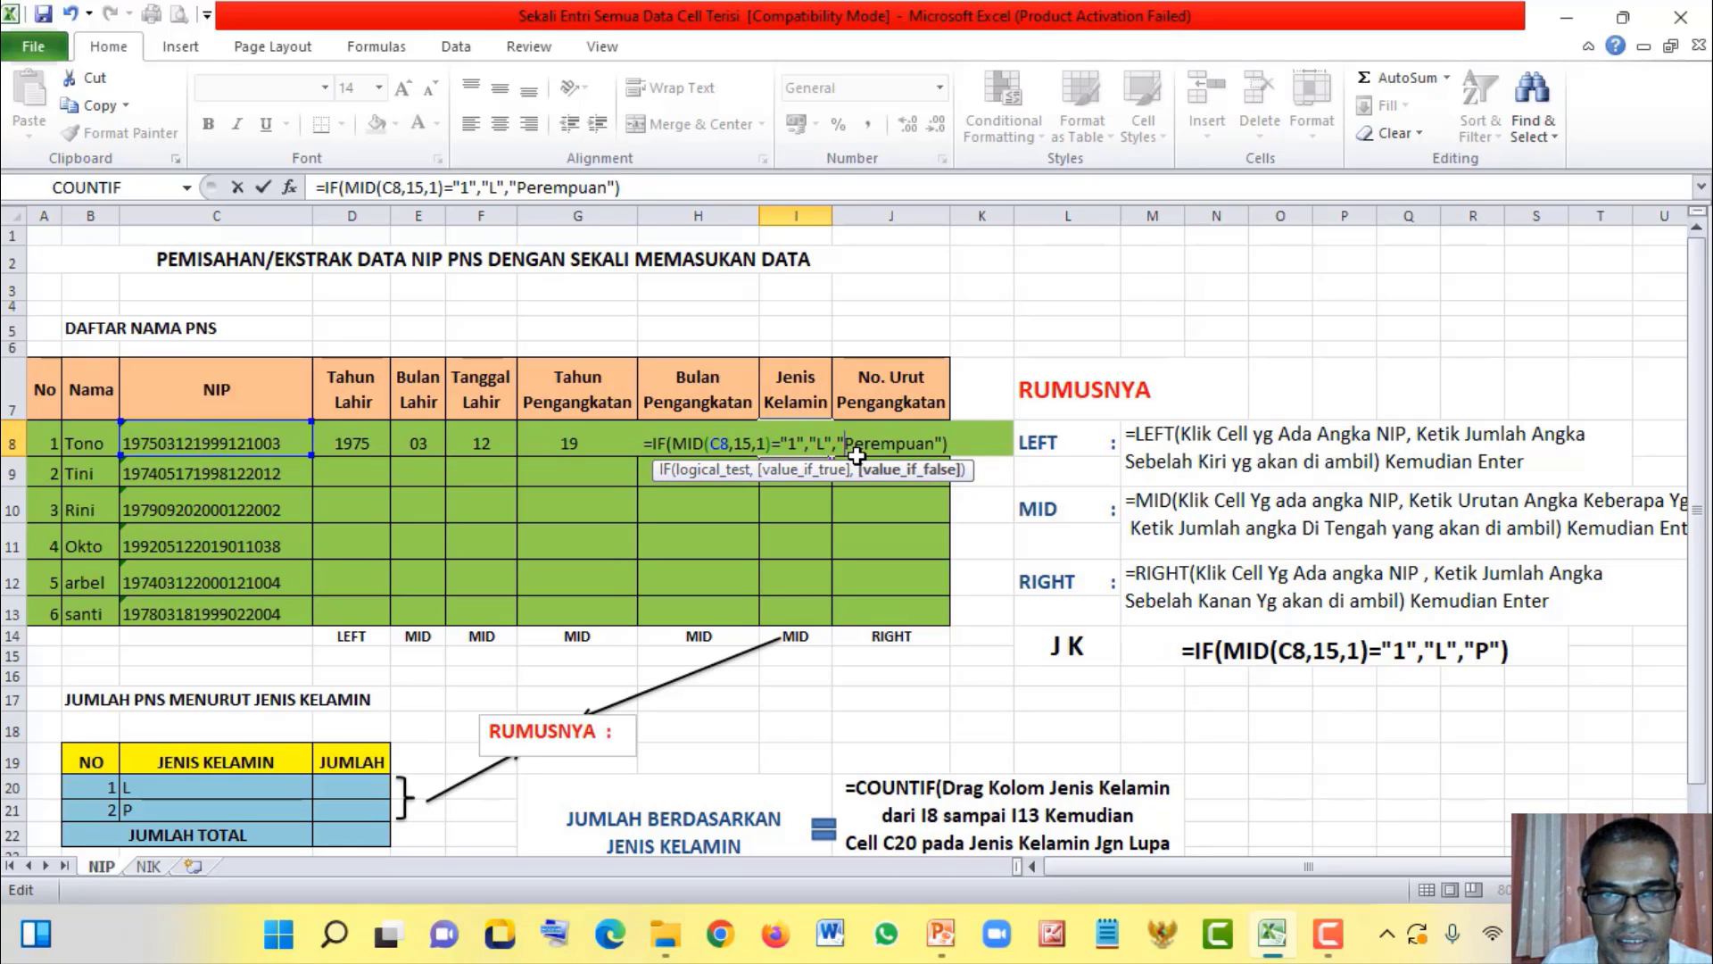
{"action": "key", "text": "Right"}
{"action": "key", "text": "Delete"}
{"action": "key", "text": "Delete"}
{"action": "key", "text": "Delete"}
{"action": "key", "text": "Delete"}
{"action": "key", "text": "Delete"}
{"action": "key", "text": "Delete"}
{"action": "key", "text": "Delete"}
{"action": "key", "text": "Delete"}
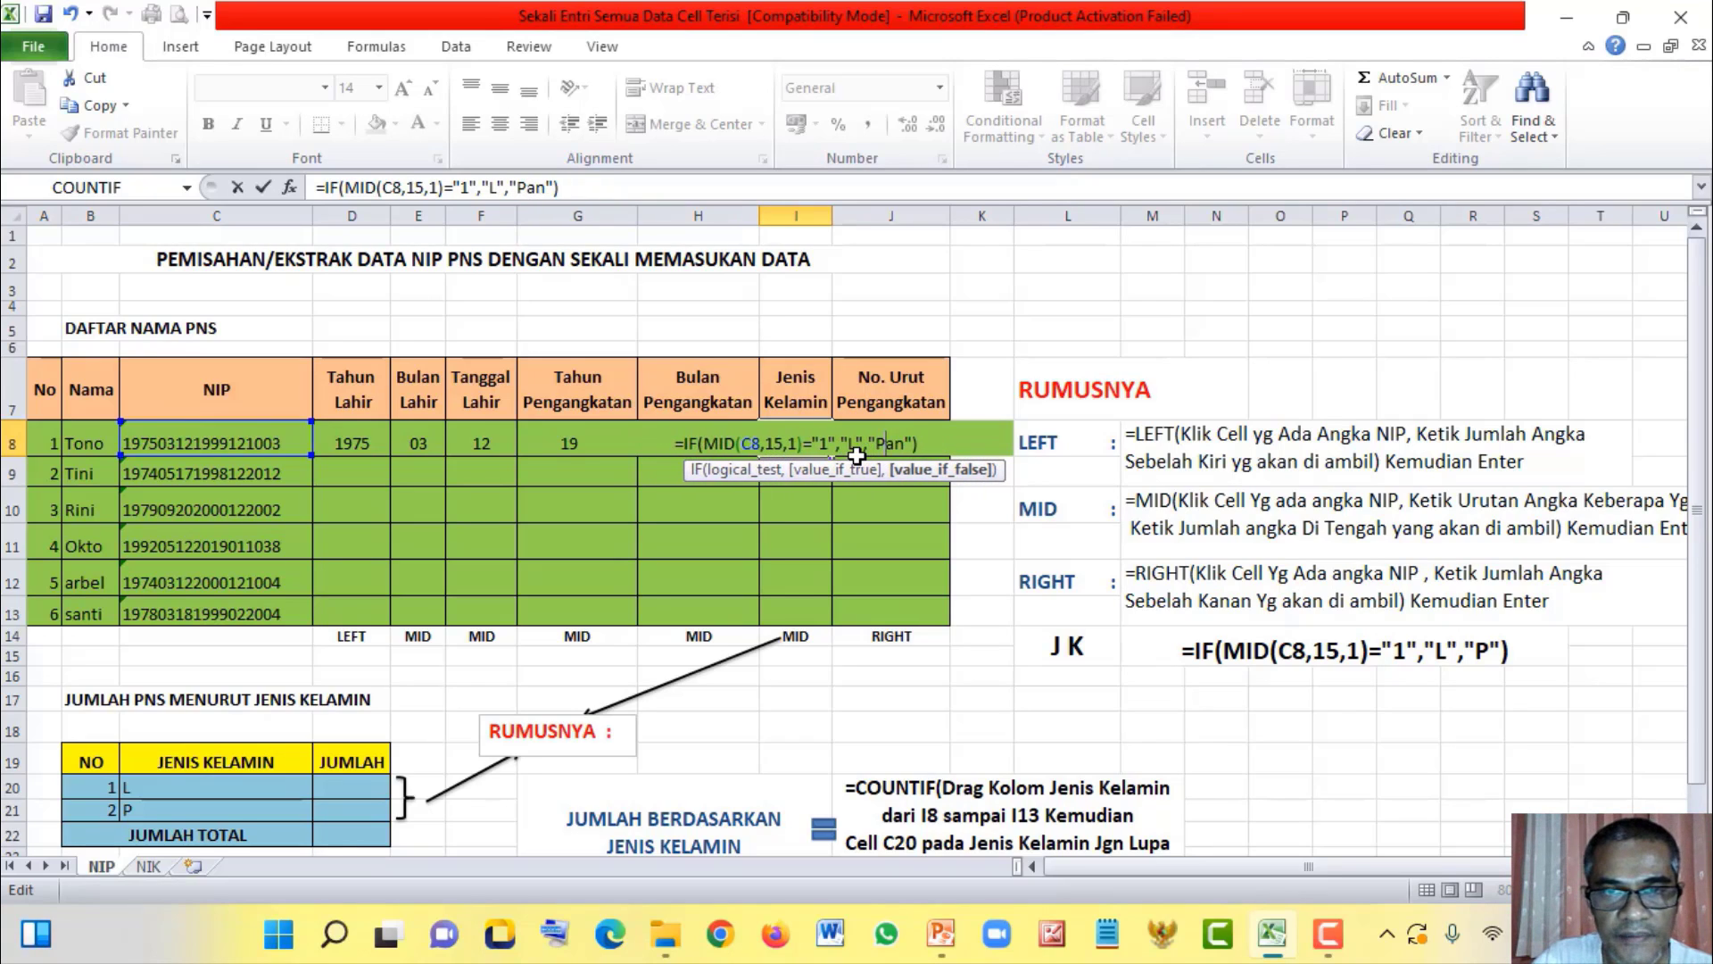
{"action": "key", "text": "Return"}
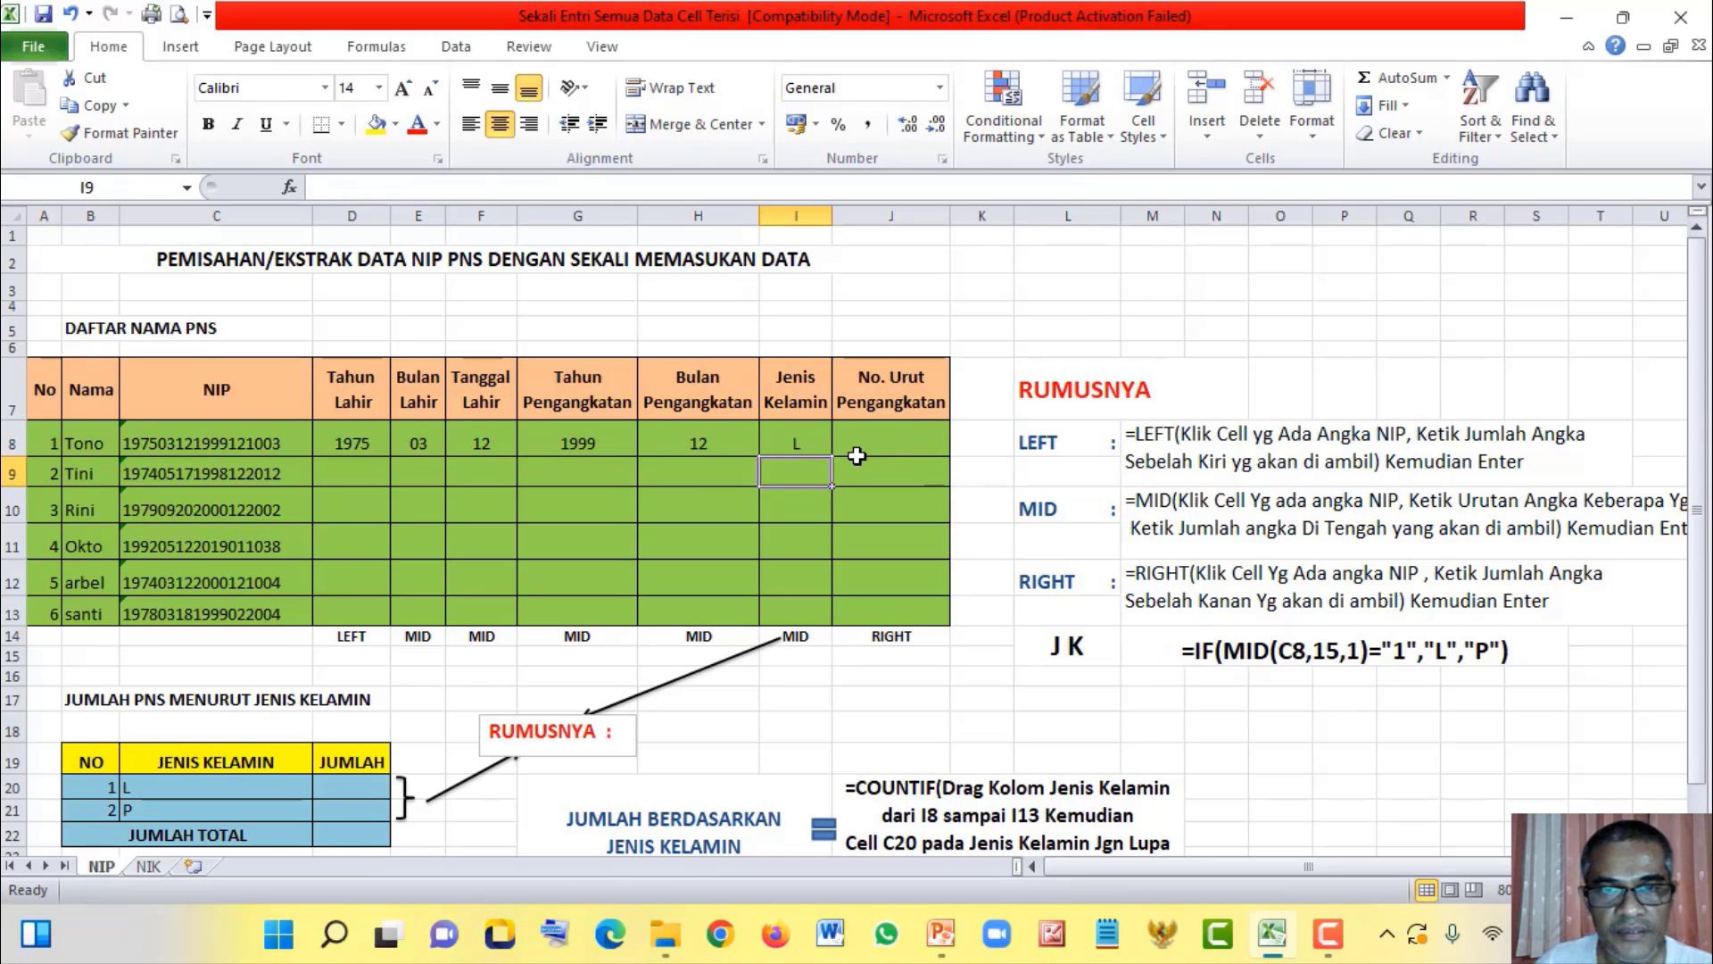
Step: Review the RIGHT reference formula for the No. Urut Pengangkatan column and select its empty cell J8
{"action": "left_click", "coordinate": [871, 445]}
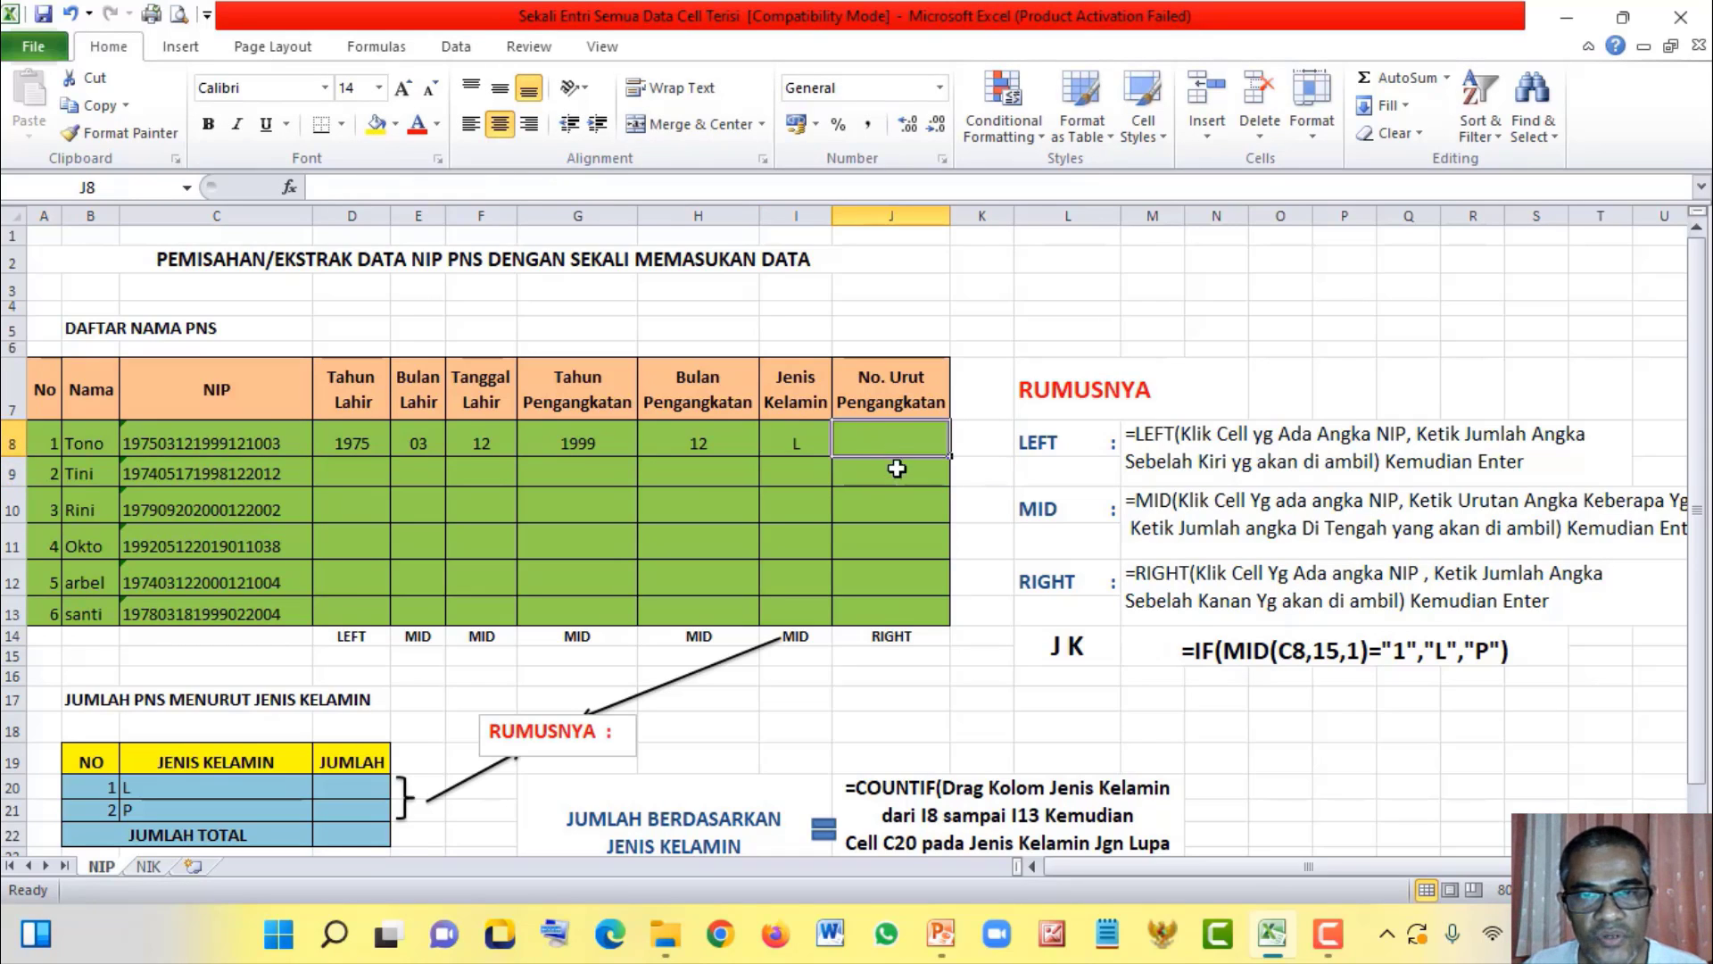
{"action": "left_click", "coordinate": [898, 637]}
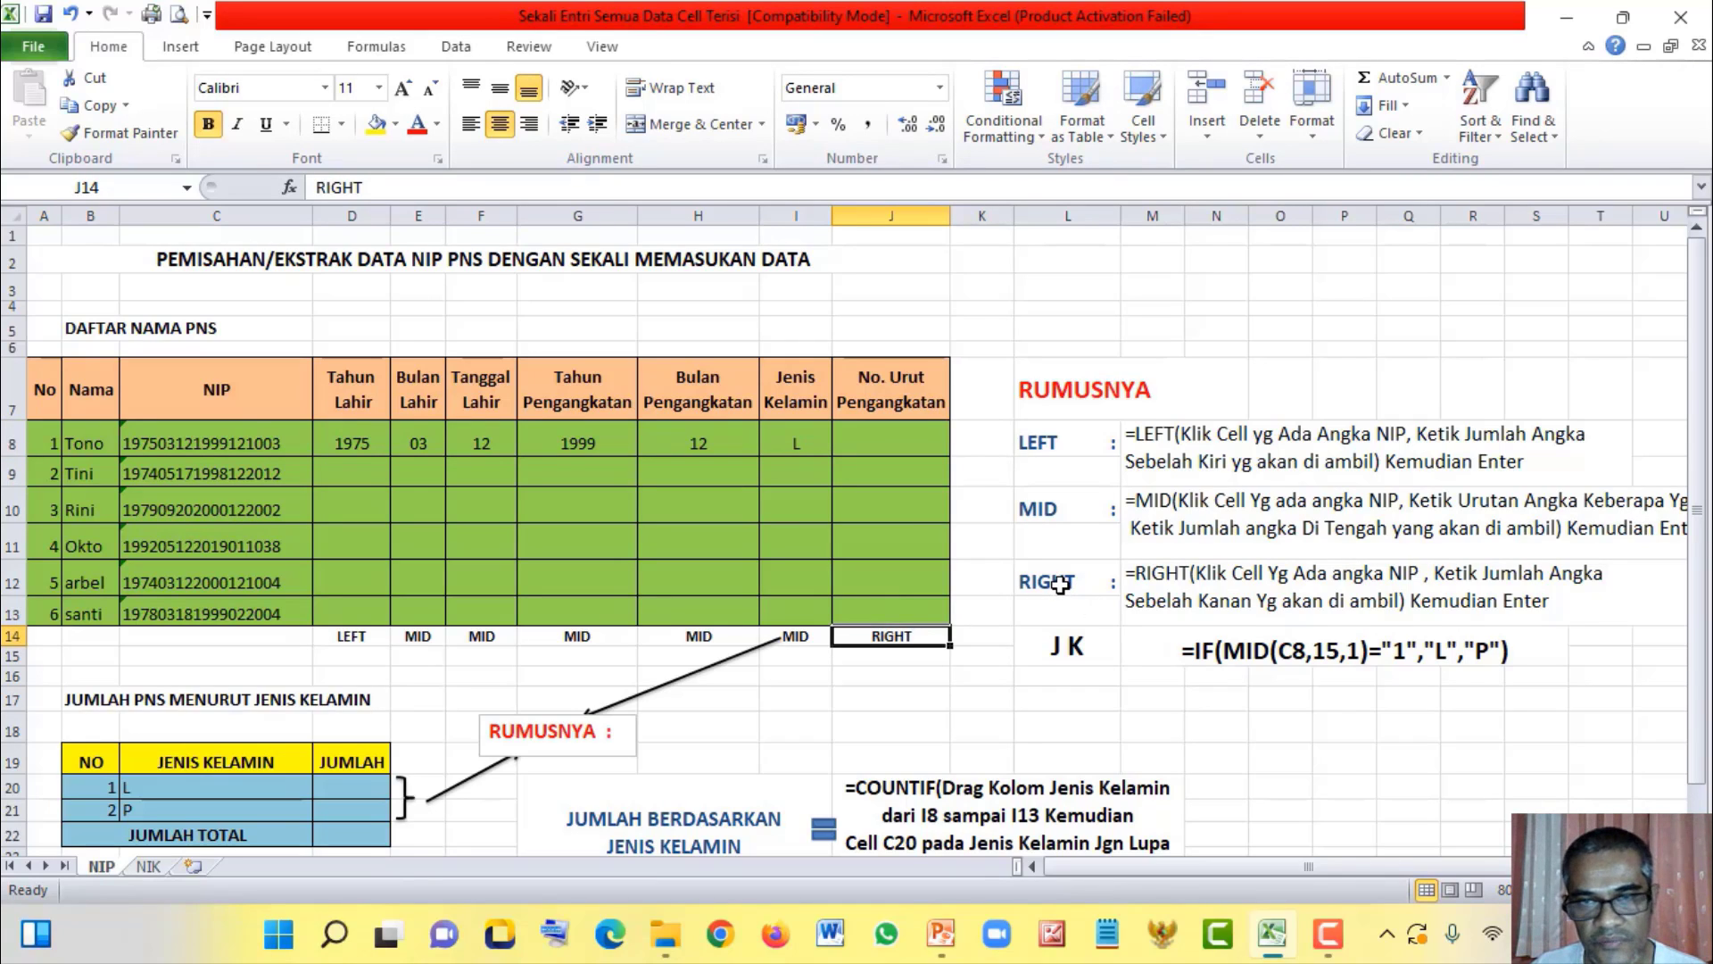
{"action": "left_click", "coordinate": [1059, 585]}
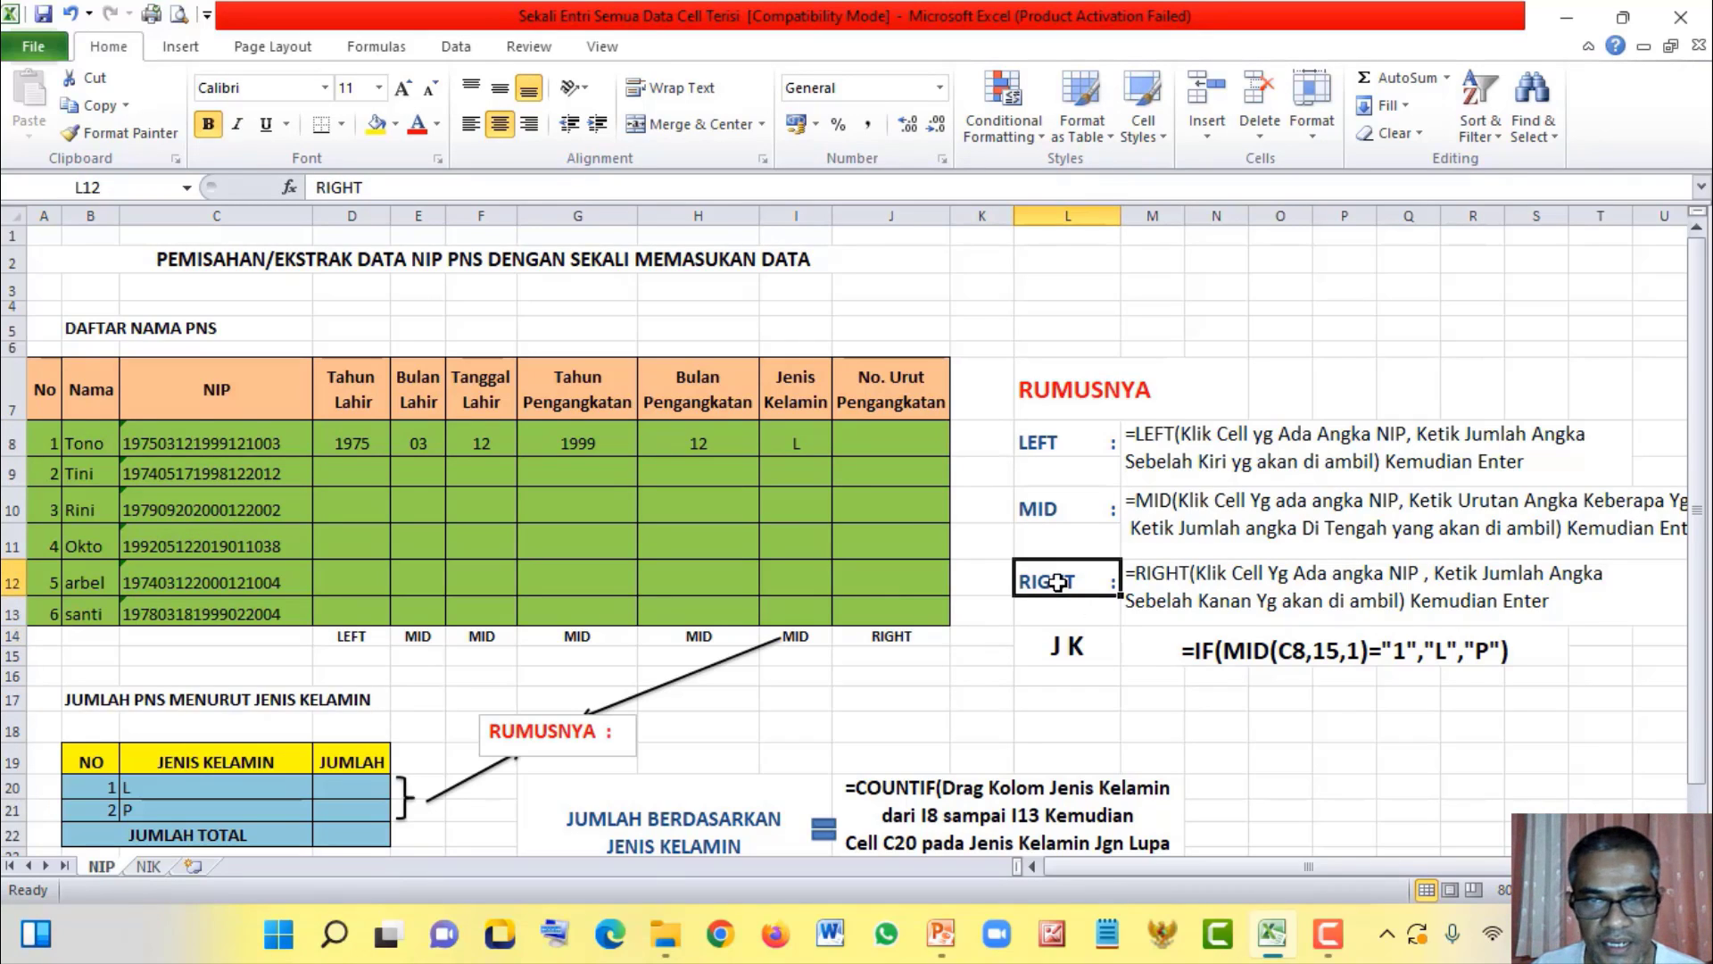
{"action": "left_click", "coordinate": [833, 442]}
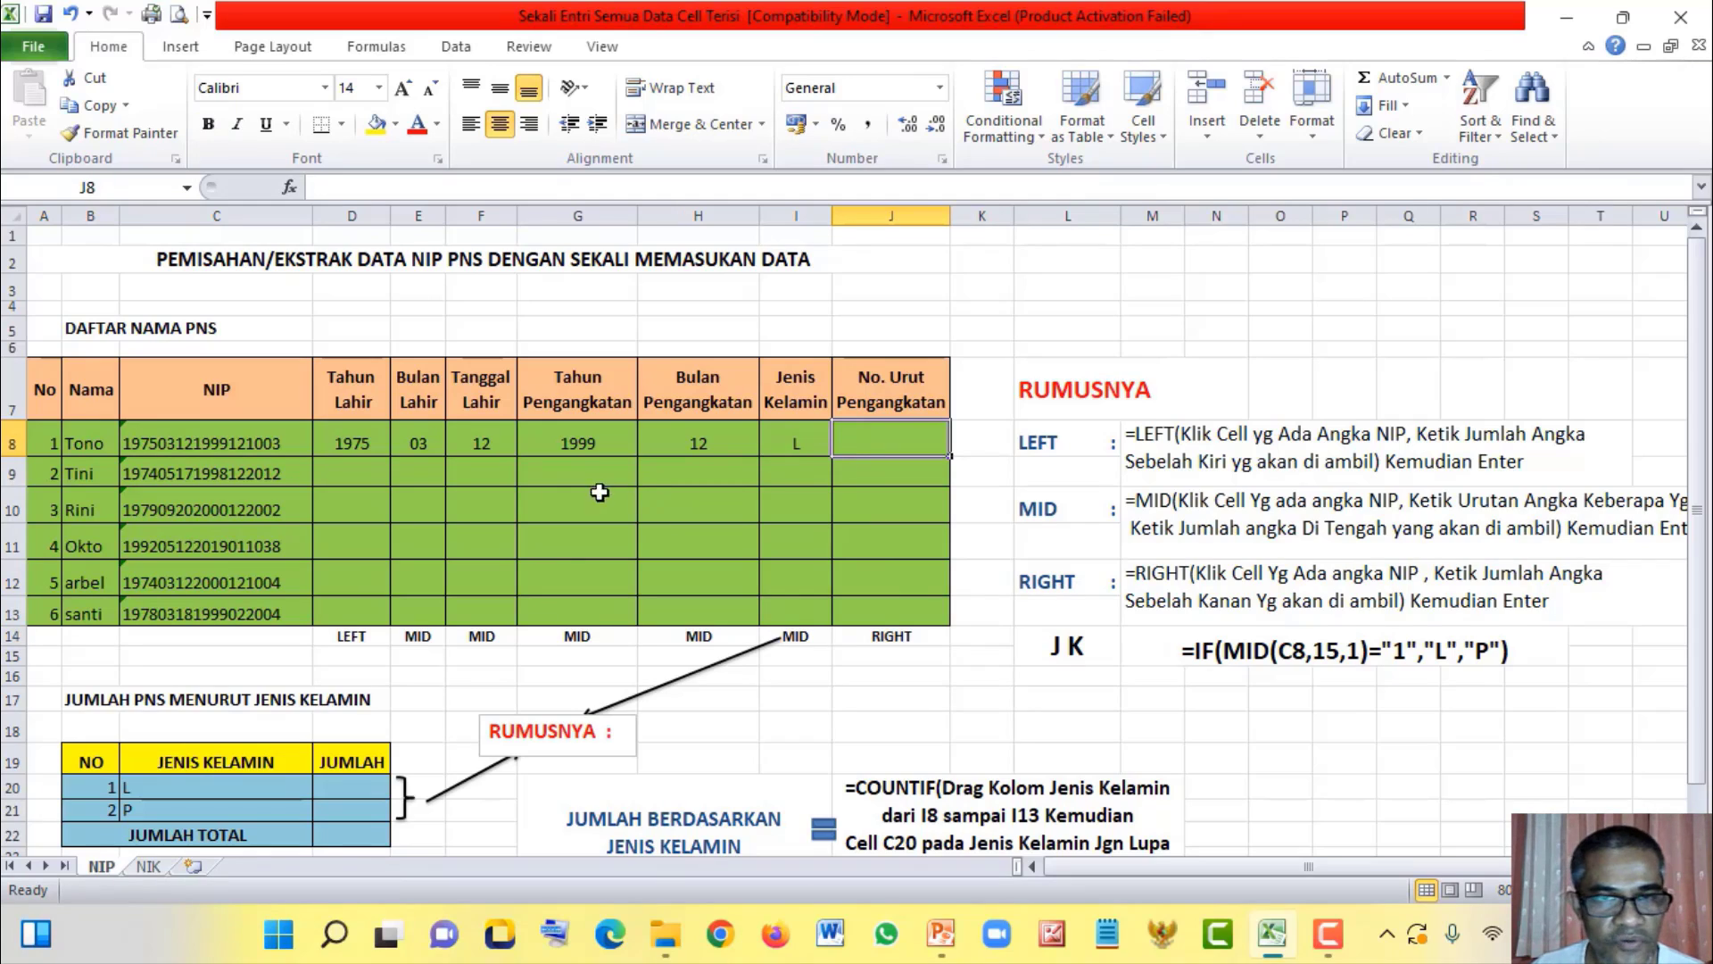
Step: Enter the formula =RIGHT(C8,3) in J8 to extract the appointment sequence number from the NIP
{"action": "left_click", "coordinate": [195, 442]}
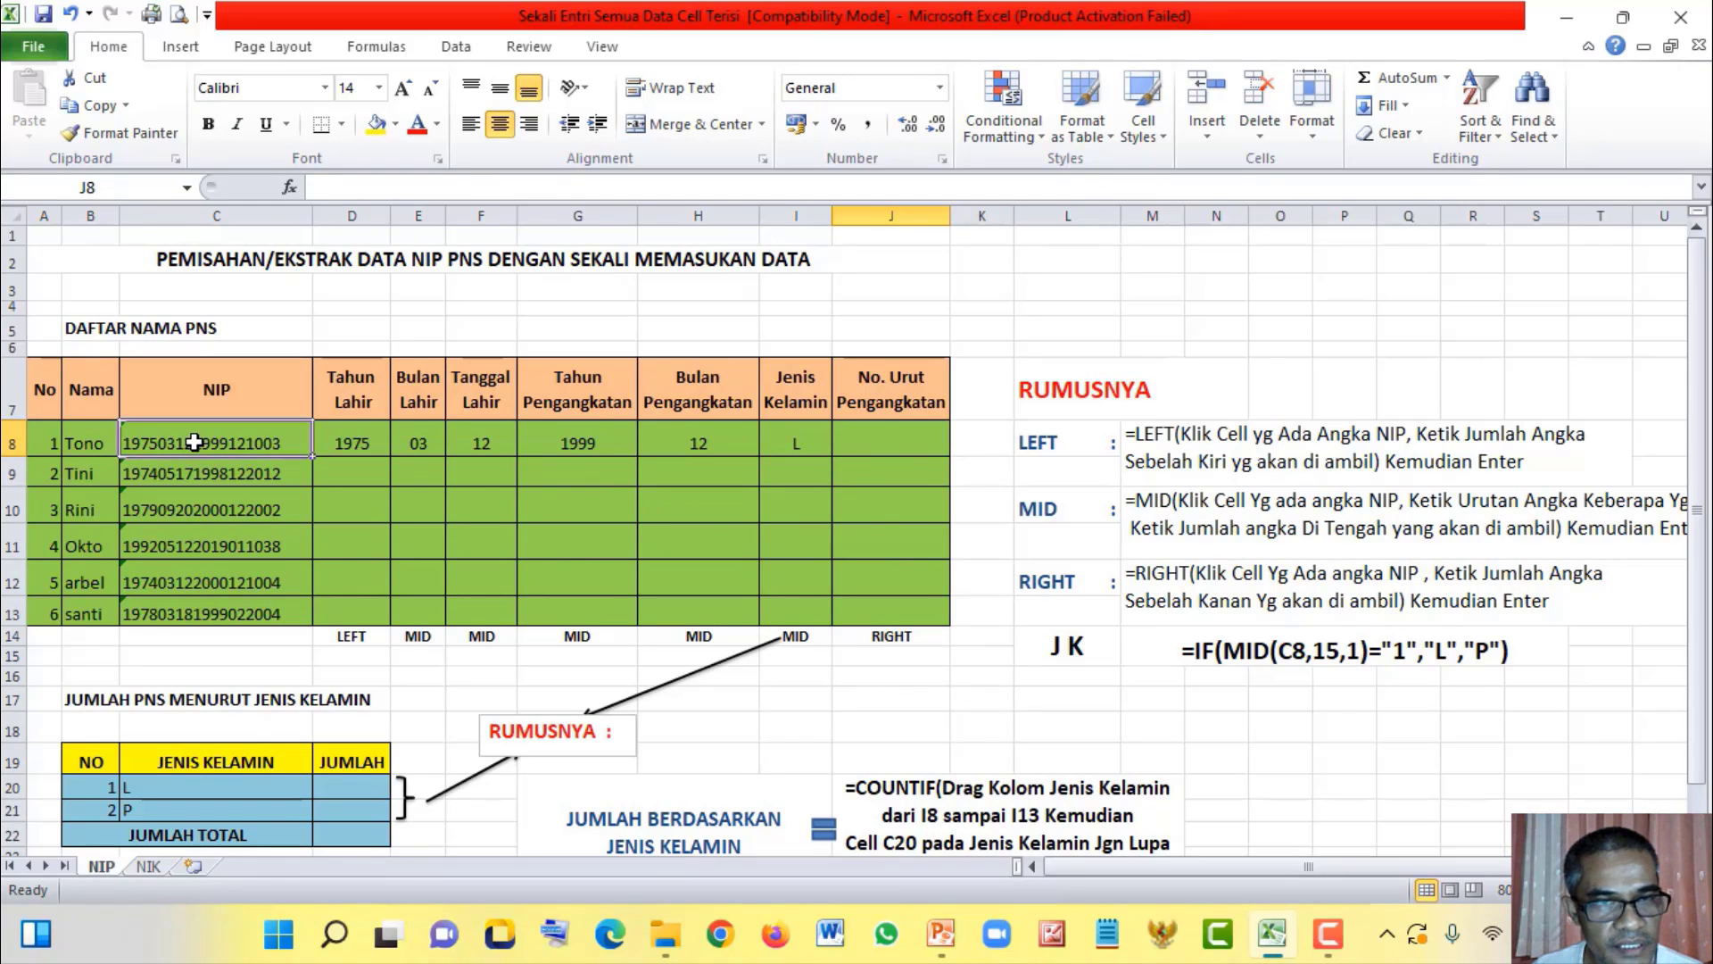
{"action": "left_click", "coordinate": [877, 435]}
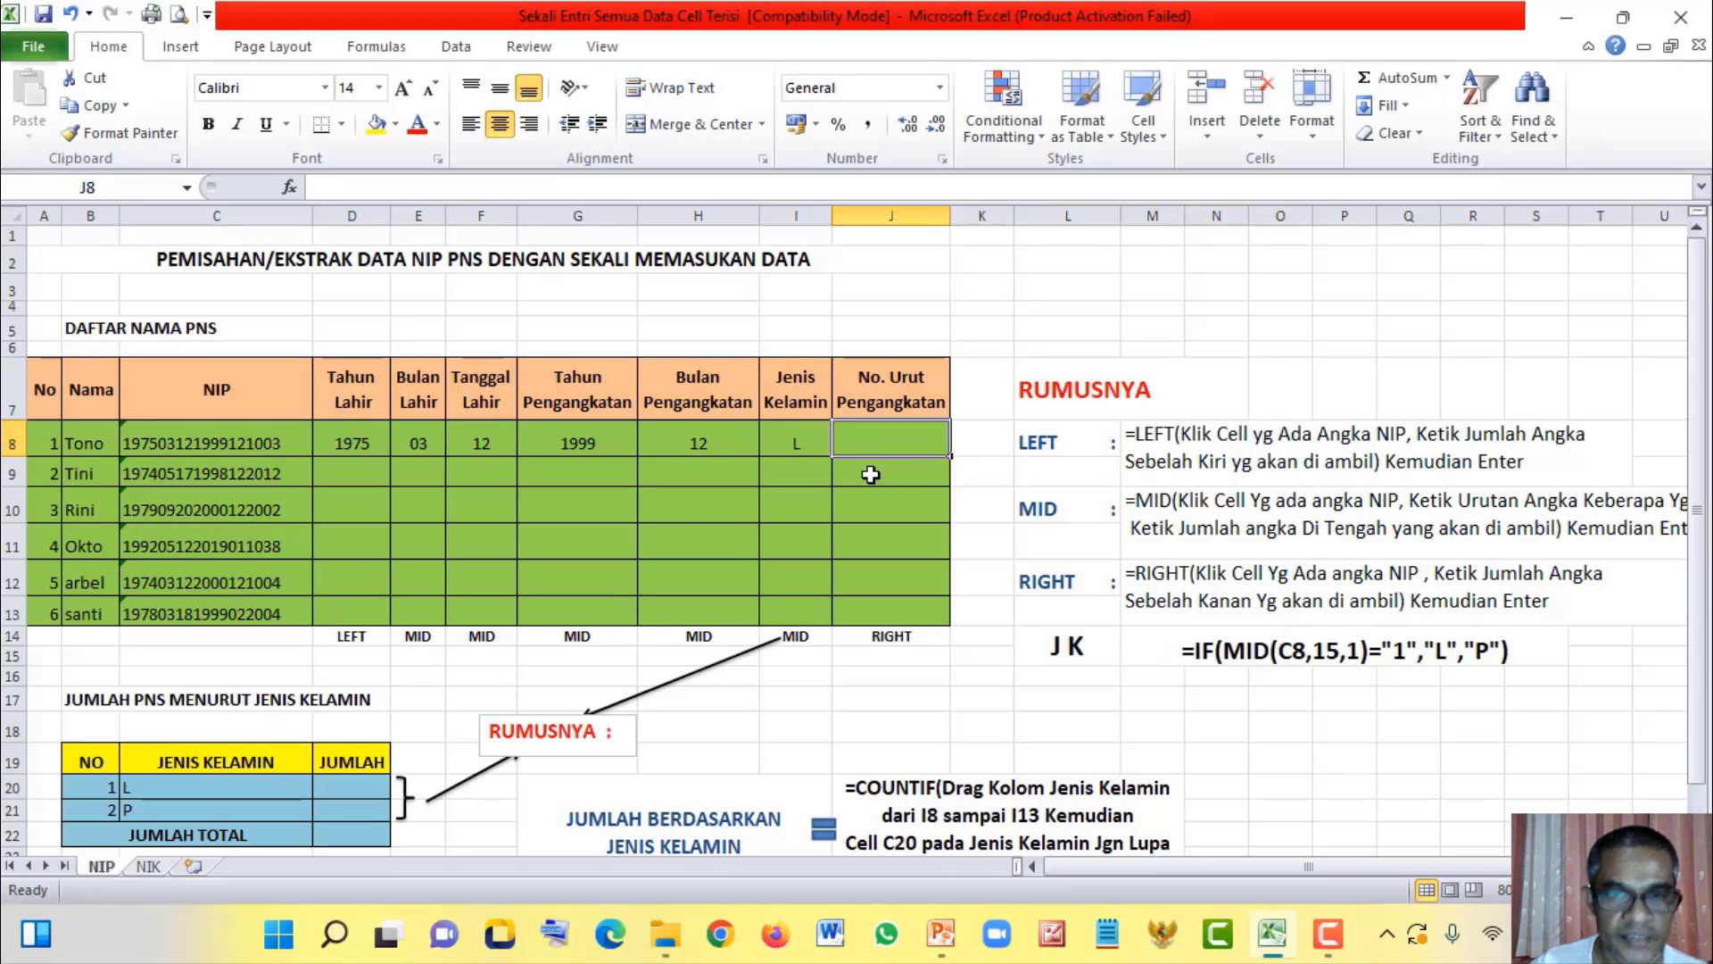
{"action": "type", "text": "=RIGHT("}
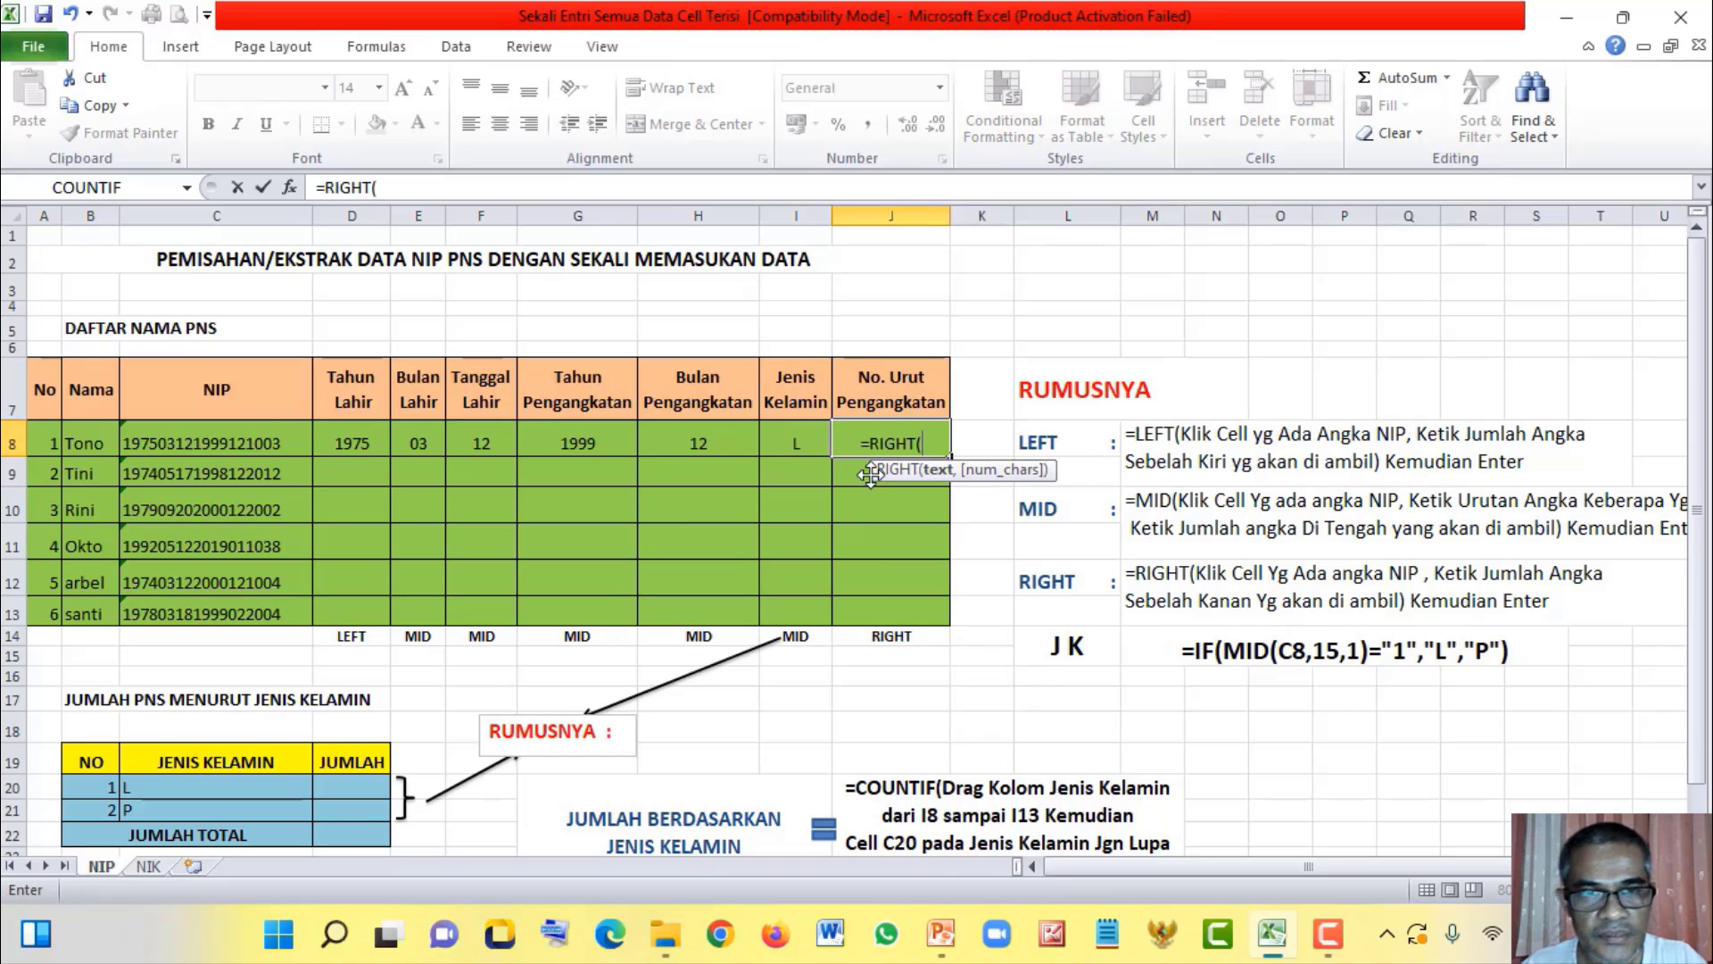
{"action": "left_click", "coordinate": [260, 437]}
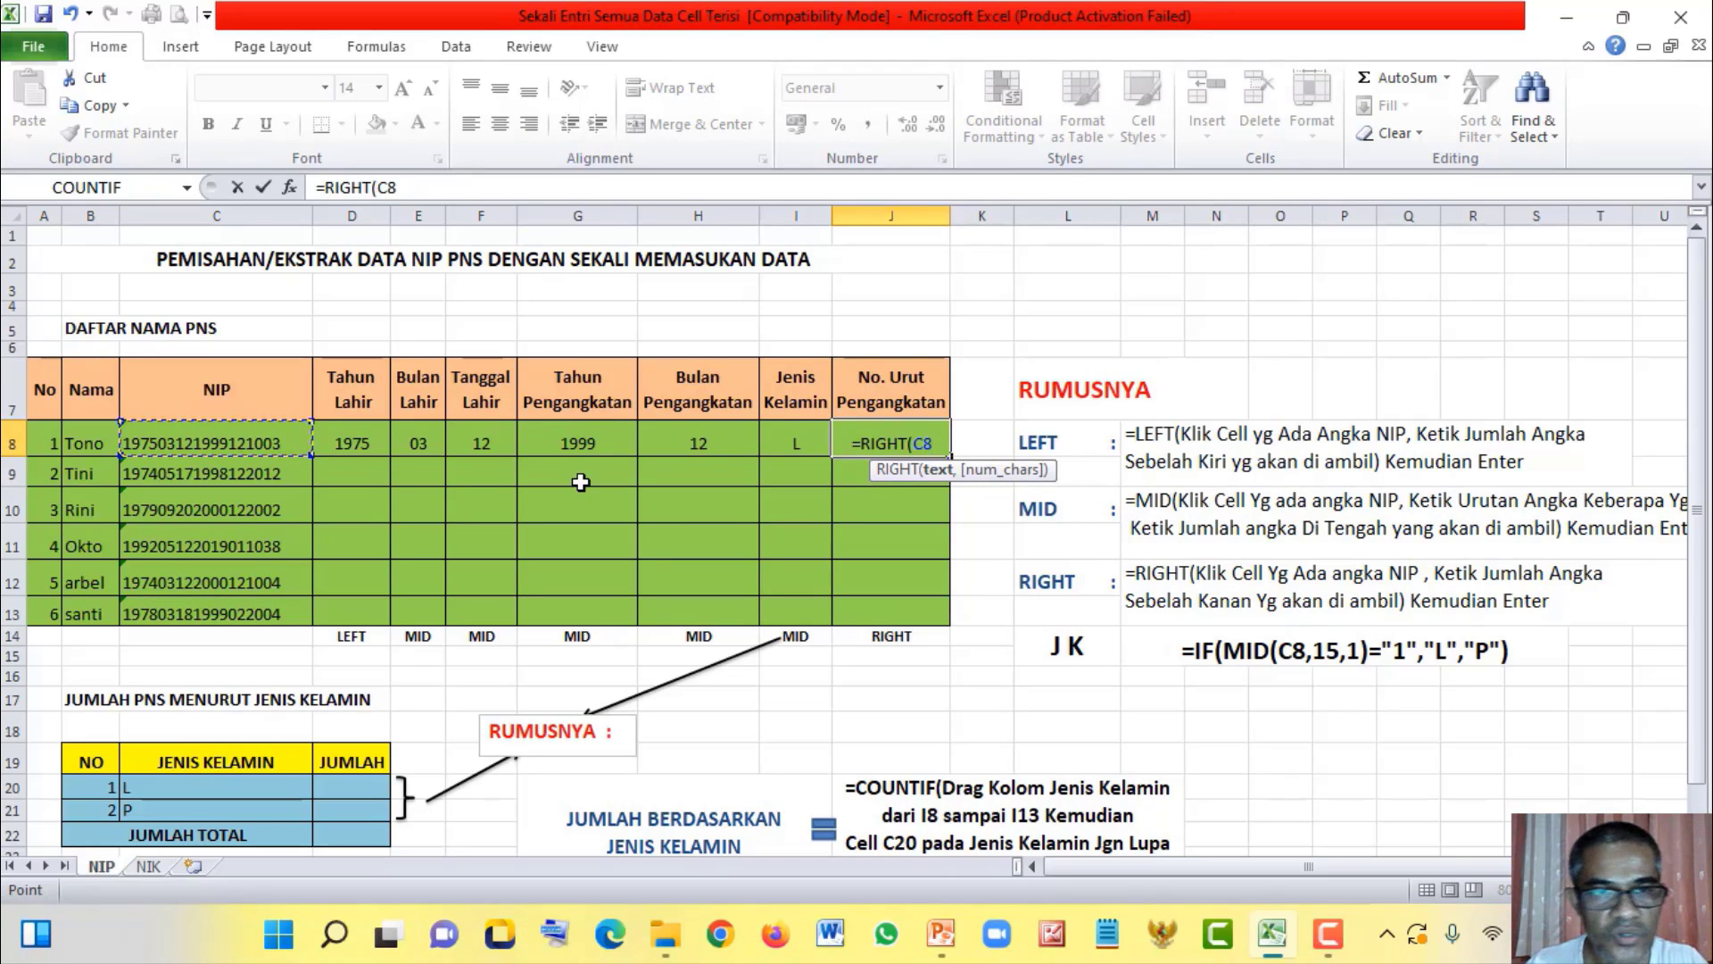
{"action": "type", "text": ","}
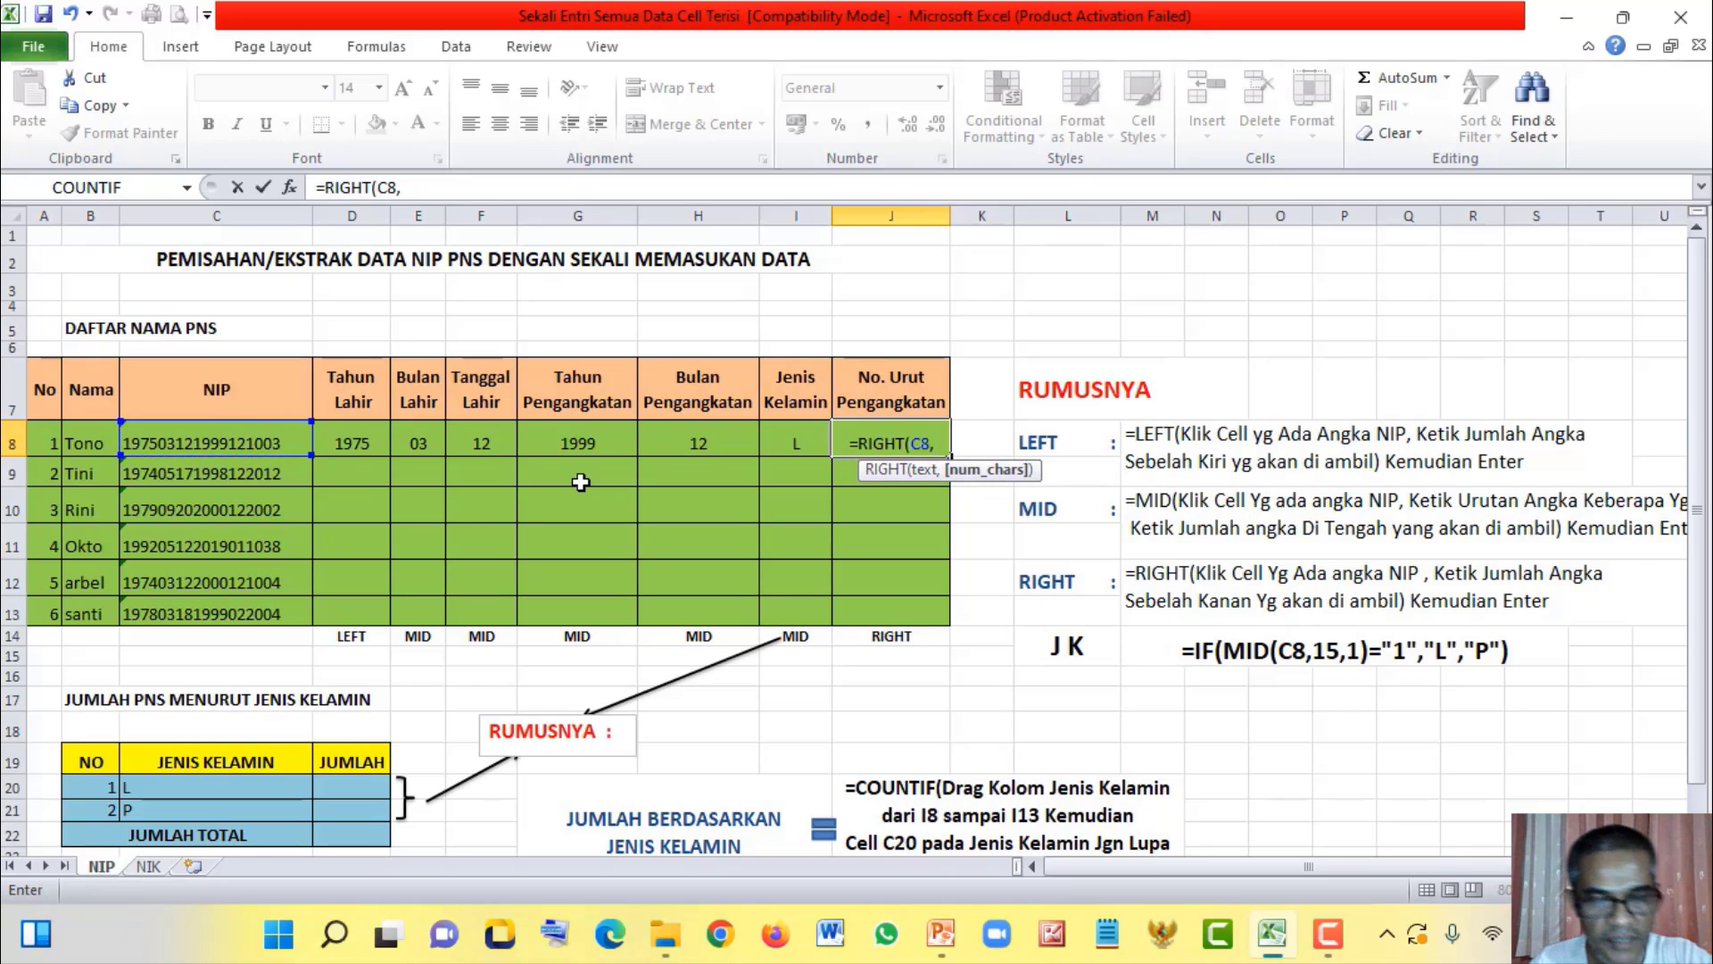
{"action": "type", "text": "3"}
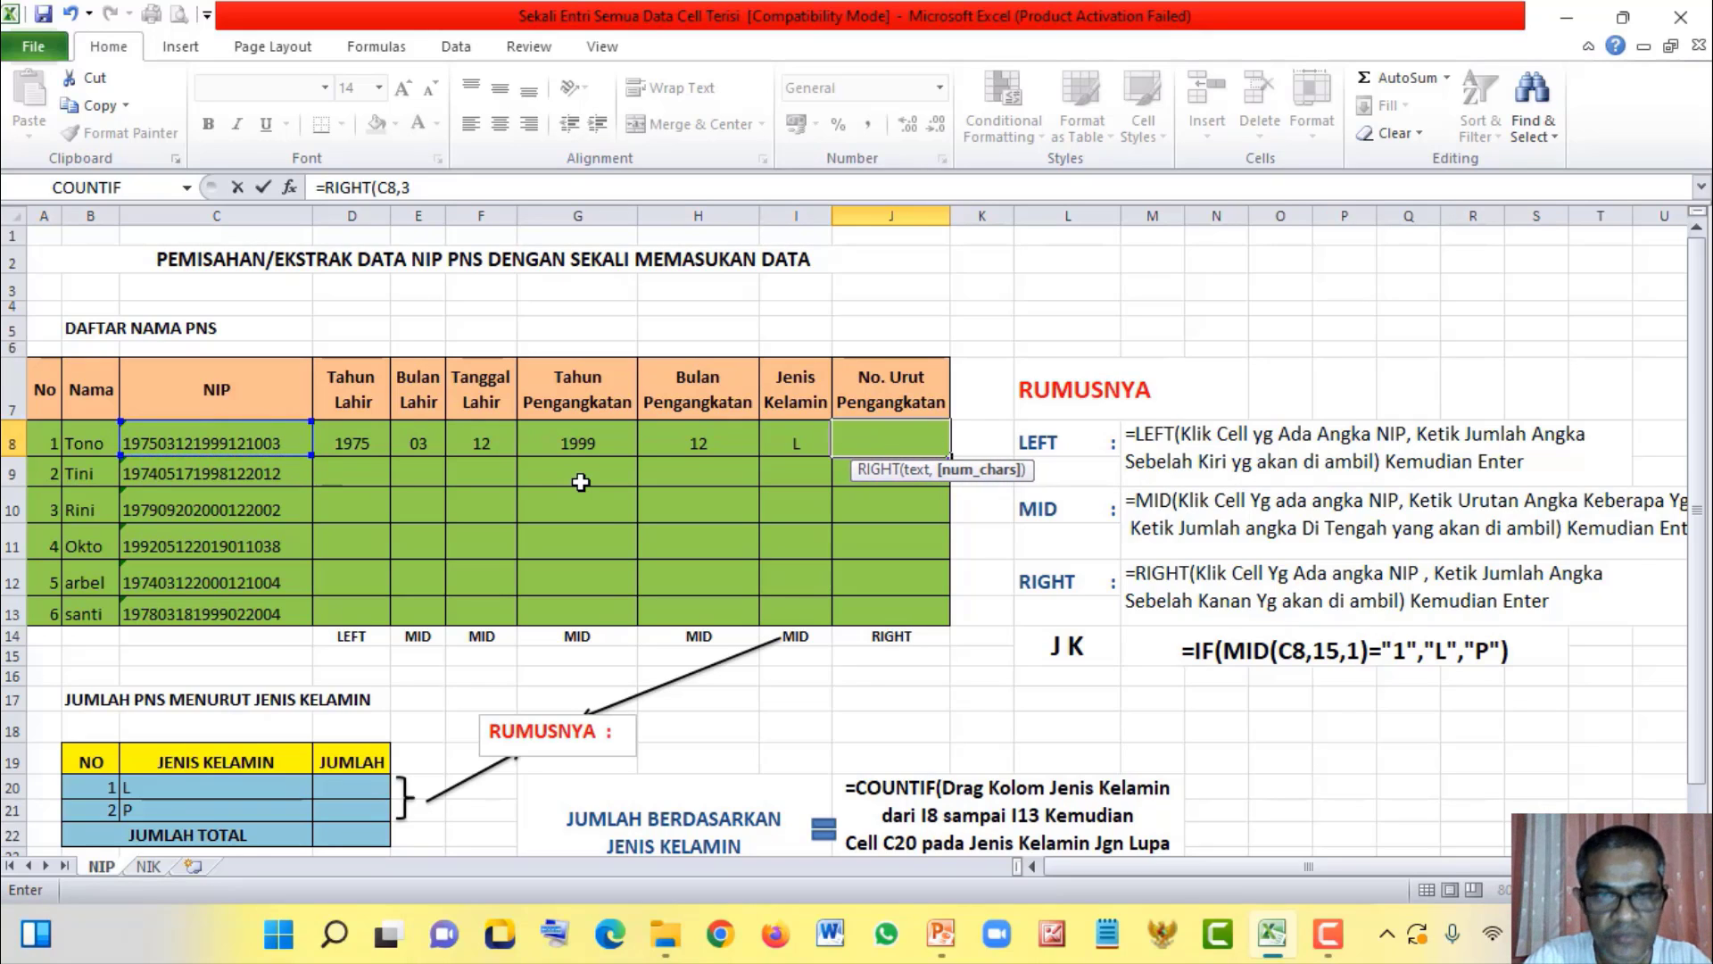
{"action": "type", "text": ")"}
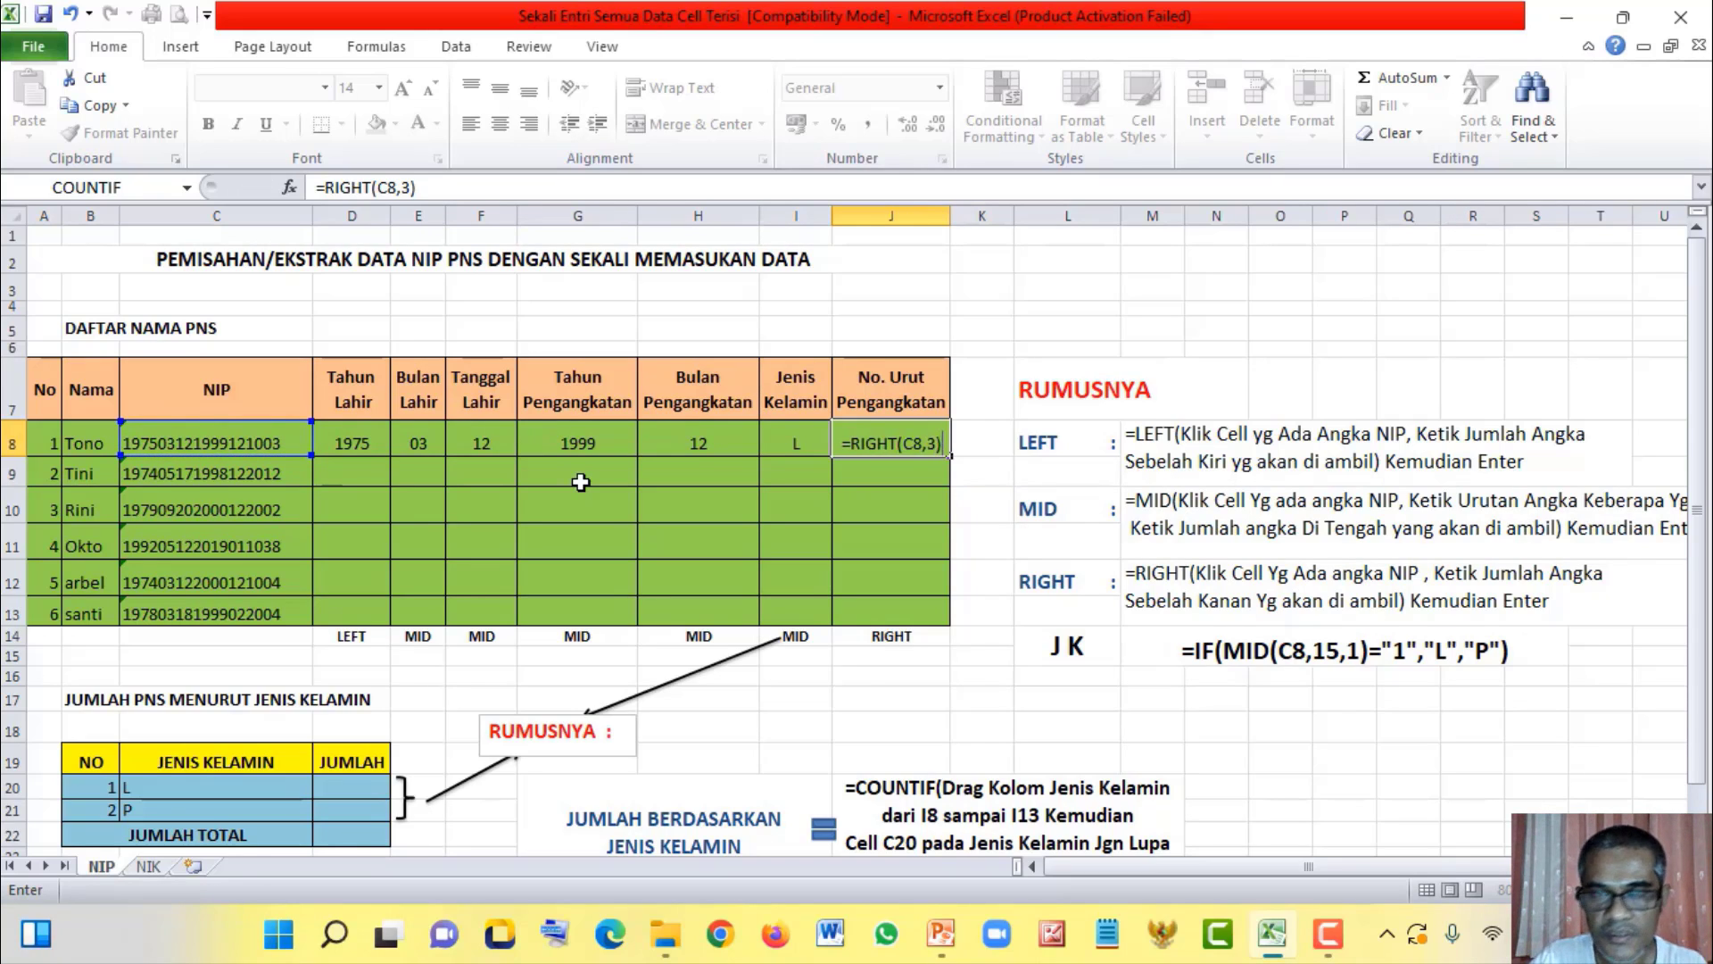
{"action": "key", "text": "Return"}
{"action": "left_click", "coordinate": [475, 526]}
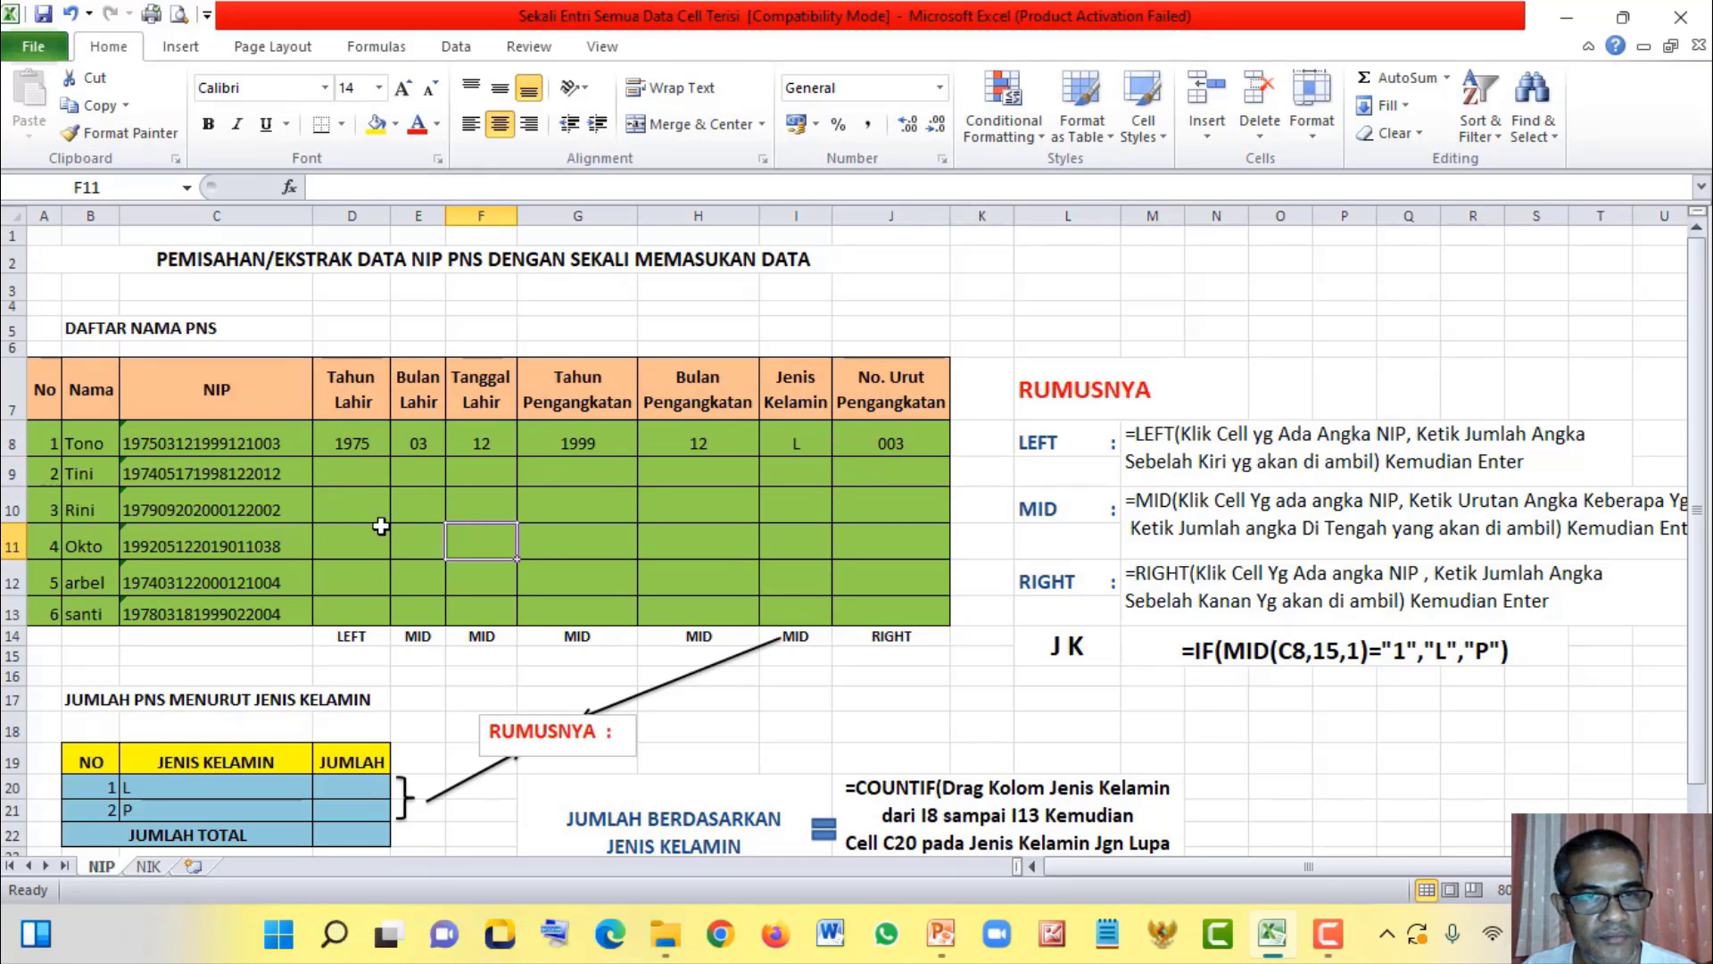
Step: Fill the row 8 extraction formulas in D8:J8 down through row 13 for the remaining civil servants
{"action": "left_click", "coordinate": [359, 482]}
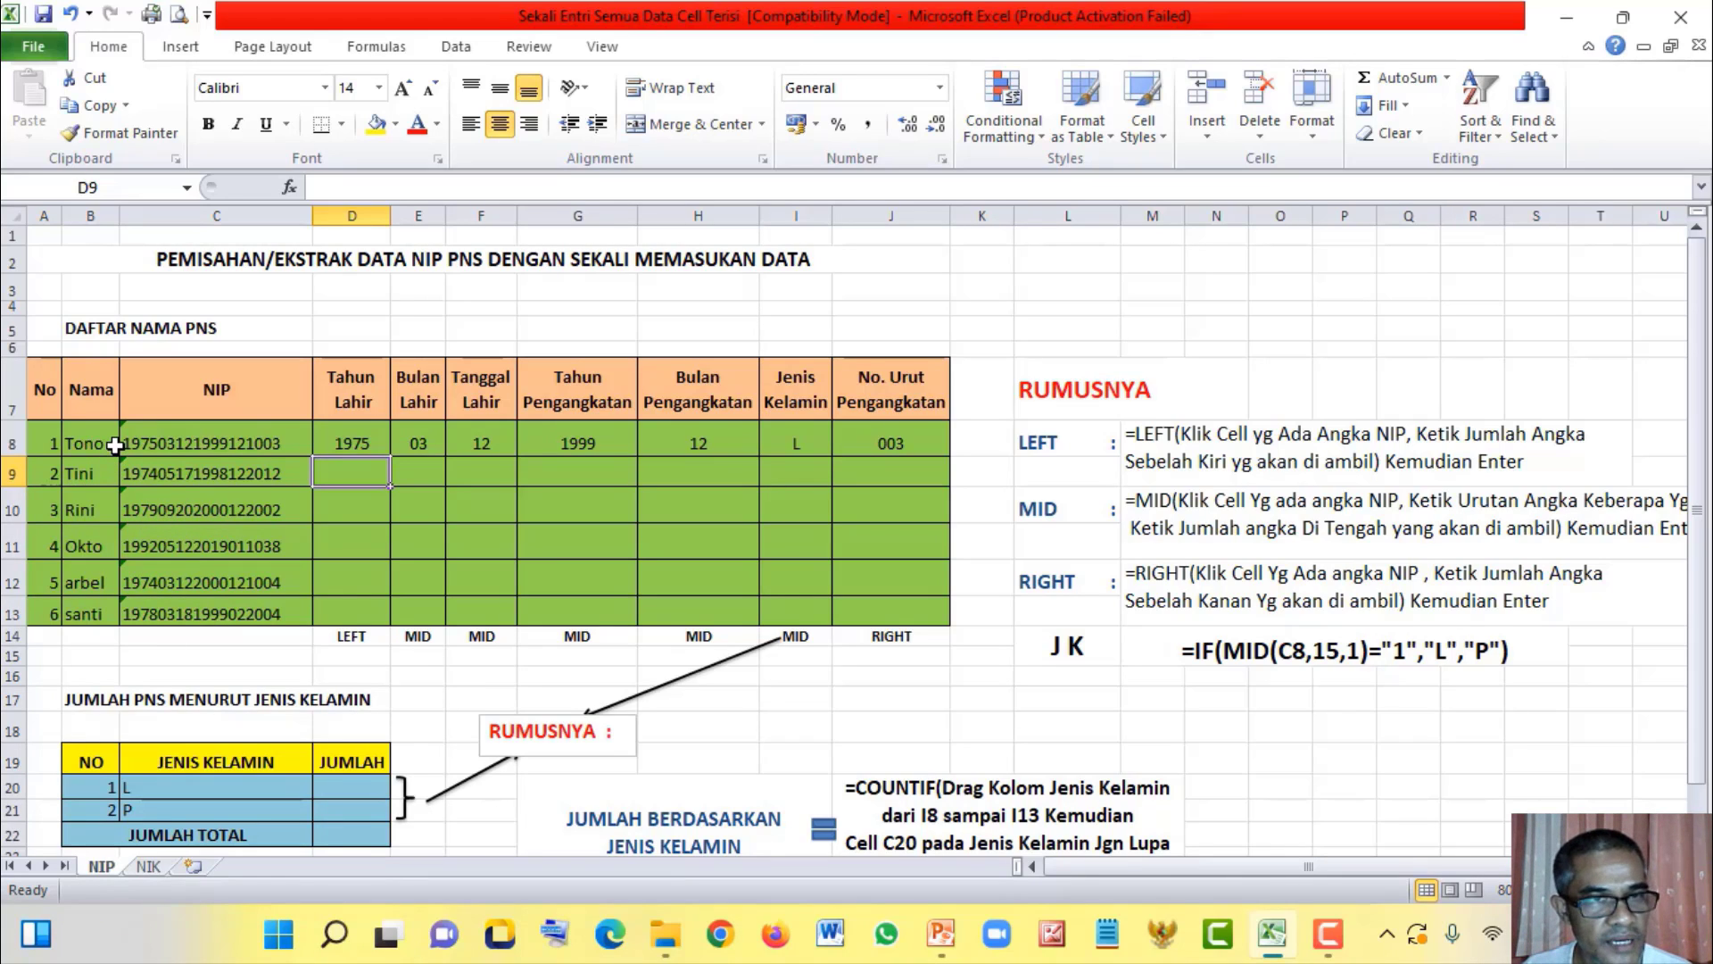
{"action": "left_click", "coordinate": [339, 433]}
{"action": "left_click", "coordinate": [664, 428]}
{"action": "left_click", "coordinate": [906, 441]}
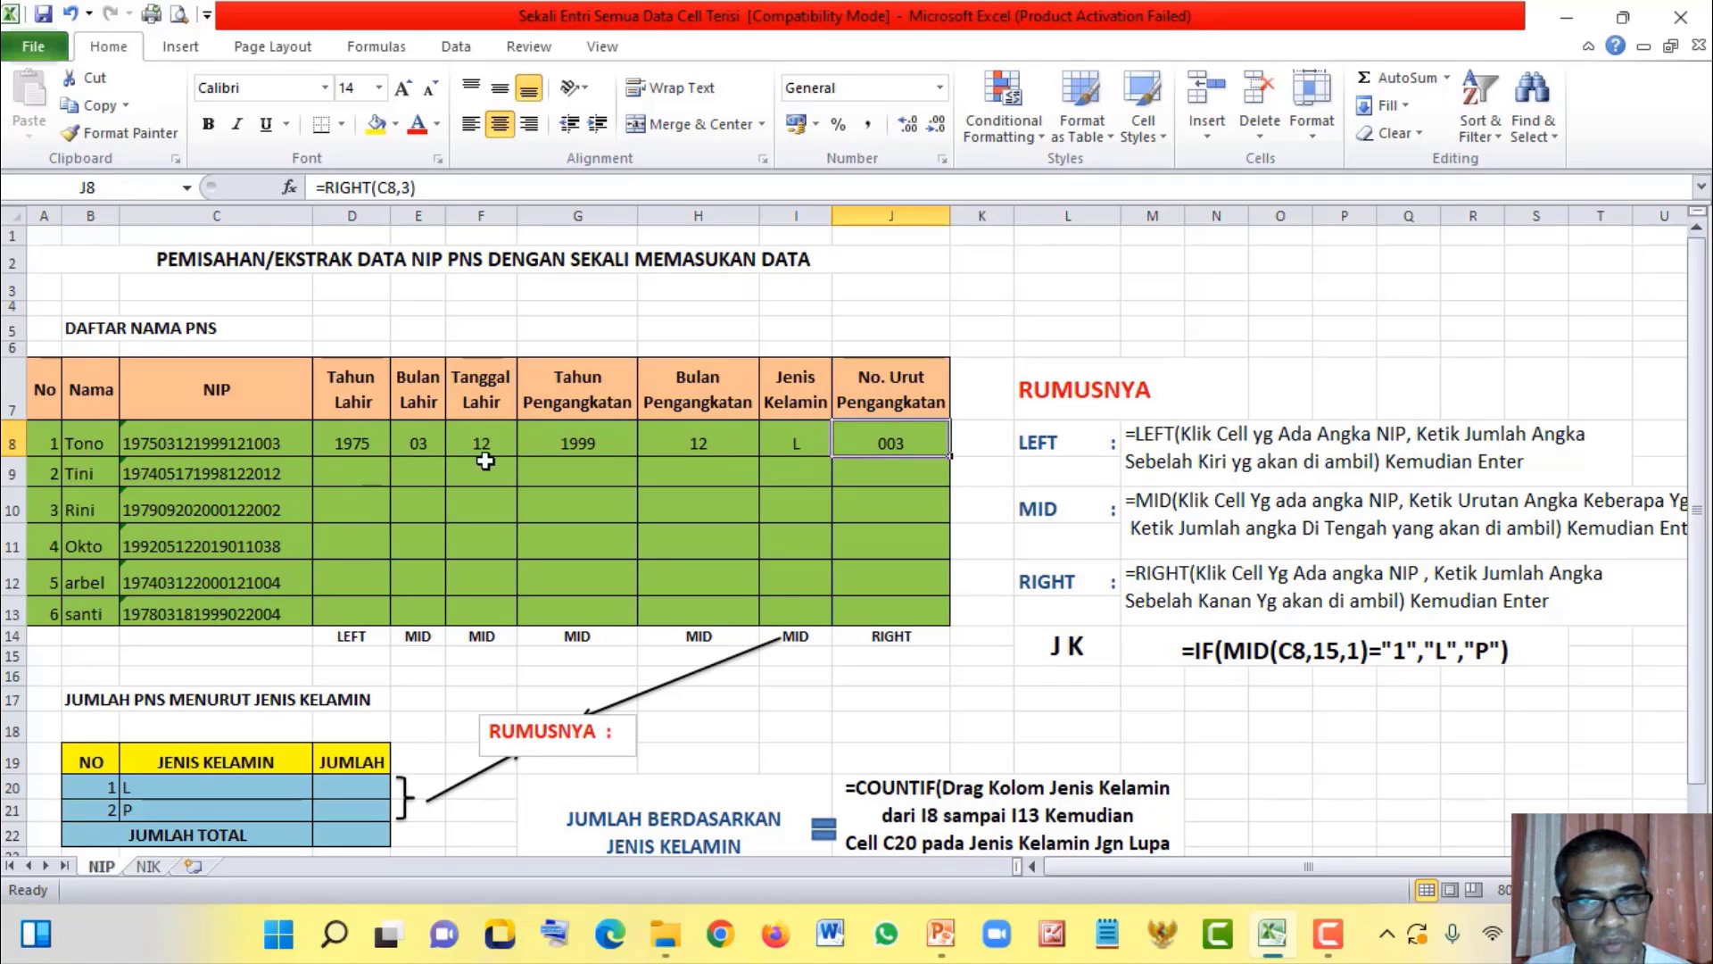
{"action": "left_click_drag", "start_coordinate": [330, 439], "coordinate": [874, 450]}
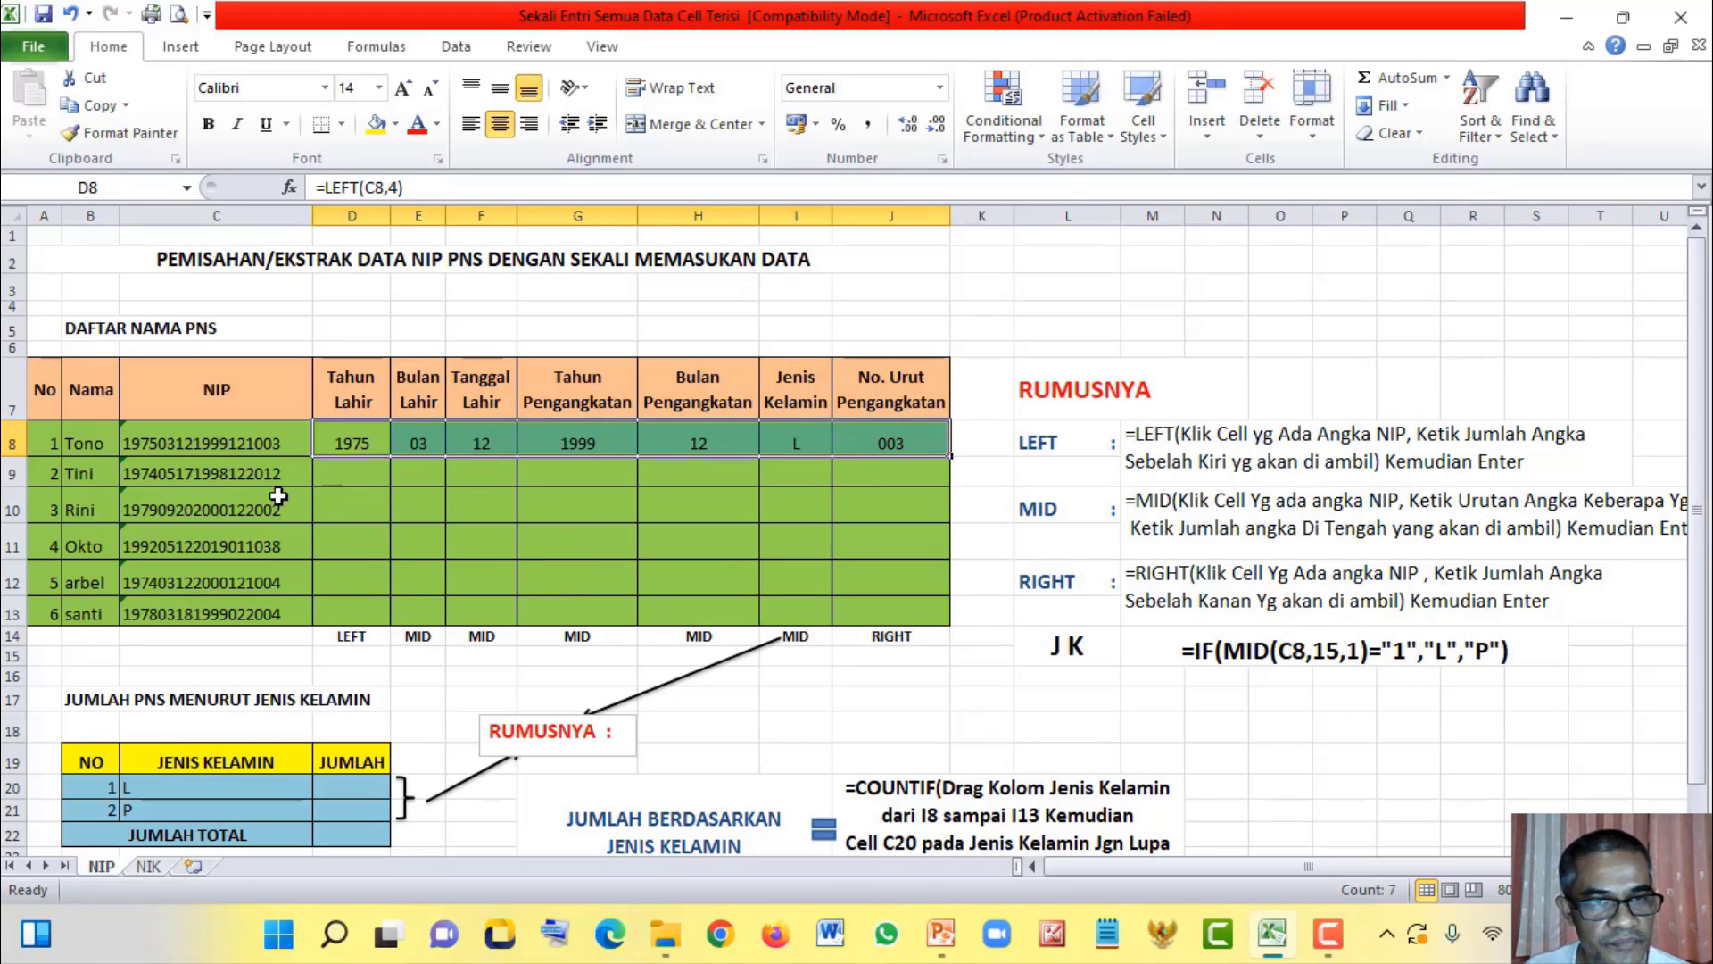
{"action": "left_click", "coordinate": [466, 501]}
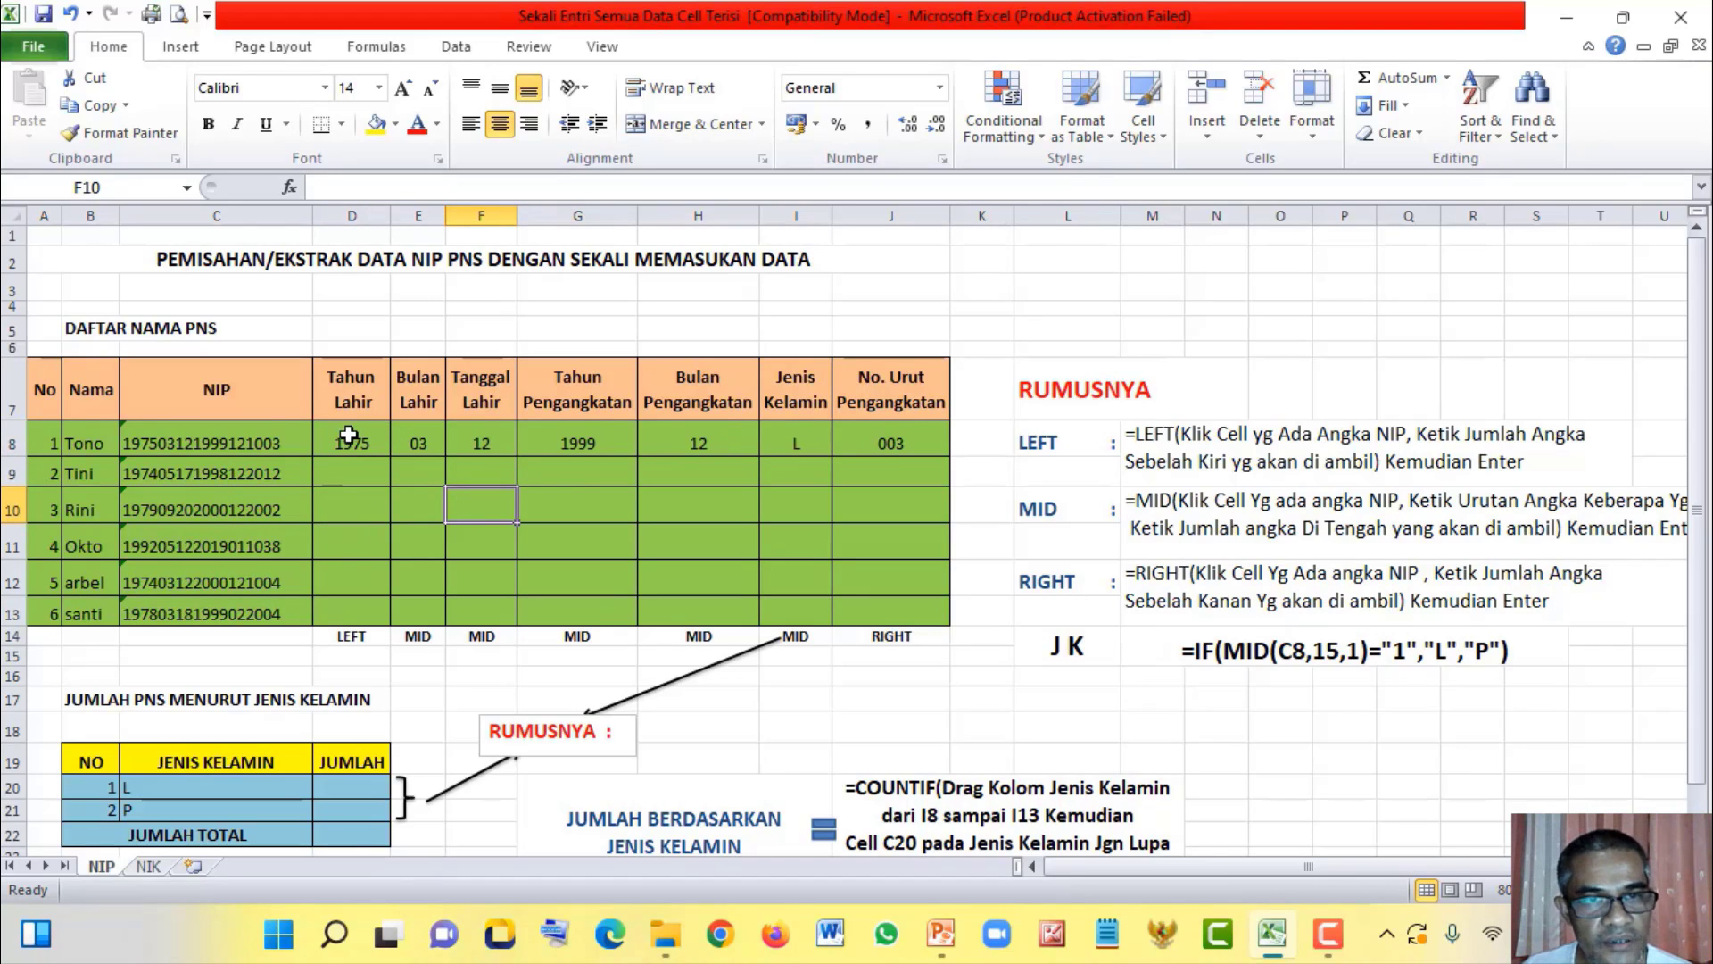
{"action": "left_click_drag", "start_coordinate": [348, 435], "coordinate": [899, 451]}
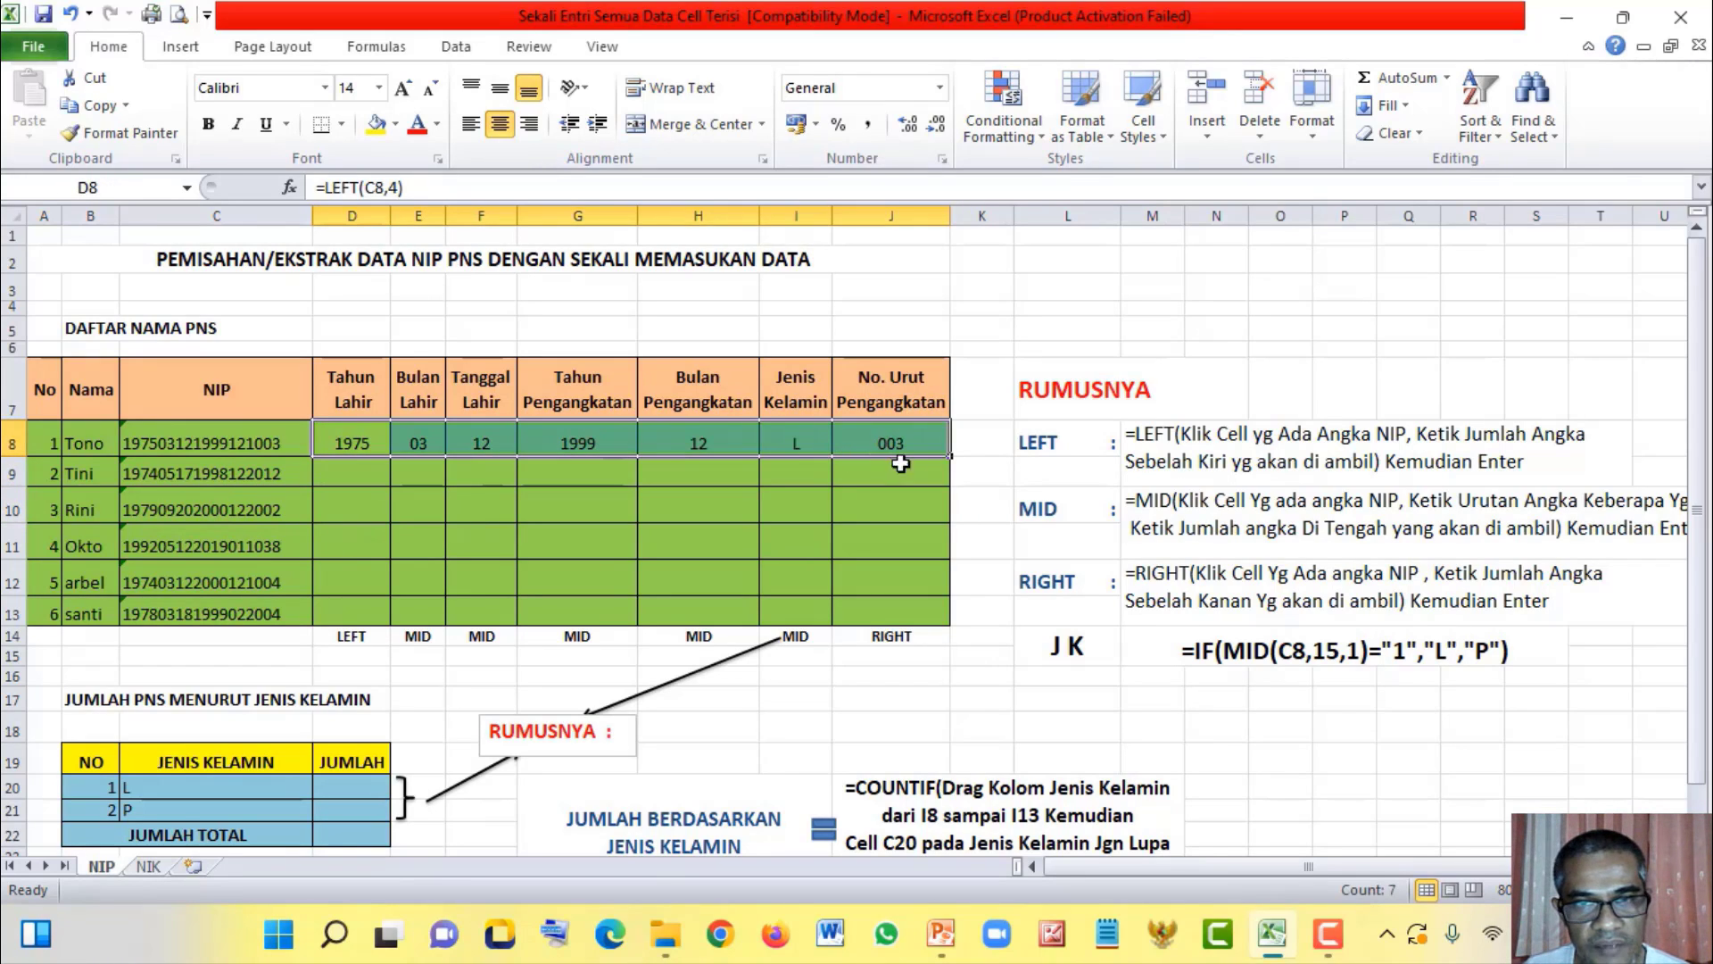
{"action": "double_click", "coordinate": [951, 456]}
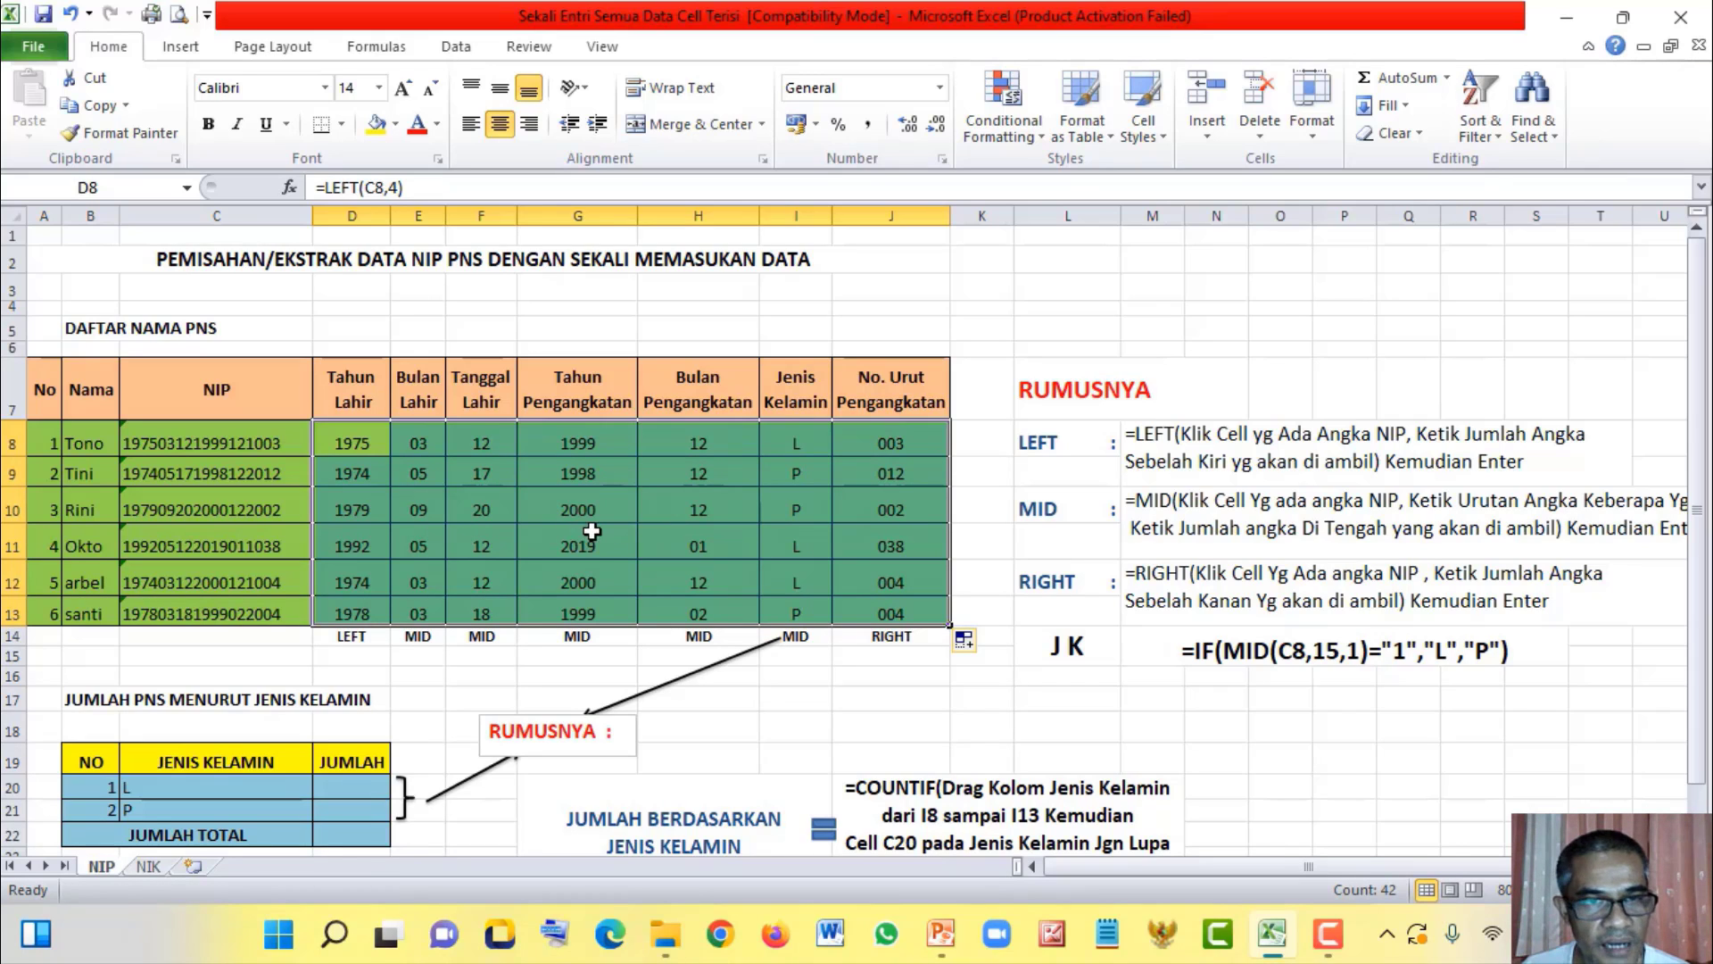
Step: Start a COUNTIF formula in D20, the JUMLAH cell for gender L
{"action": "scroll", "coordinate": [581, 513], "scroll_direction": "down", "scroll_amount": 1}
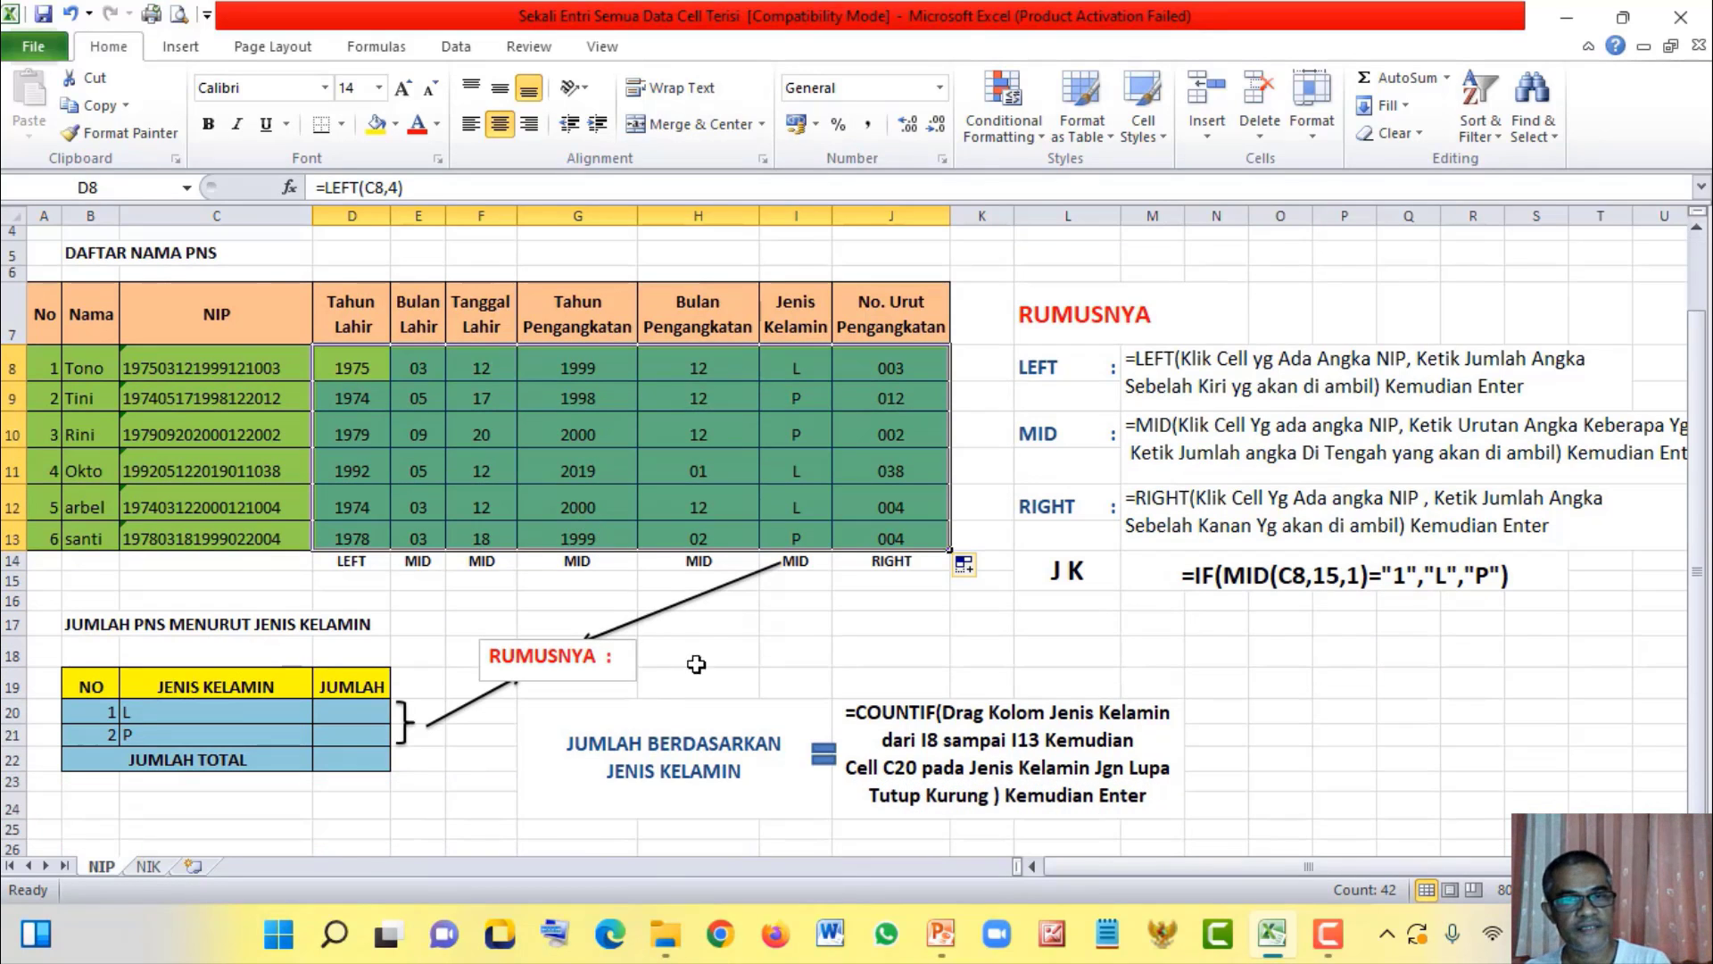
{"action": "left_click", "coordinate": [771, 394]}
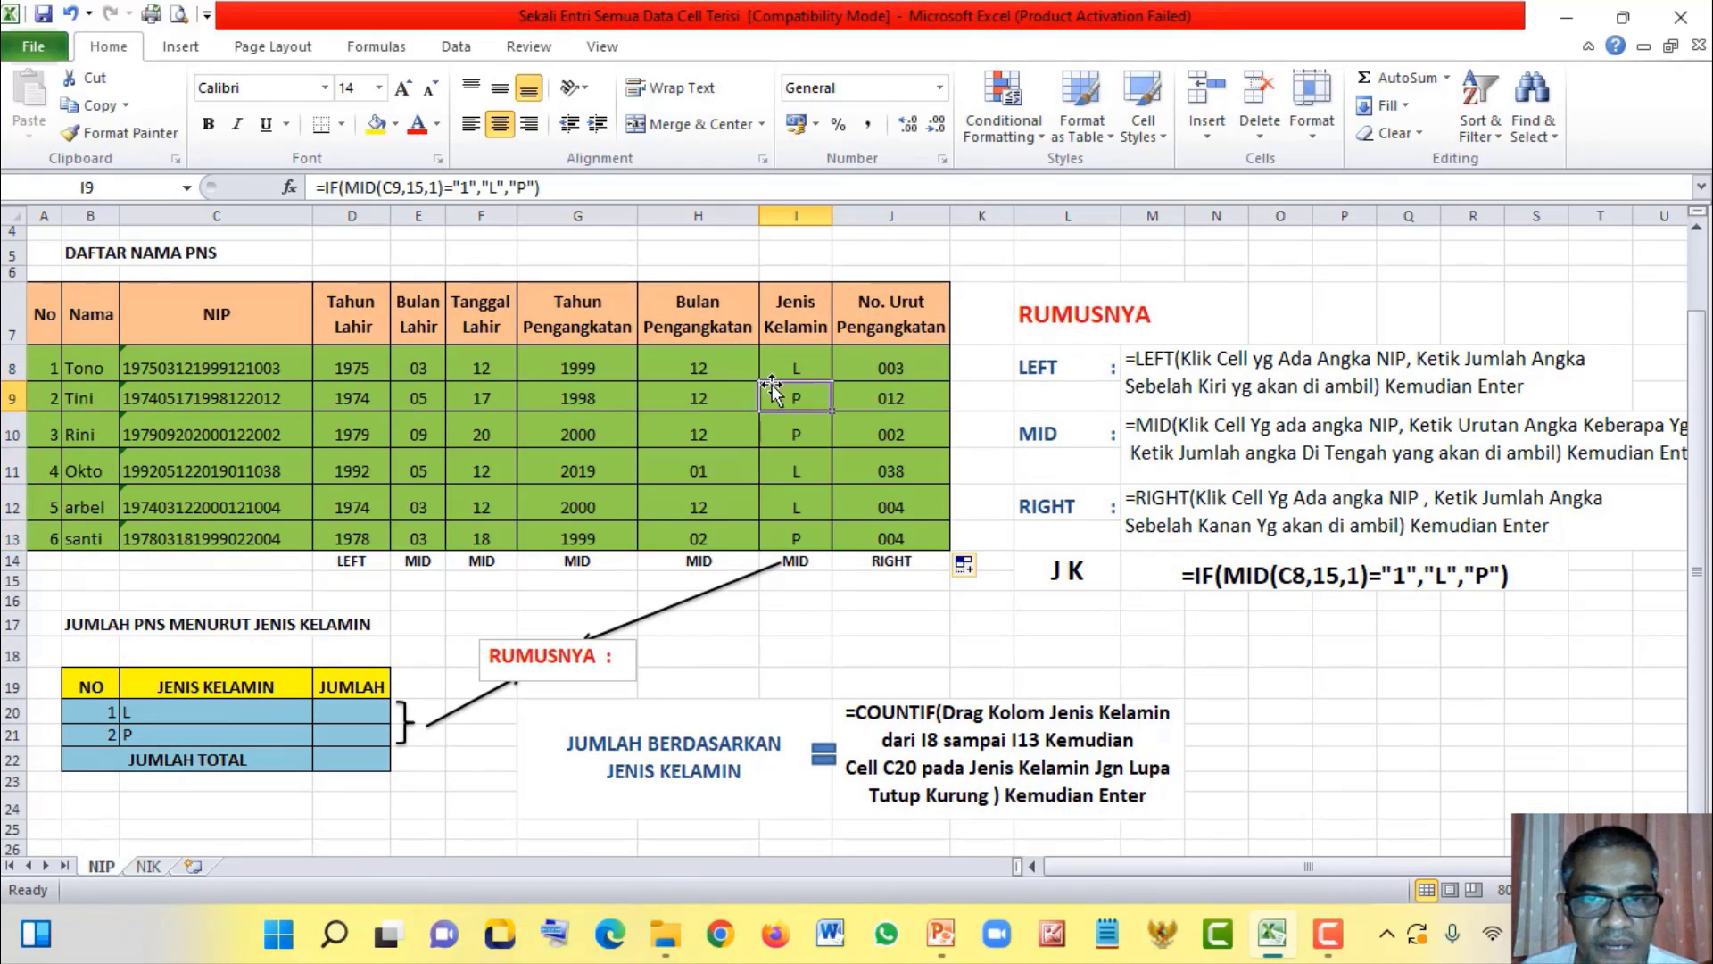
{"action": "left_click_drag", "start_coordinate": [794, 361], "coordinate": [803, 510]}
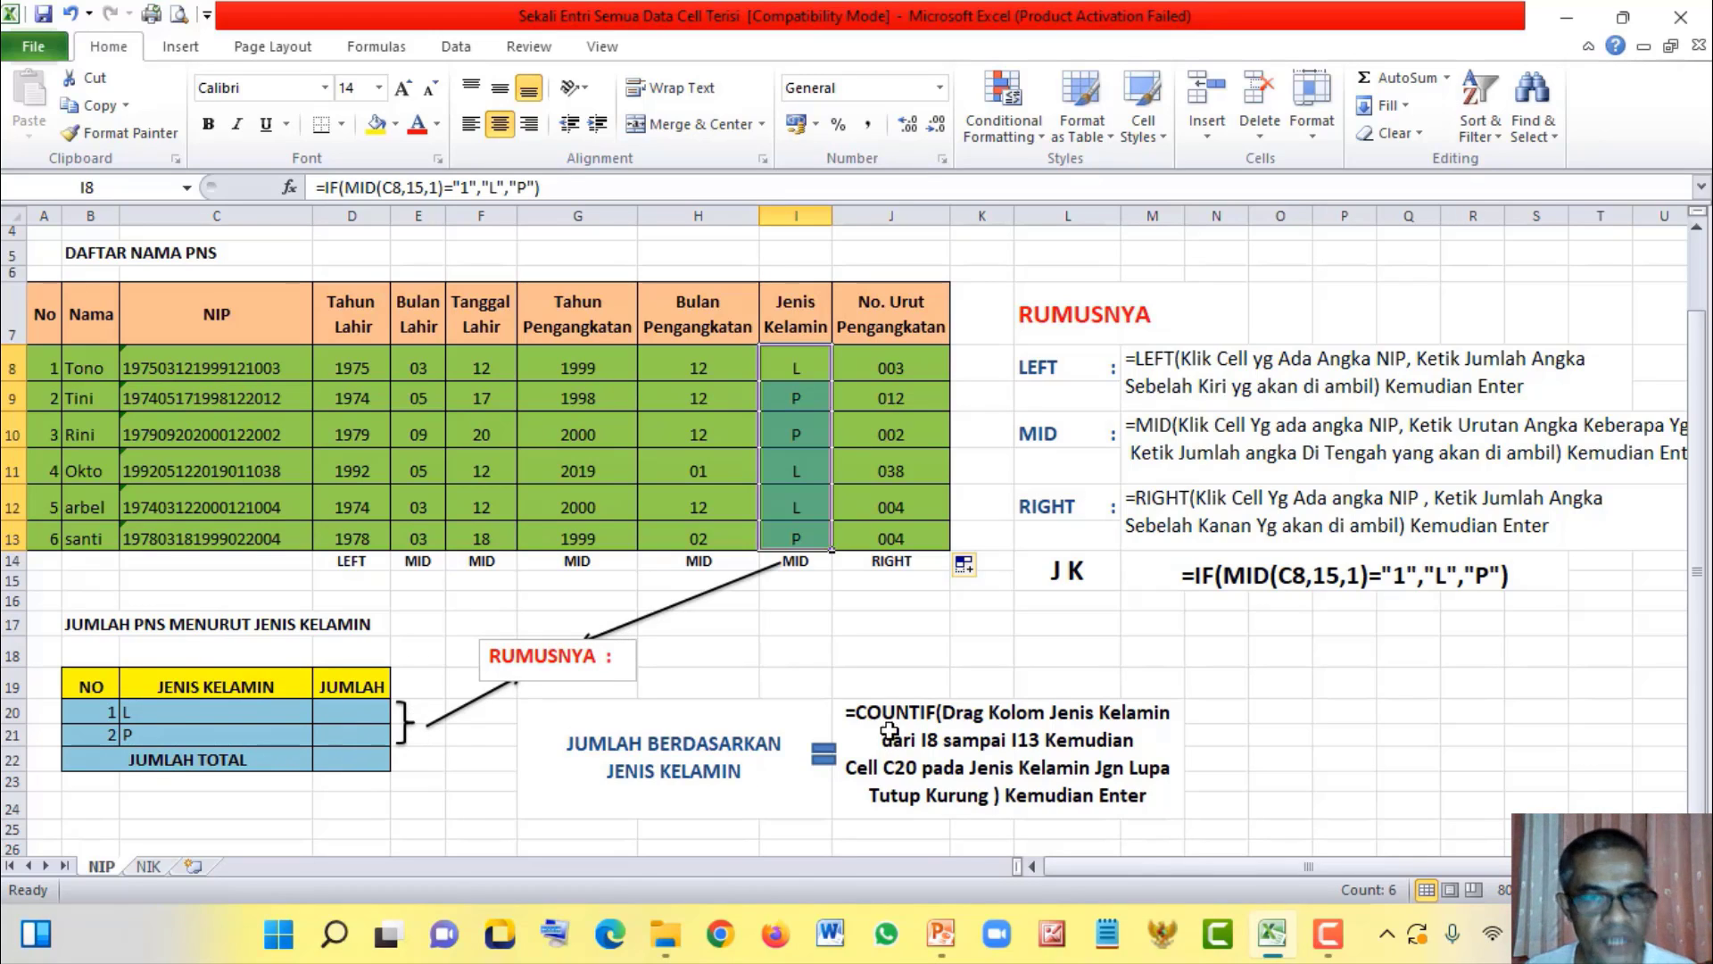
{"action": "left_click", "coordinate": [333, 711]}
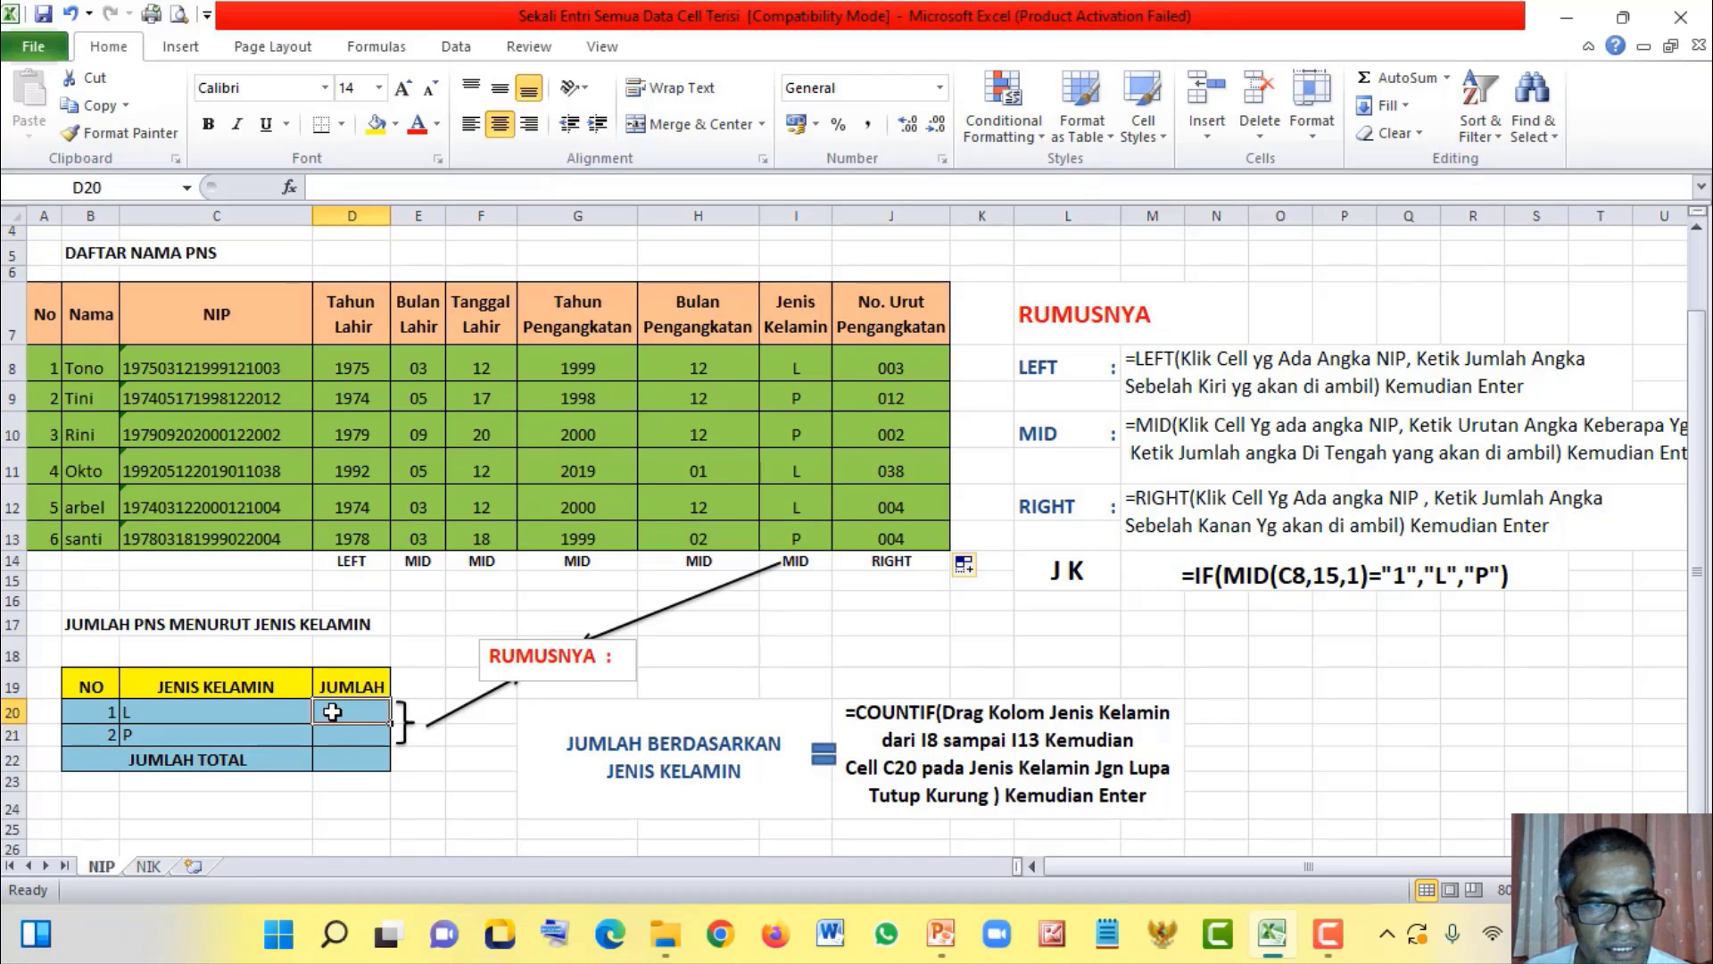
{"action": "type", "text": "="}
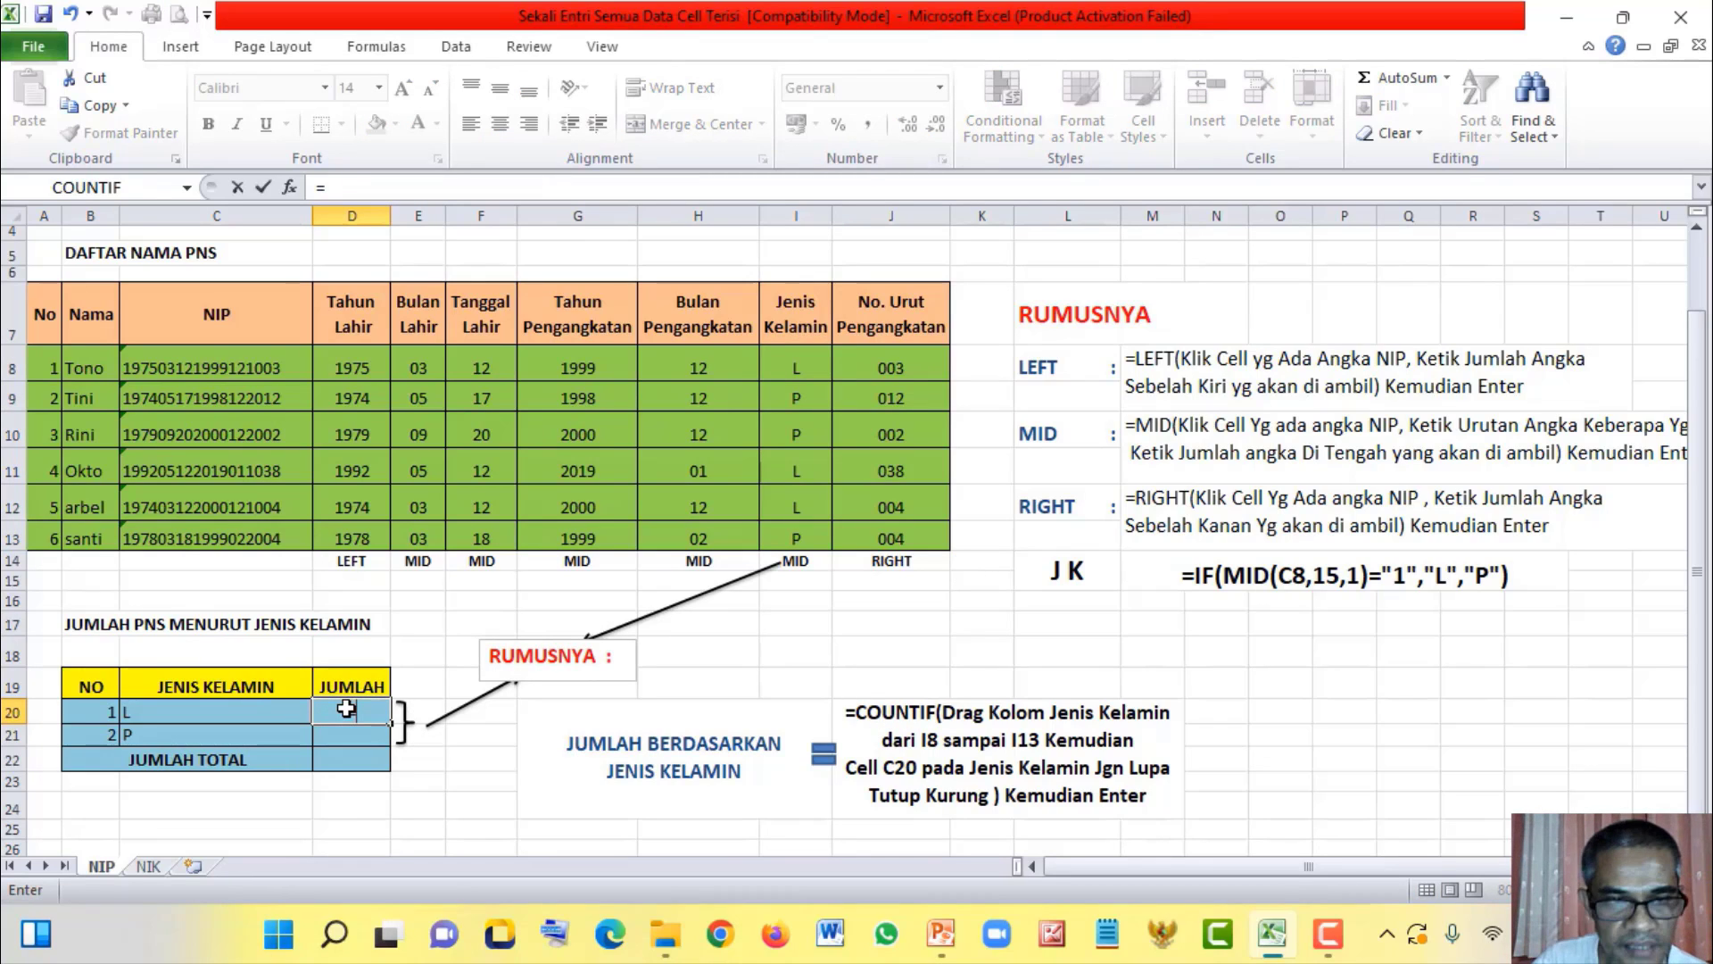
{"action": "type", "text": "coun"}
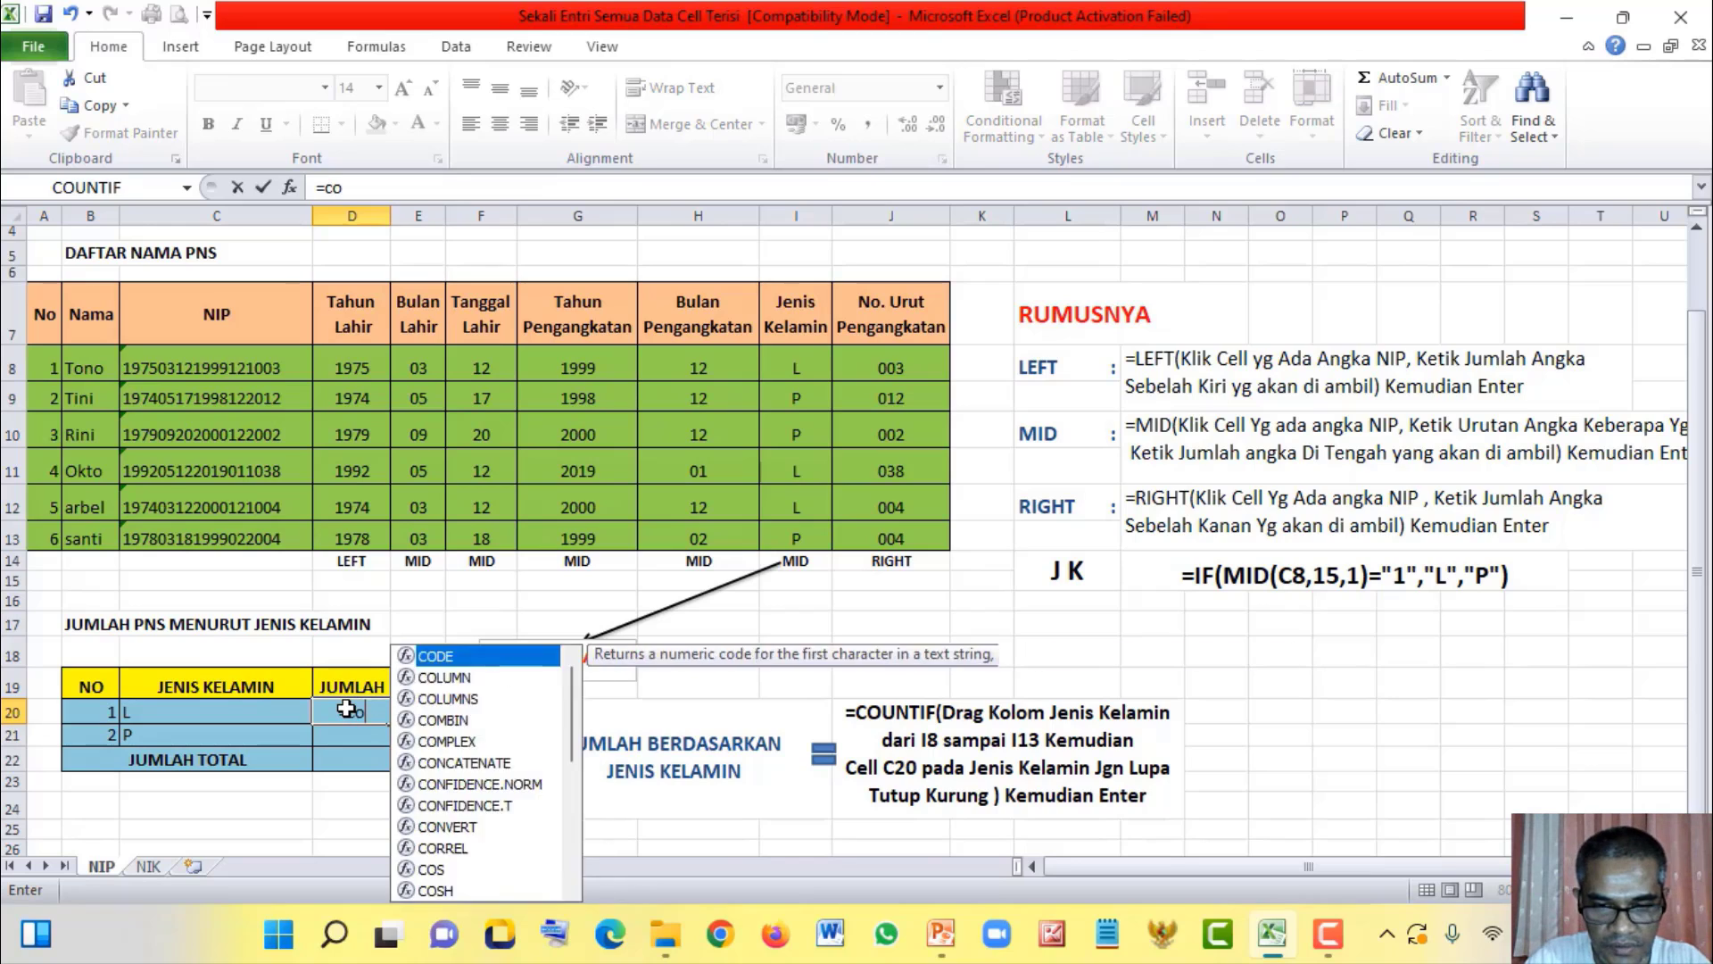
{"action": "key", "text": "Down"}
{"action": "key", "text": "Down"}
{"action": "key", "text": "Down"}
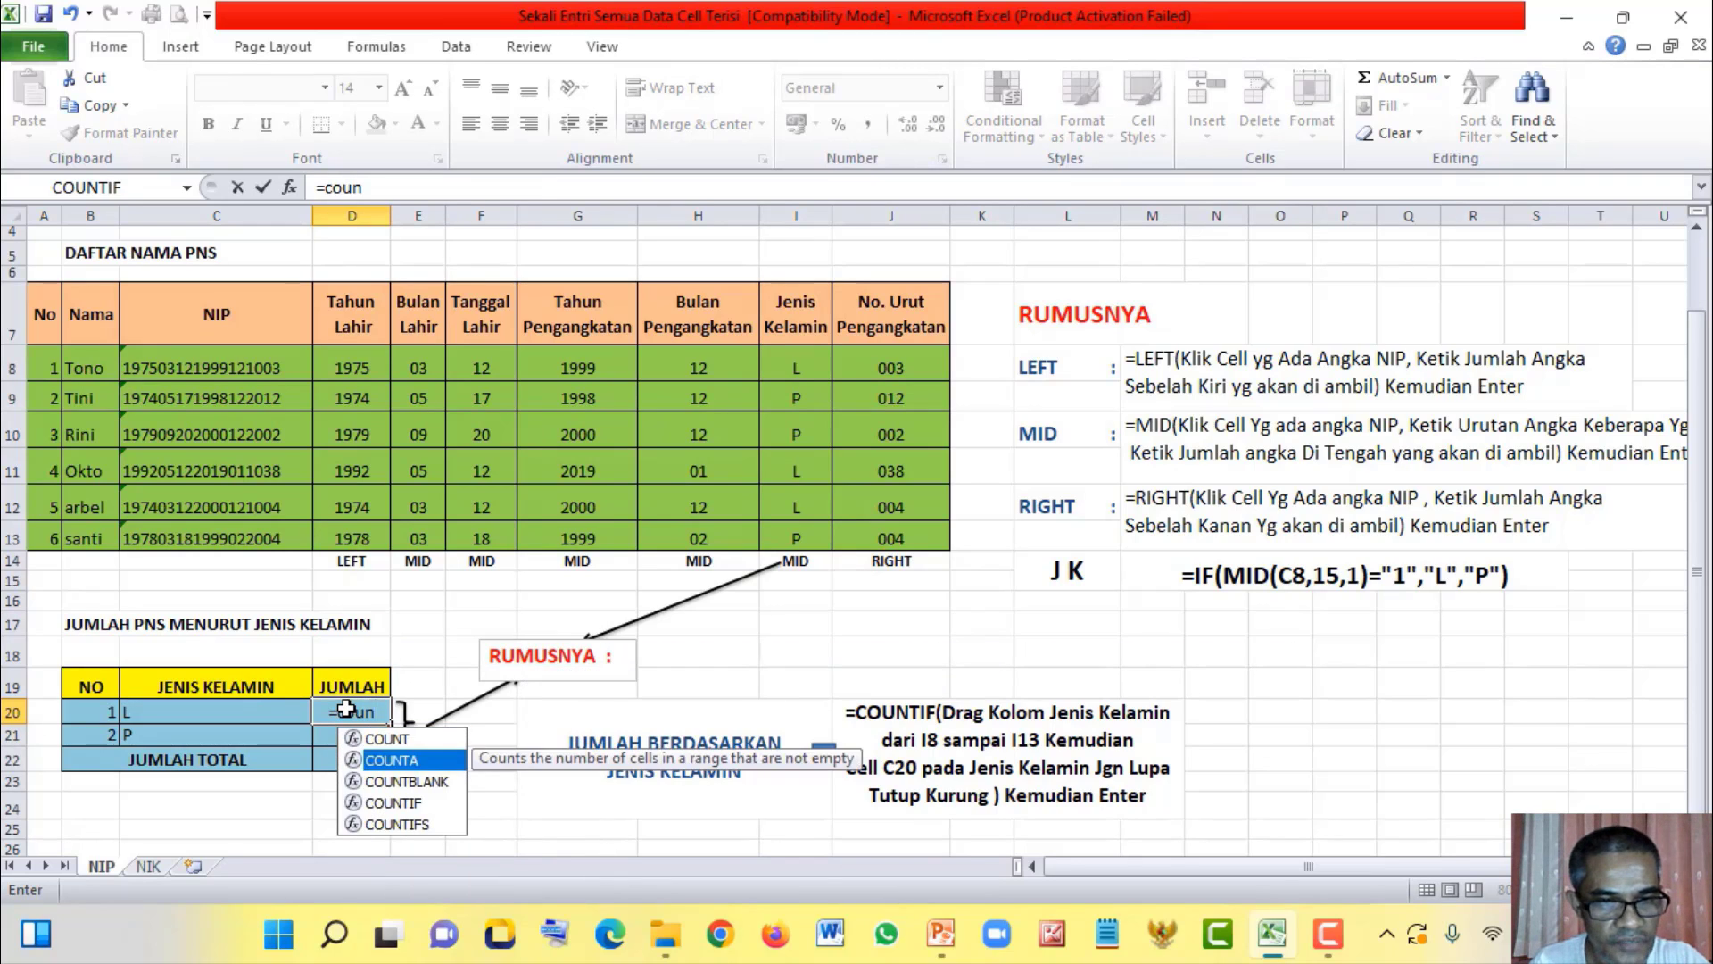
{"action": "key", "text": "Tab"}
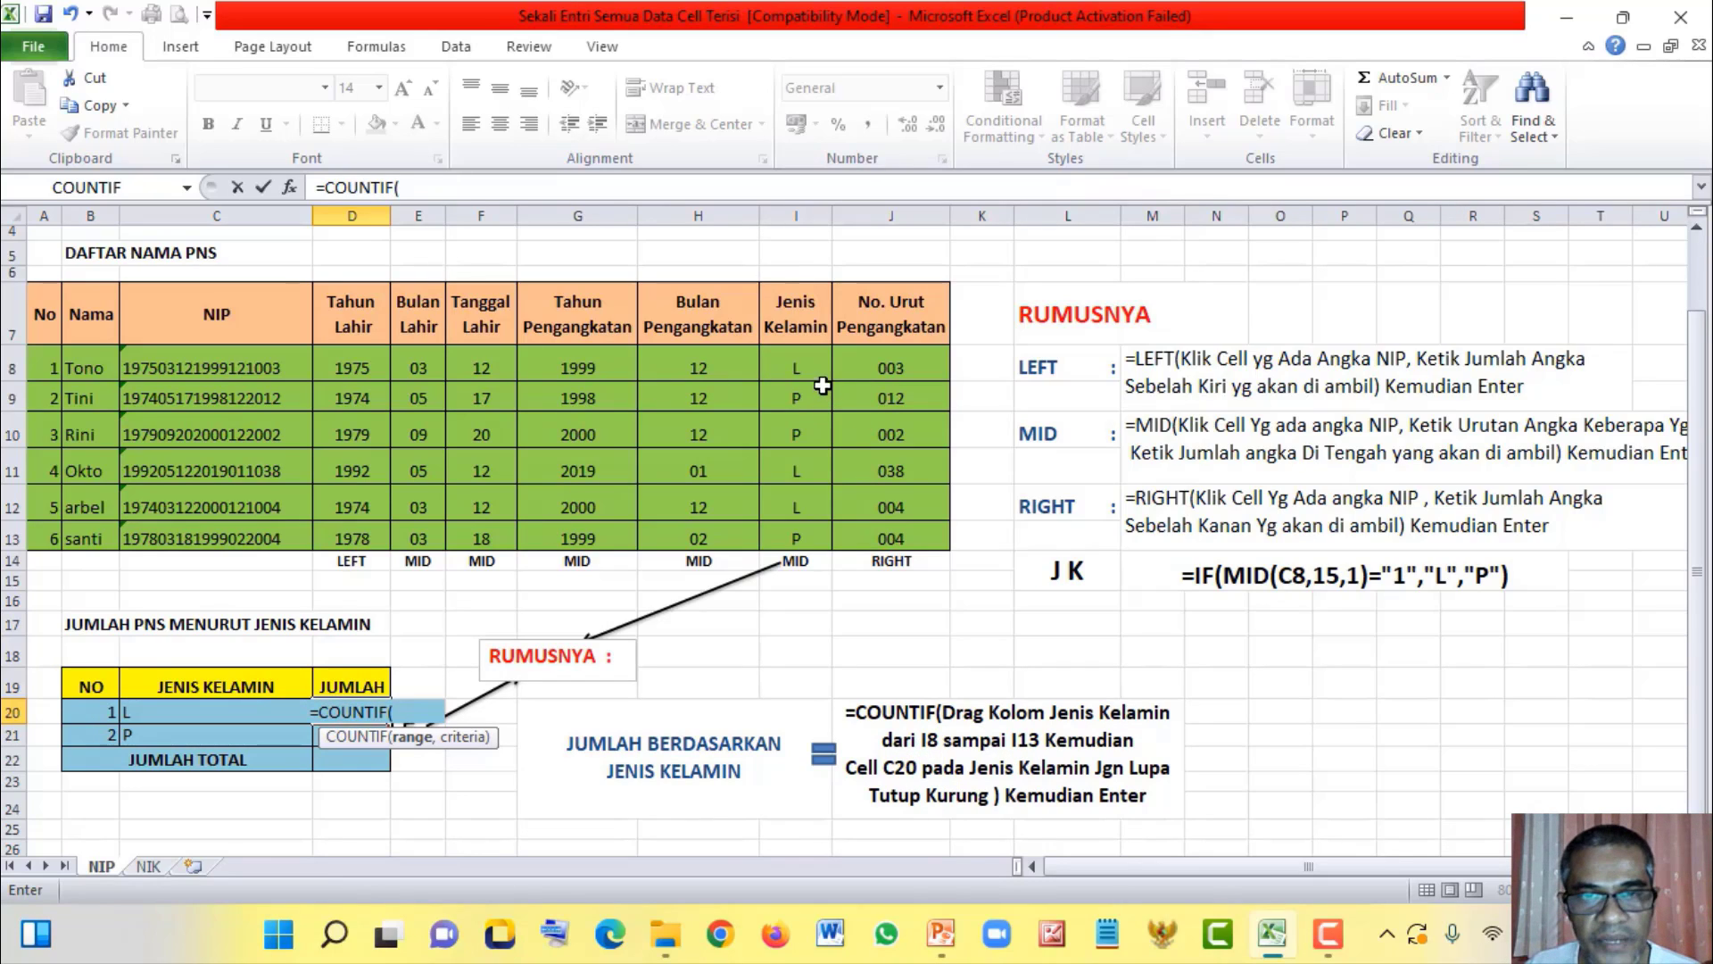
Step: Complete the D20 COUNTIF formula with range I8:I13 and criterion C20, and enter it
{"action": "left_click", "coordinate": [803, 355]}
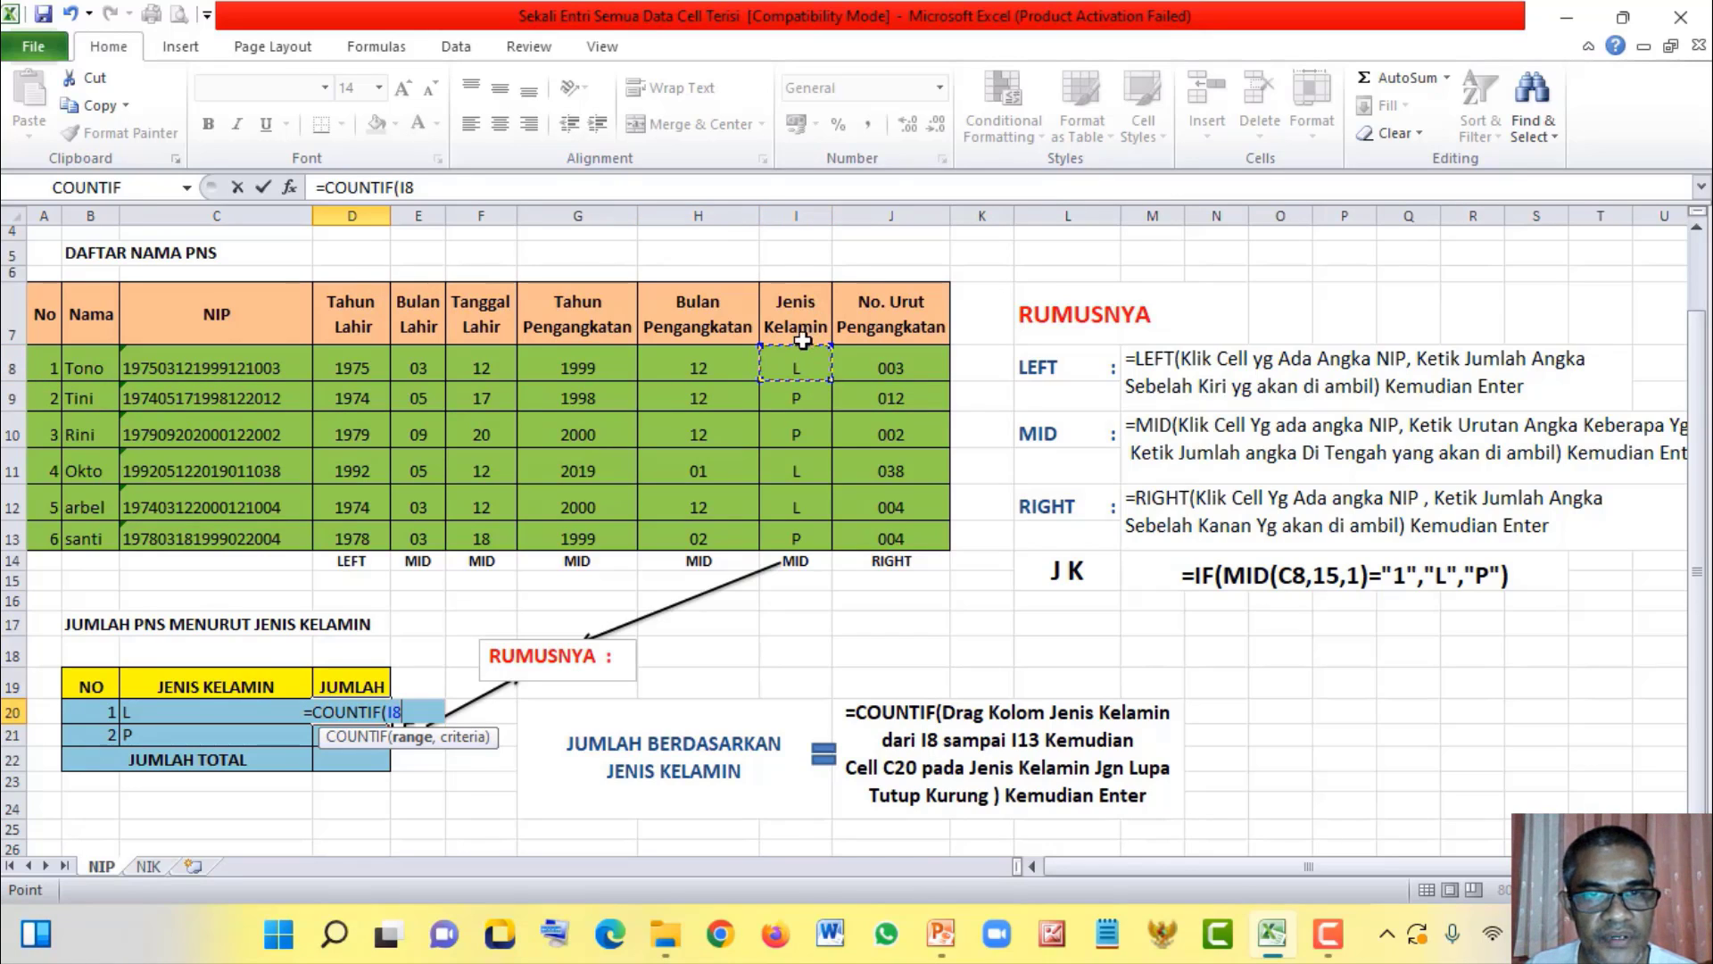
{"action": "left_click_drag", "start_coordinate": [784, 358], "coordinate": [796, 533]}
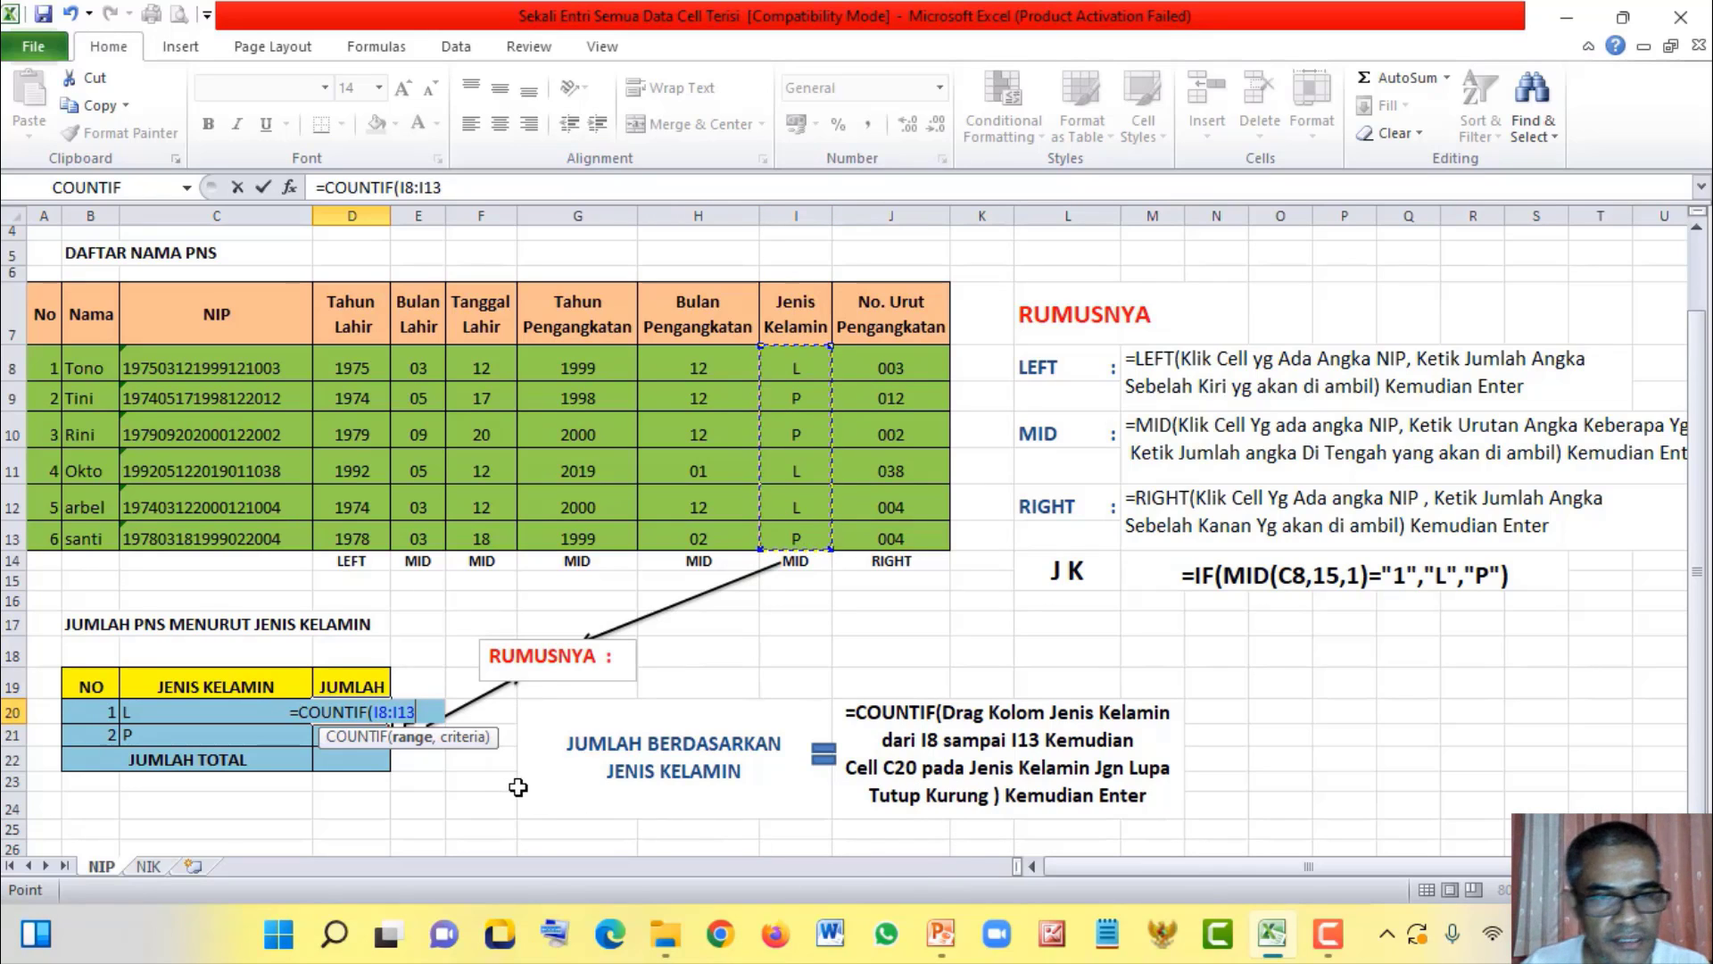
{"action": "type", "text": ","}
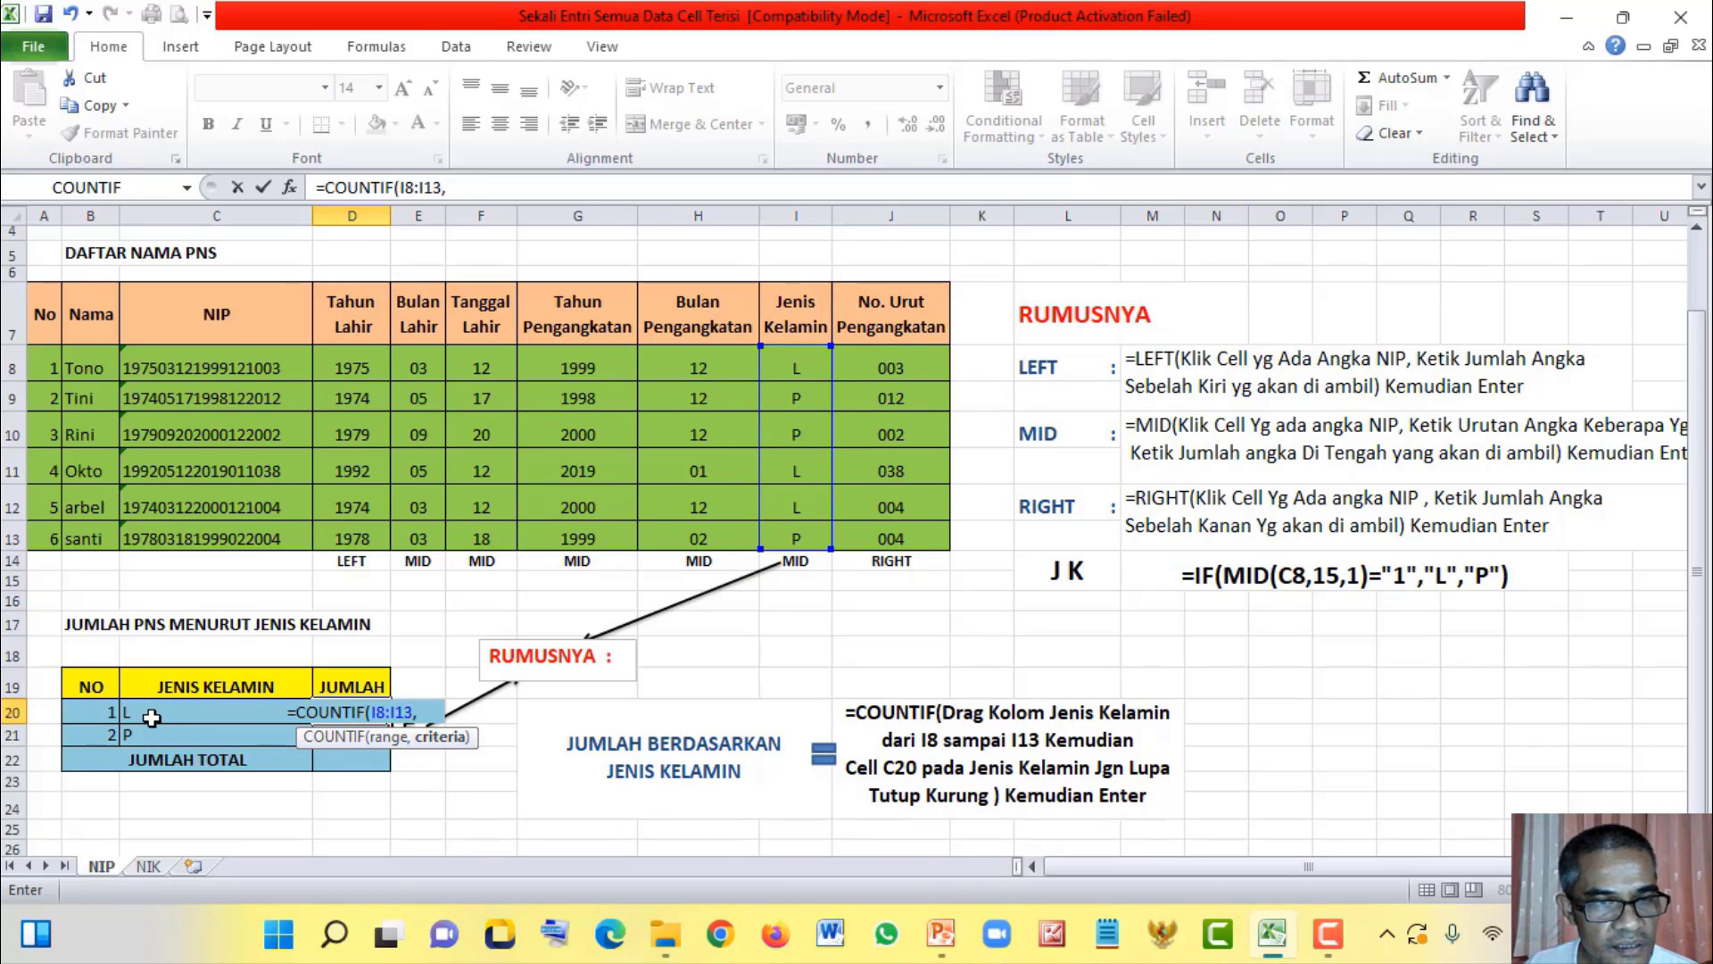
{"action": "left_click", "coordinate": [151, 713]}
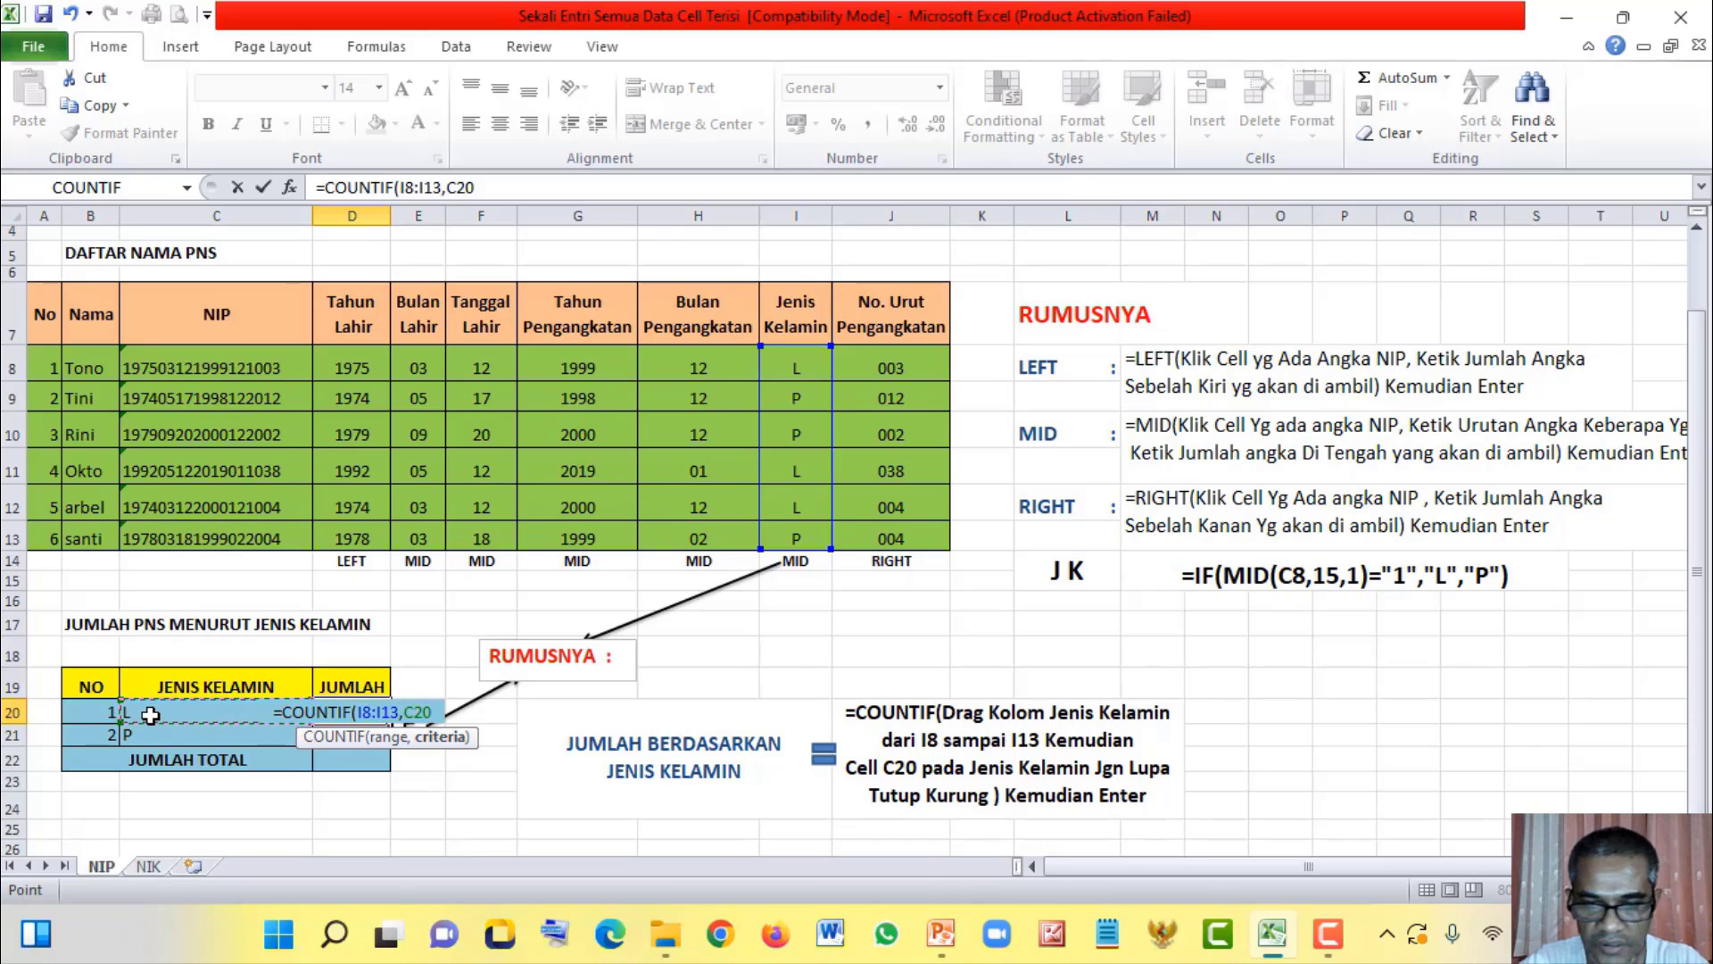
{"action": "type", "text": ")"}
{"action": "key", "text": "Return"}
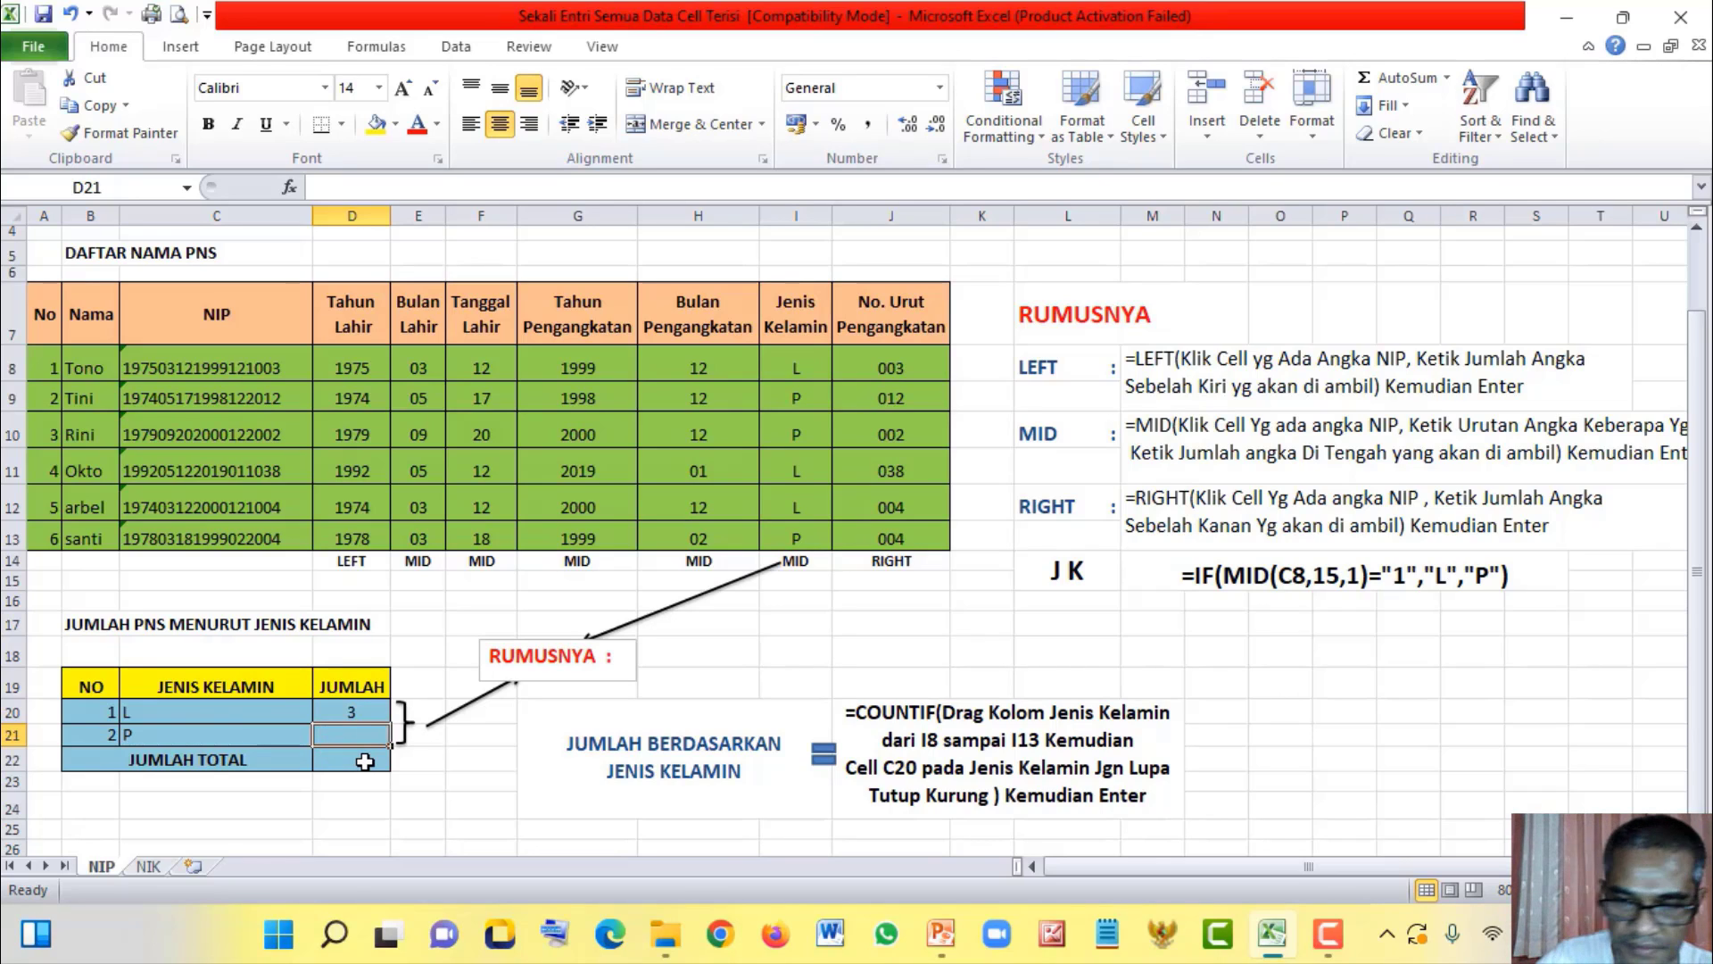
Step: Count the gender P entries in D21 with a COUNTIF formula using range I8:I13 and criterion C21
{"action": "type", "text": "="}
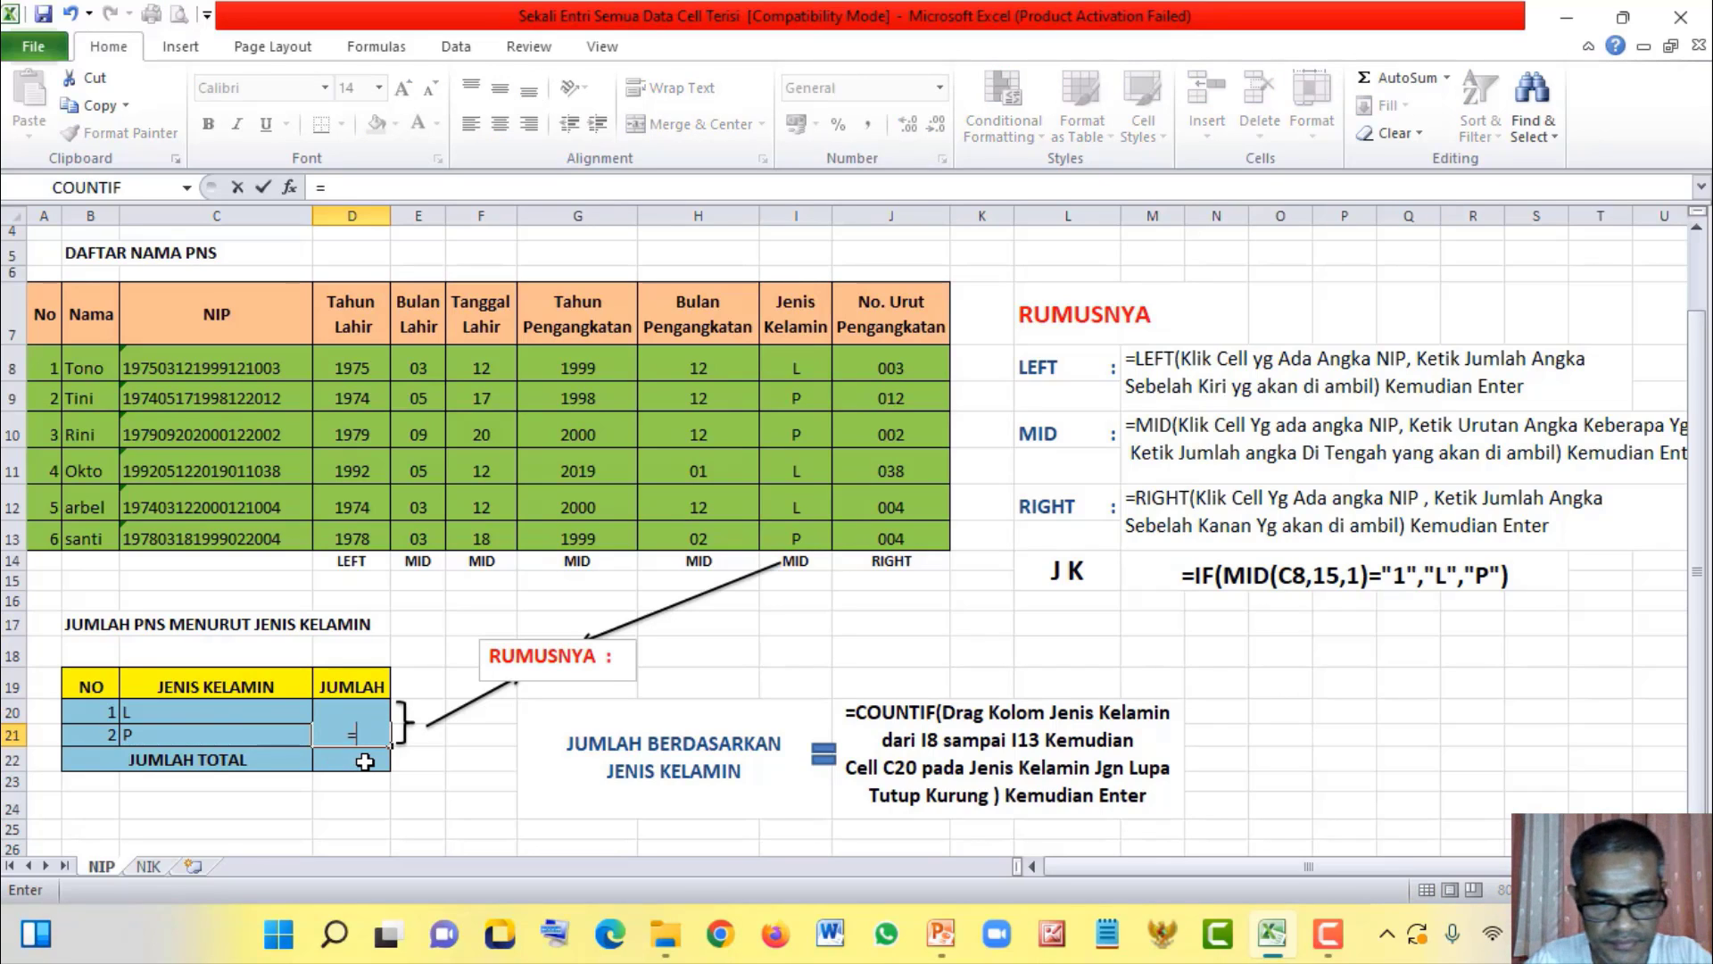
{"action": "type", "text": "coun"}
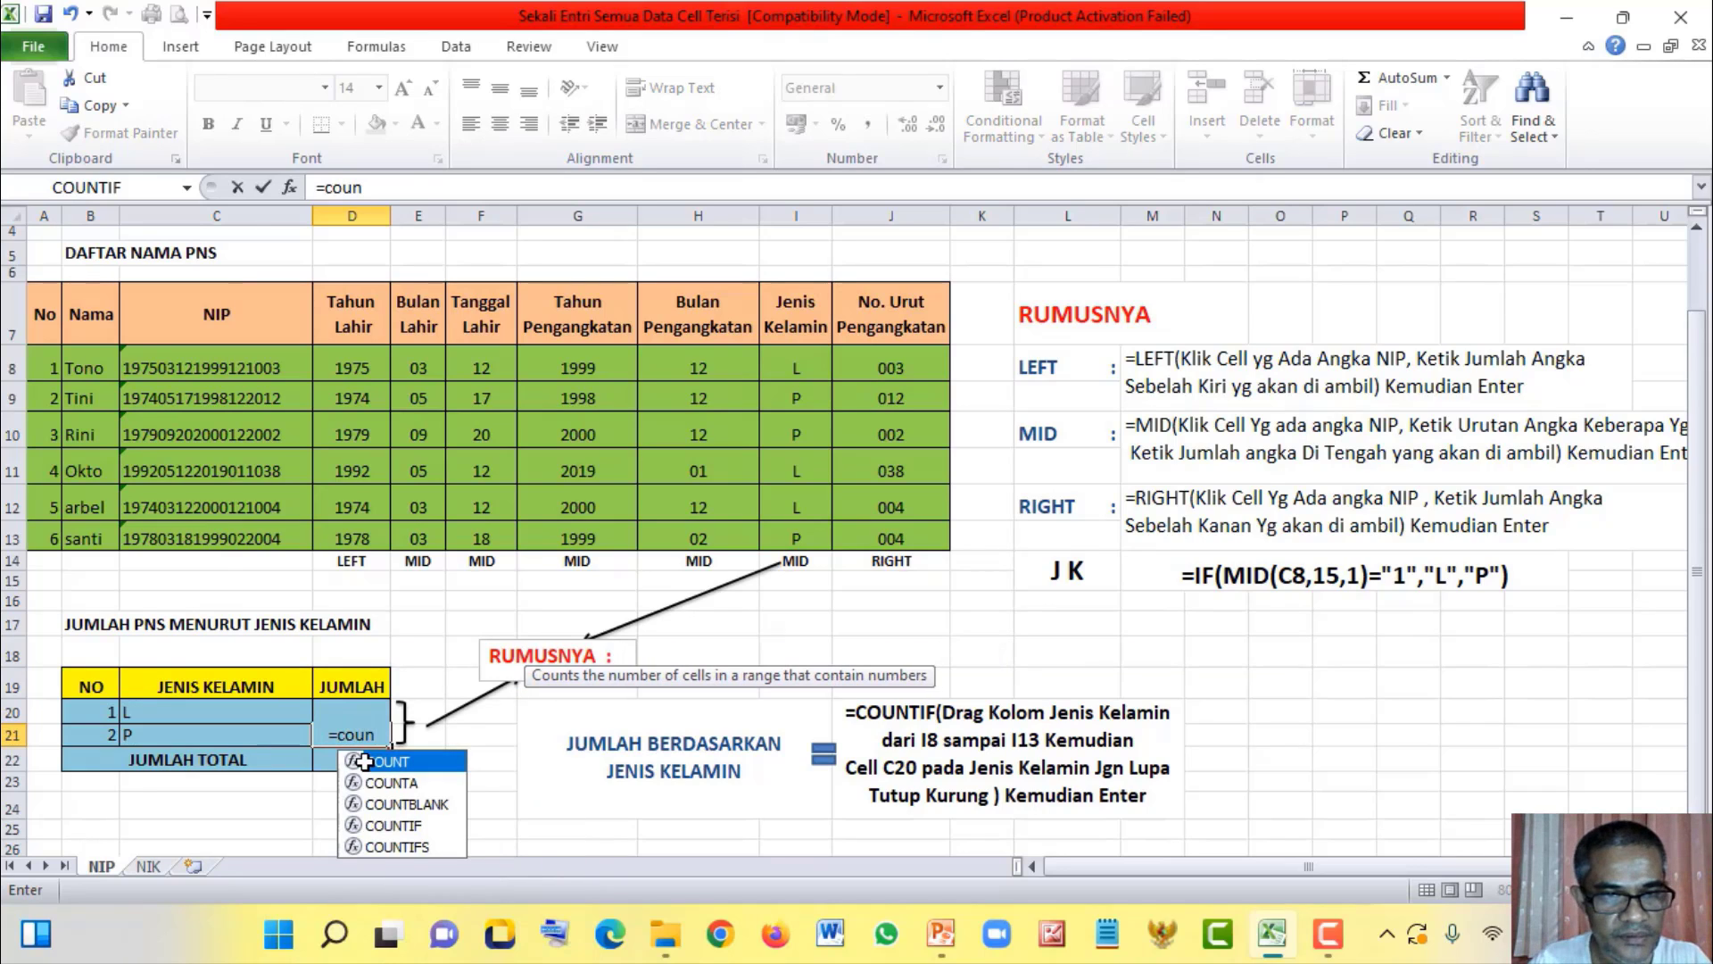
{"action": "left_click", "coordinate": [386, 826]}
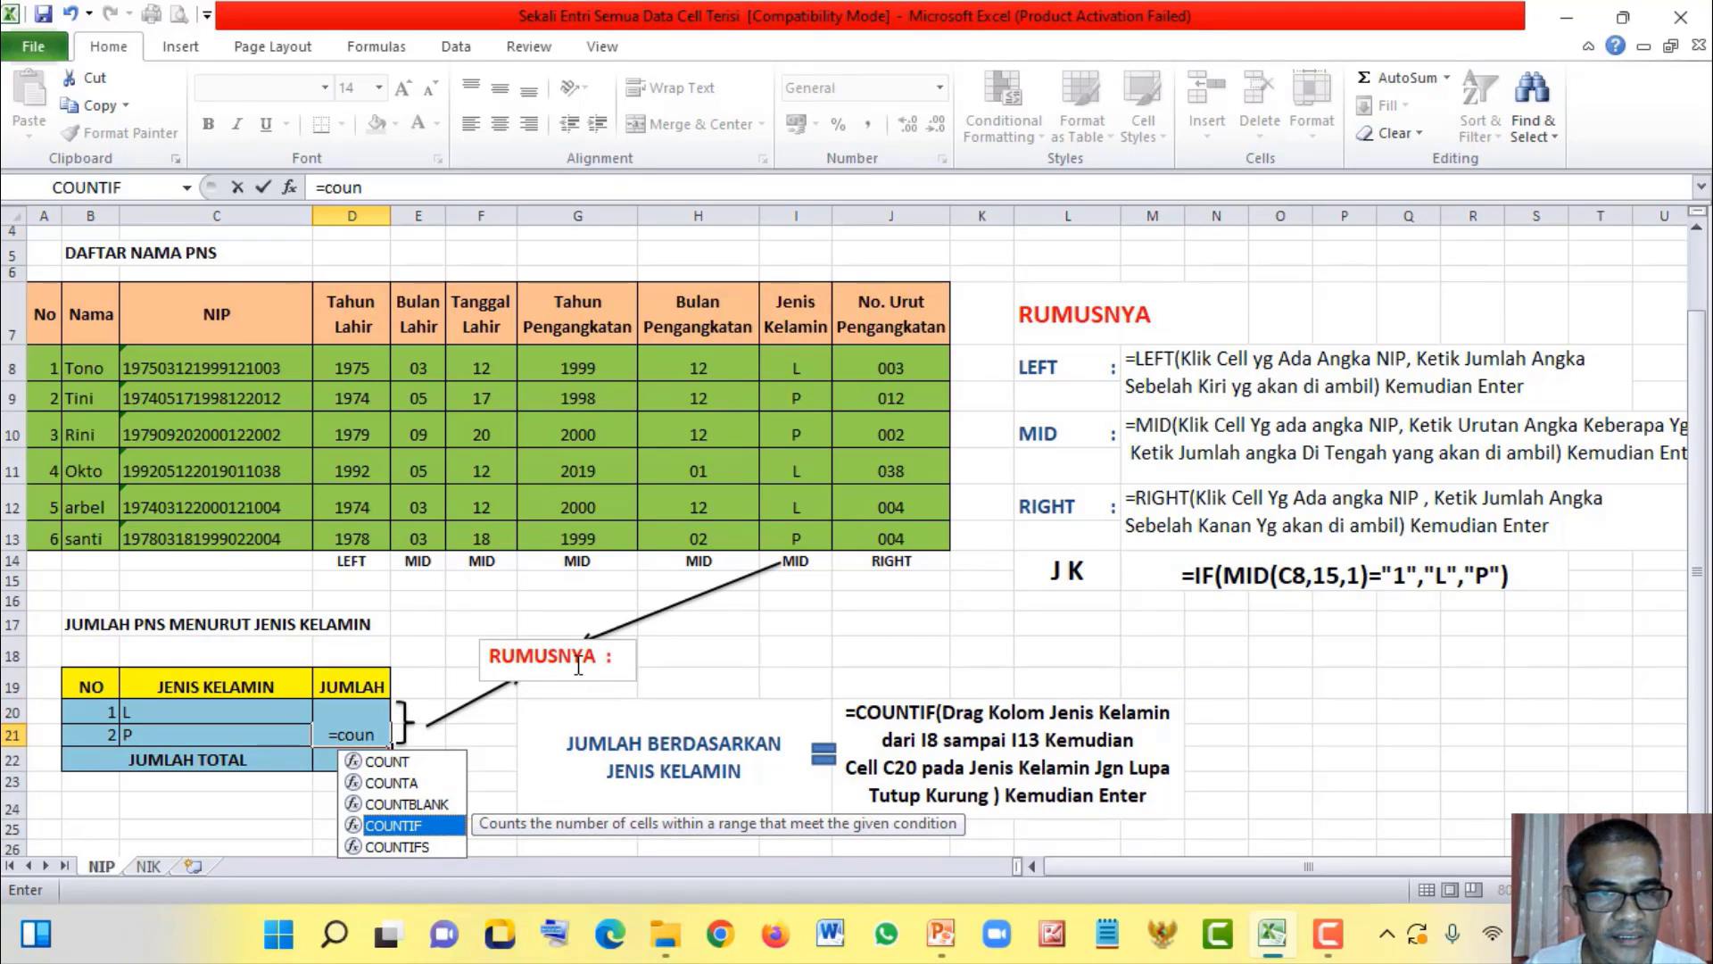
{"action": "double_click", "coordinate": [381, 823]}
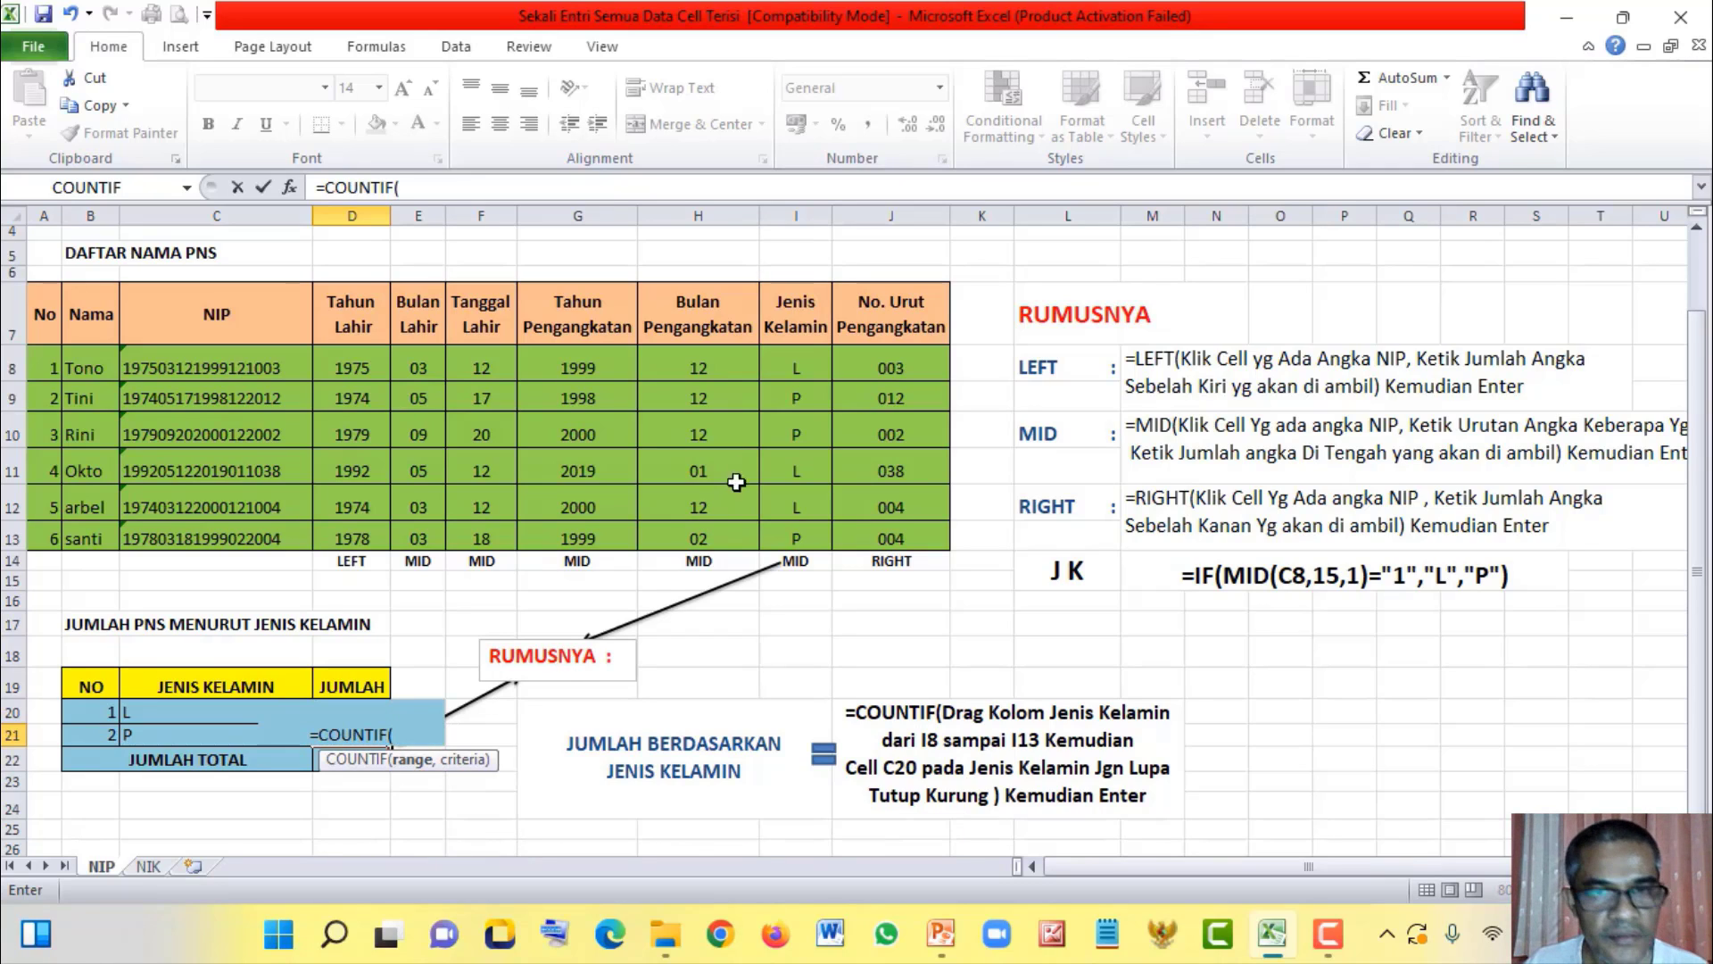
{"action": "left_click_drag", "start_coordinate": [786, 361], "coordinate": [788, 537]}
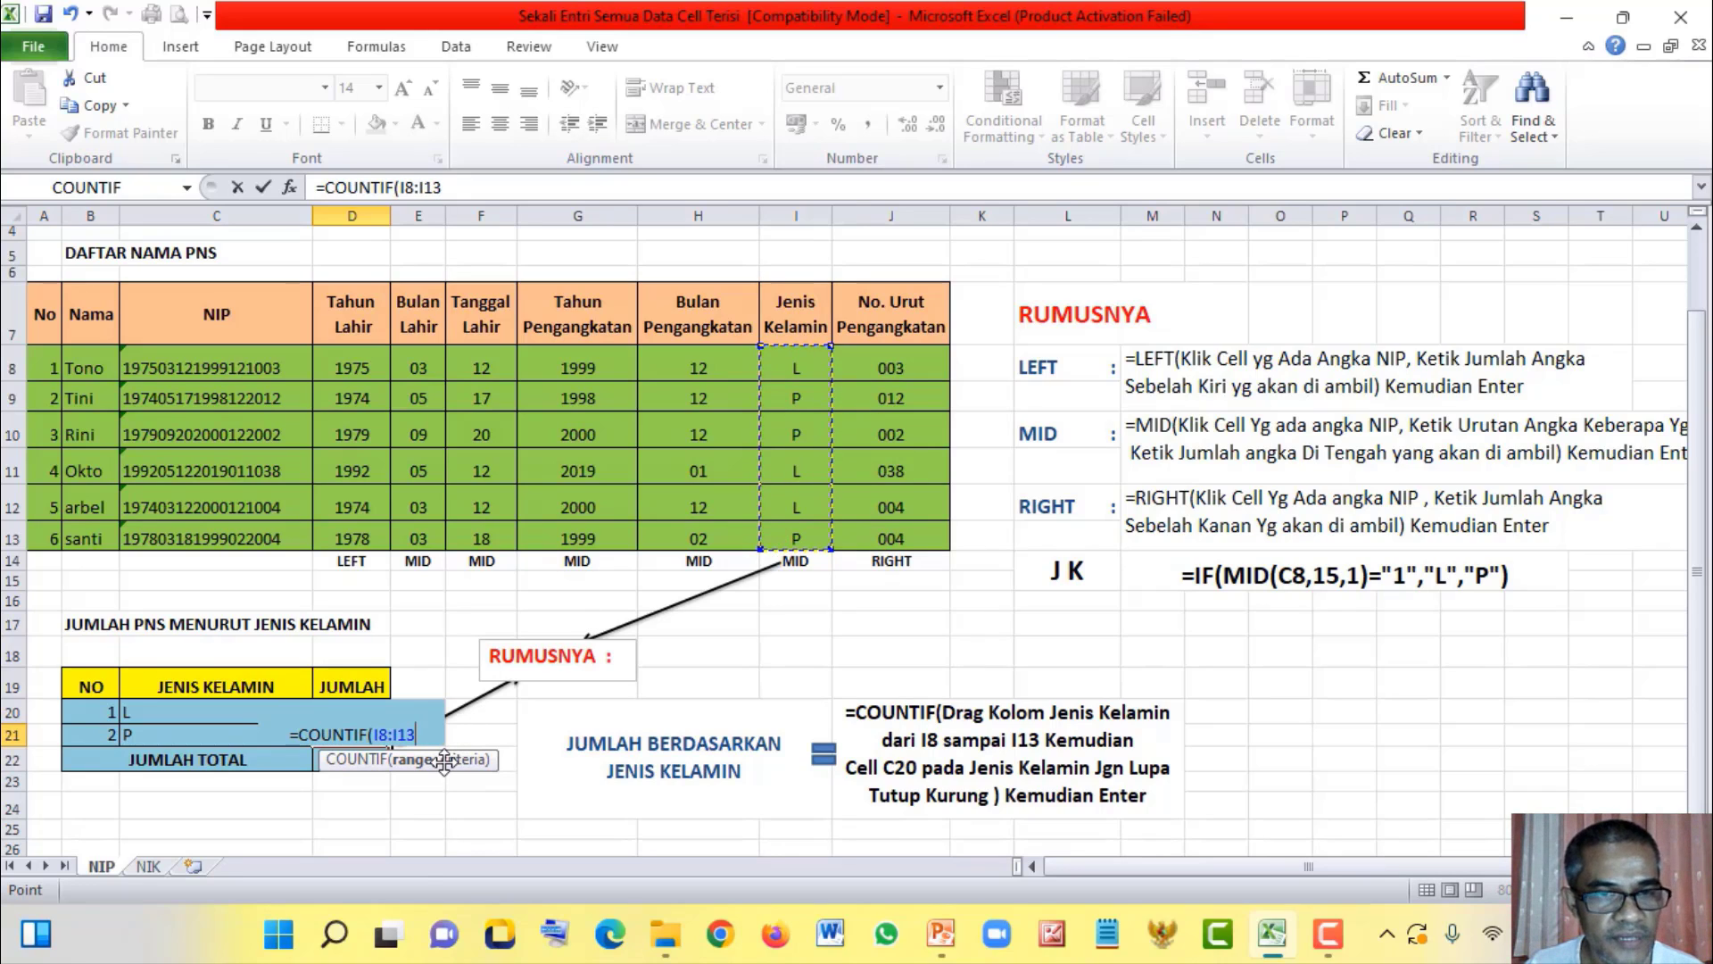
{"action": "left_click_drag", "start_coordinate": [466, 759], "coordinate": [444, 765]}
{"action": "type", "text": ","}
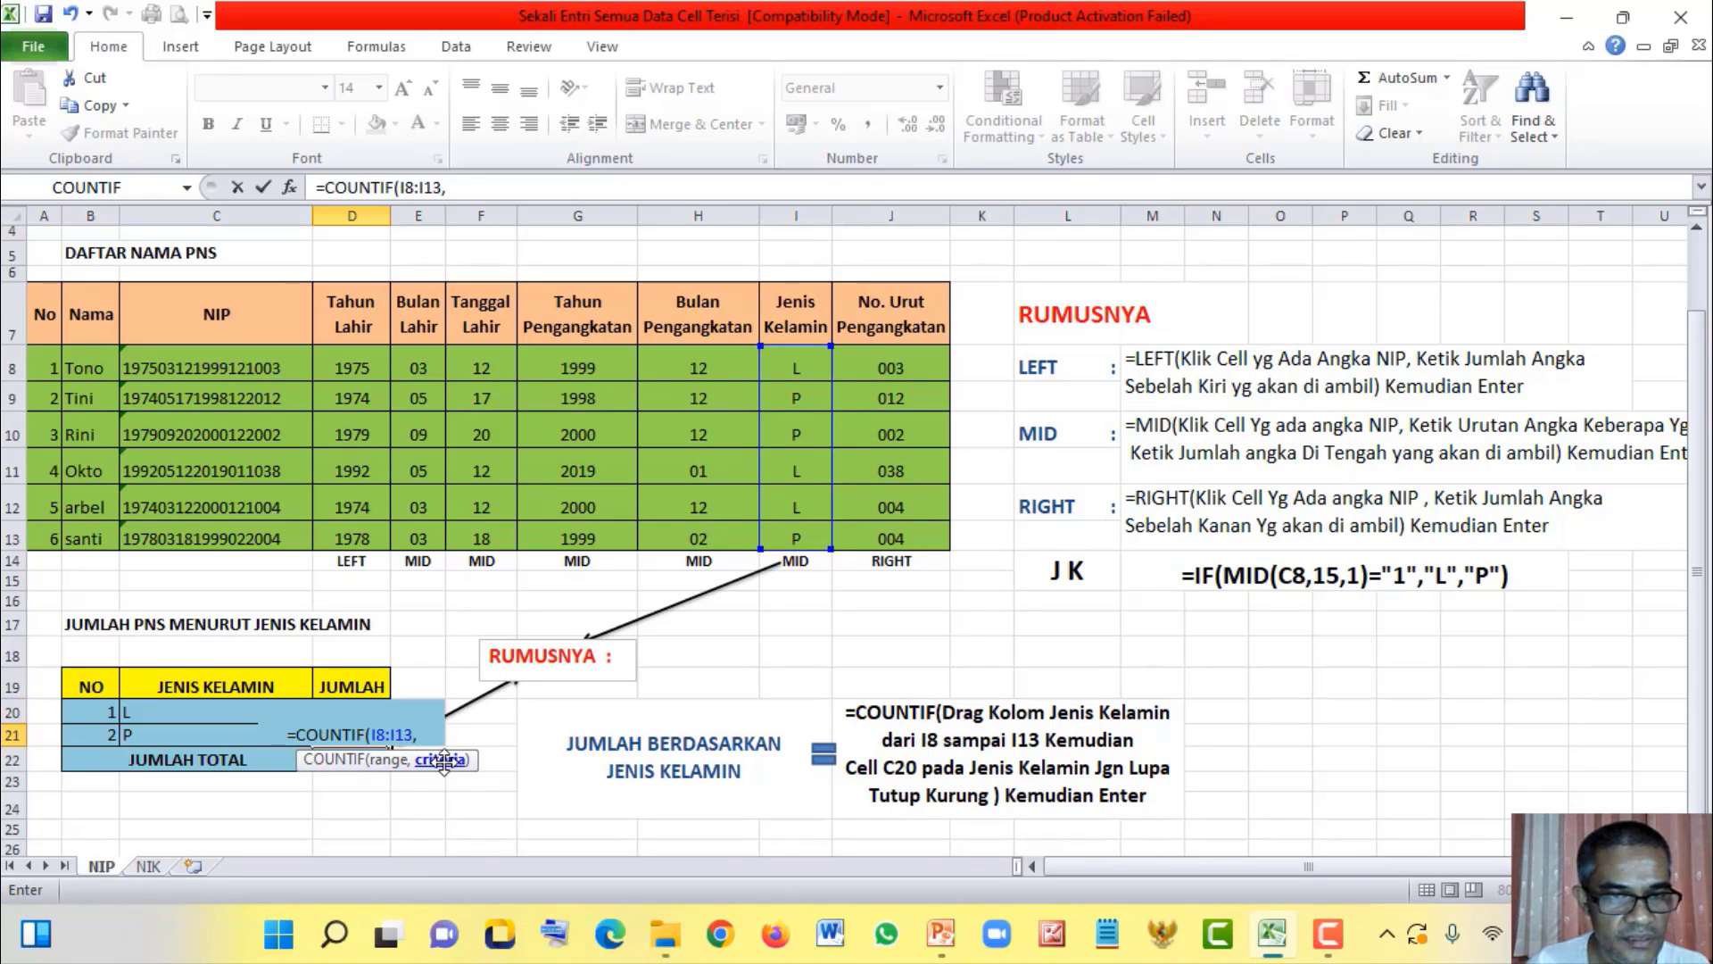
{"action": "left_click", "coordinate": [160, 730]}
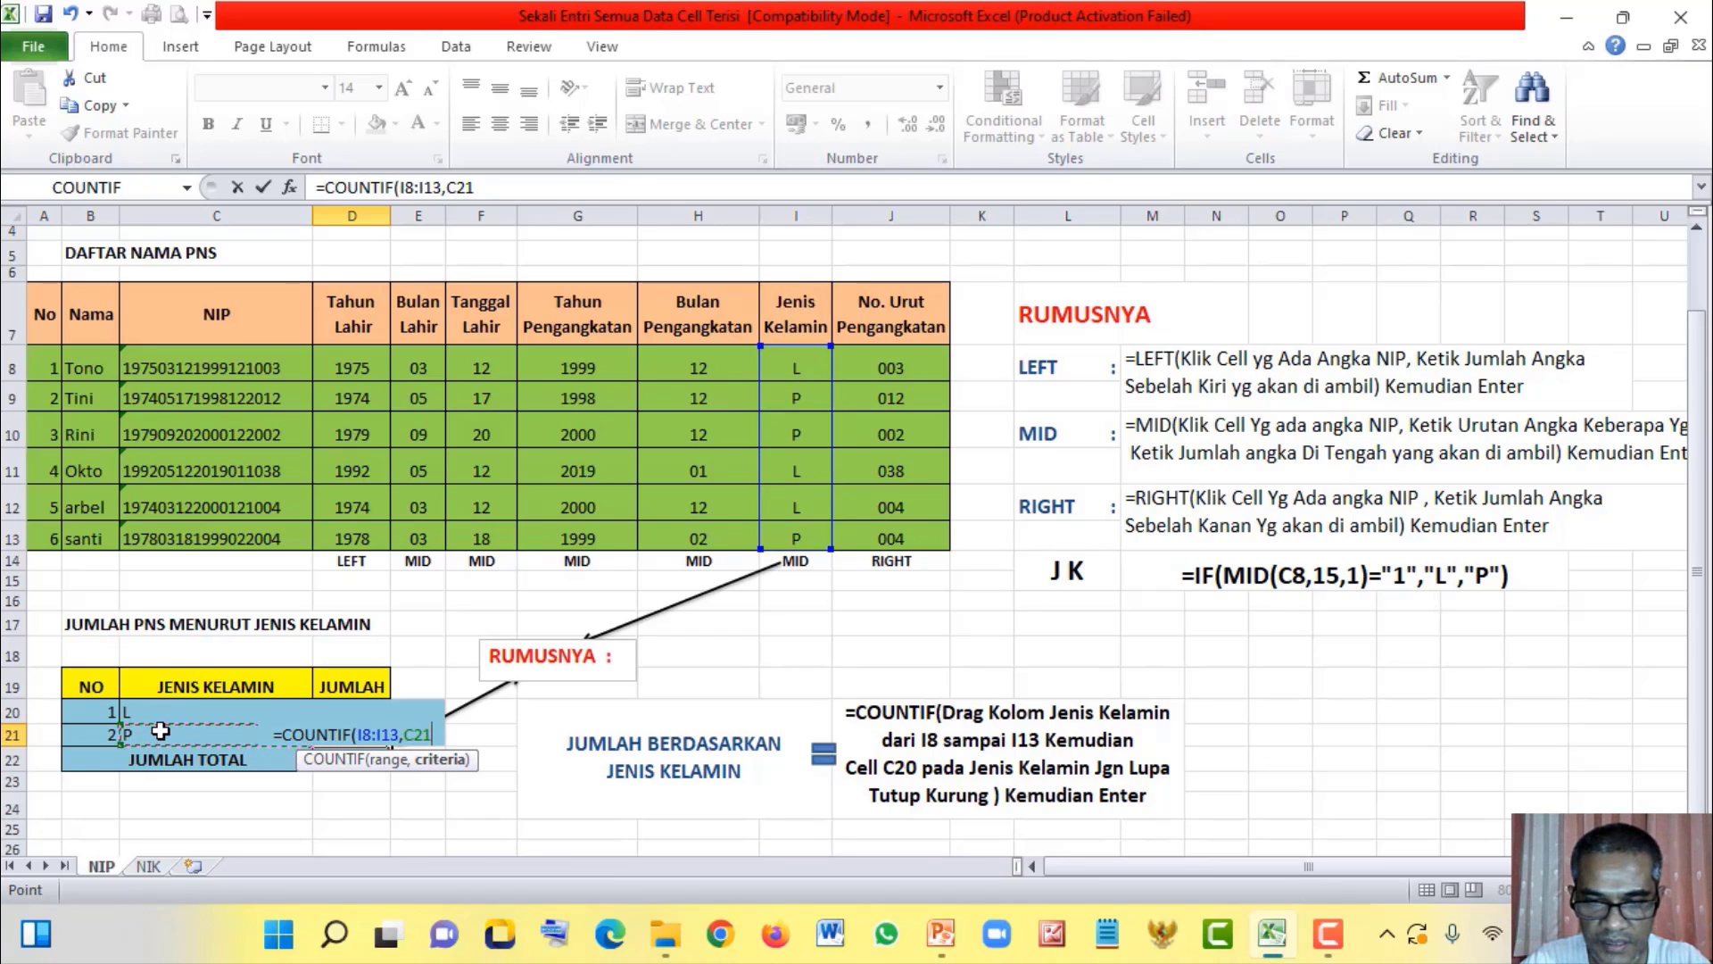
{"action": "key", "text": "Return"}
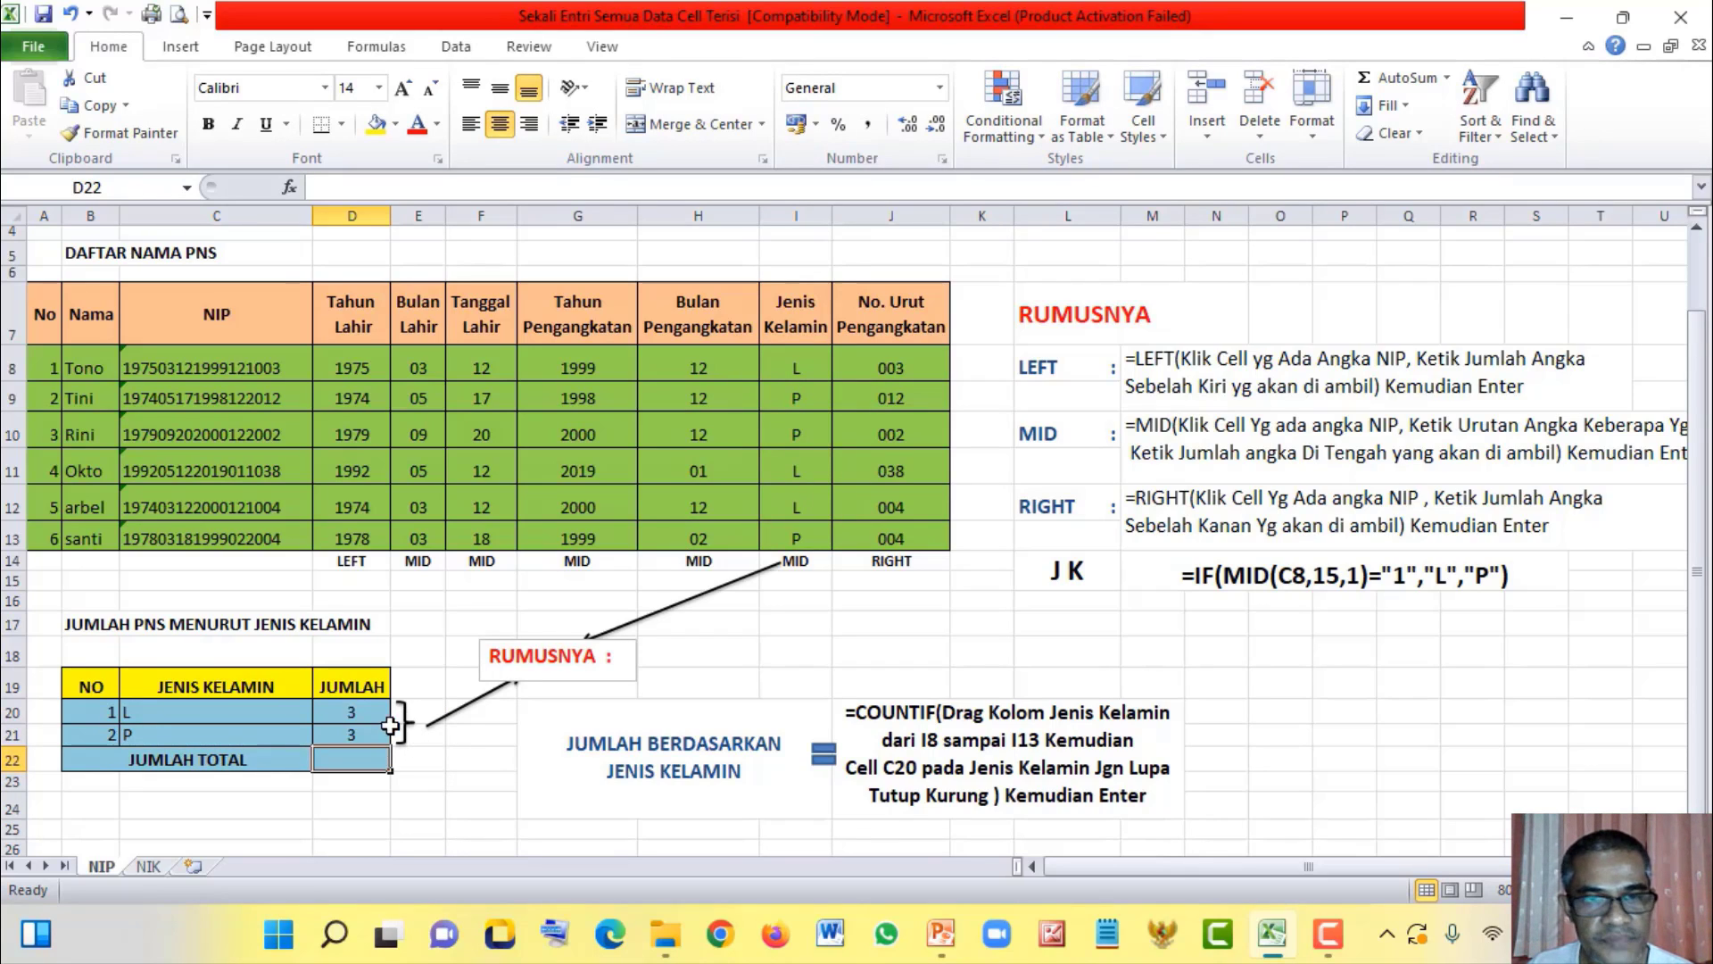
Step: Try to total the gender counts in D22, the JUMLAH TOTAL cell, with a SUM formula over D20:D22
{"action": "left_click_drag", "start_coordinate": [352, 713], "coordinate": [346, 737]}
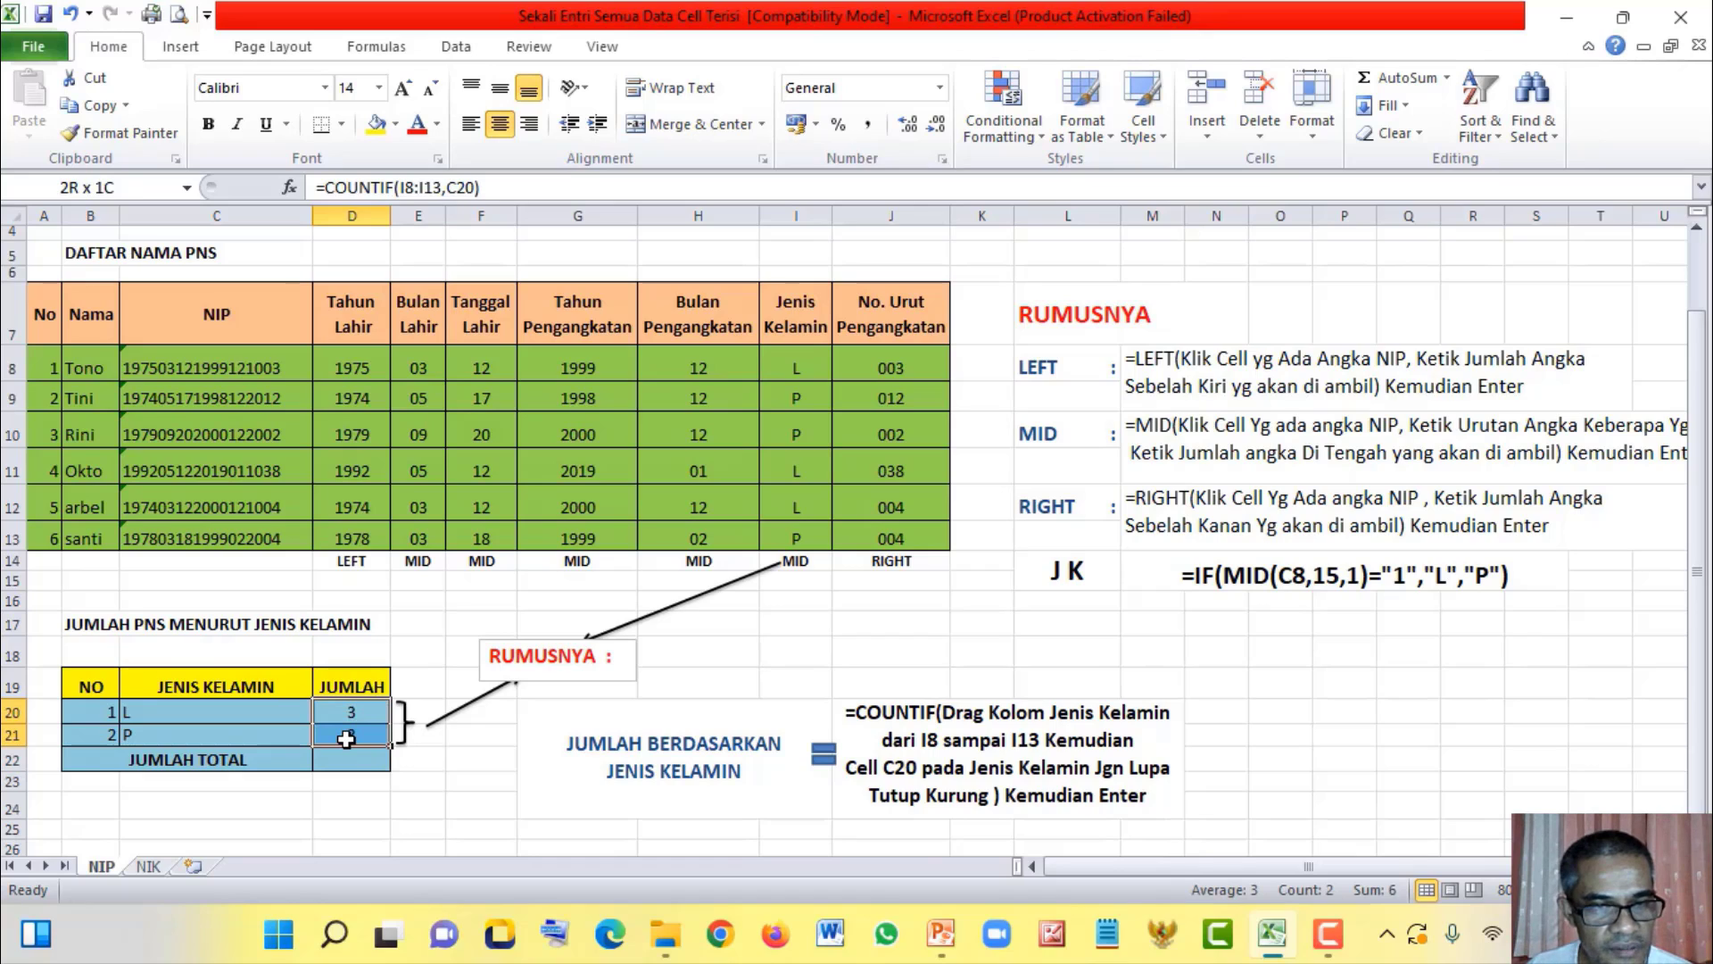
{"action": "left_click", "coordinate": [347, 760]}
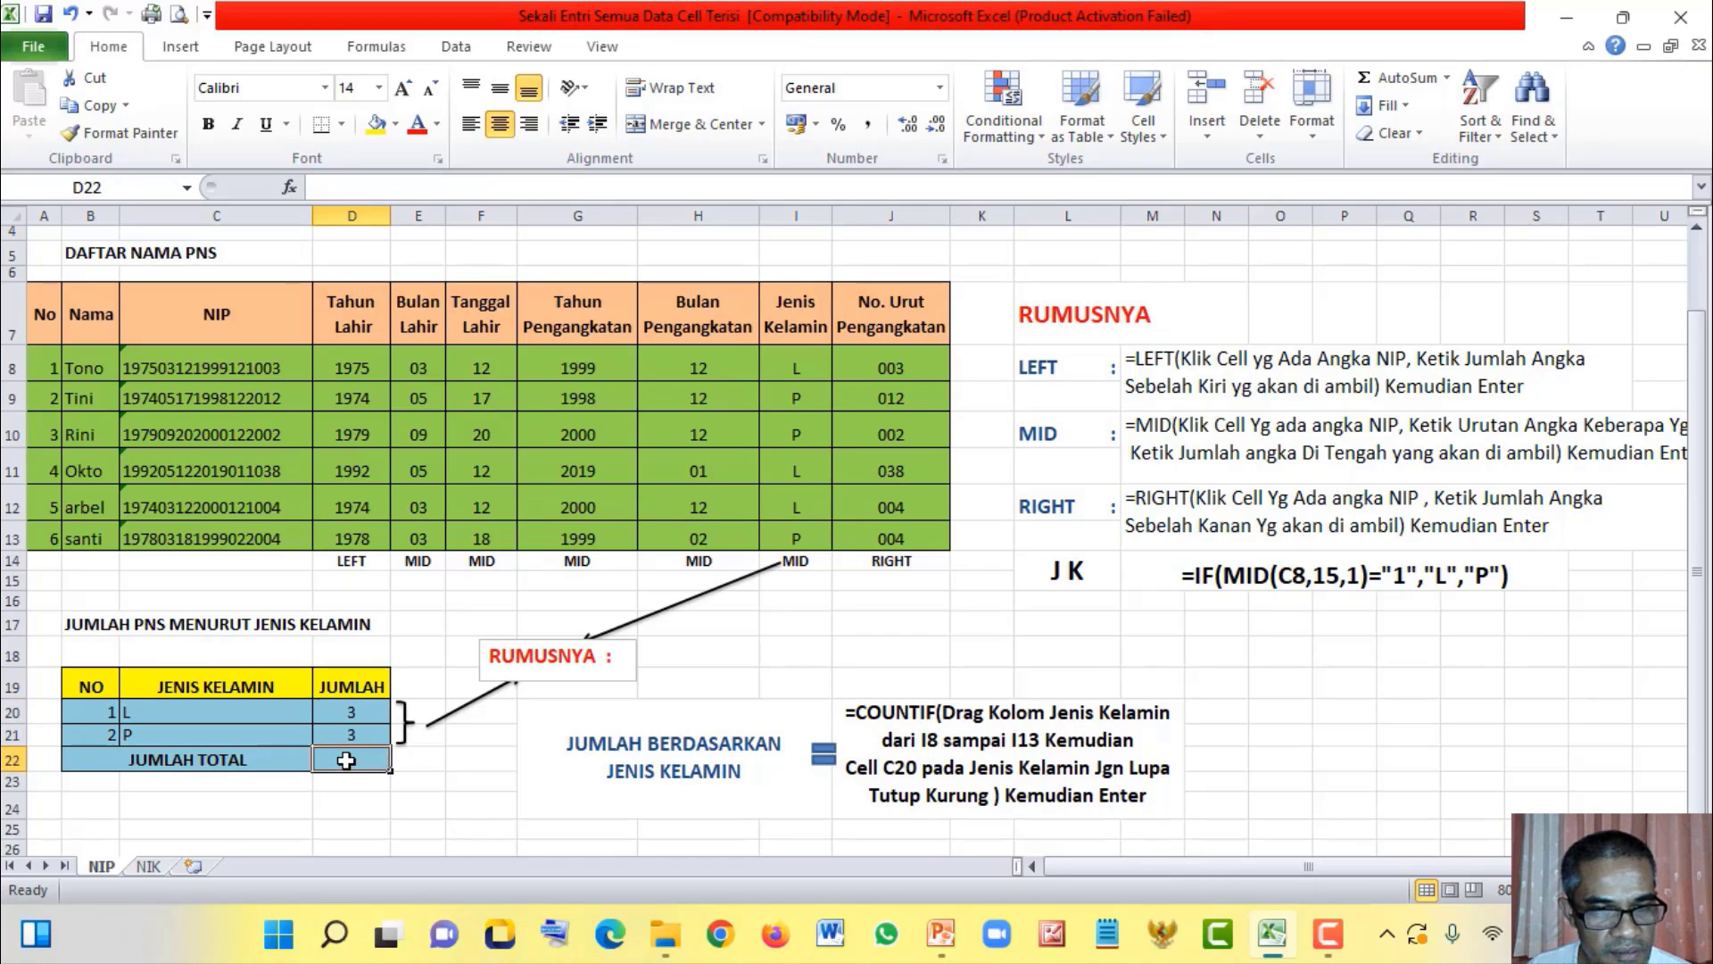
{"action": "type", "text": "="}
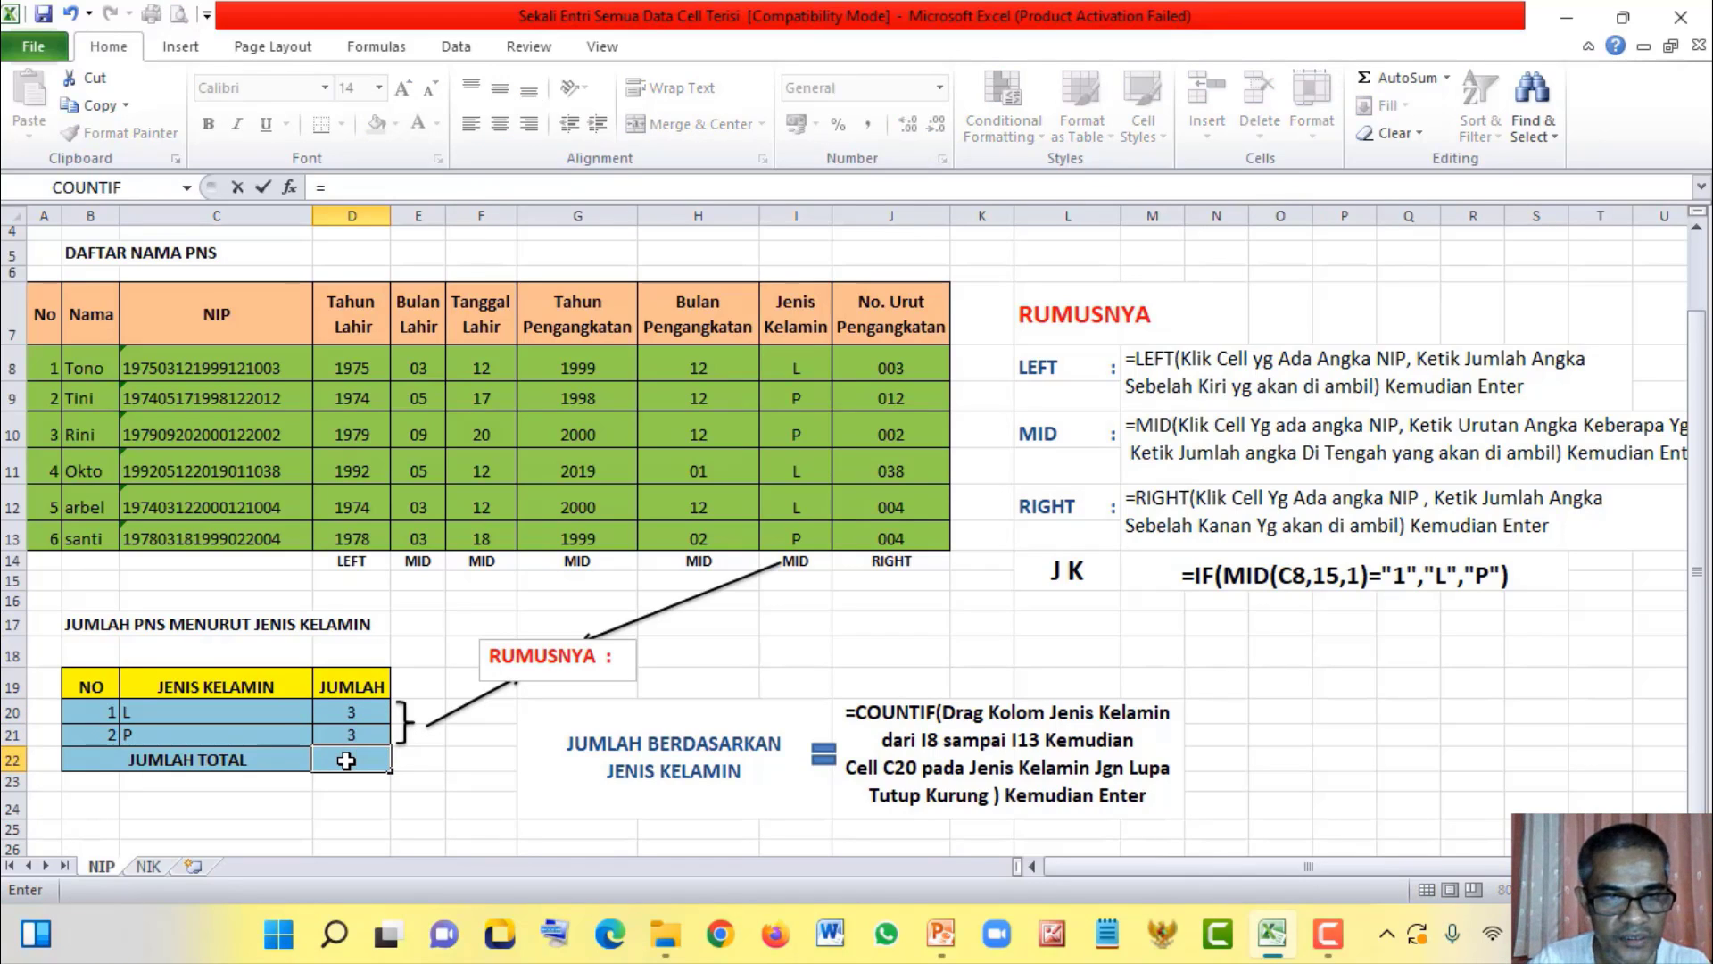
{"action": "type", "text": "sum"}
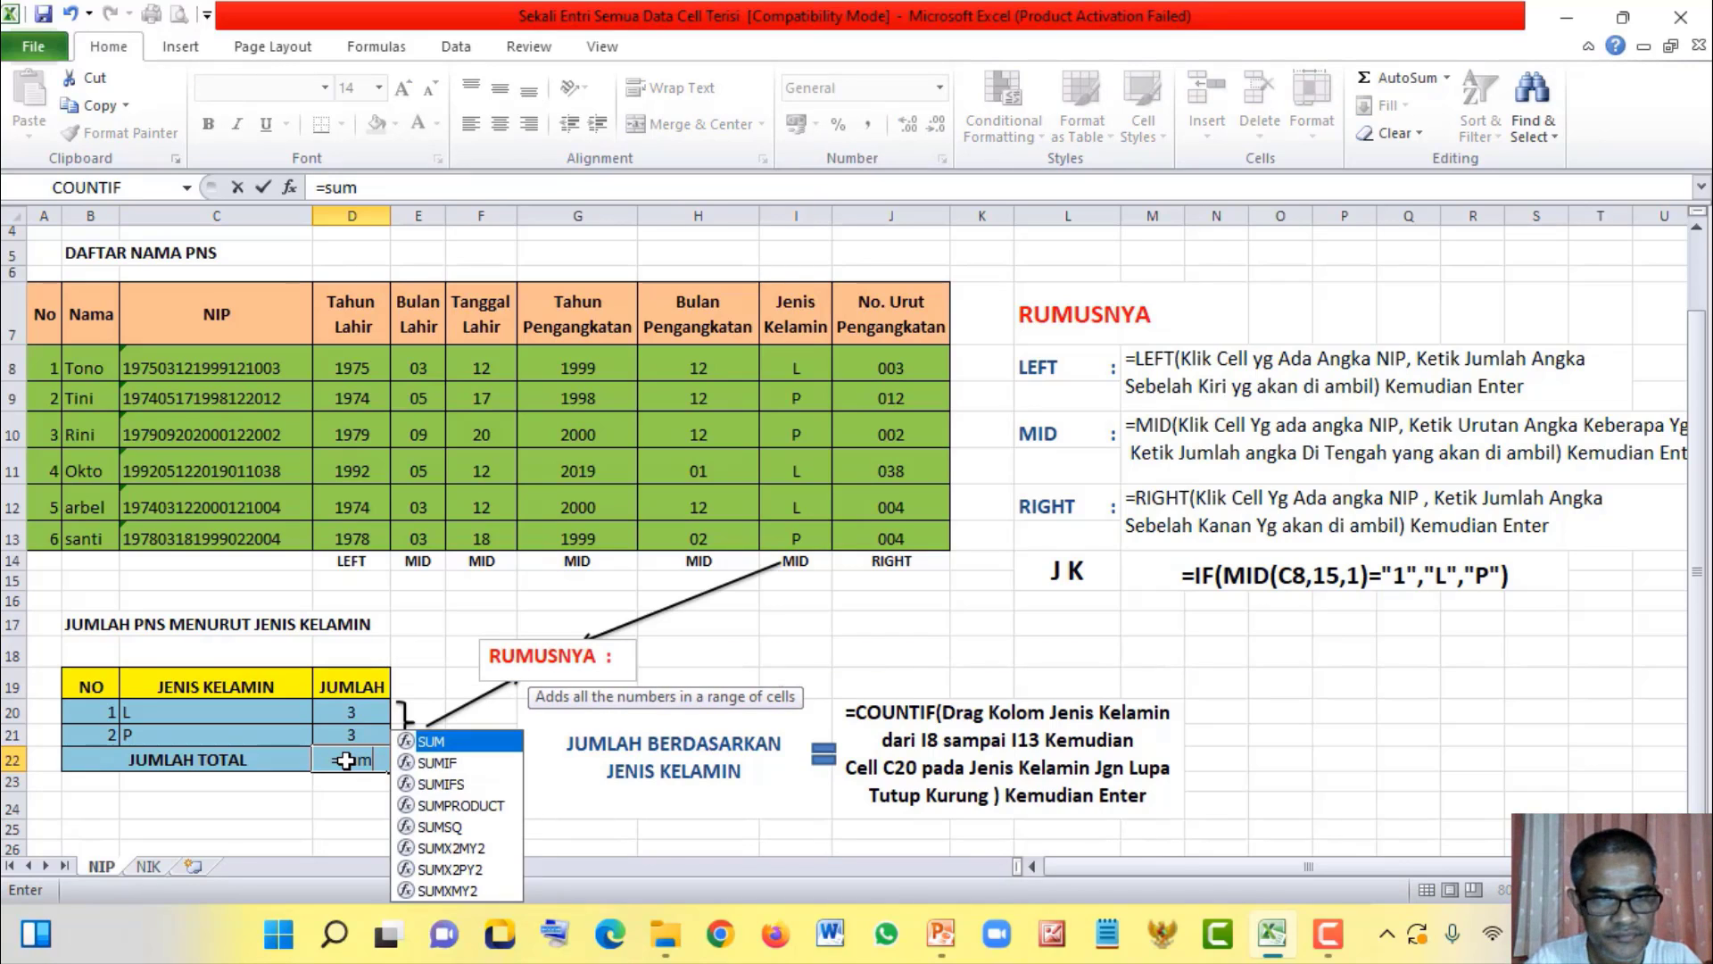
{"action": "key", "text": "Tab"}
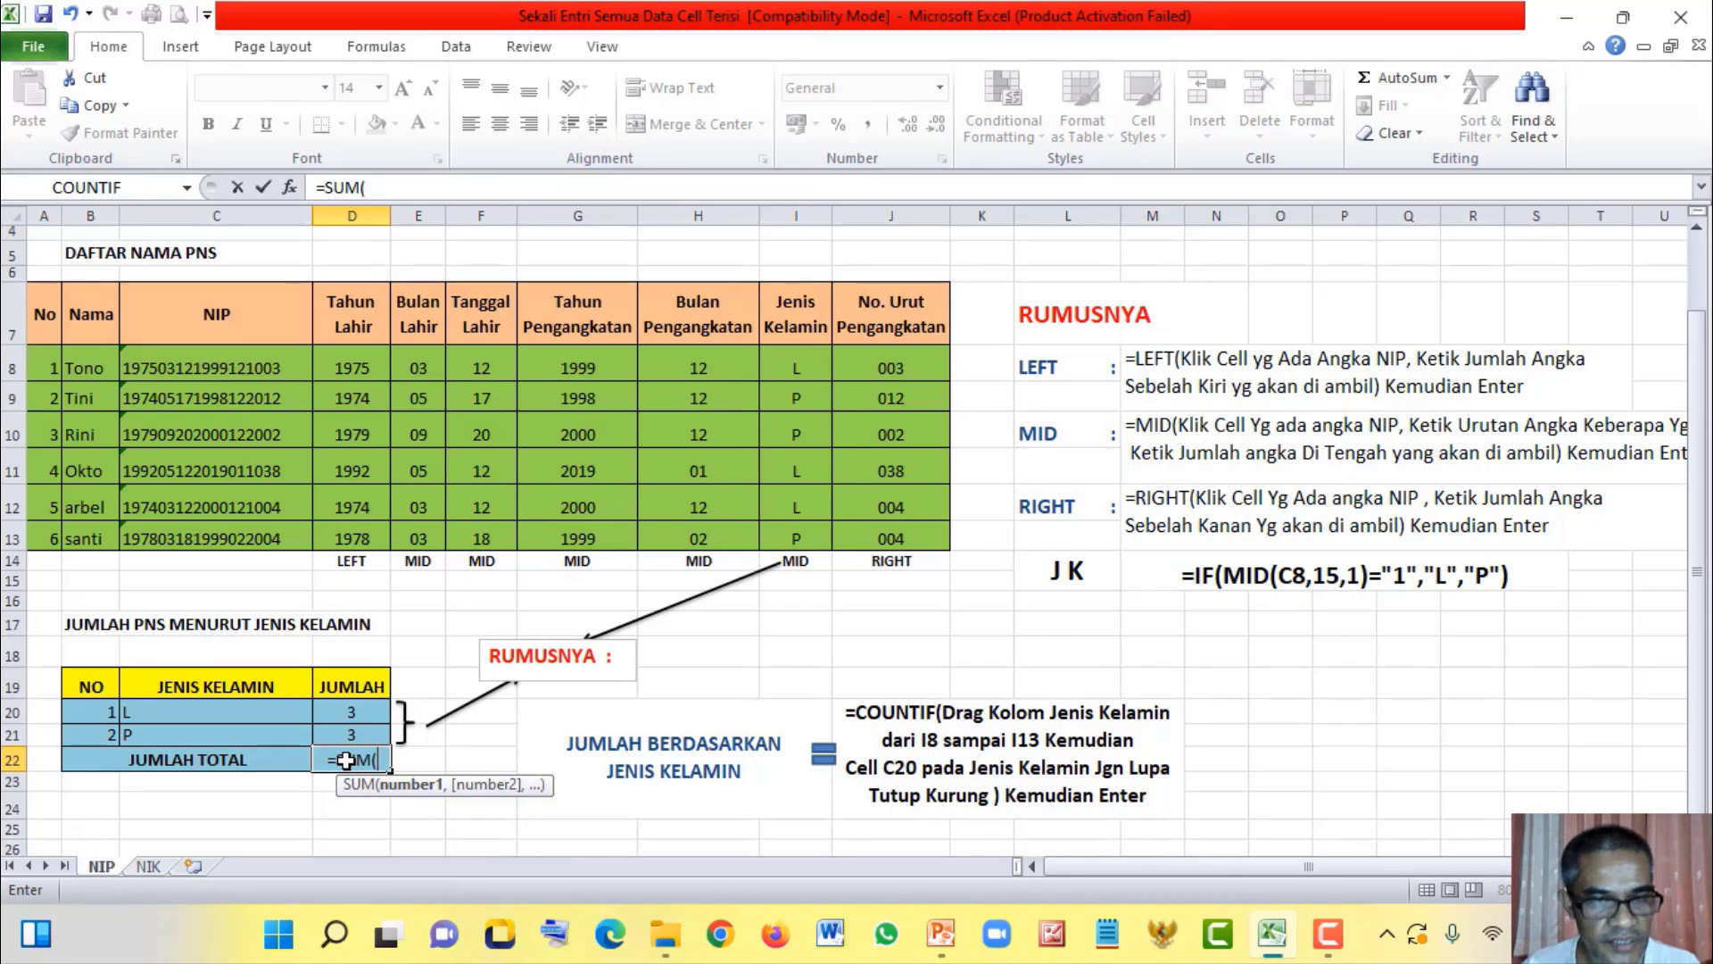
{"action": "left_click_drag", "start_coordinate": [351, 712], "coordinate": [346, 761]}
{"action": "type", "text": ")"}
{"action": "key", "text": "Return"}
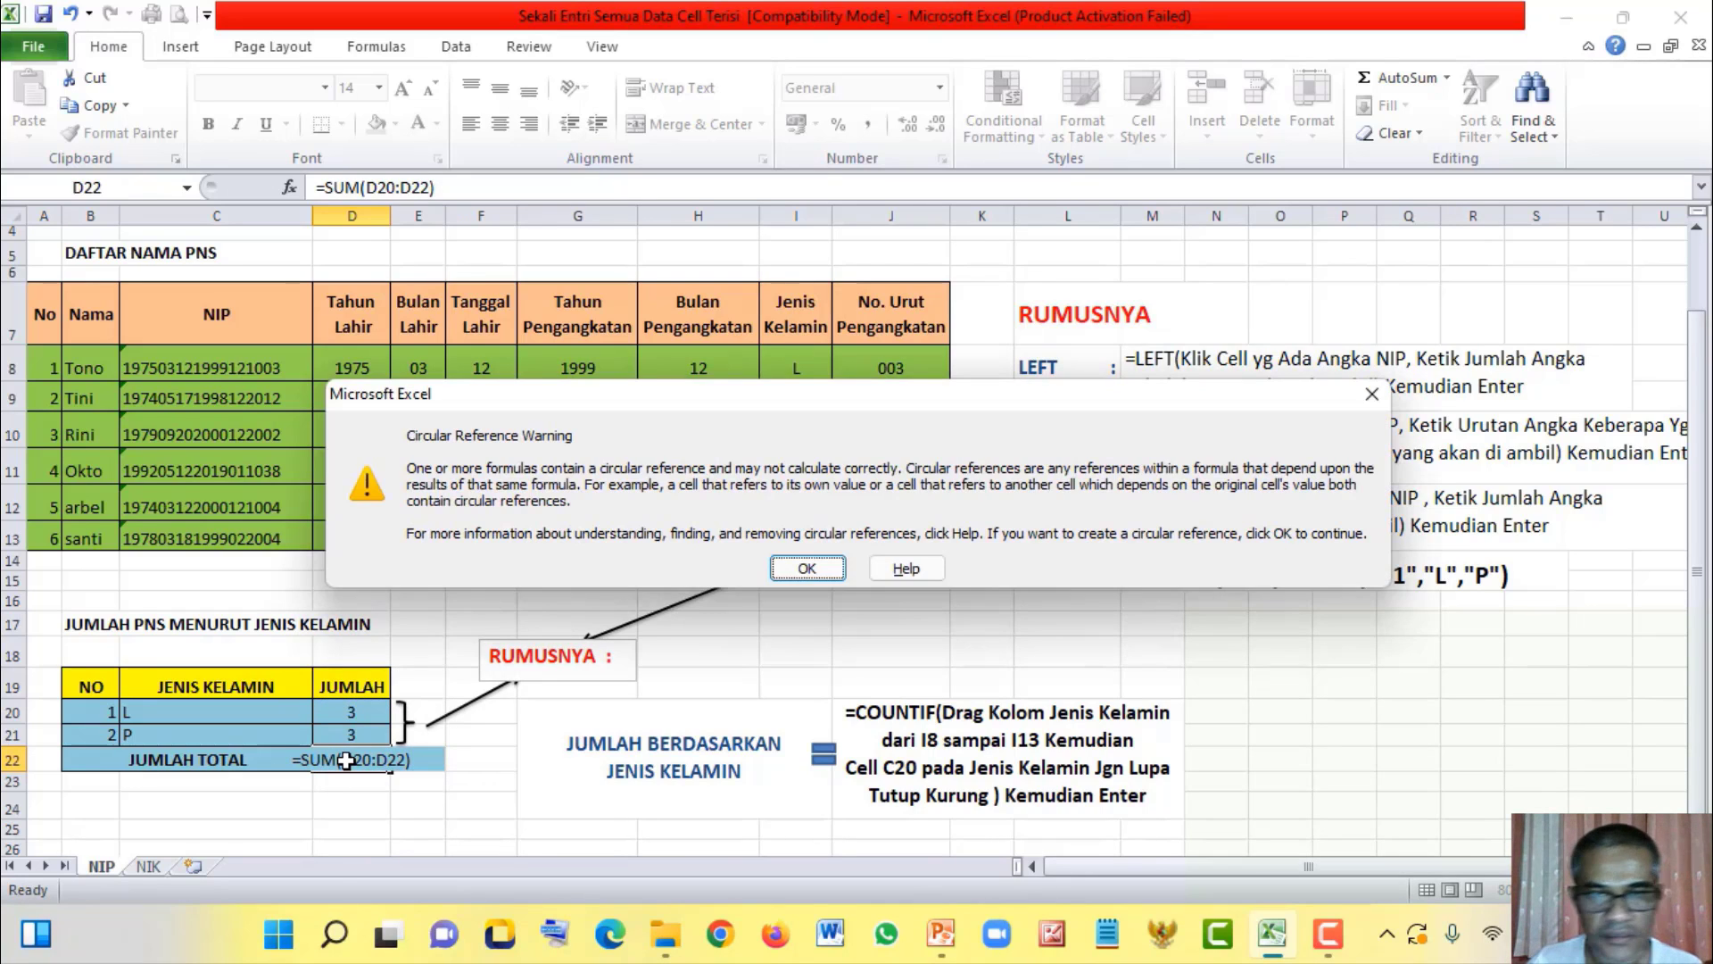
{"action": "key", "text": "Return"}
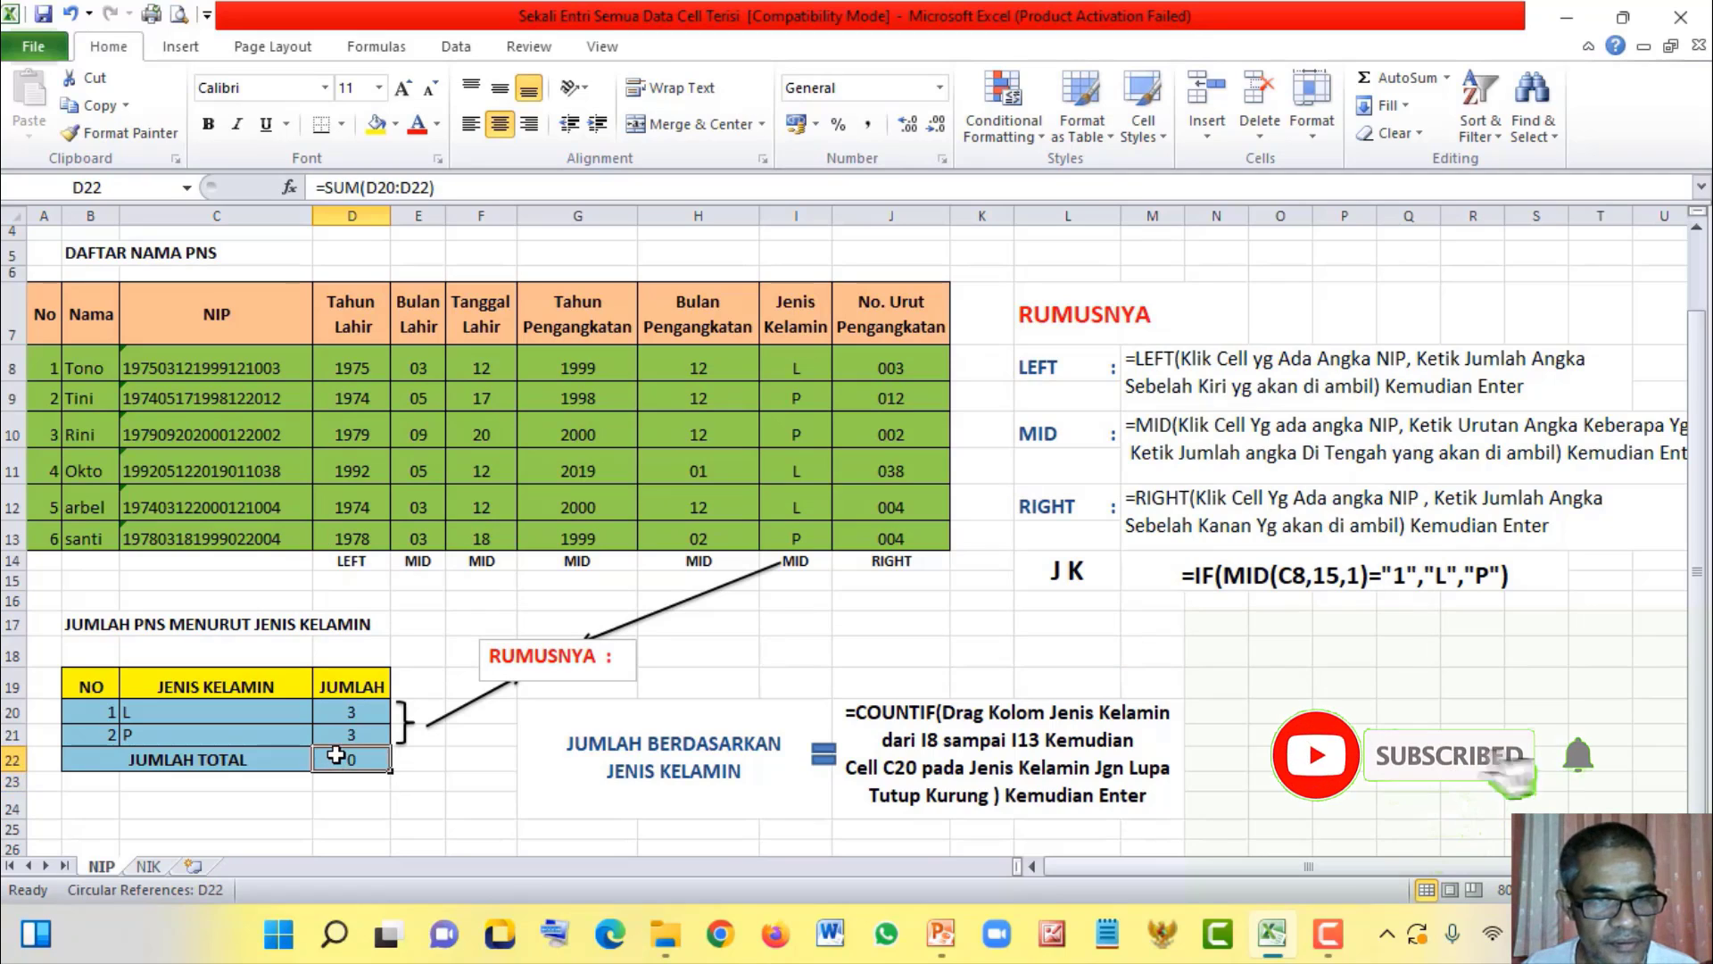
Step: Total the L and P counts in the JUMLAH TOTAL cell D22 with the formula =SUM(D20:D21)
{"action": "type", "text": "="}
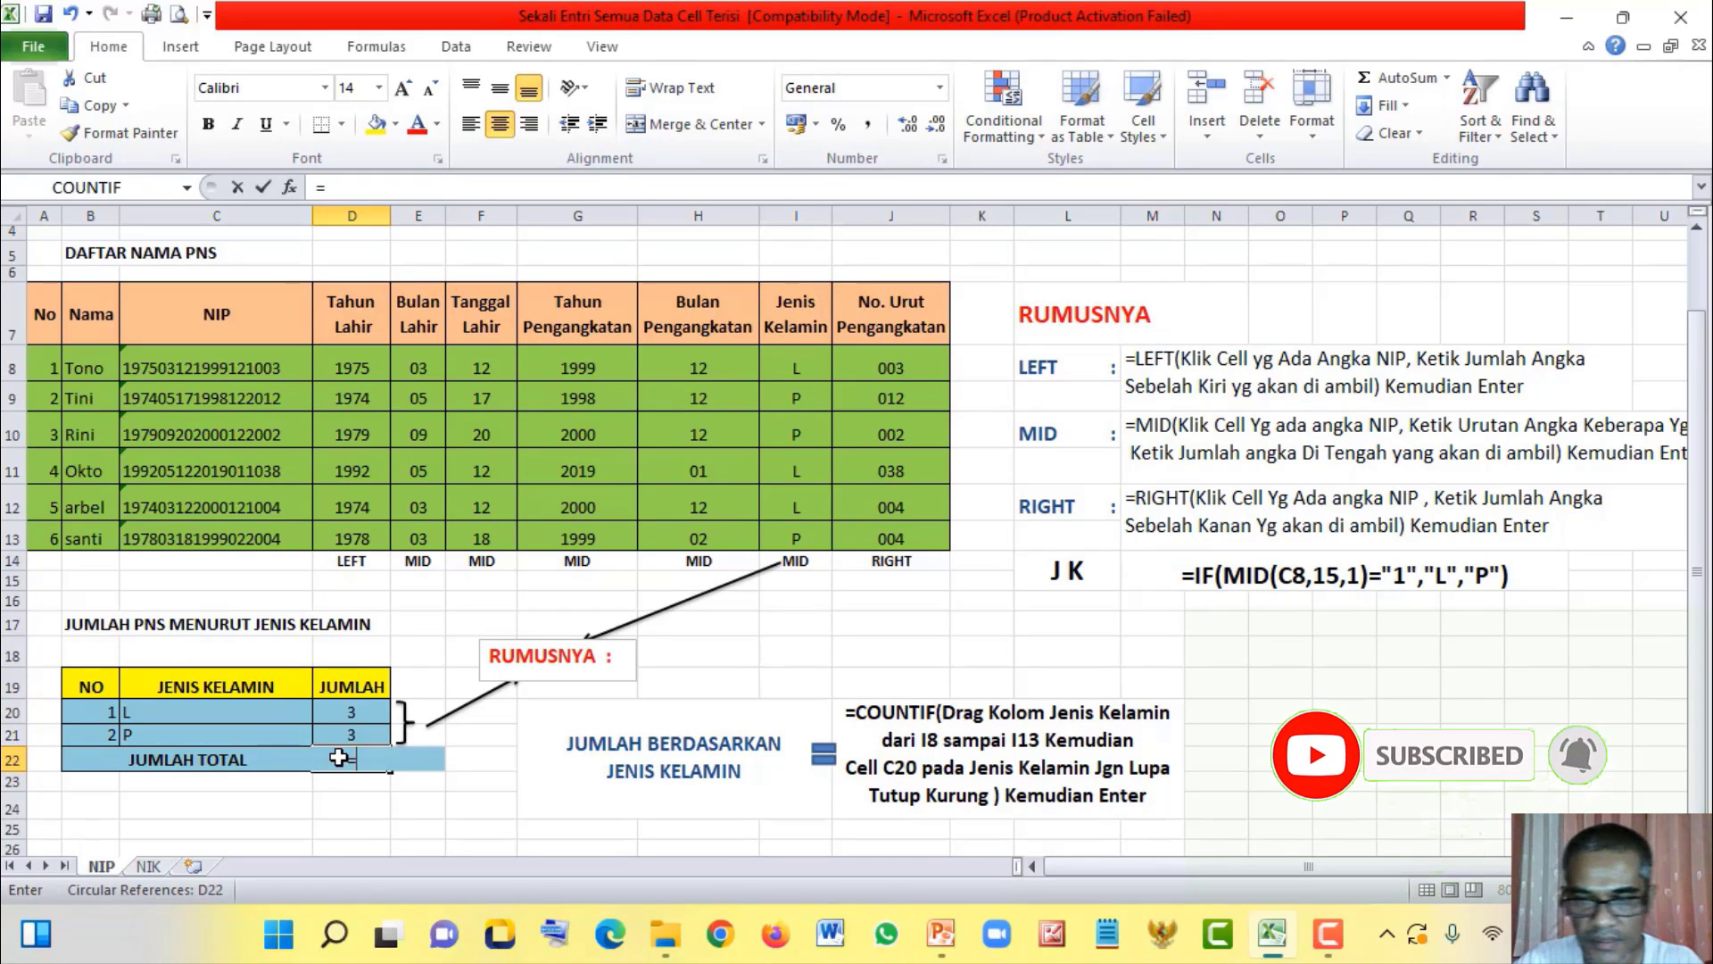
{"action": "type", "text": "su"}
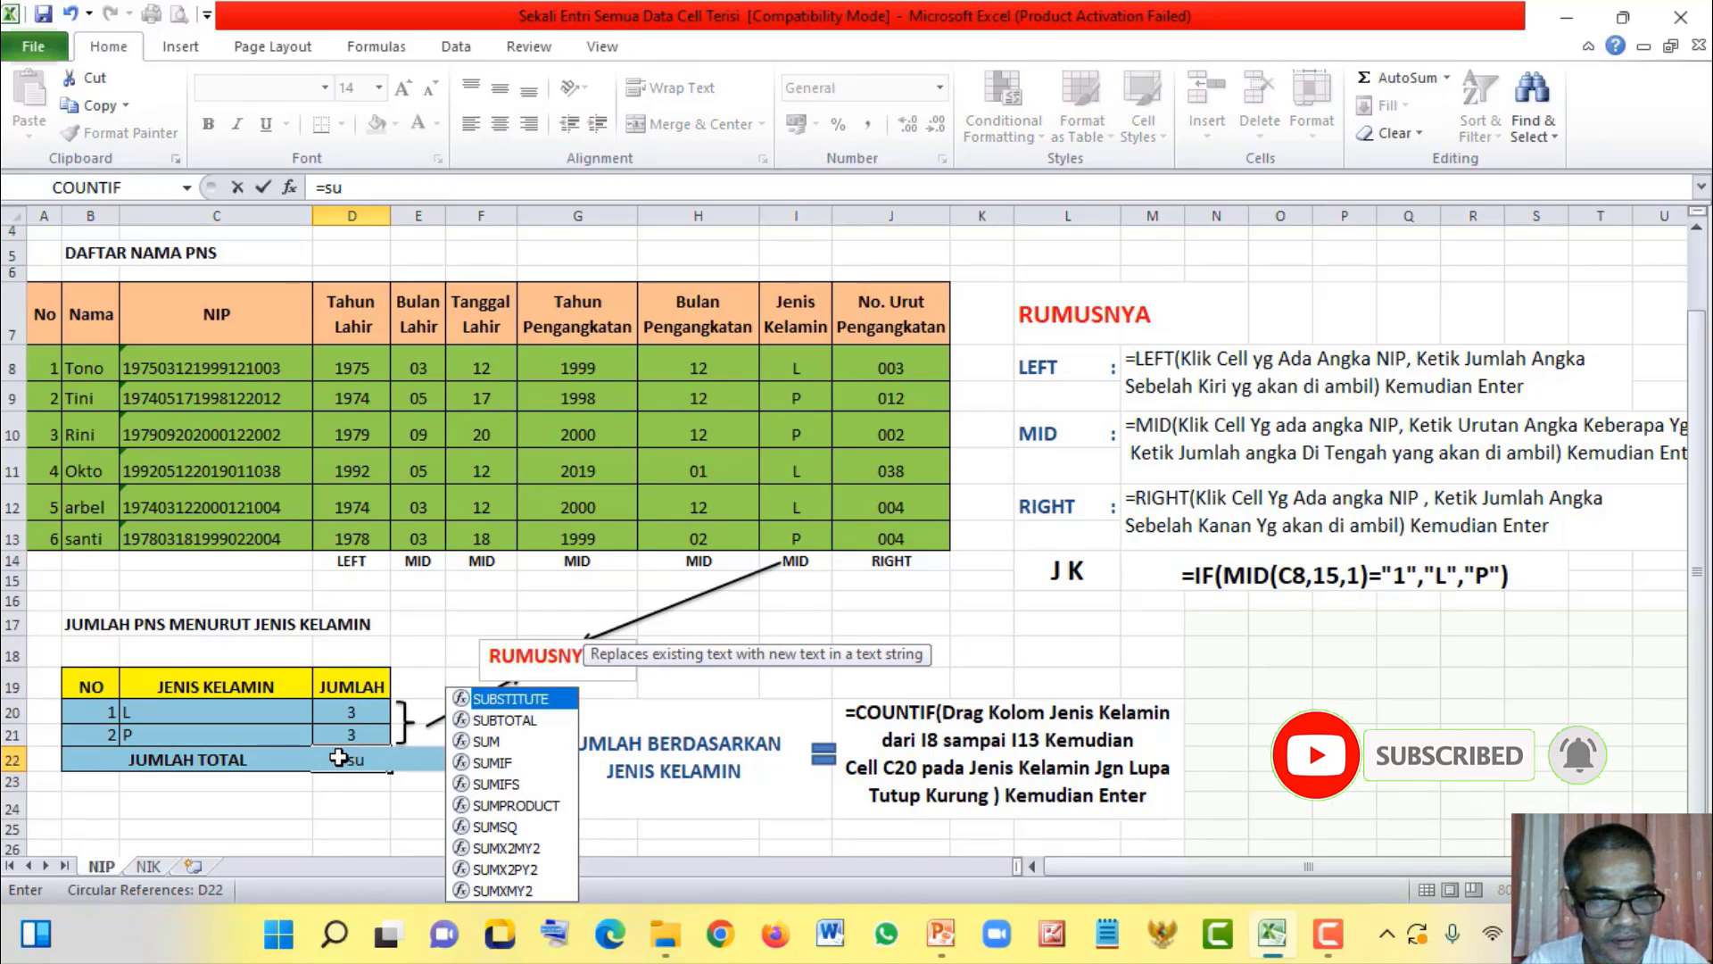
{"action": "type", "text": "m"}
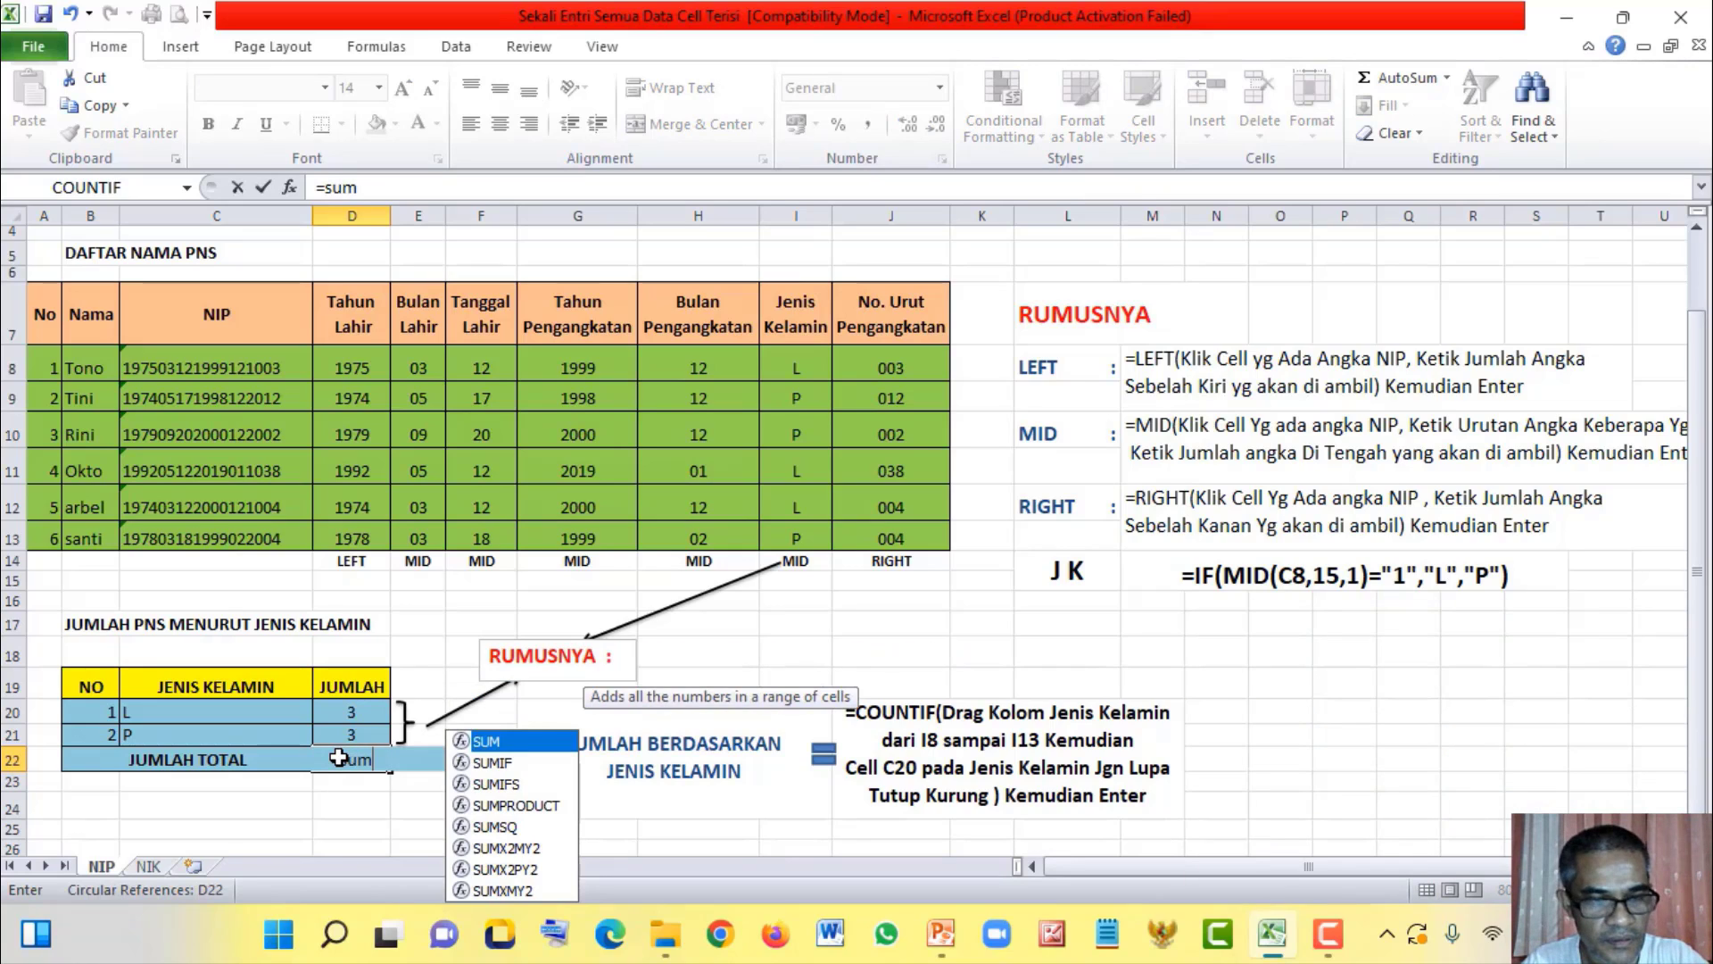
{"action": "key", "text": "Tab"}
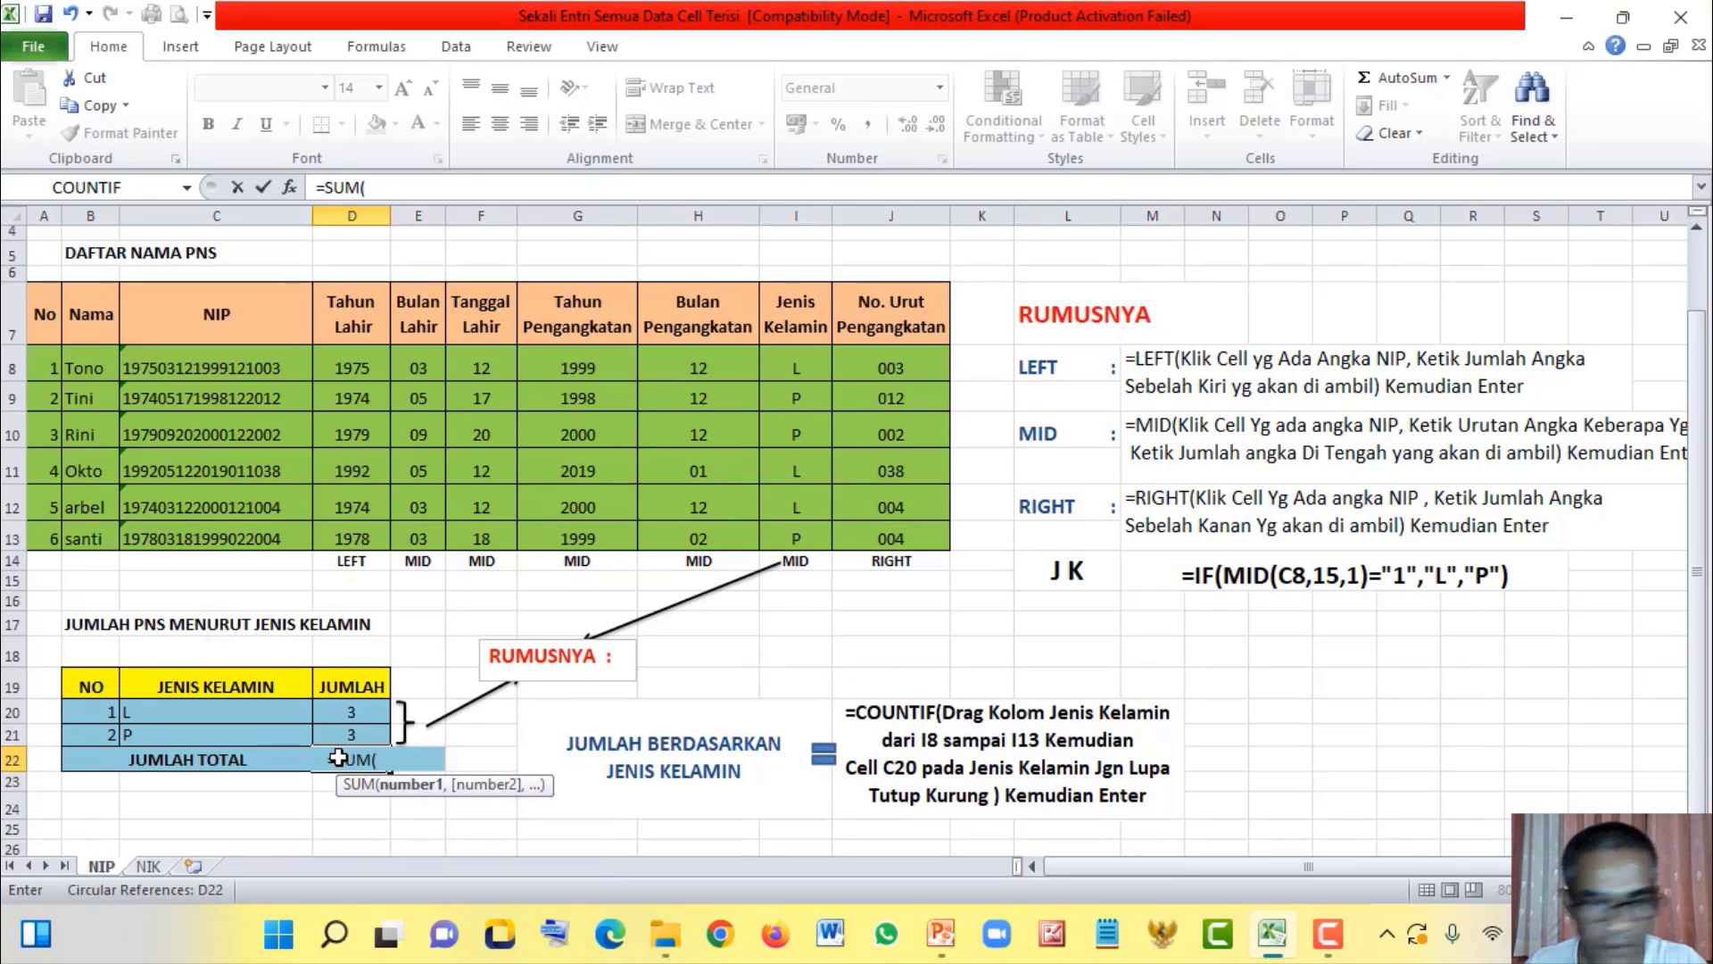
{"action": "key", "text": "Up"}
{"action": "key", "text": "shift+Up"}
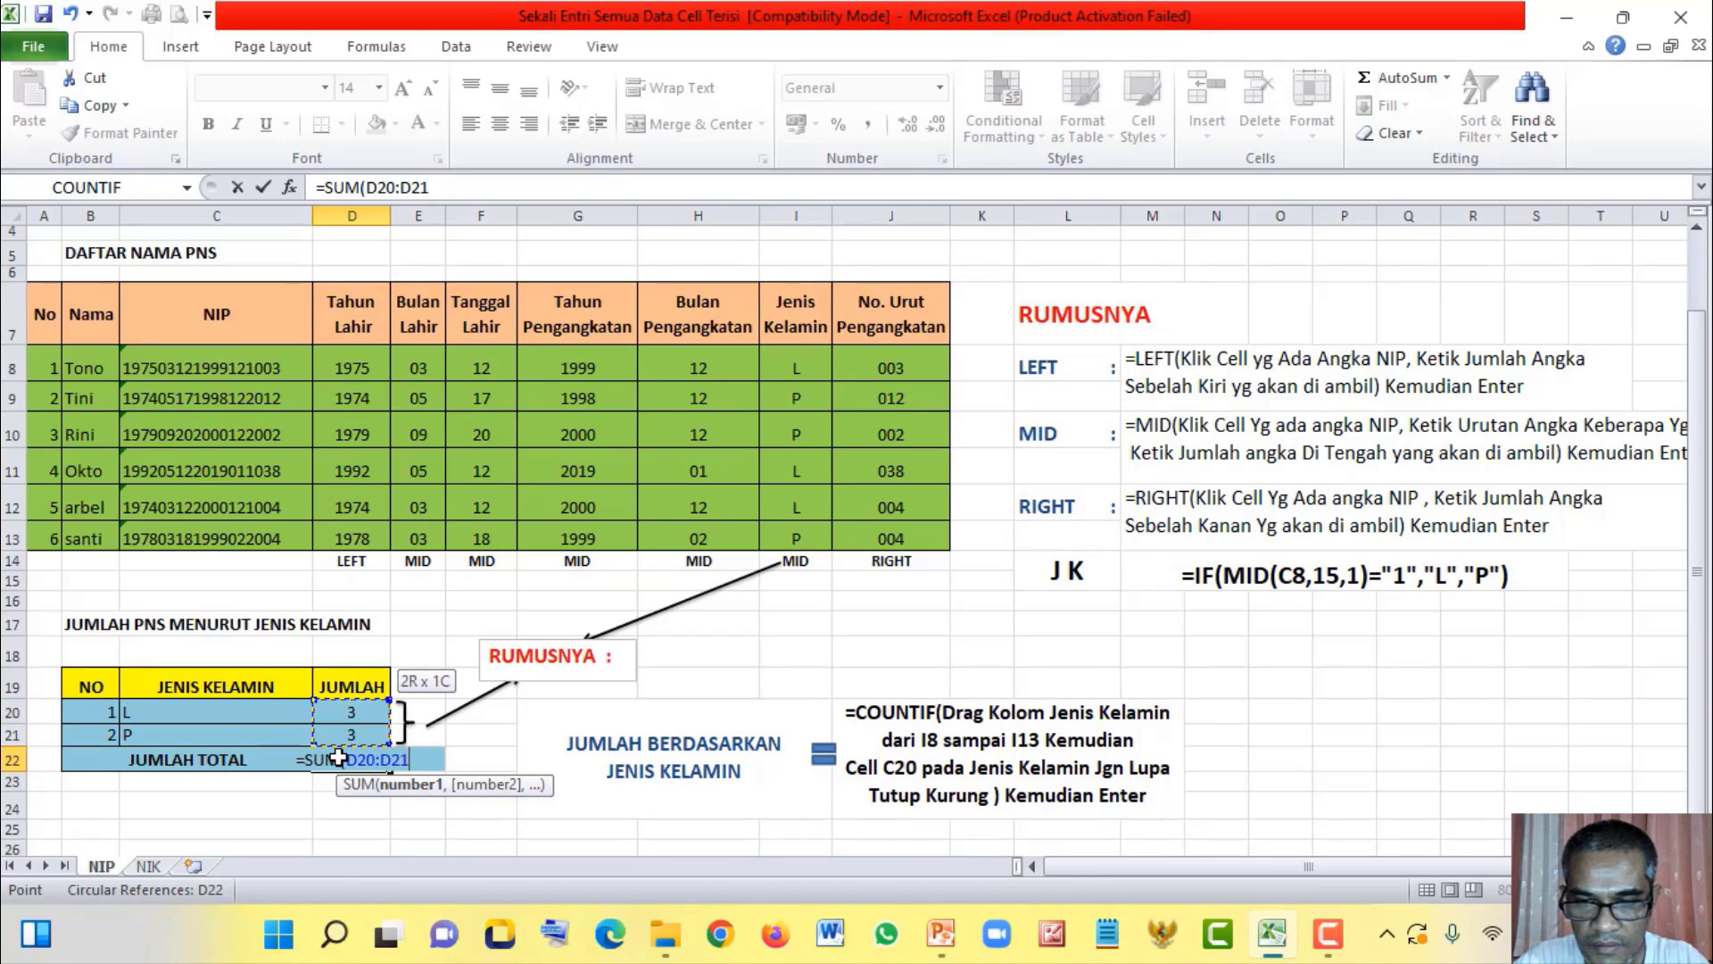
{"action": "type", "text": ")"}
{"action": "key", "text": "Return"}
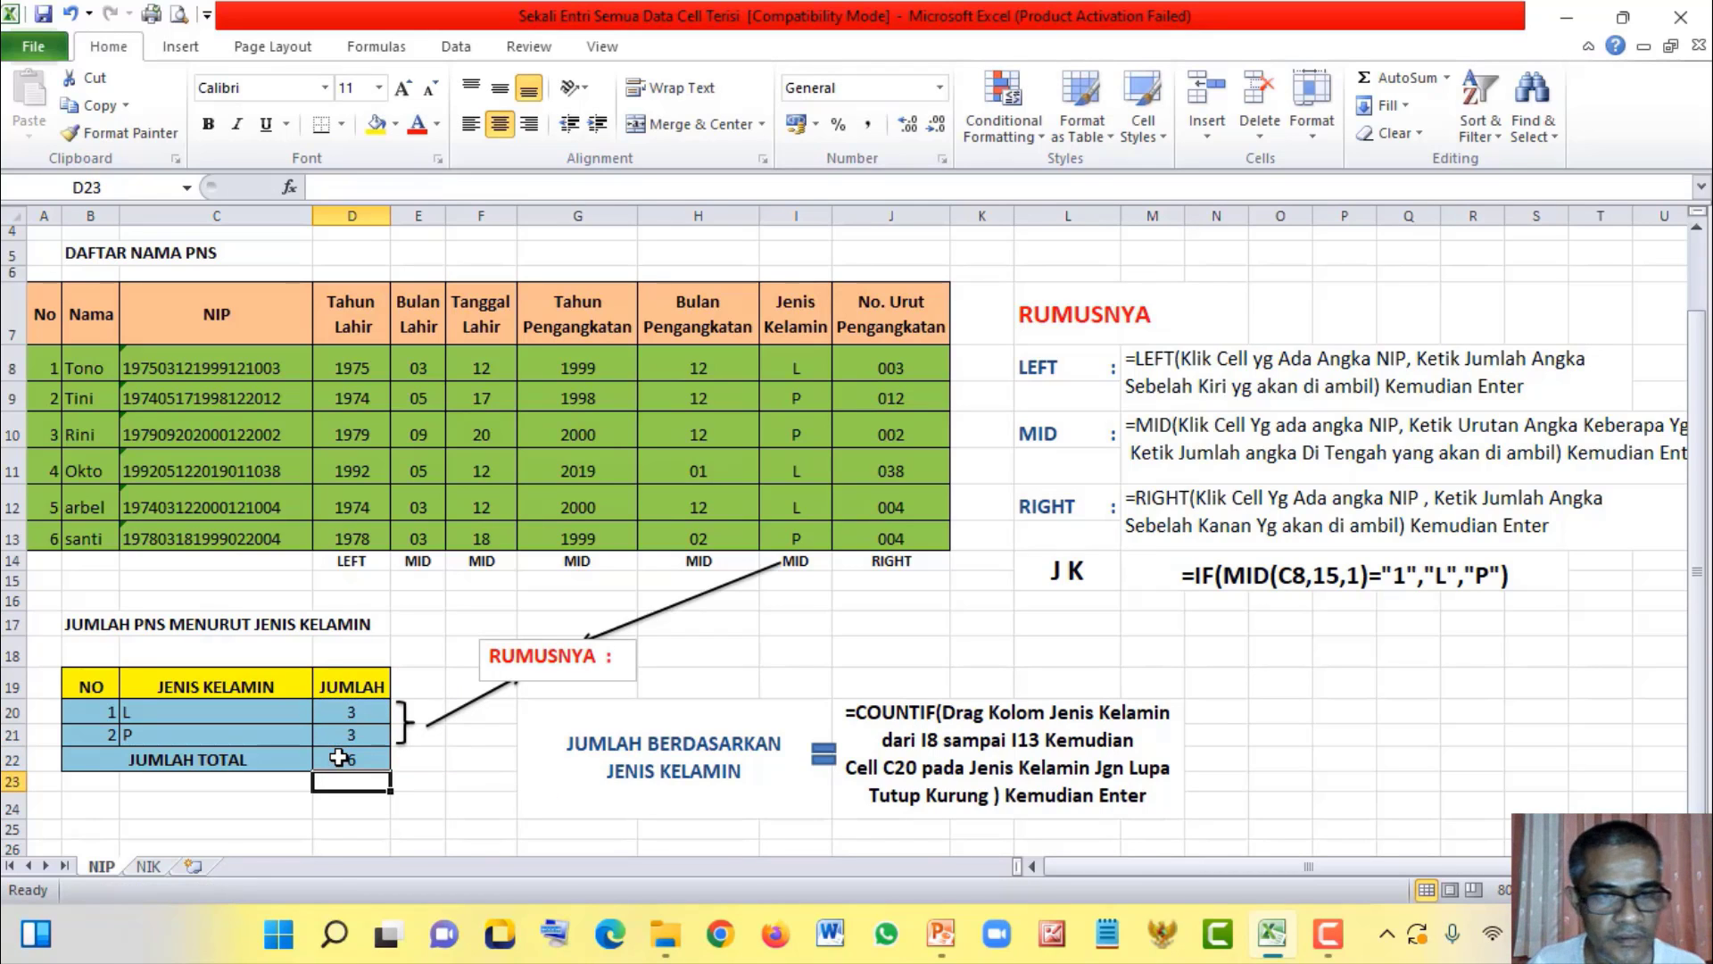
Step: Review the SUM formula in D22 and format the total as bold at font size 14
{"action": "left_click", "coordinate": [350, 756]}
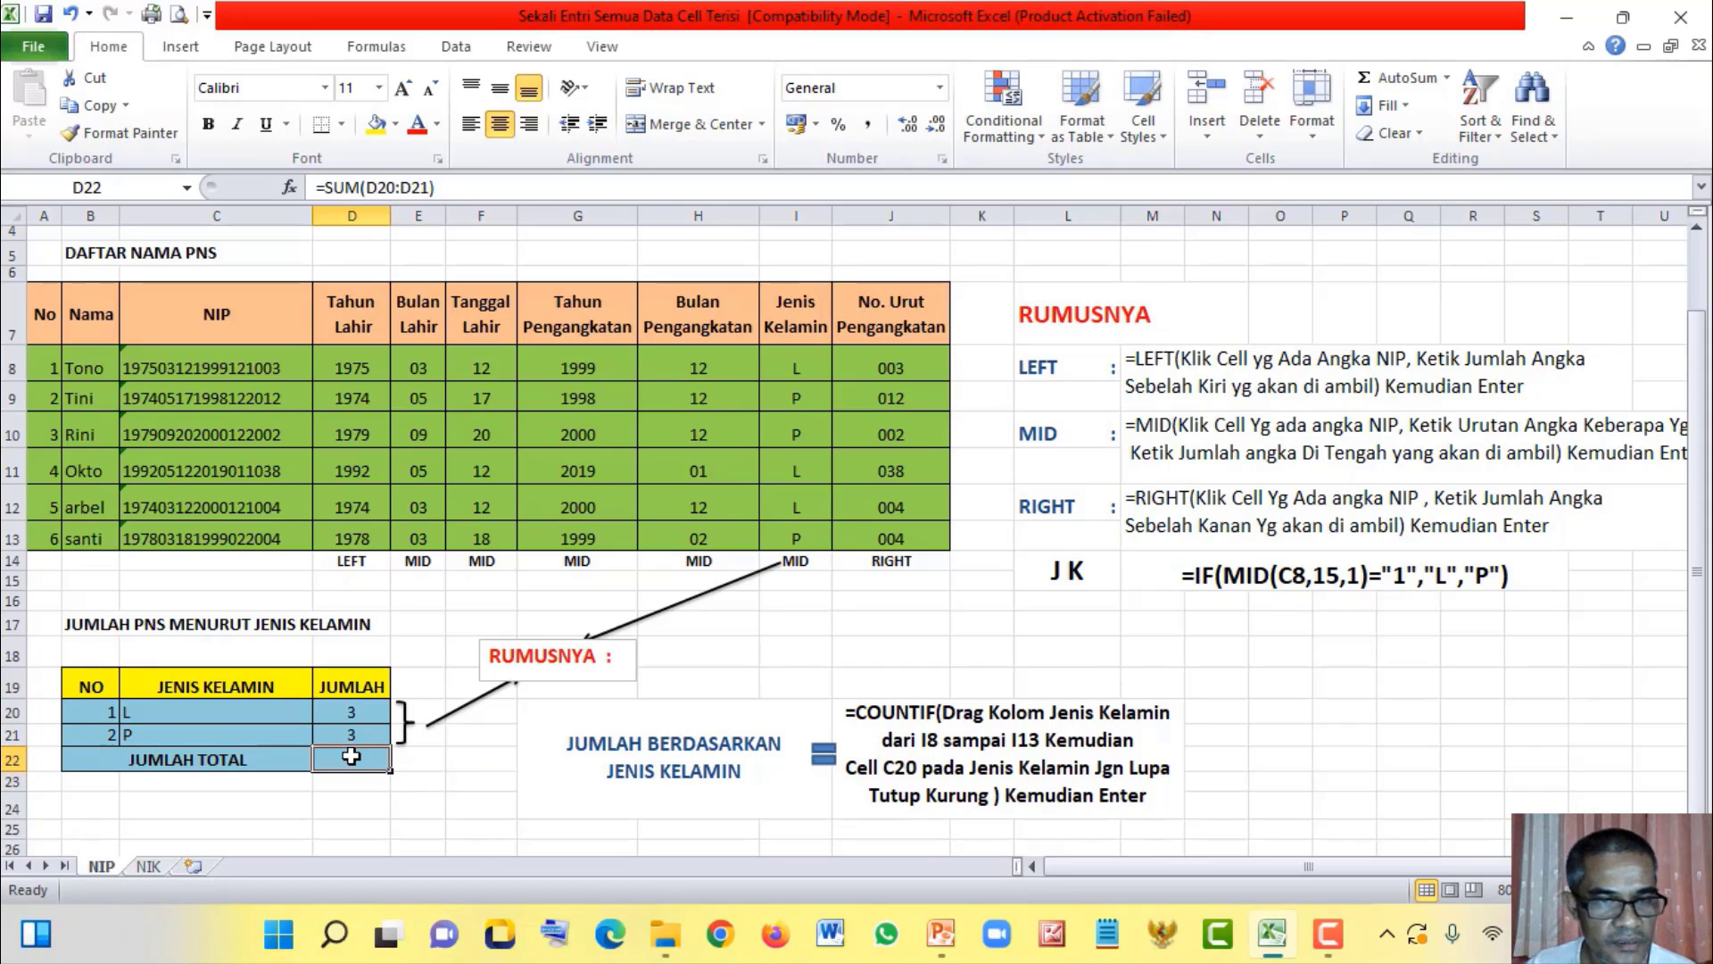
{"action": "double_click", "coordinate": [351, 756]}
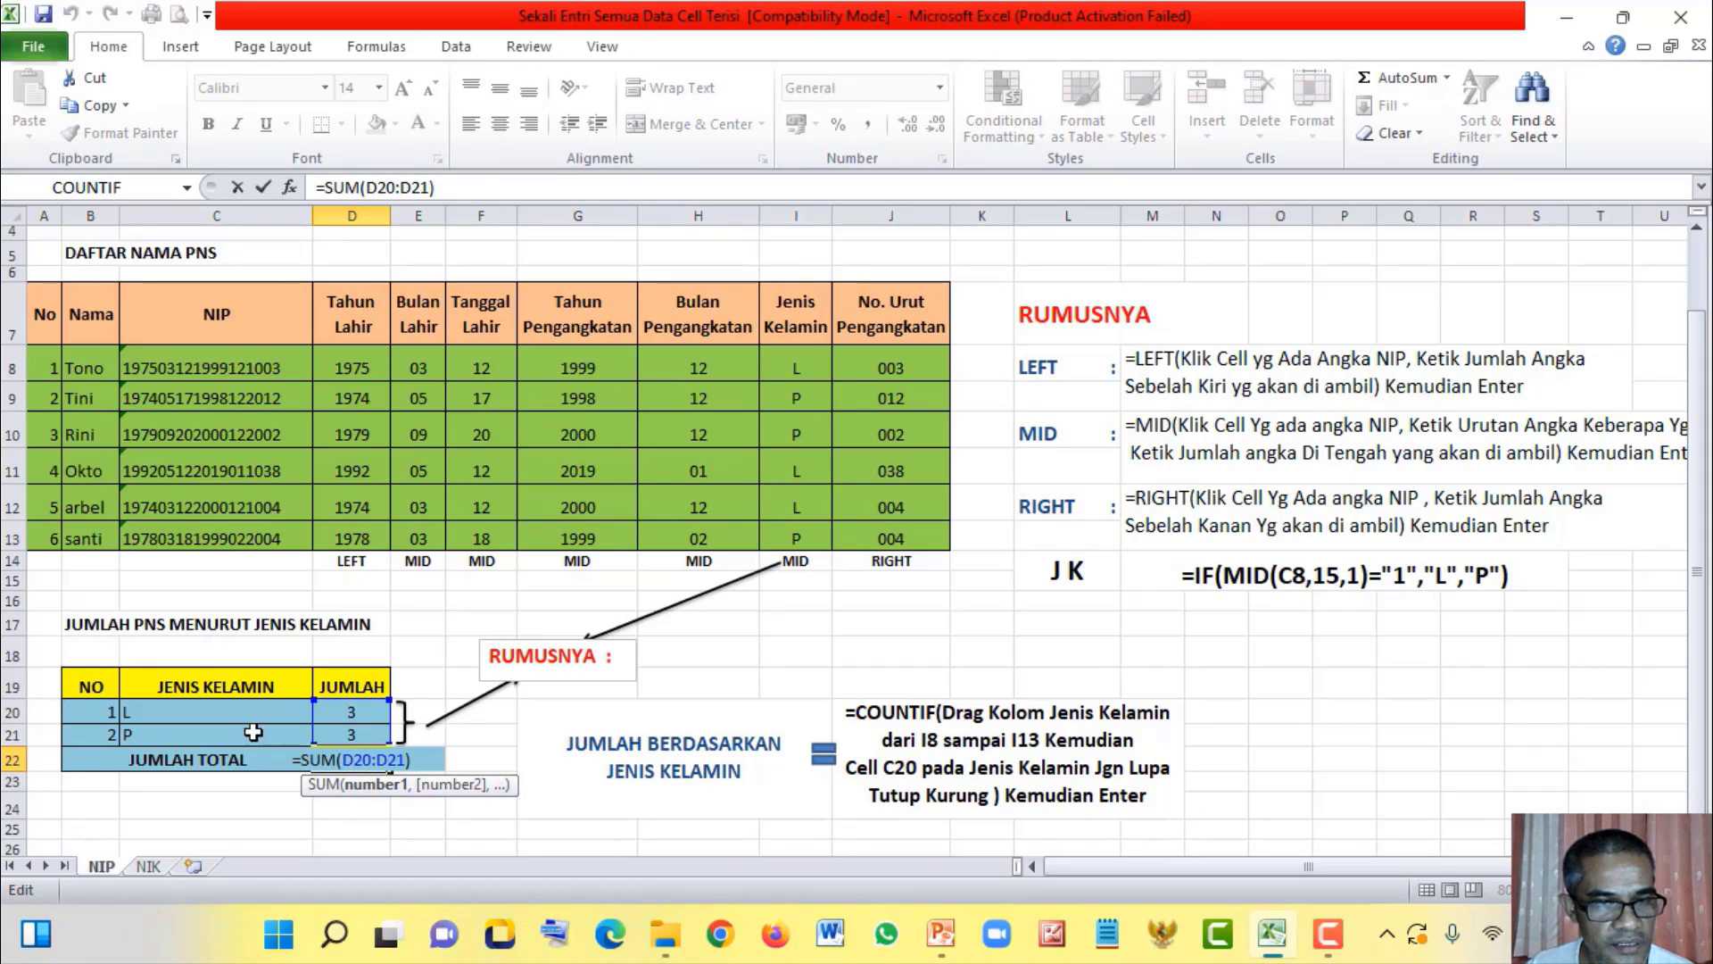
{"action": "key", "text": "Return"}
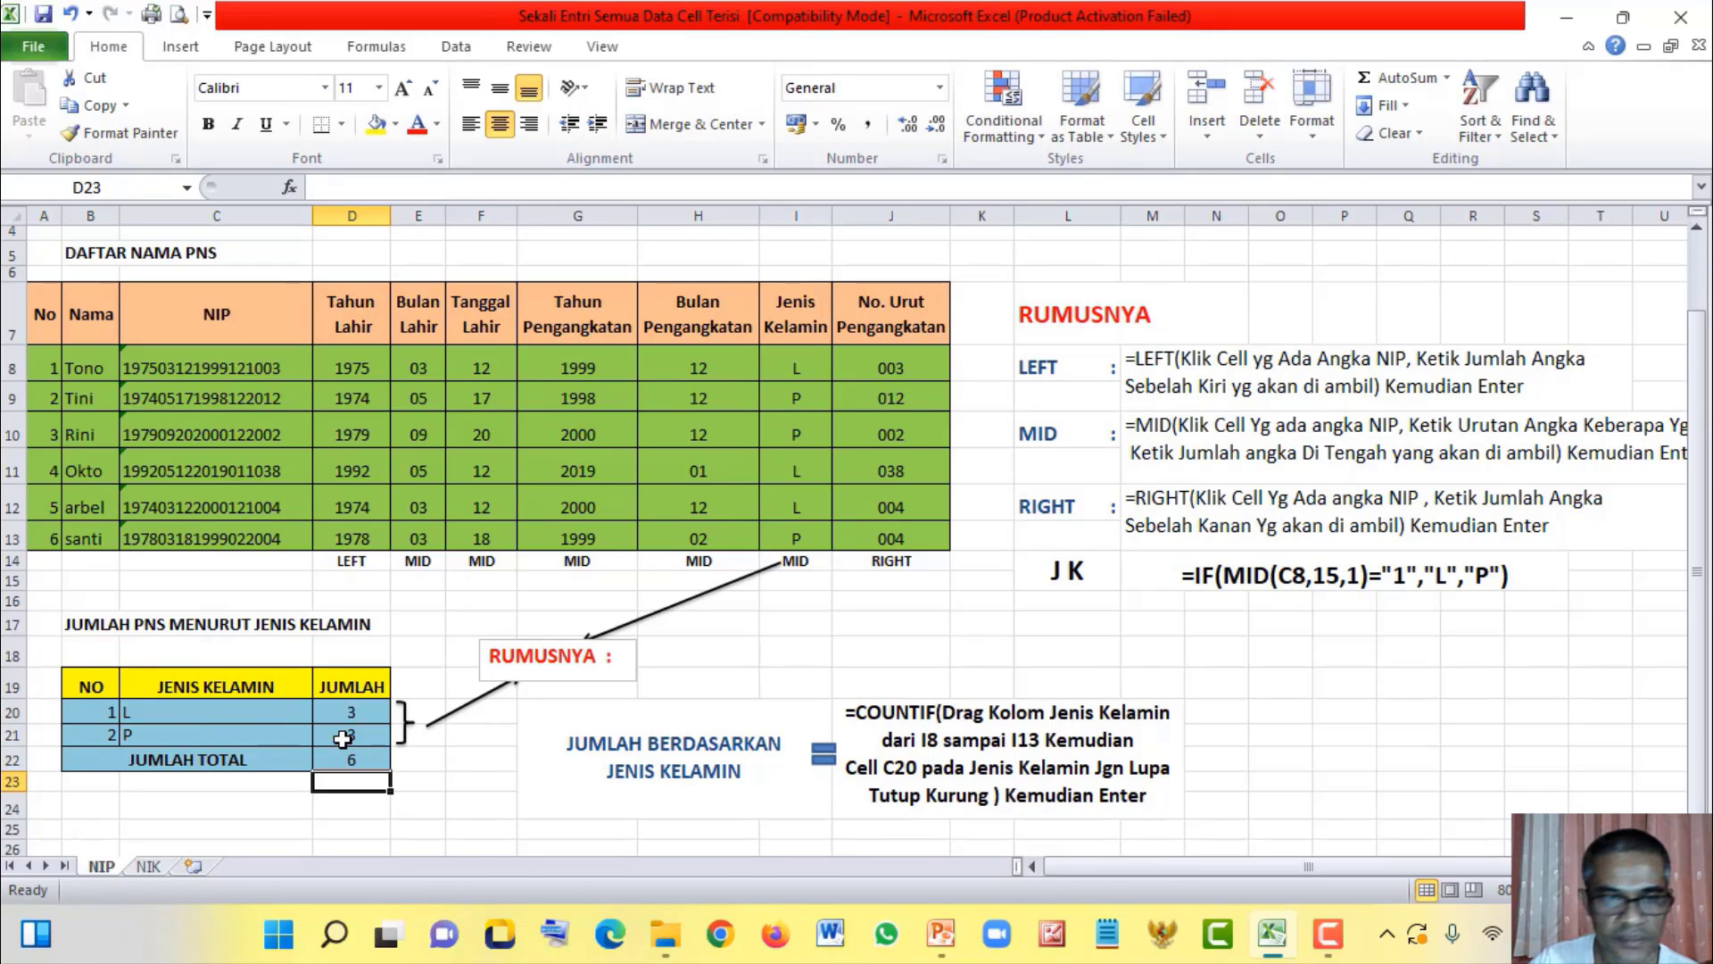
{"action": "left_click", "coordinate": [345, 763]}
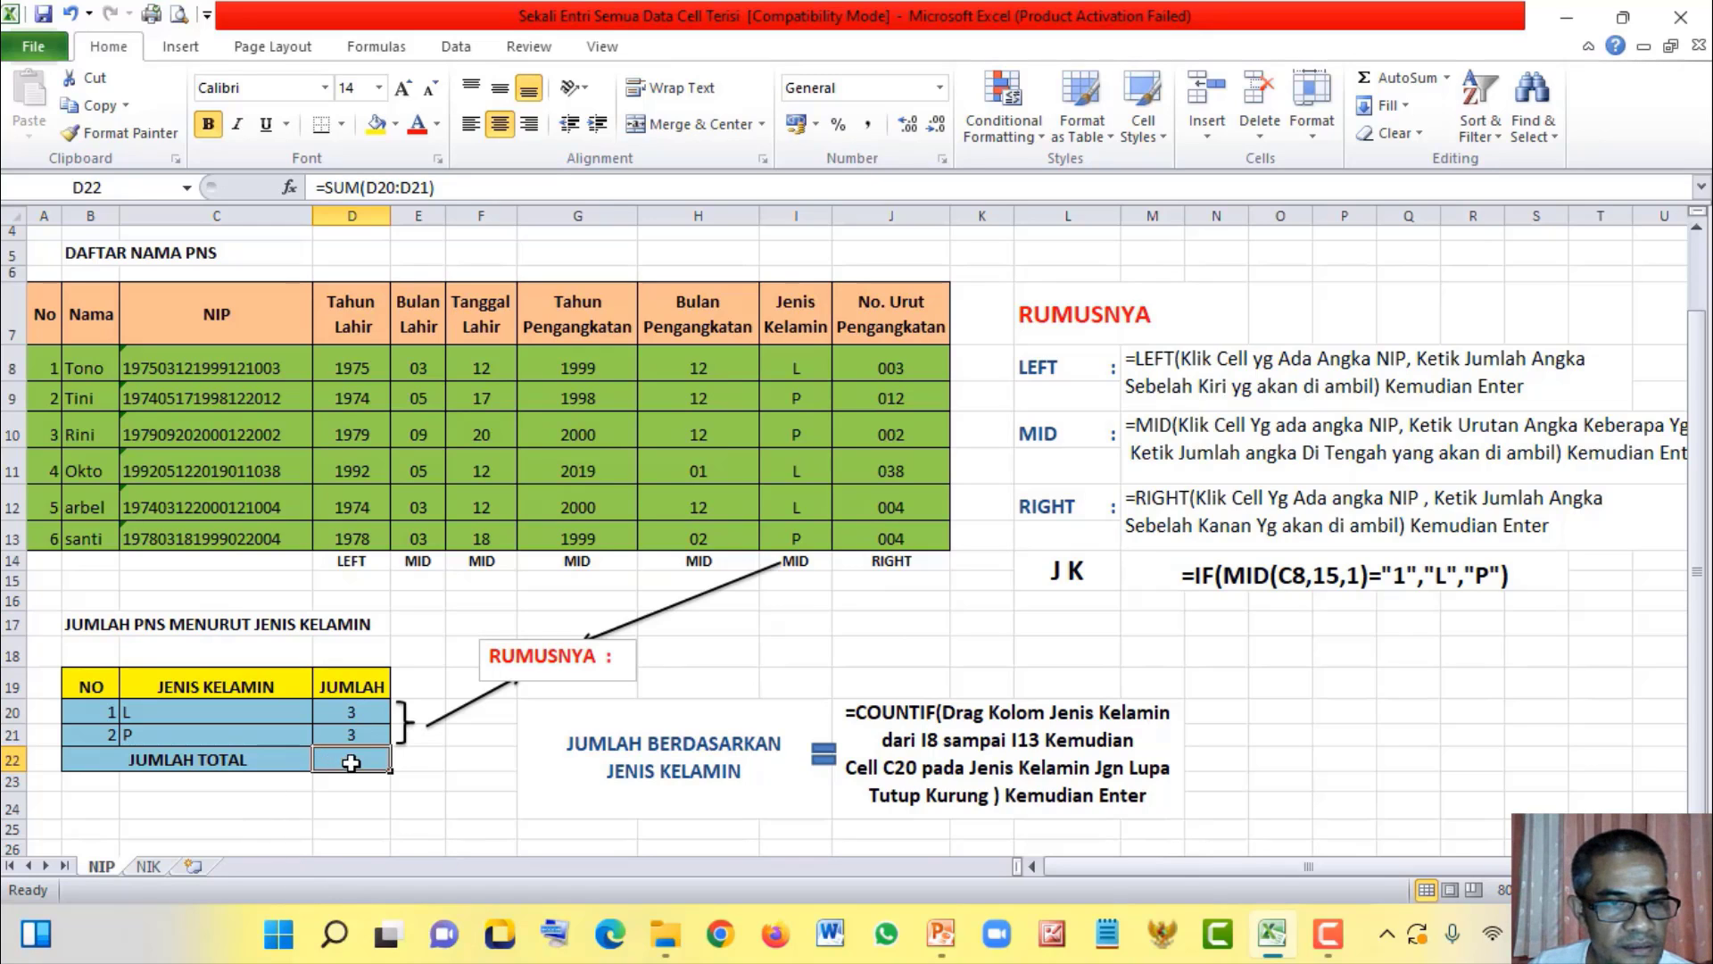
Step: Switch to the NIK sheet and change the label in B3 to NIK
{"action": "left_click", "coordinate": [148, 865]}
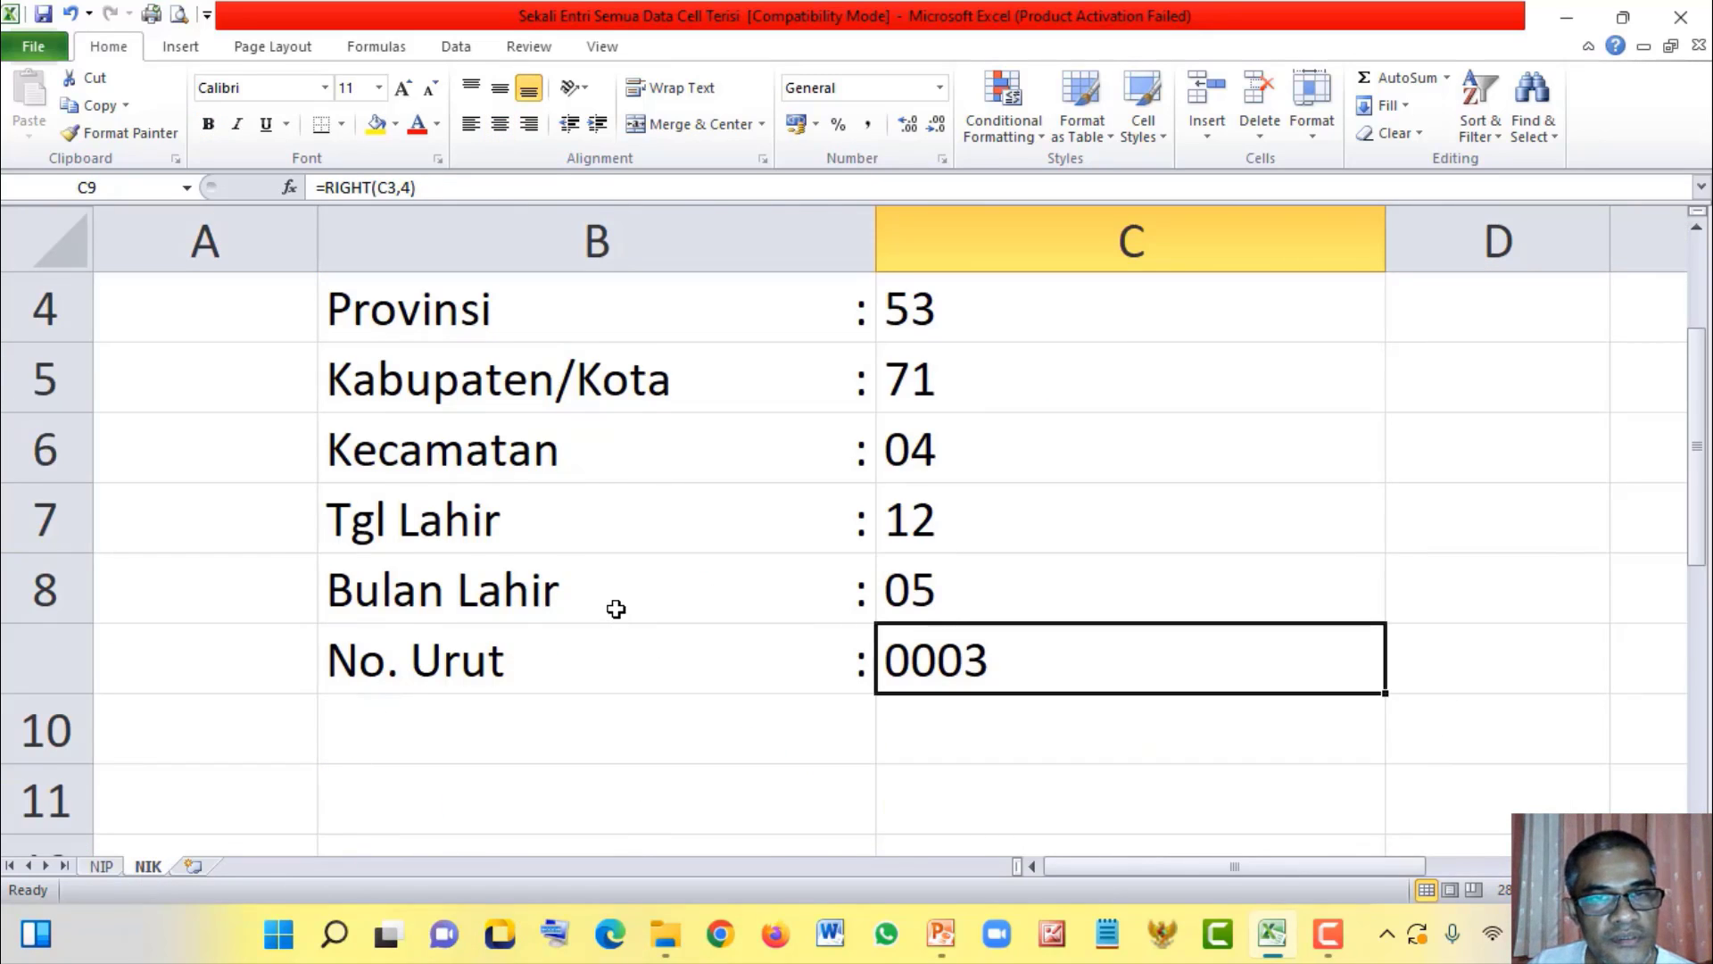
{"action": "scroll", "coordinate": [616, 609], "scroll_direction": "up", "scroll_amount": 1}
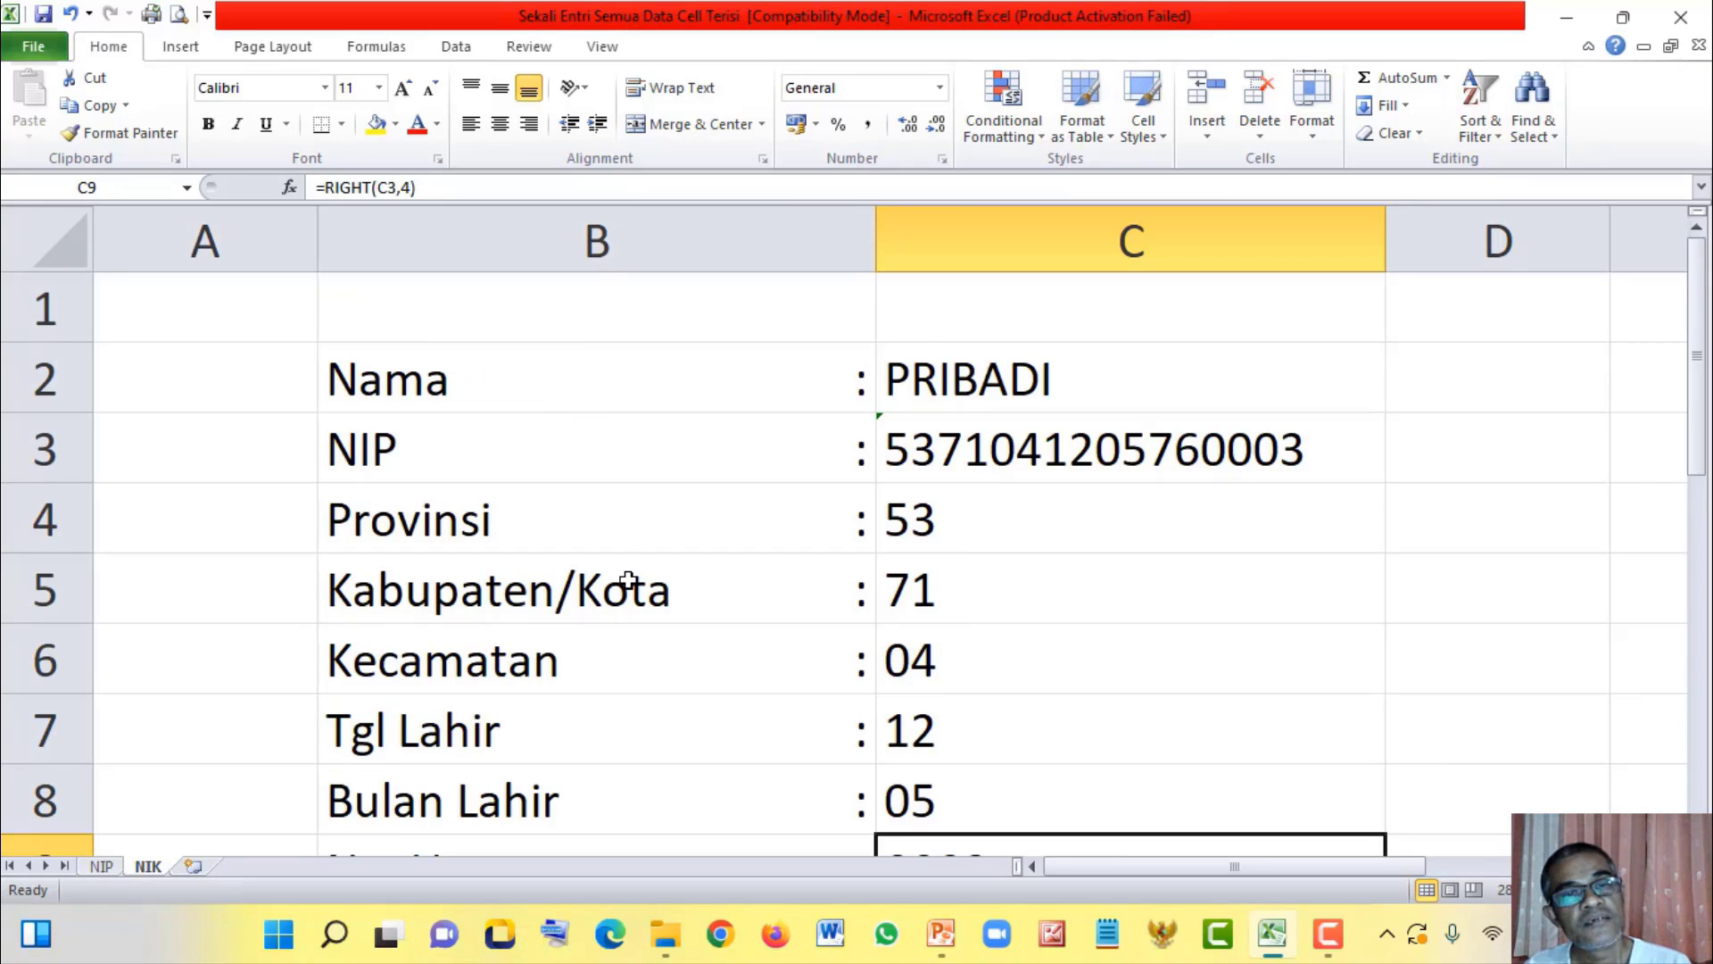
{"action": "left_click", "coordinate": [471, 449]}
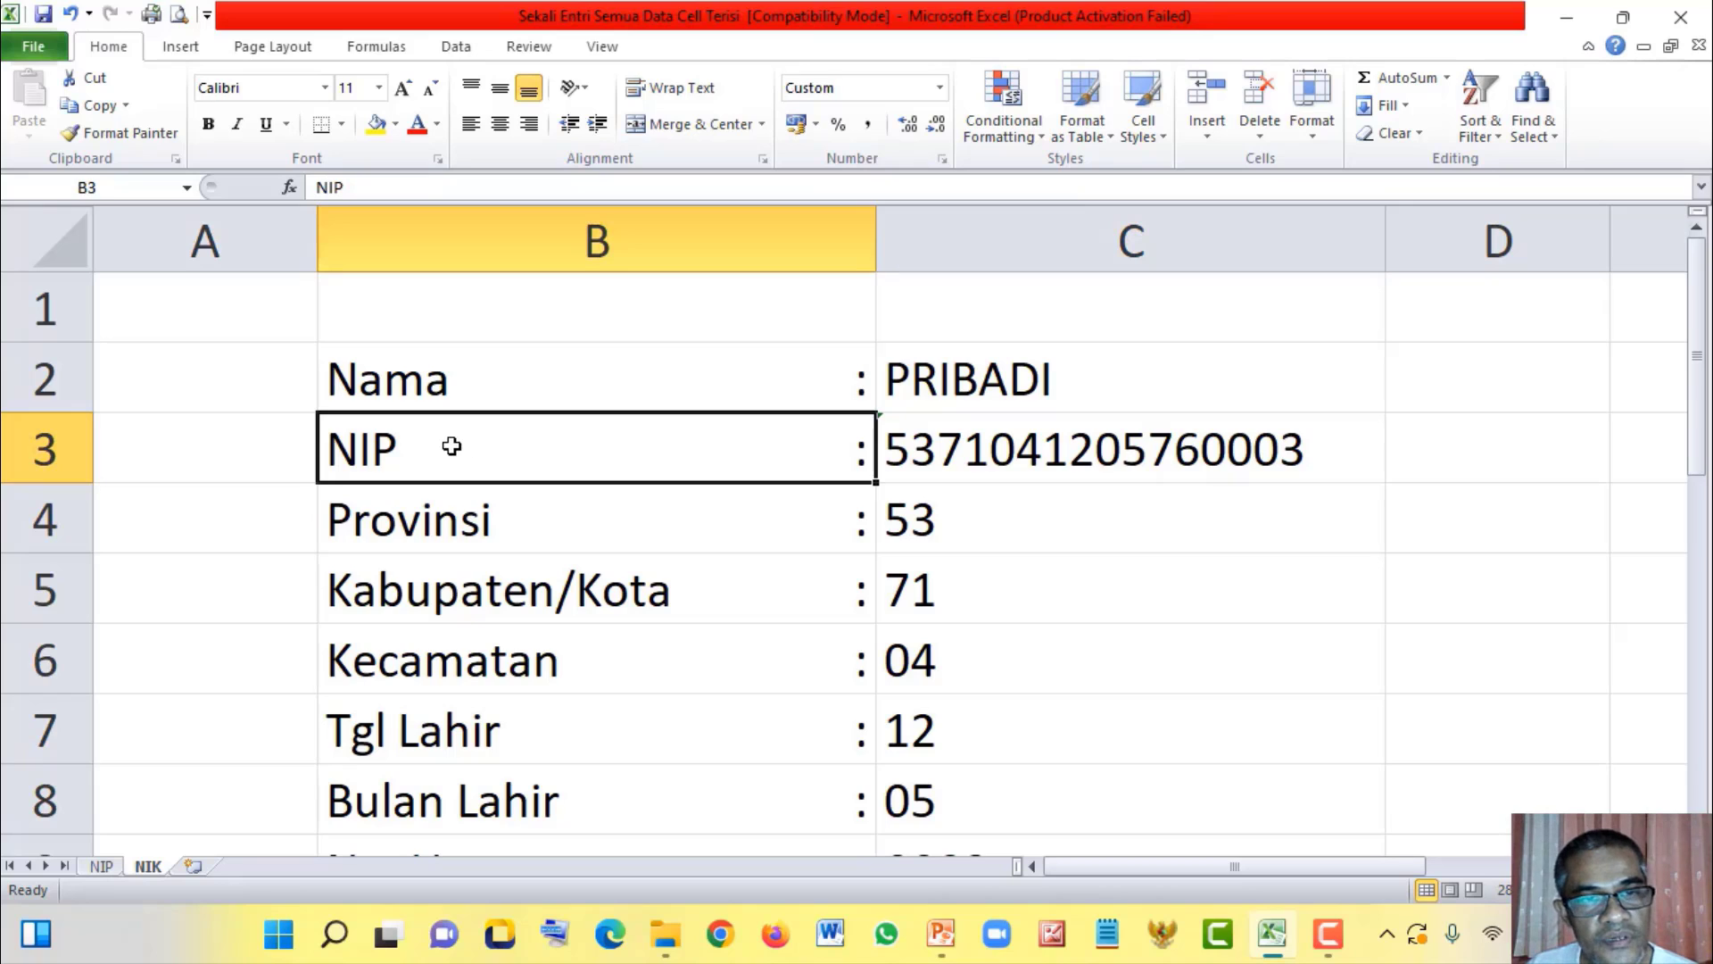
{"action": "double_click", "coordinate": [454, 446]}
{"action": "key", "text": "BackSpace"}
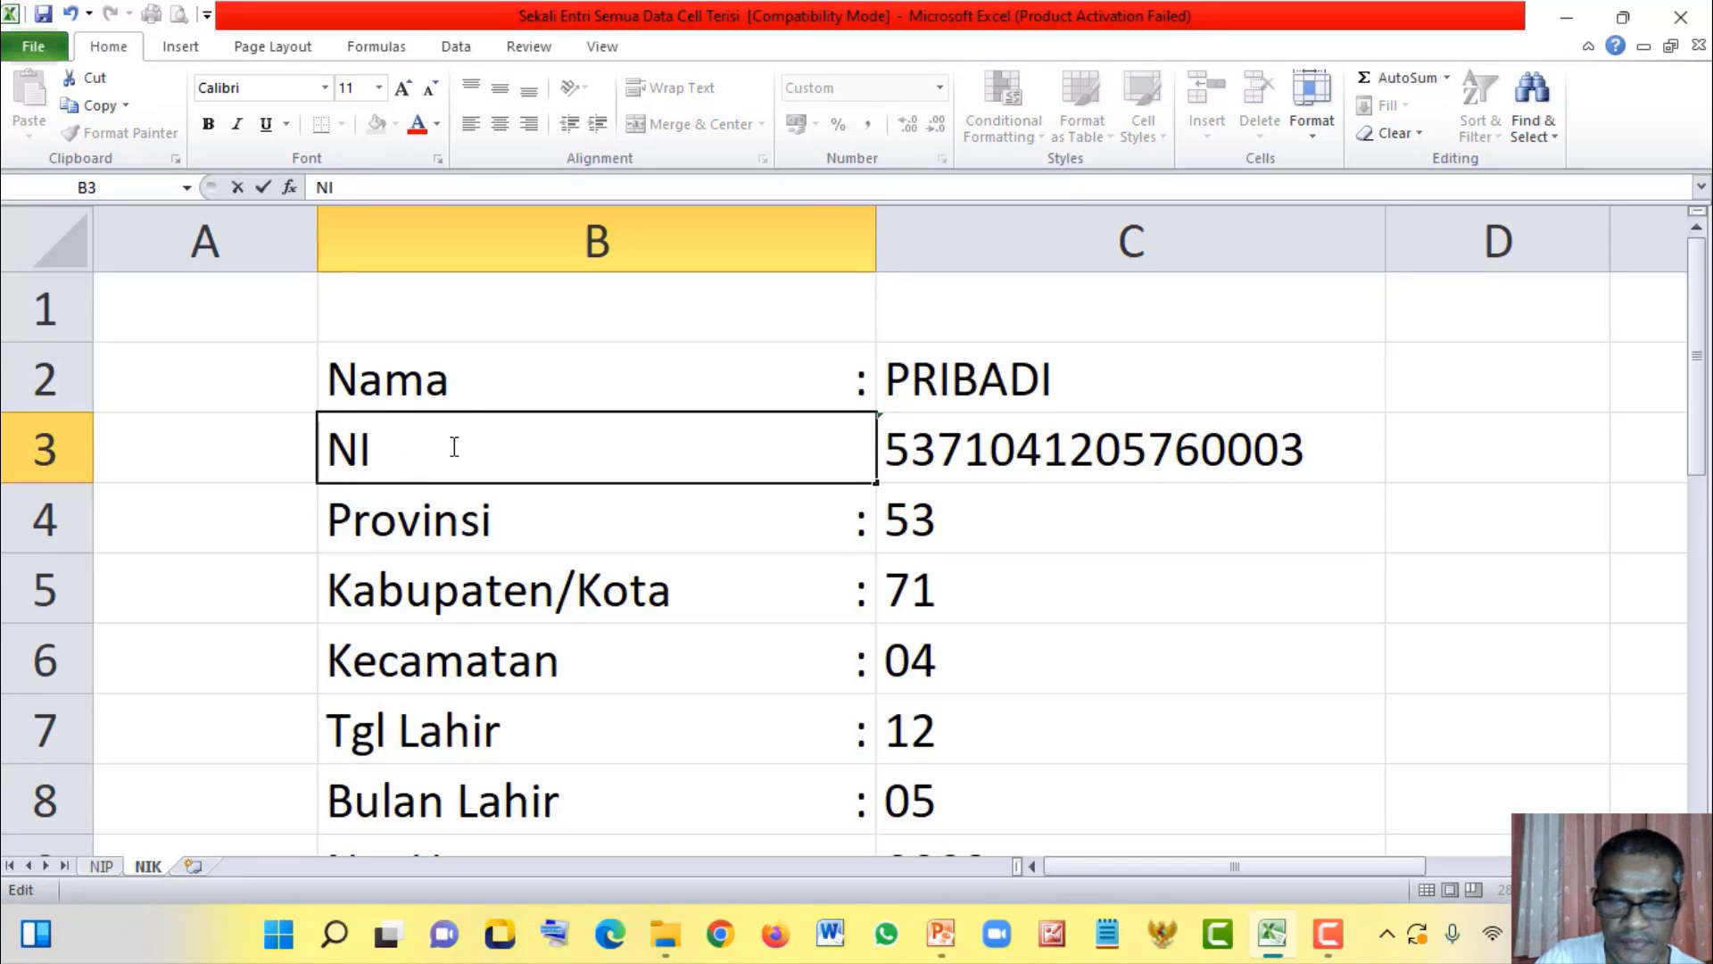
{"action": "type", "text": "k"}
{"action": "key", "text": "BackSpace"}
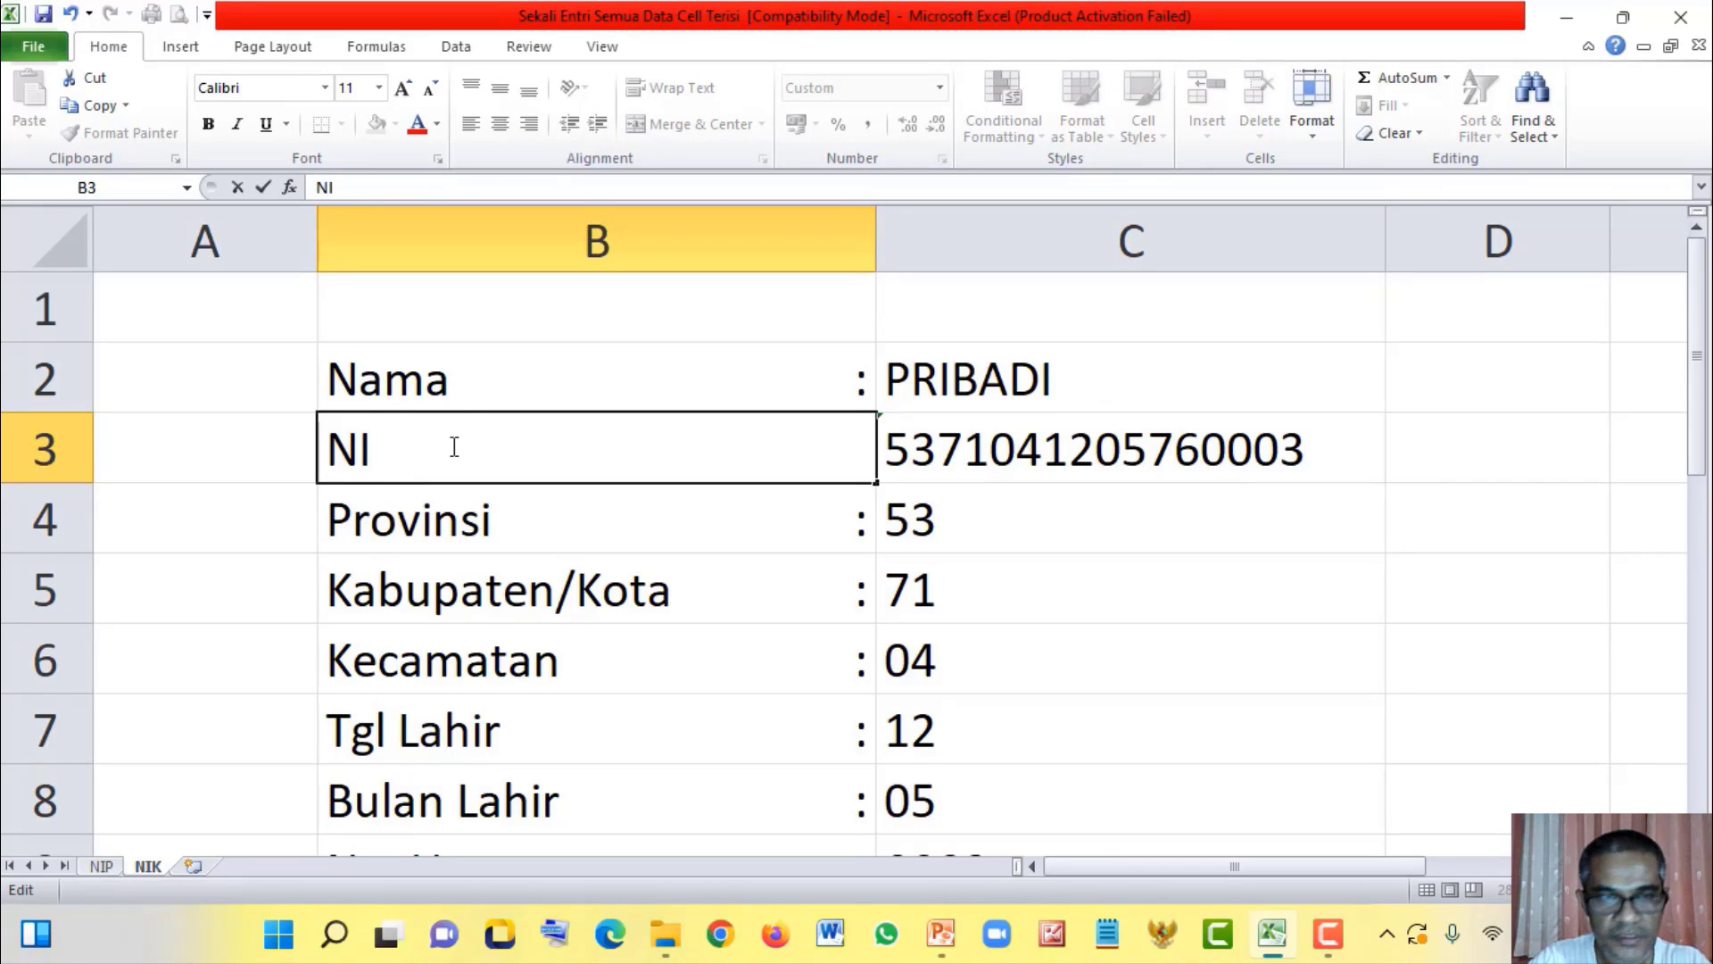
{"action": "type", "text": "K"}
{"action": "key", "text": "Return"}
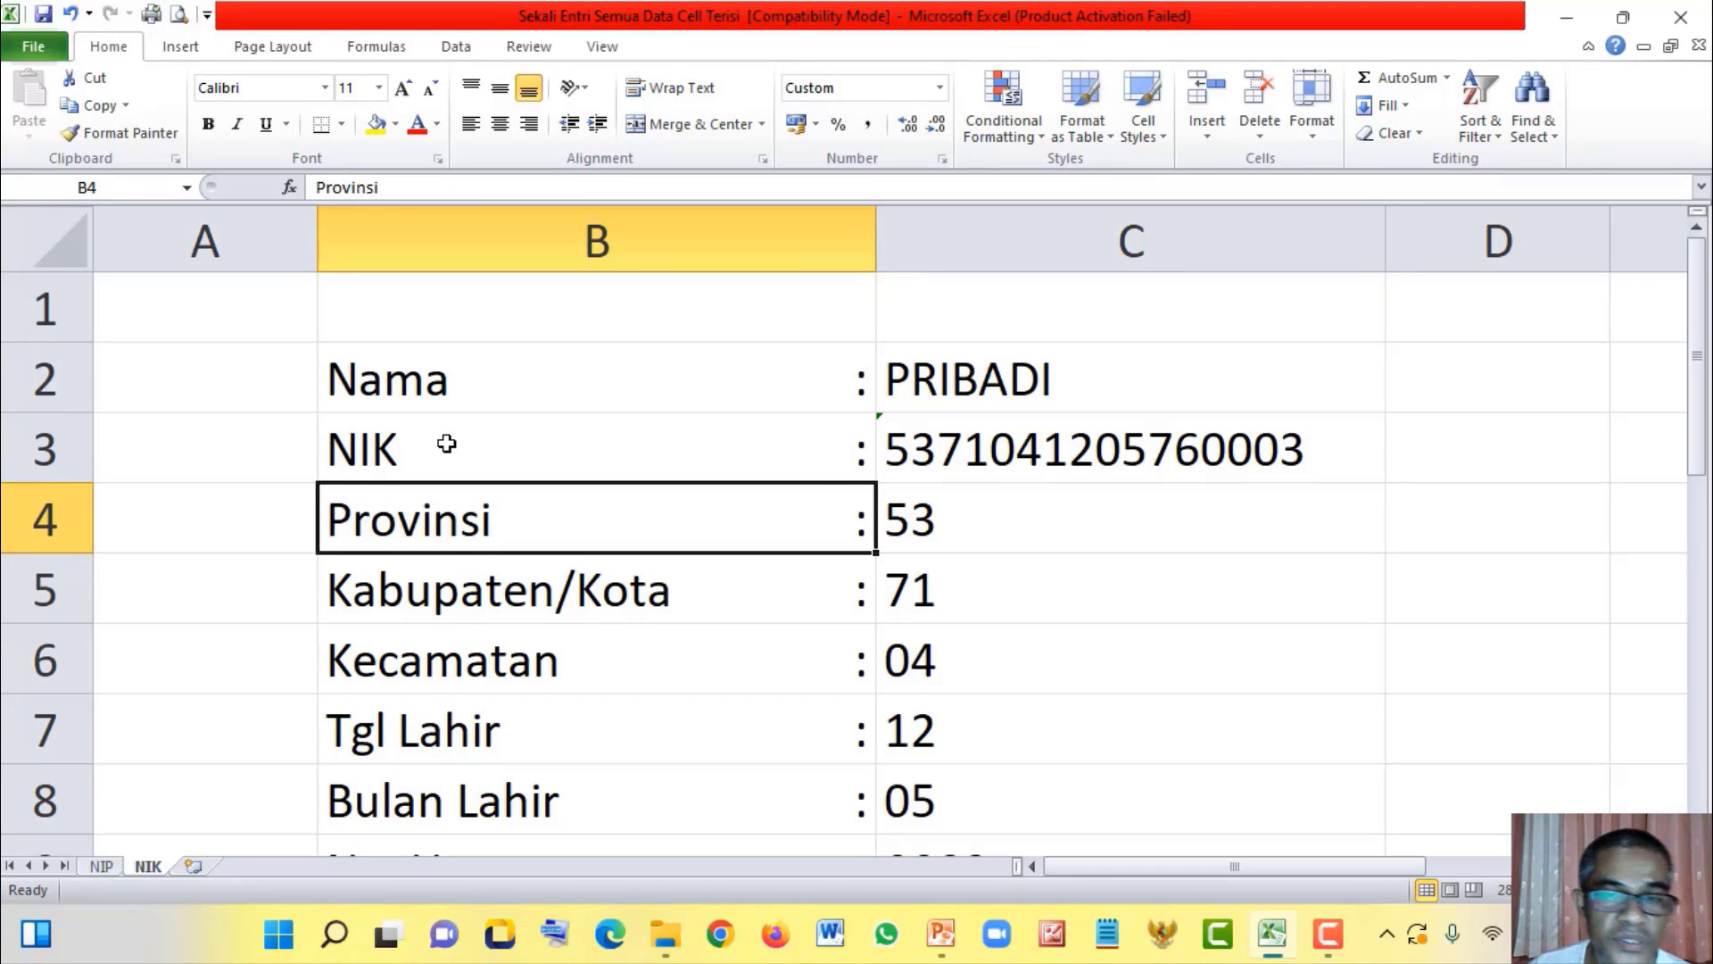
Step: Examine the formulas in C4:C6 that extract Provinsi, Kabupaten/Kota and Kecamatan from the ID number in C3
{"action": "left_click", "coordinate": [963, 459]}
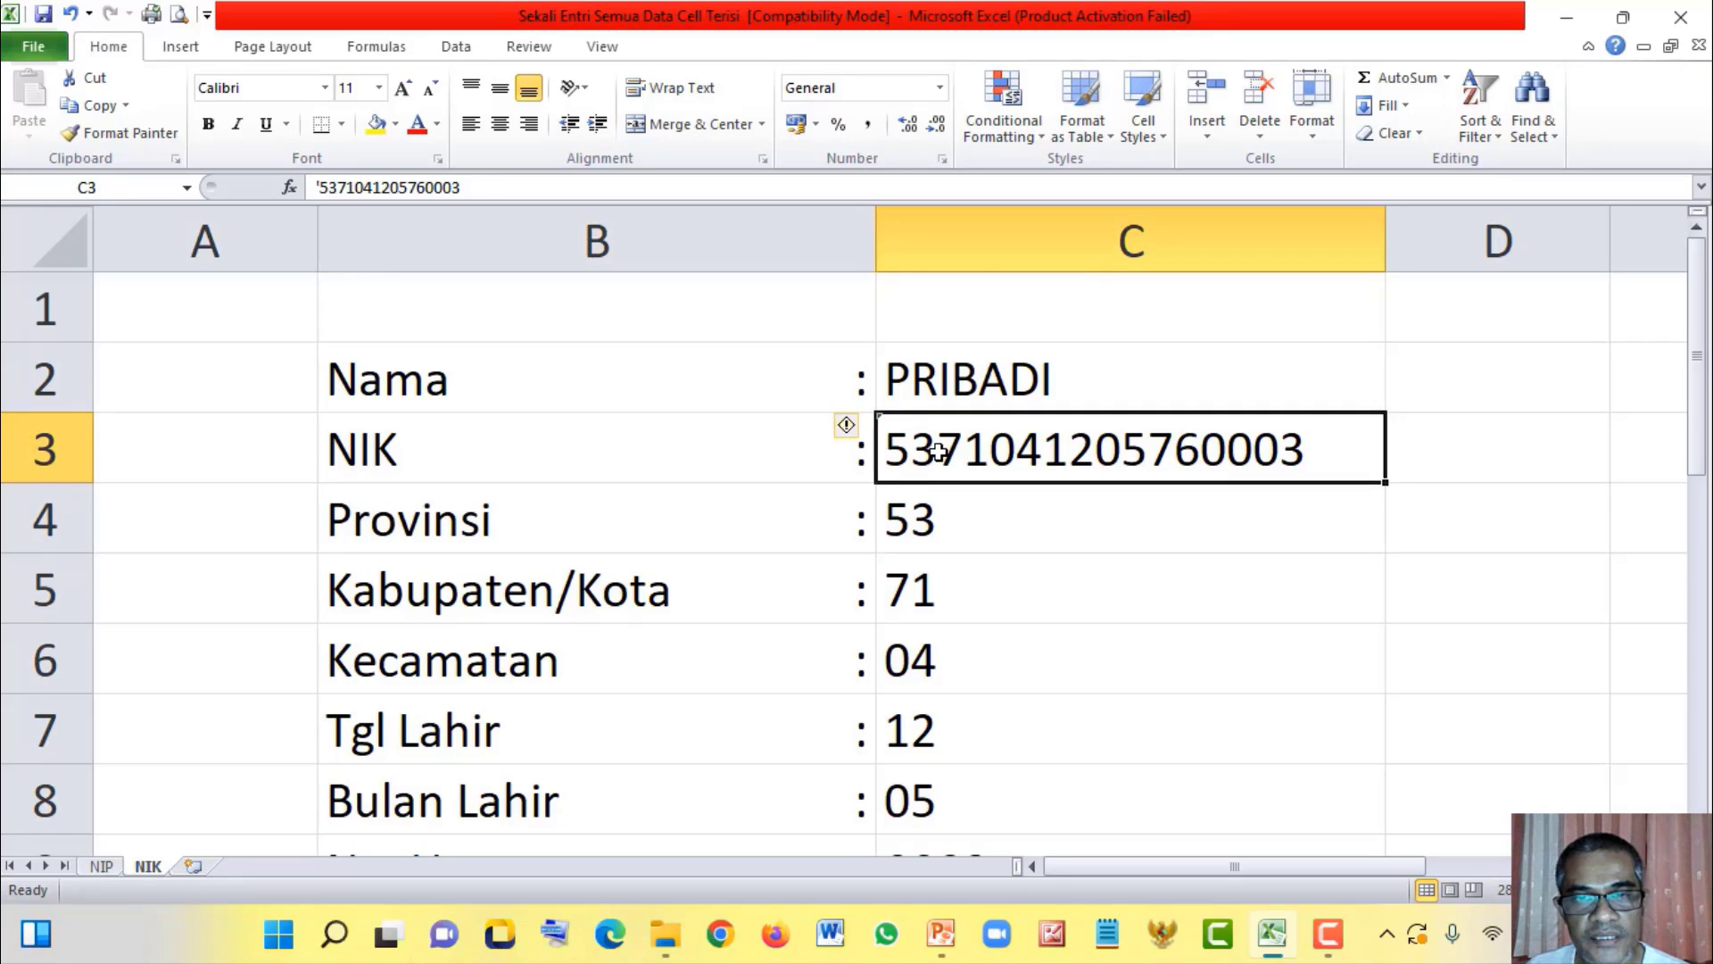
{"action": "left_click", "coordinate": [951, 525]}
{"action": "double_click", "coordinate": [947, 520]}
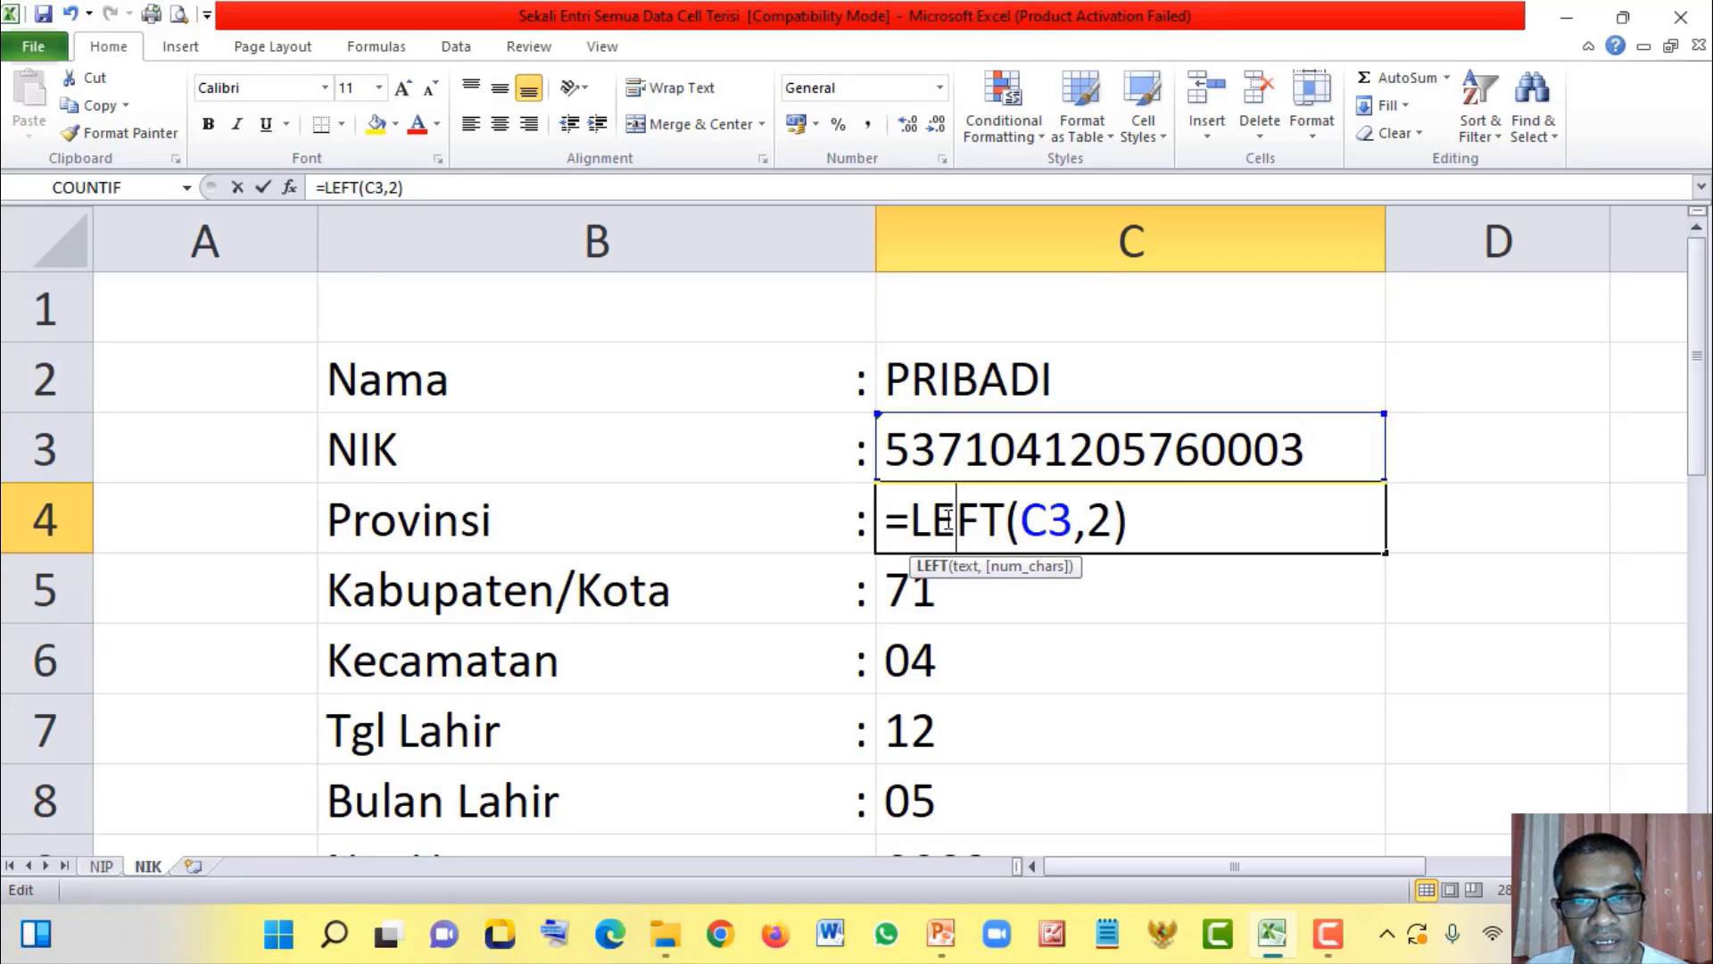
{"action": "left_click", "coordinate": [980, 580]}
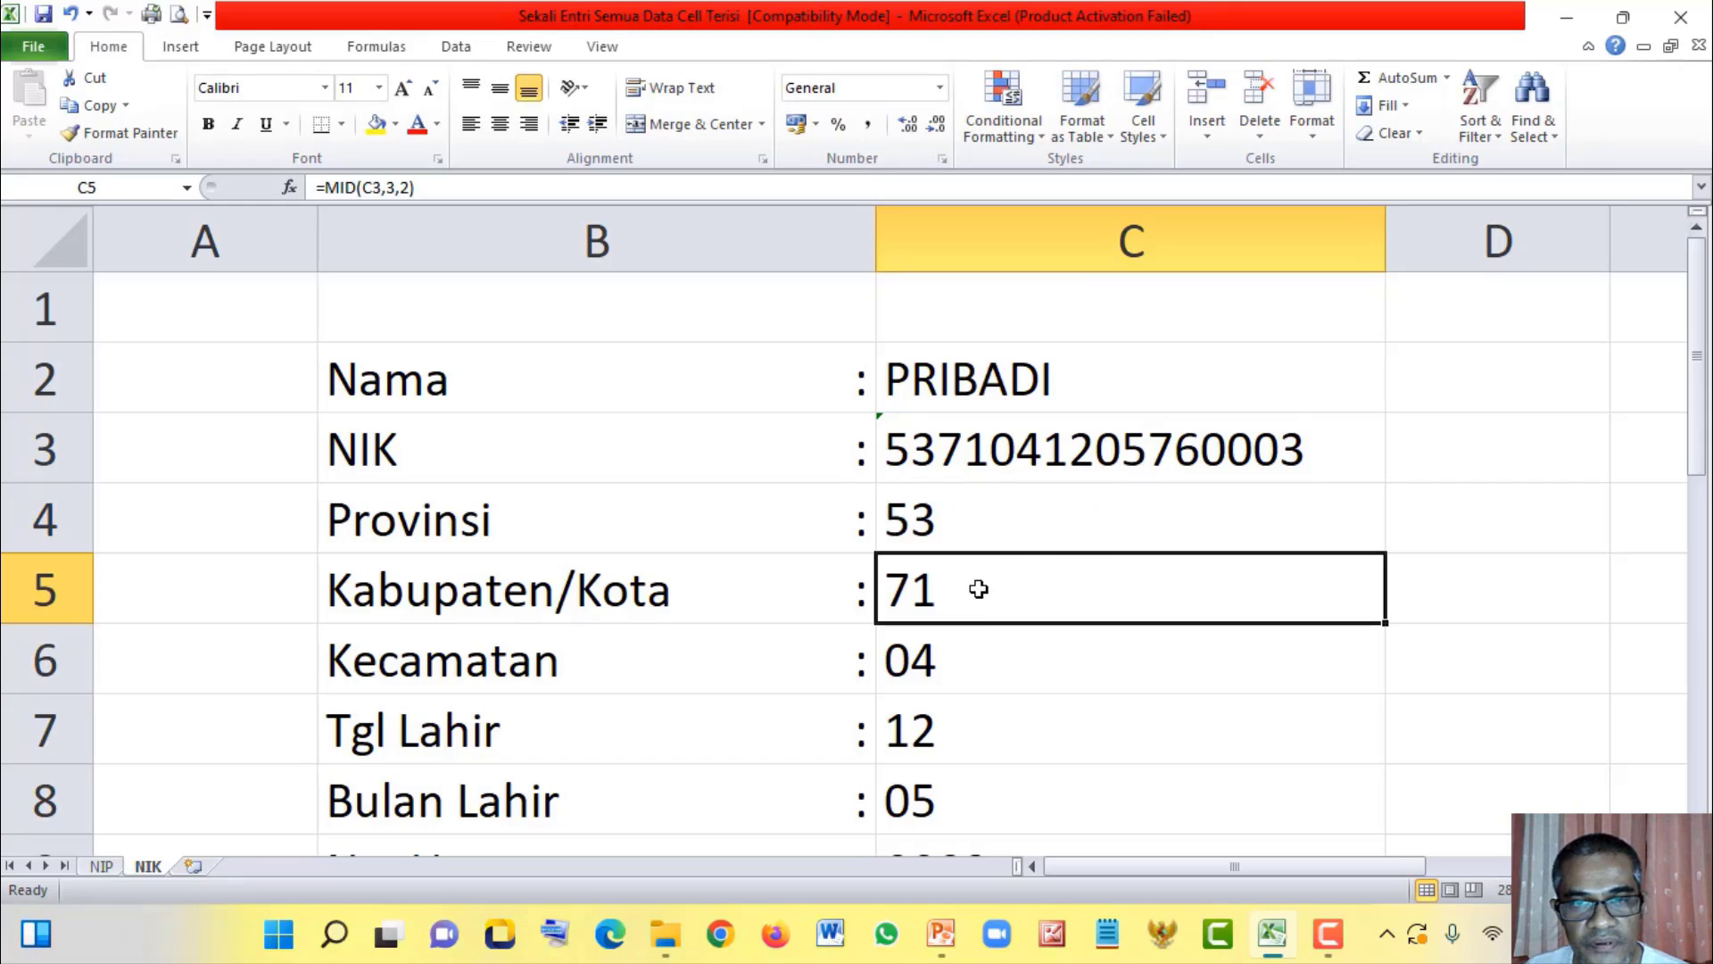
{"action": "double_click", "coordinate": [983, 584]}
{"action": "left_click", "coordinate": [976, 669]}
{"action": "double_click", "coordinate": [972, 660]}
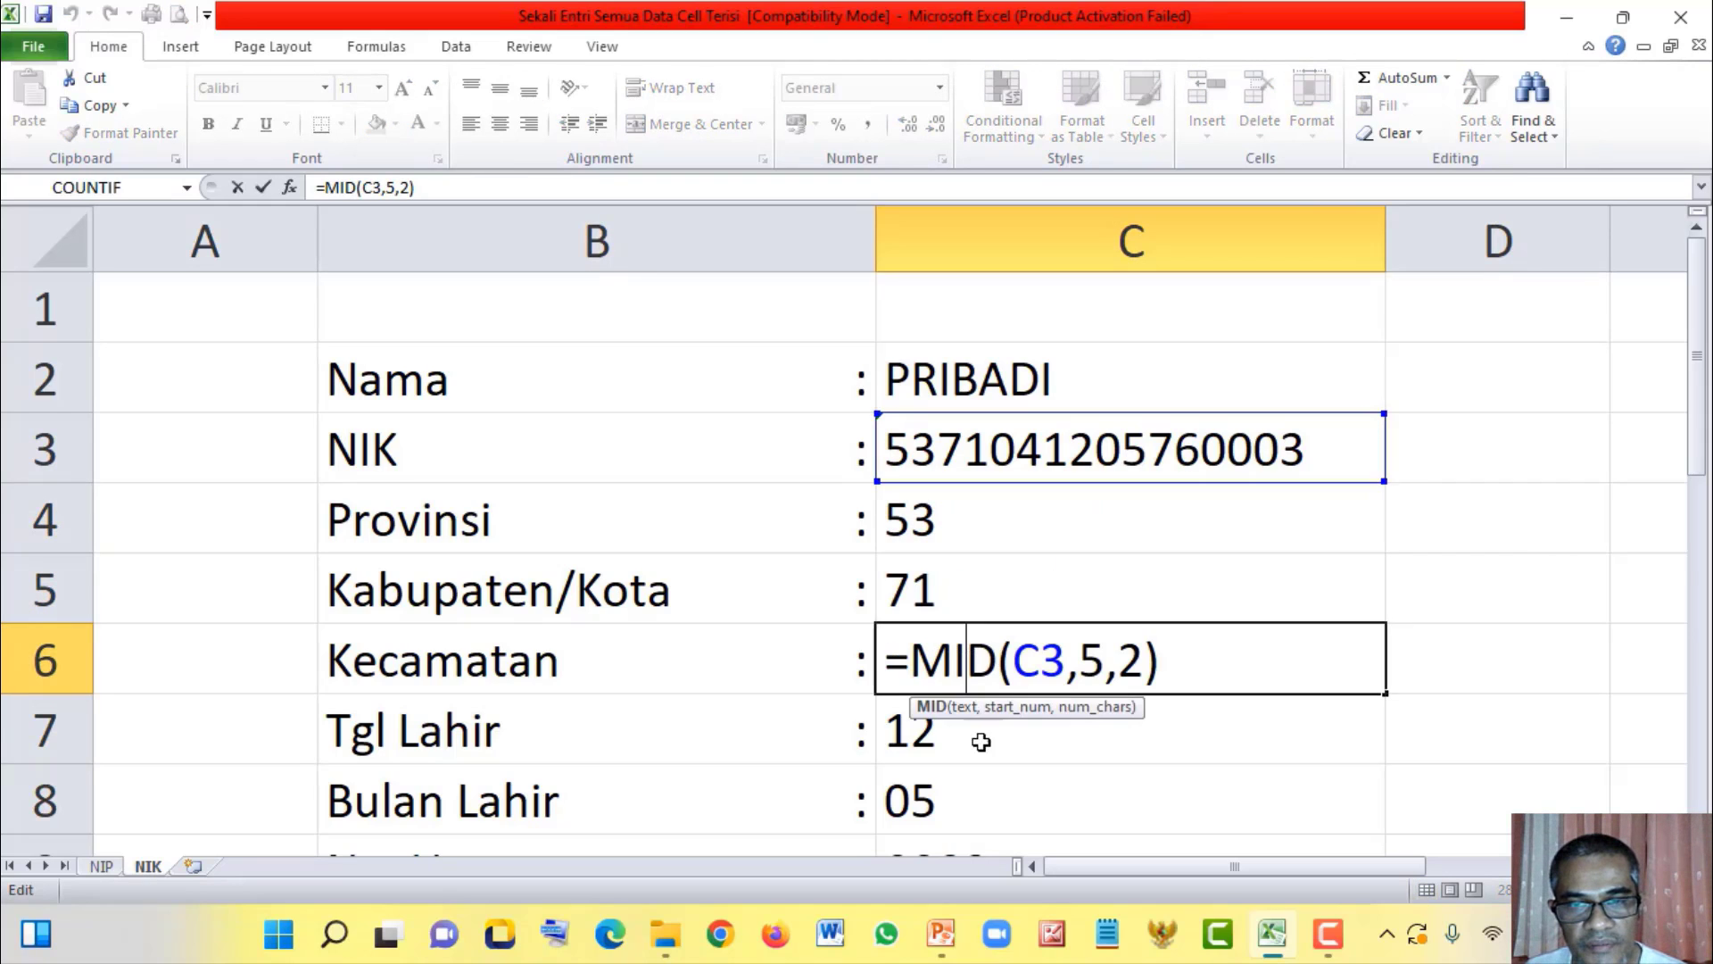
Step: Examine the formulas in C7:C9 that extract Tgl Lahir, Bulan Lahir and No. Urut from the ID number in C3
{"action": "left_click", "coordinate": [981, 730]}
{"action": "double_click", "coordinate": [979, 741]}
{"action": "left_click", "coordinate": [973, 797]}
{"action": "double_click", "coordinate": [969, 801]}
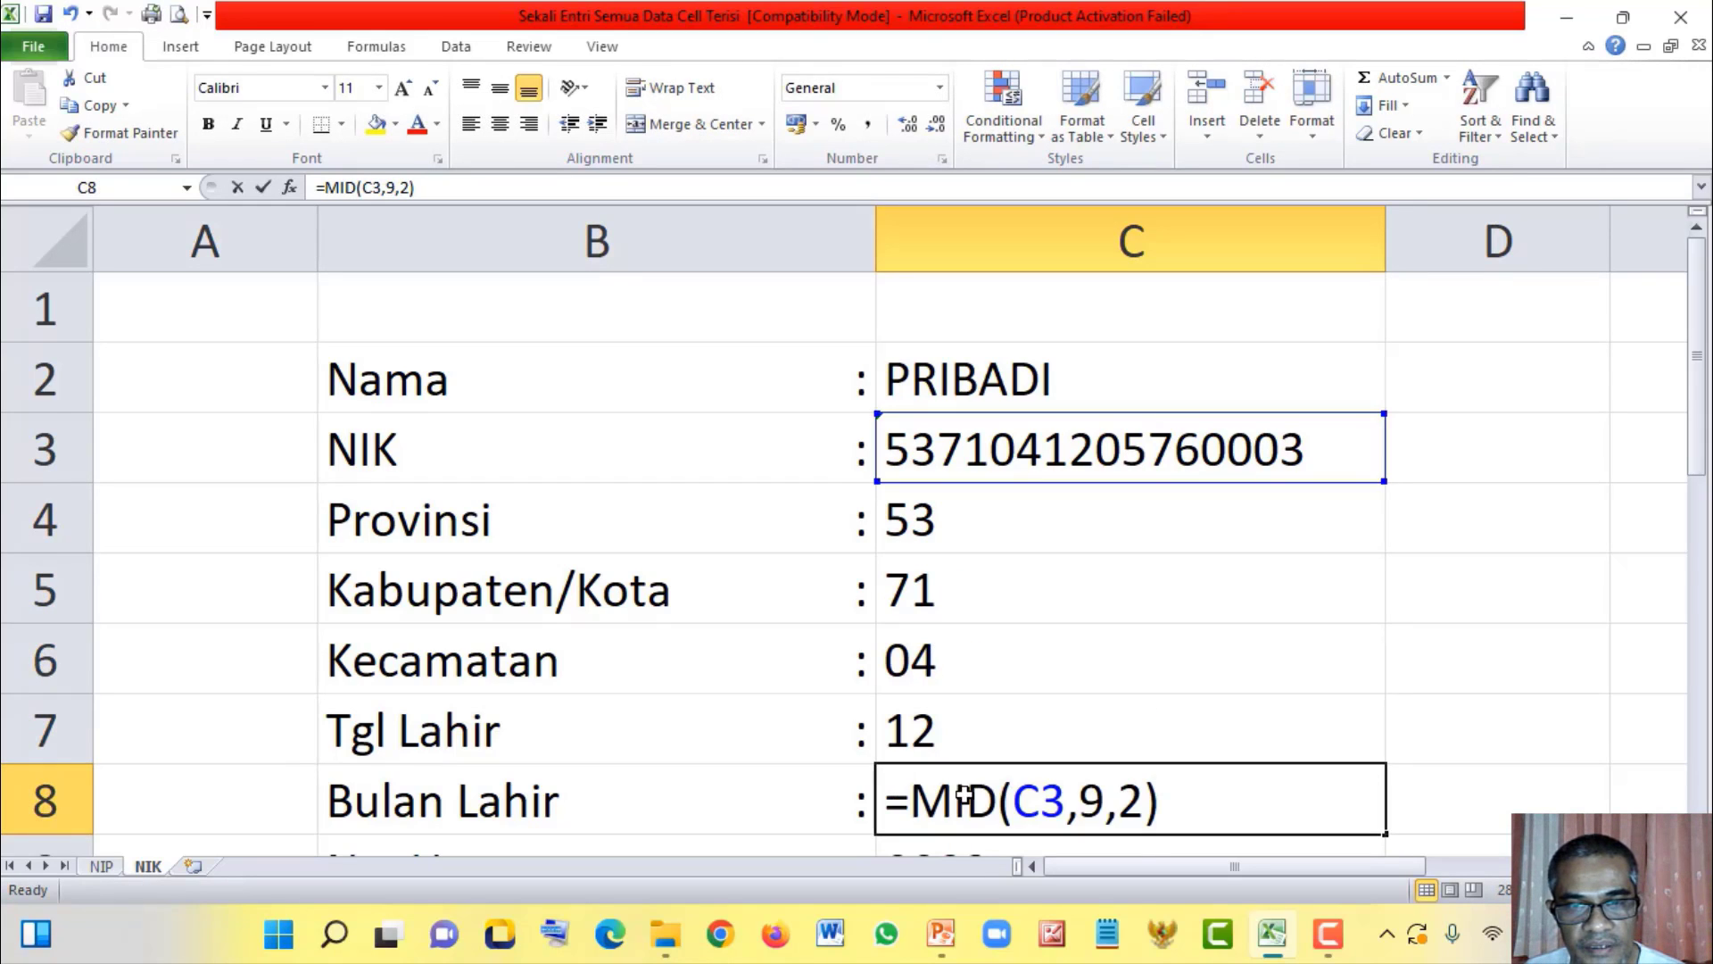
{"action": "scroll", "coordinate": [979, 711], "scroll_direction": "down", "scroll_amount": 1}
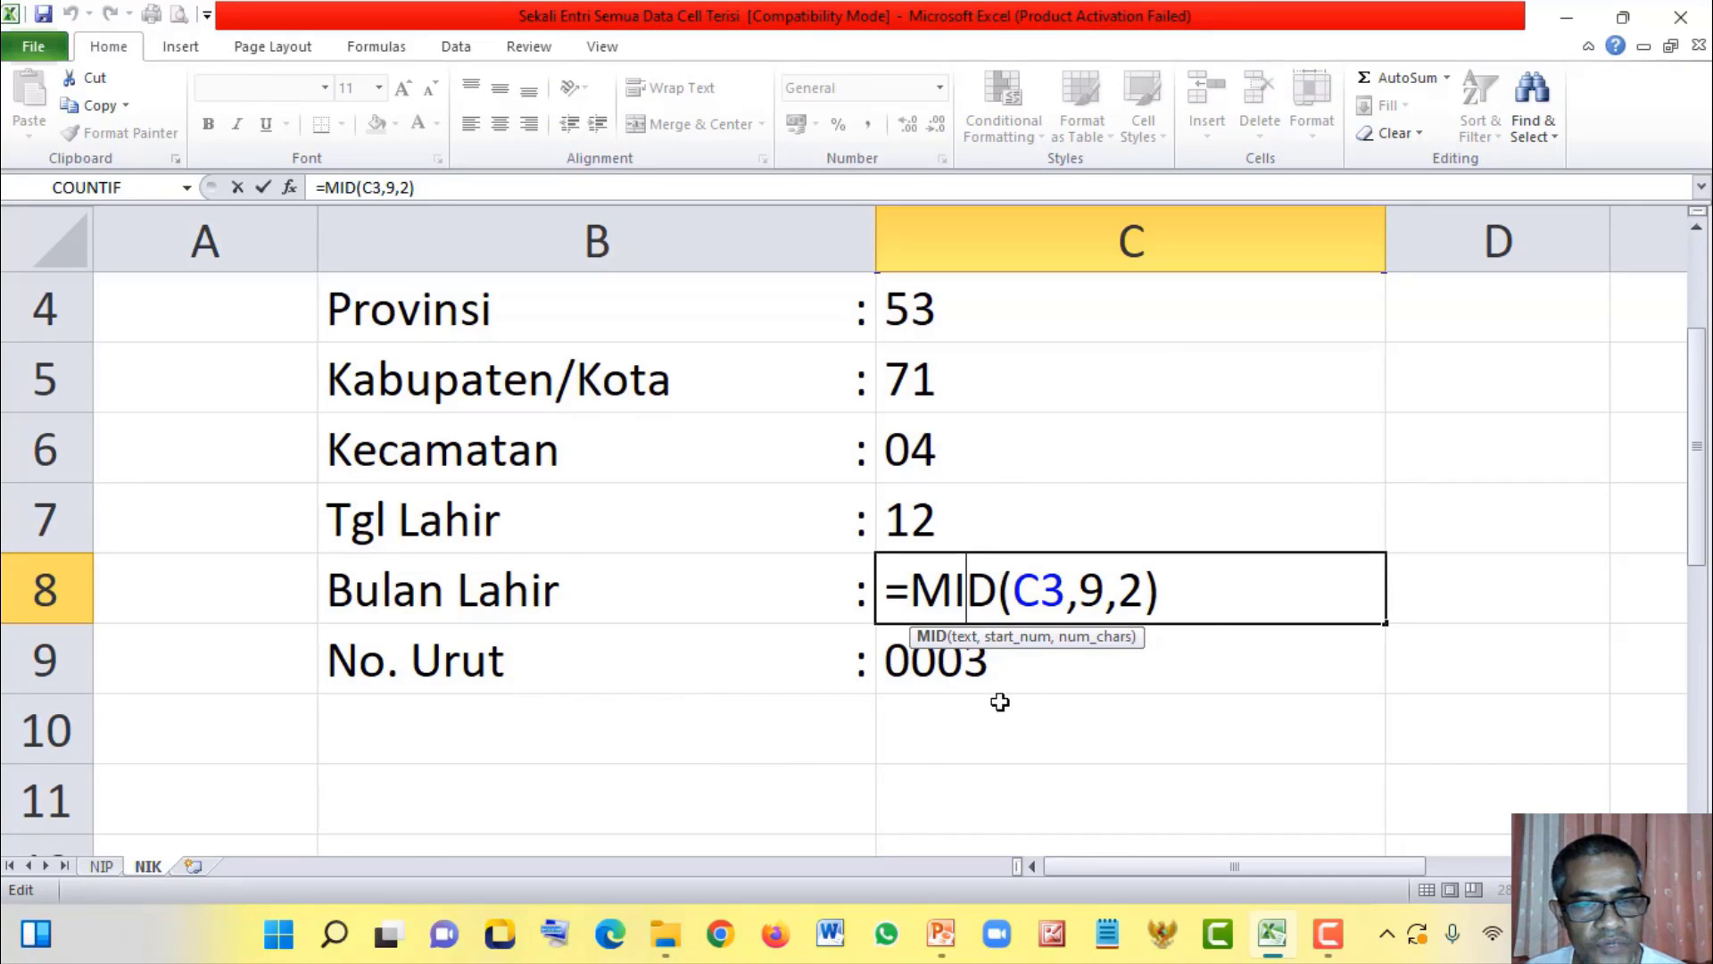
{"action": "double_click", "coordinate": [1015, 670]}
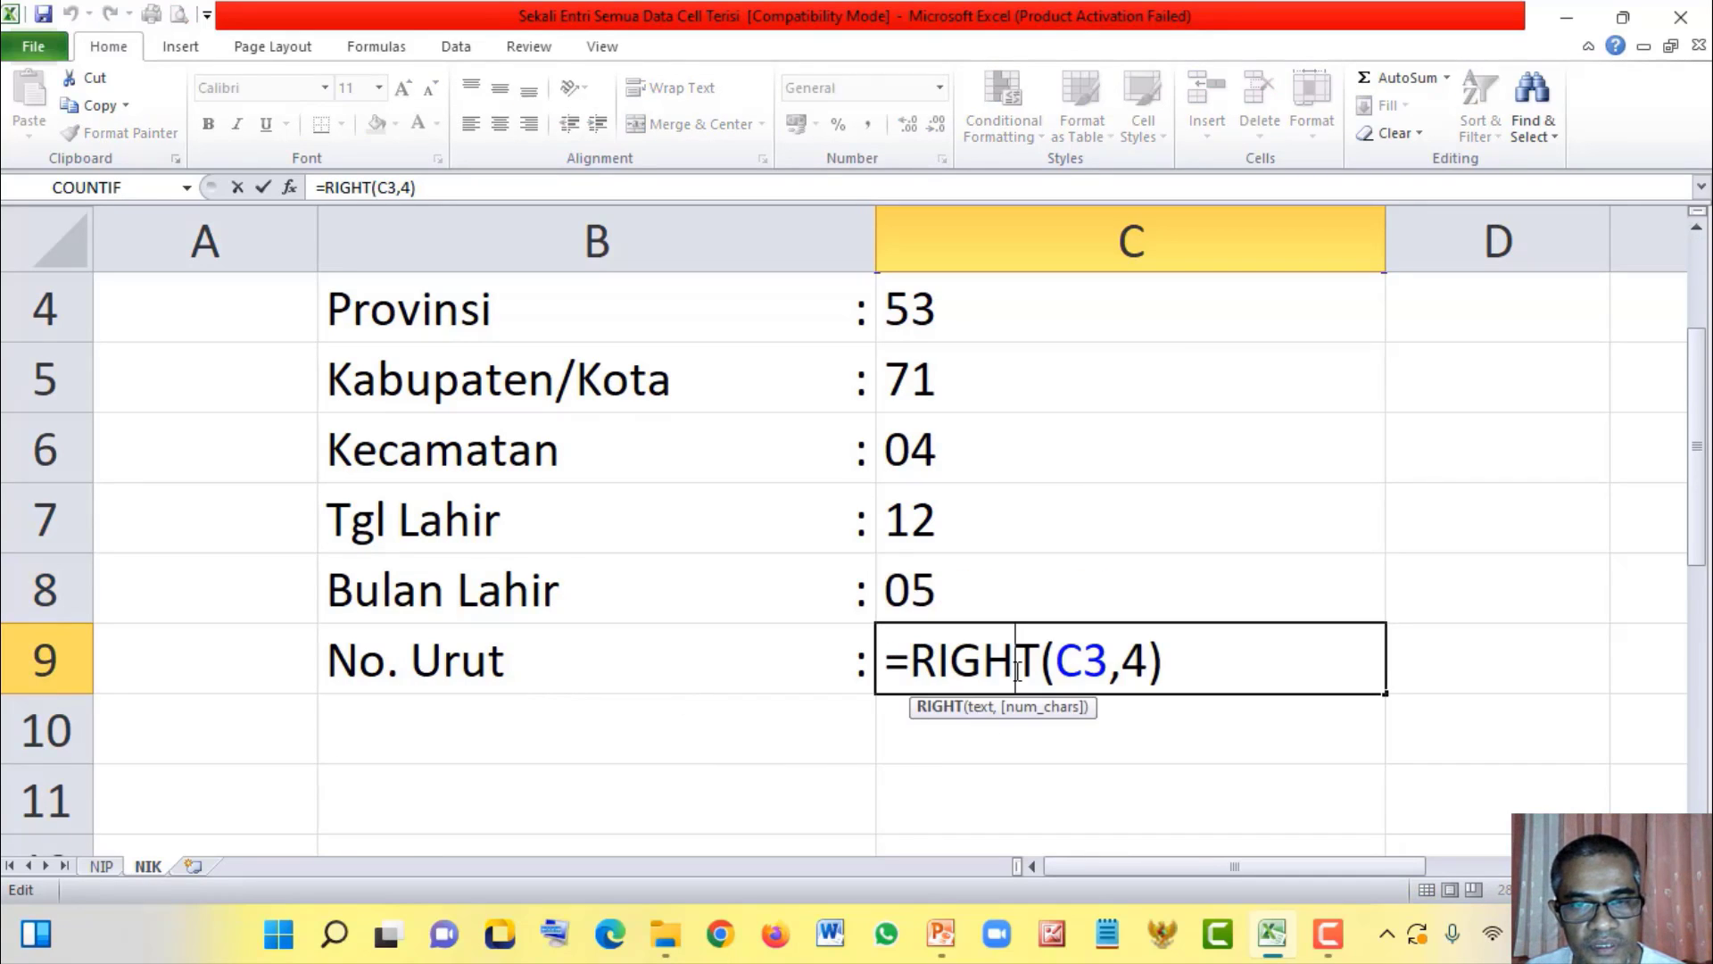
{"action": "left_click", "coordinate": [1178, 596]}
{"action": "scroll", "coordinate": [1025, 412], "scroll_direction": "up", "scroll_amount": 1}
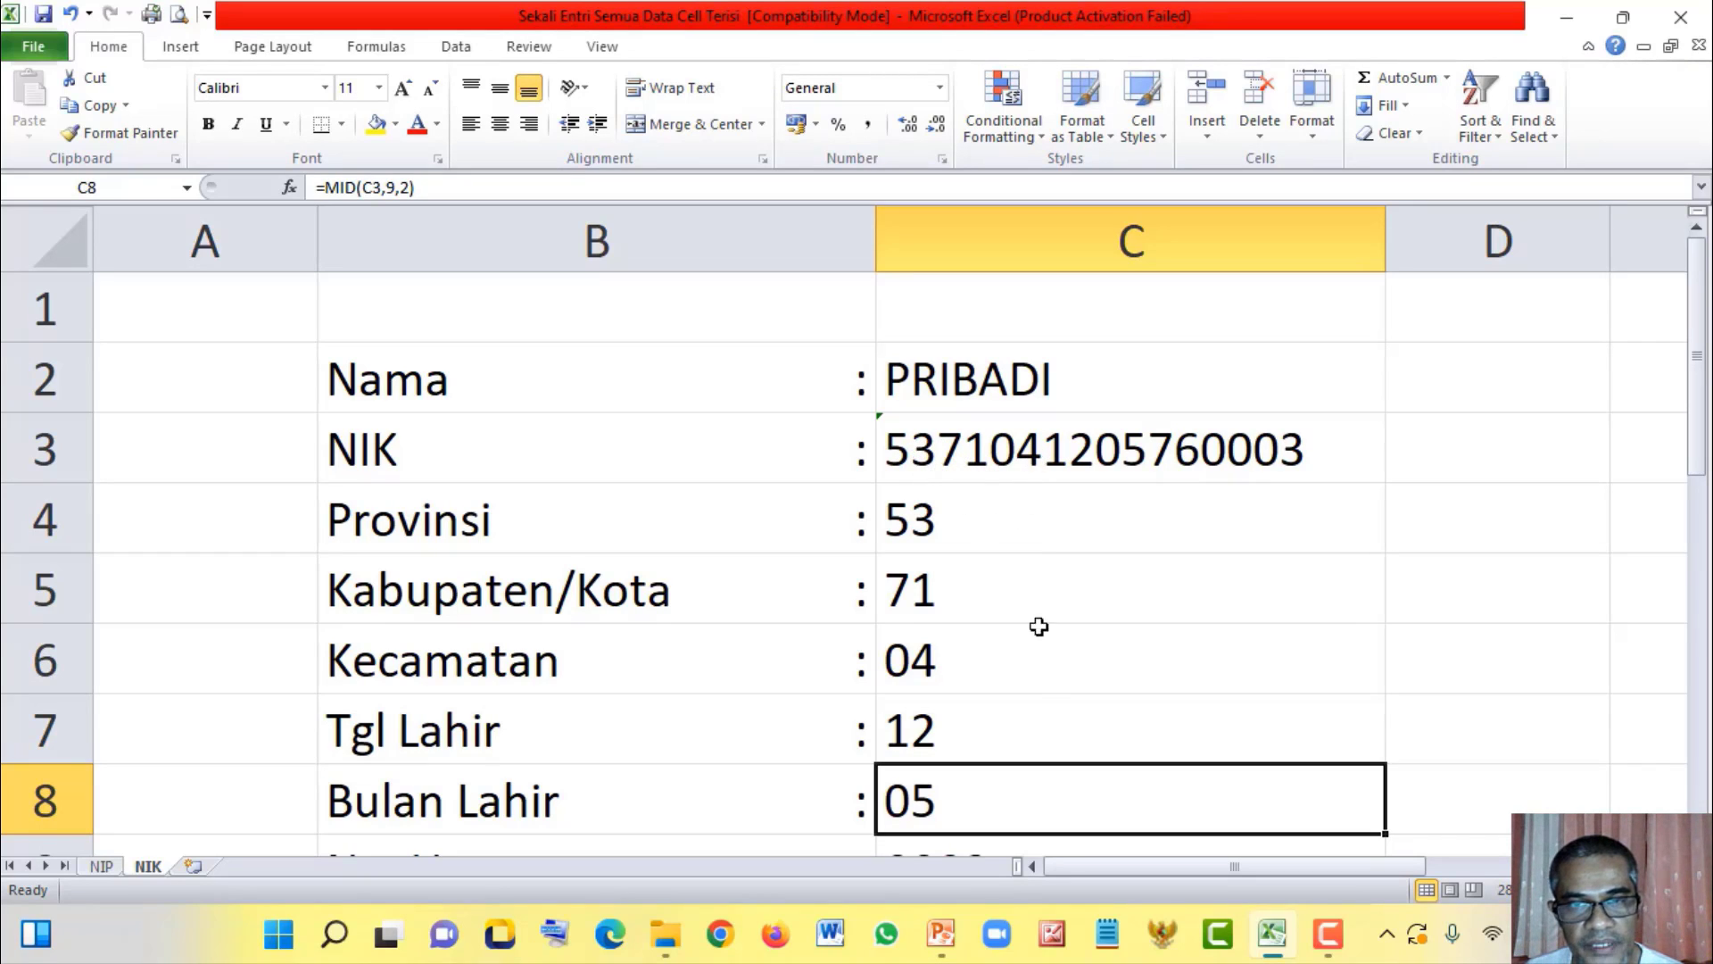
{"action": "scroll", "coordinate": [1028, 666], "scroll_direction": "down", "scroll_amount": 1}
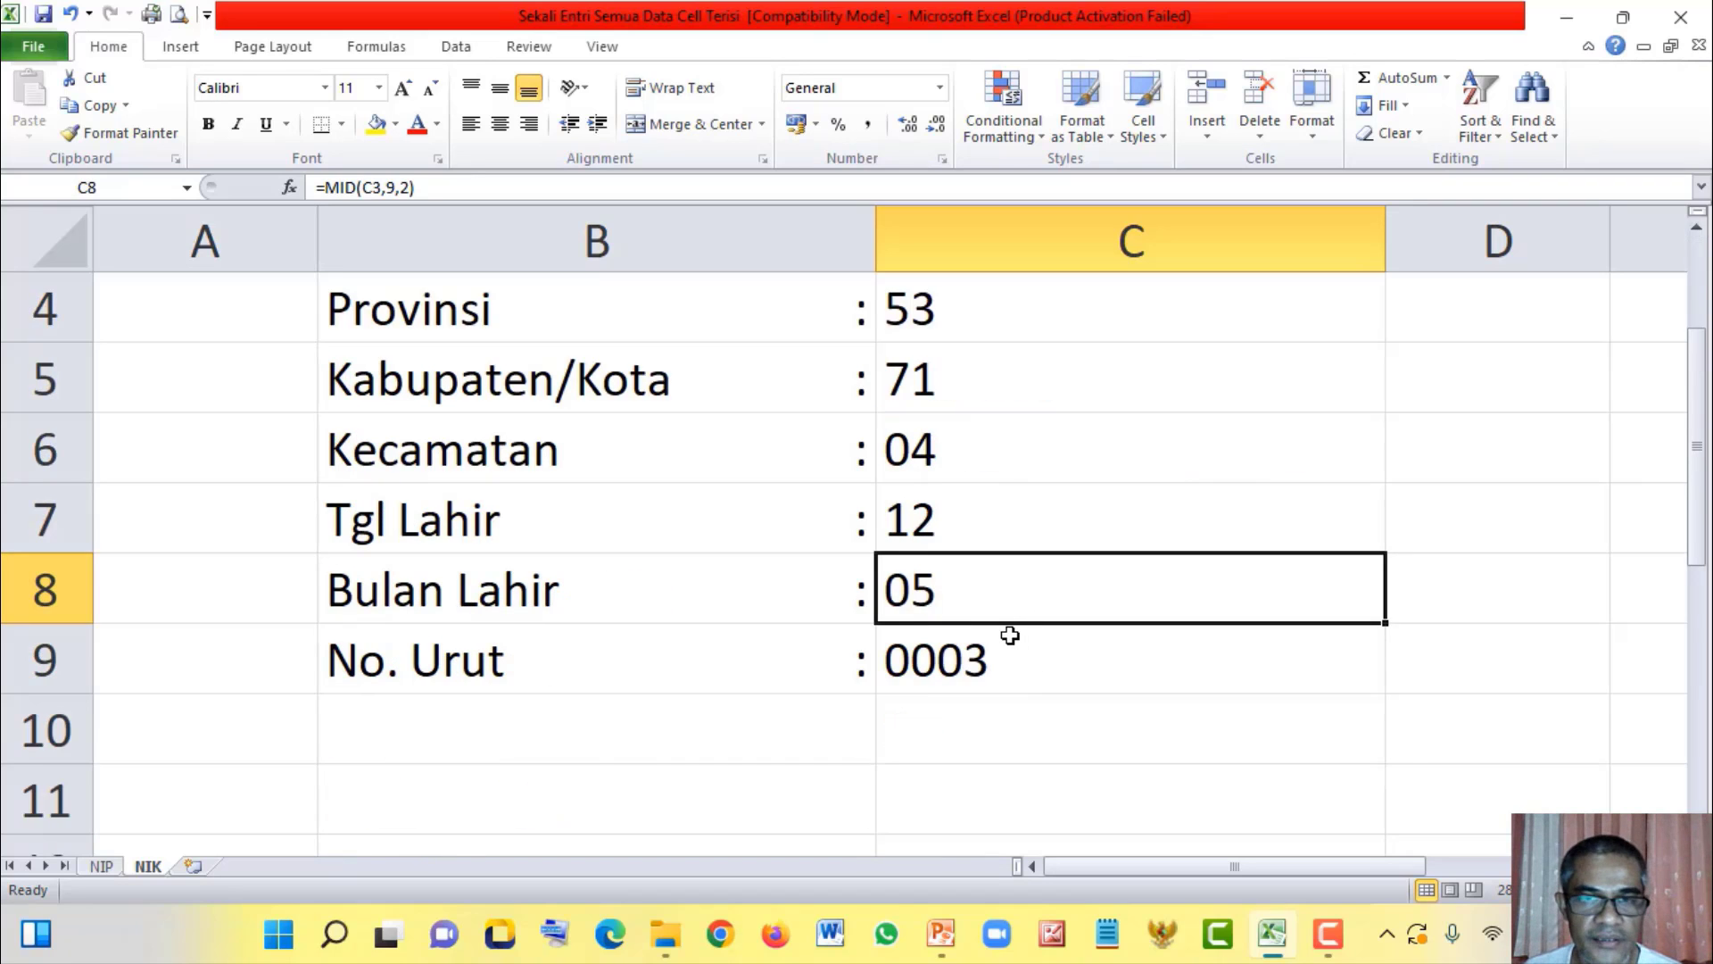
{"action": "scroll", "coordinate": [1009, 635], "scroll_direction": "up", "scroll_amount": 1}
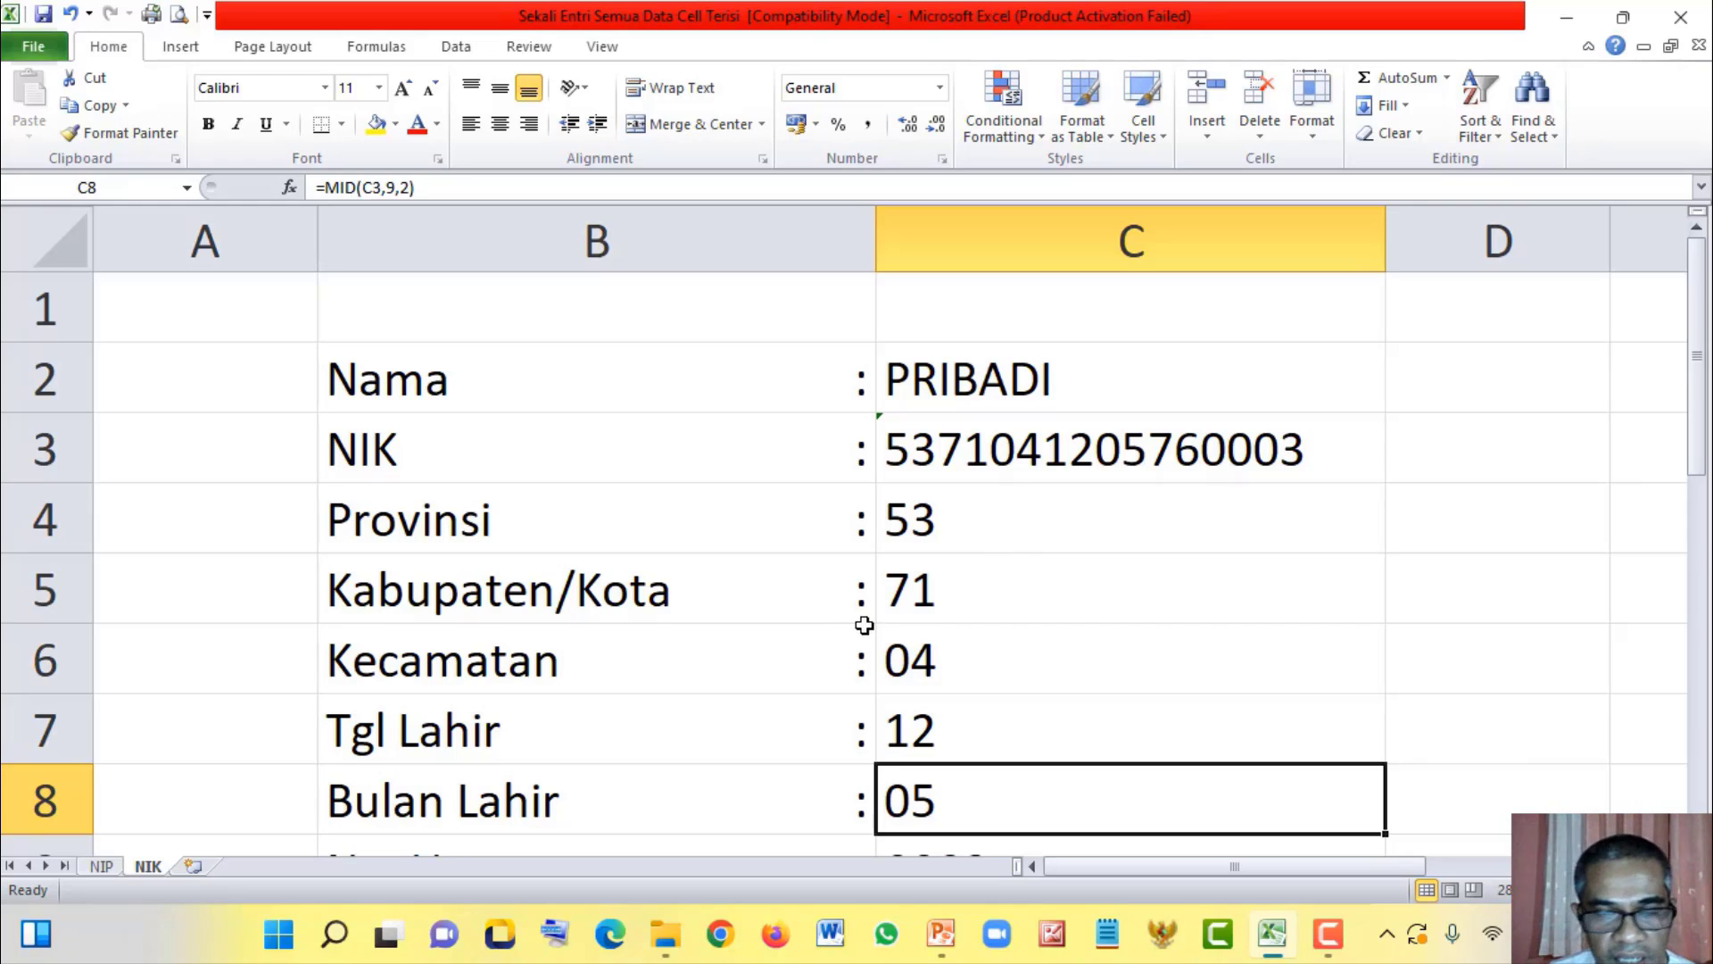
Step: Return to the NIP sheet and view it from its title row
{"action": "left_click", "coordinate": [100, 866]}
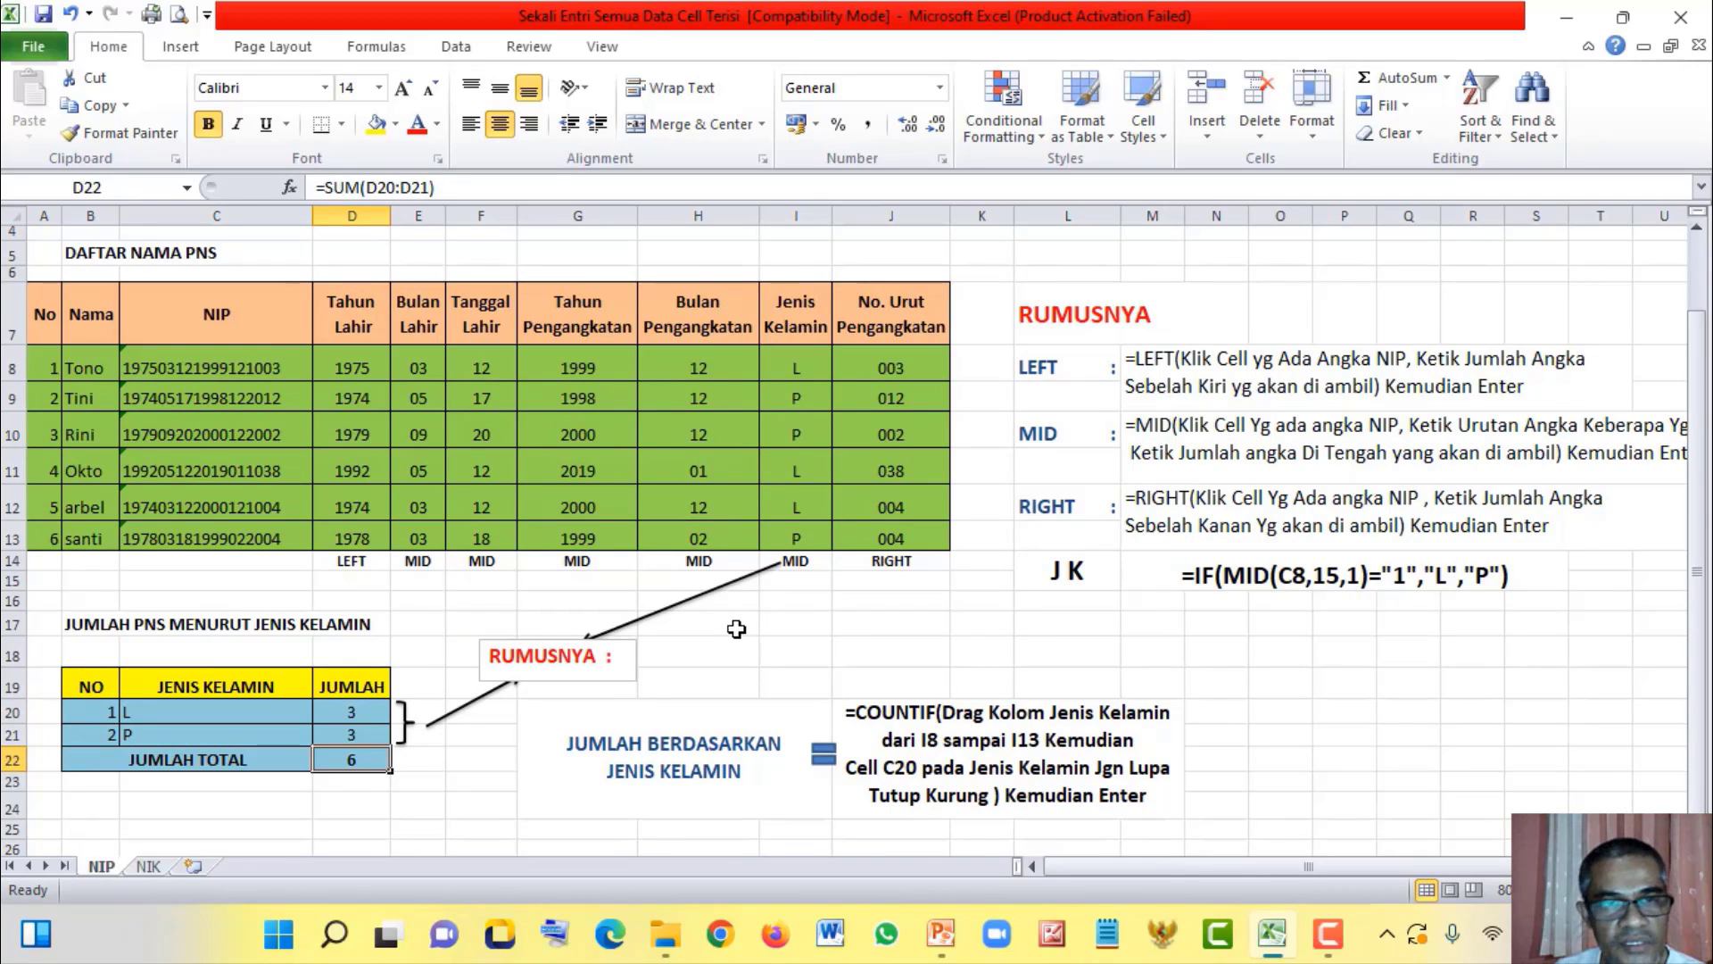
{"action": "scroll", "coordinate": [723, 652], "scroll_direction": "up", "scroll_amount": 1}
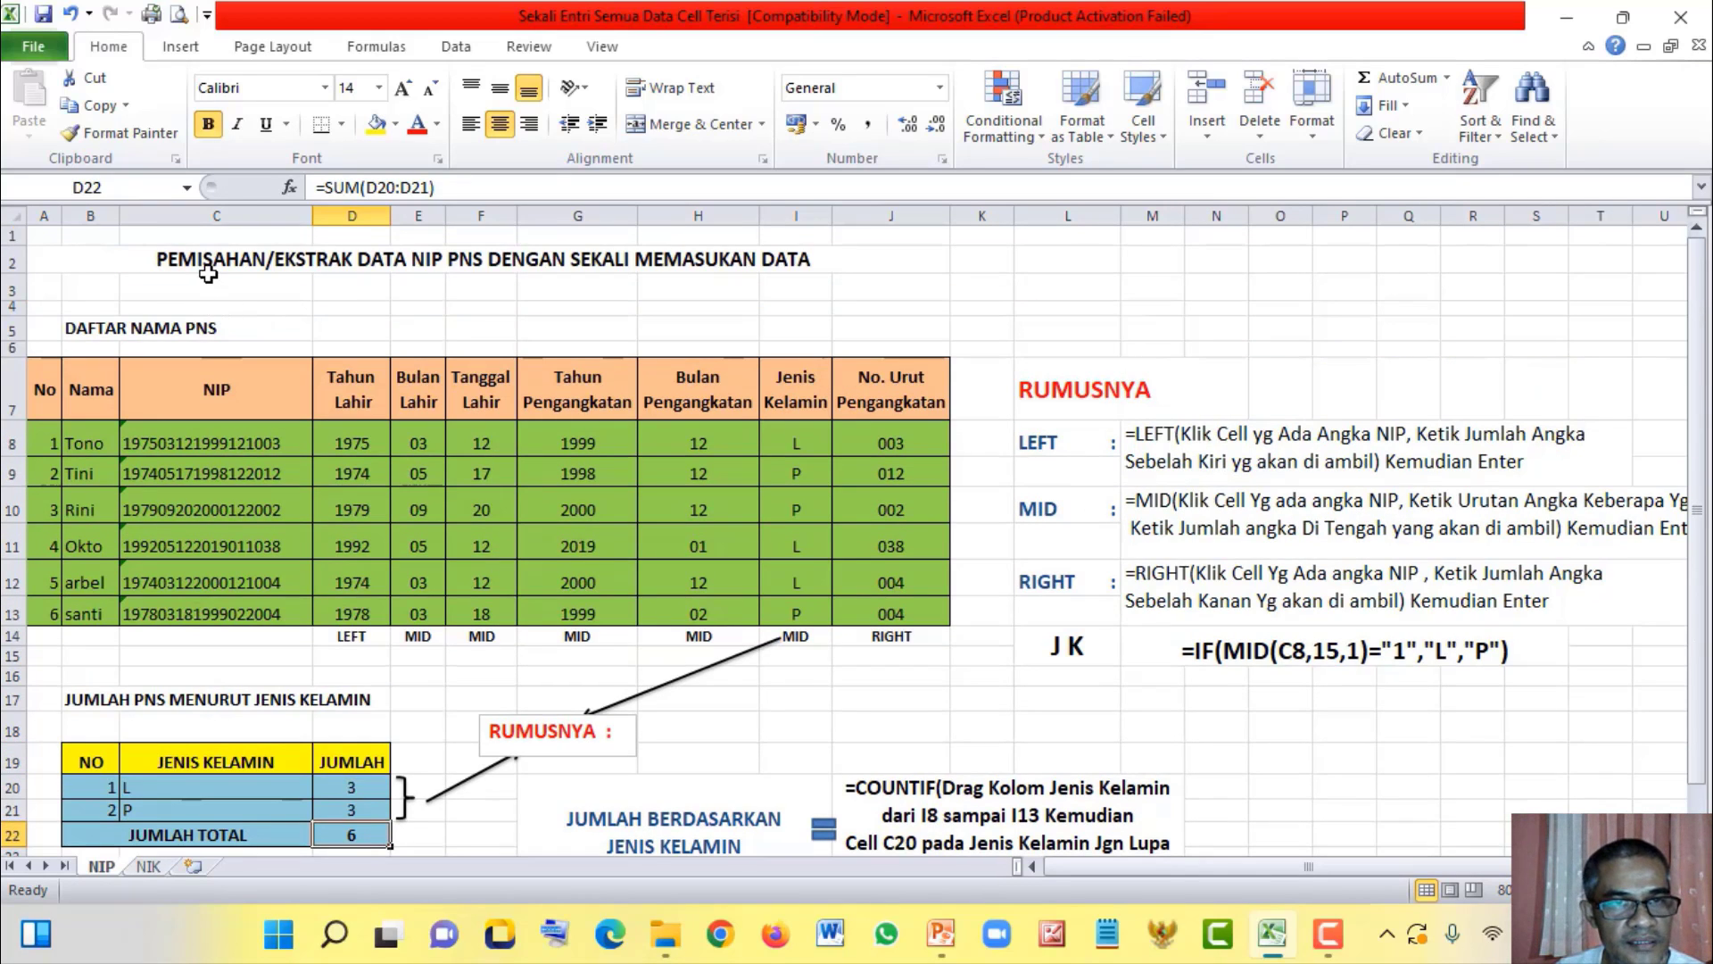